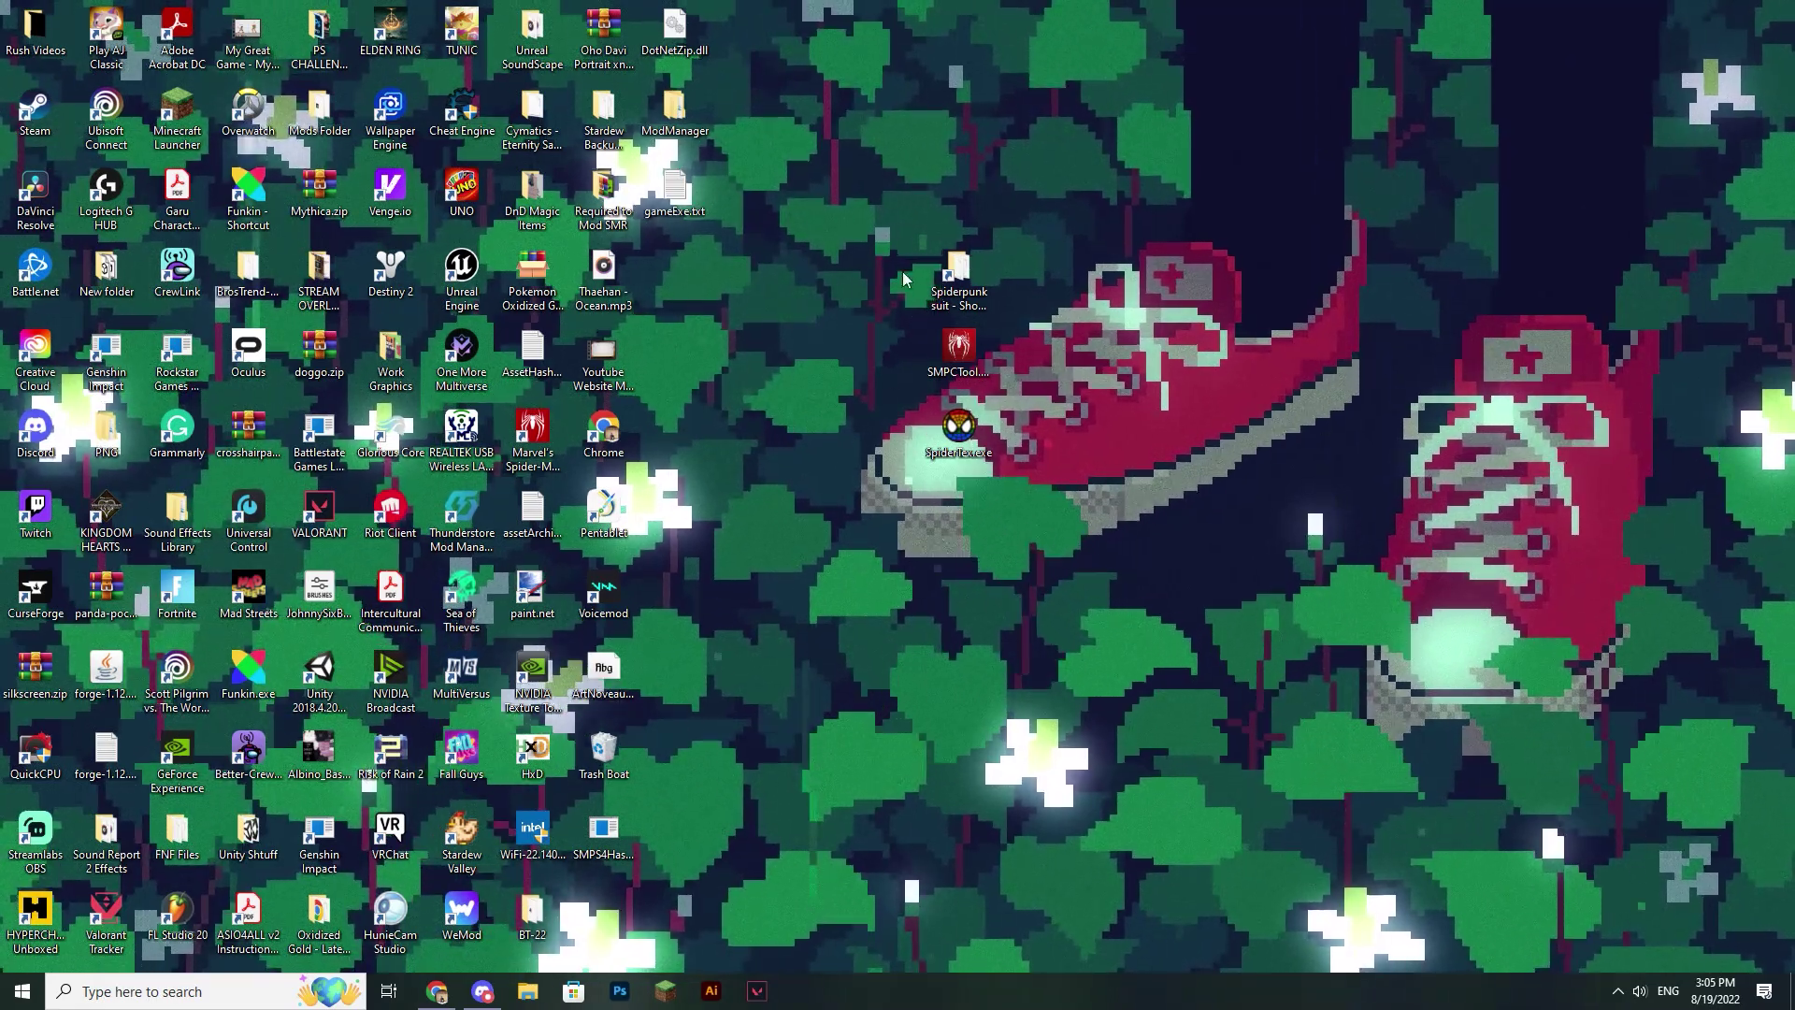
Step: Launch SMPC Tool and move its window into position on screen
{"action": "mouse_move", "coordinate": [969, 352]}
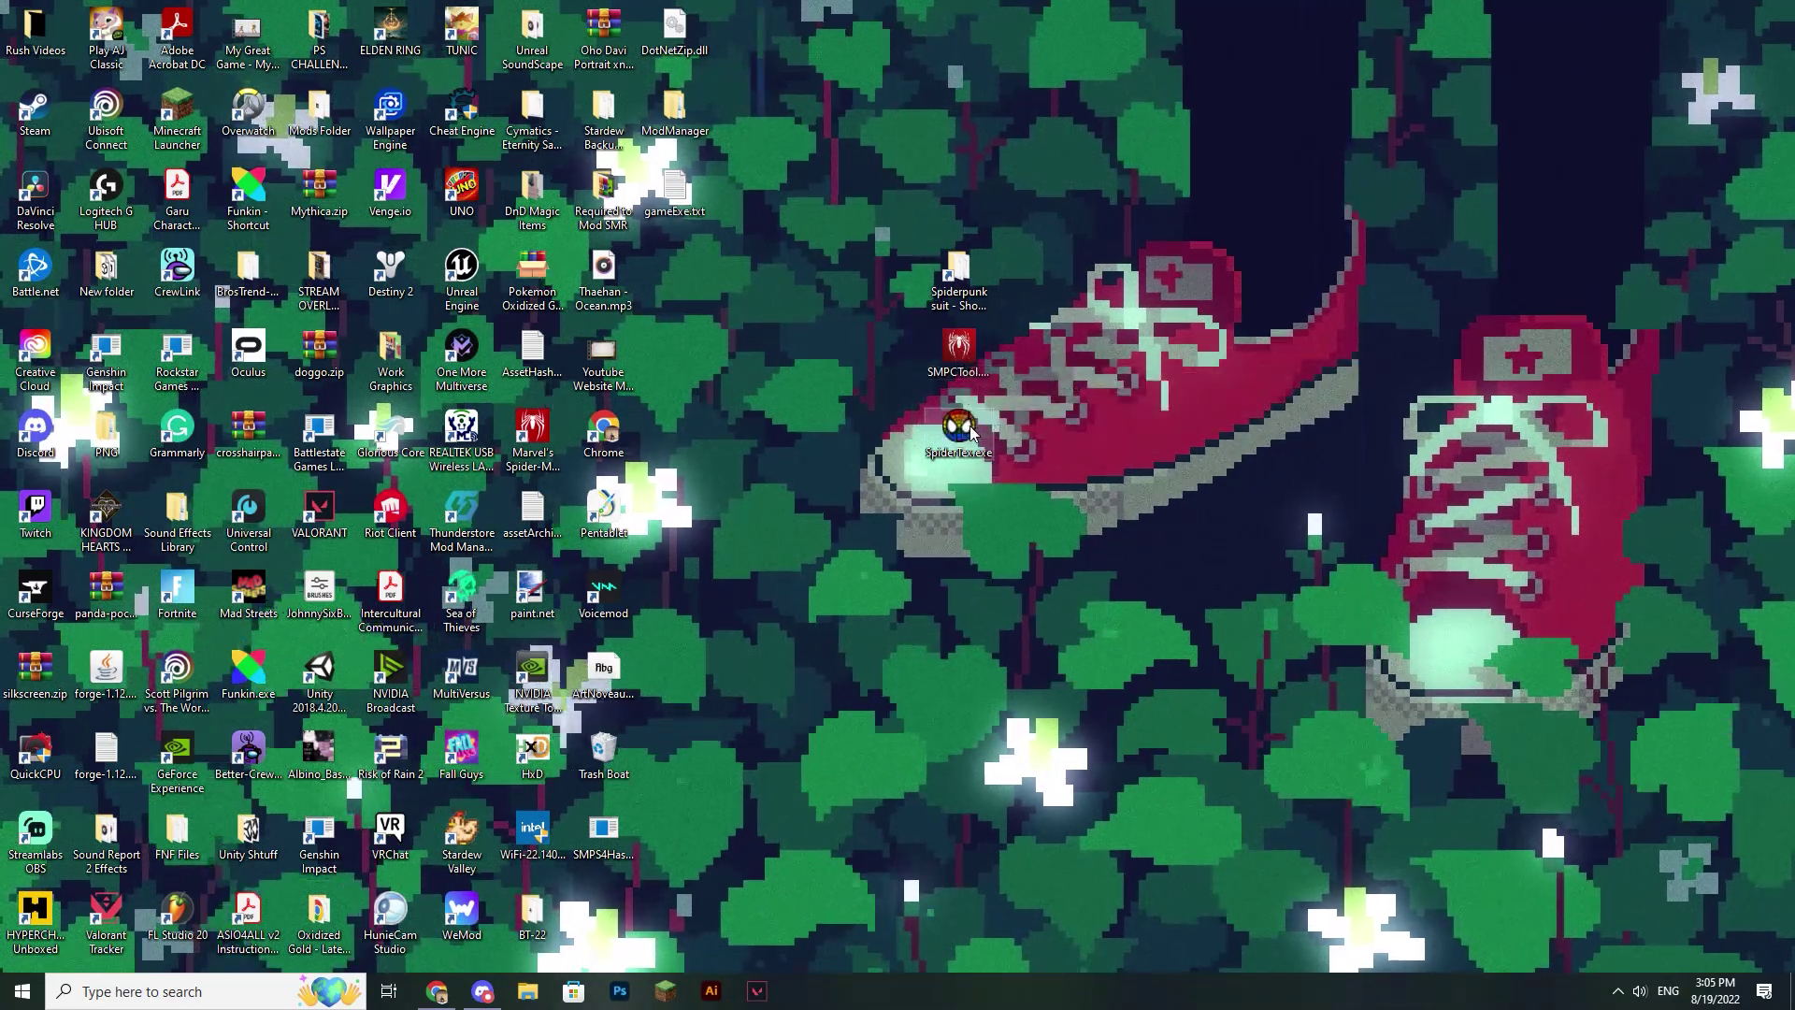
{"action": "mouse_move", "coordinate": [971, 430]}
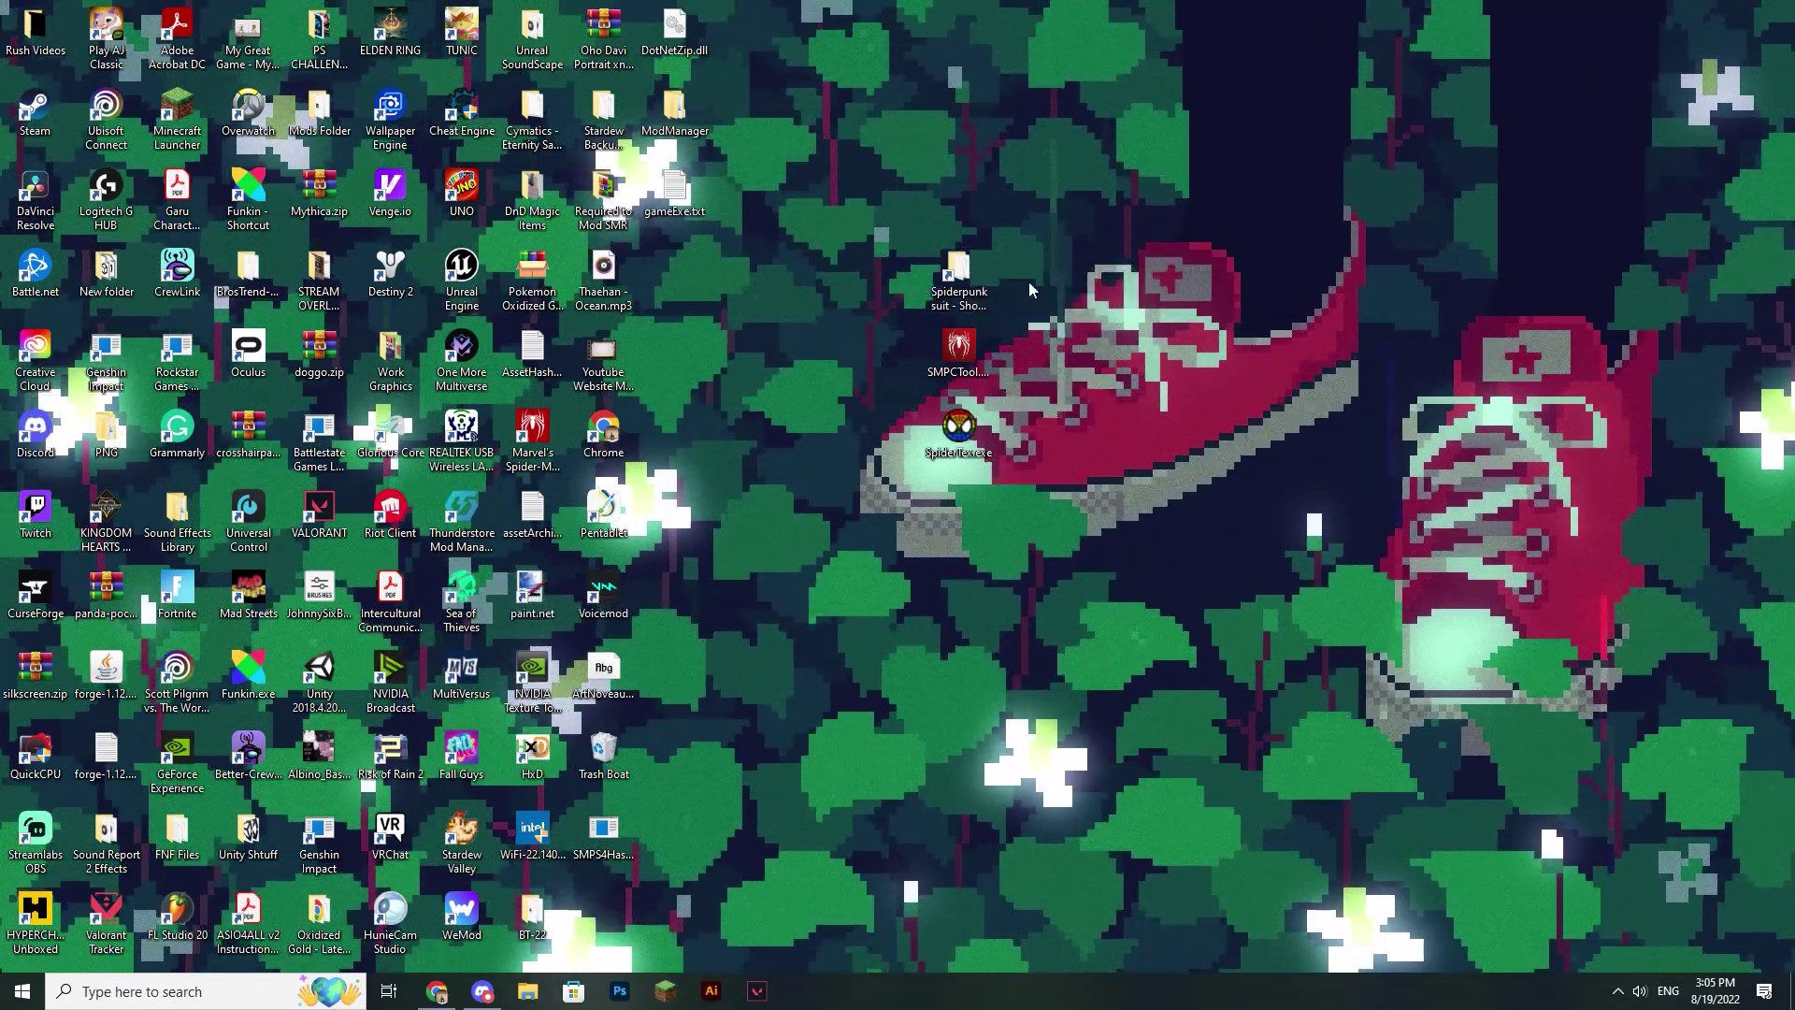
{"action": "double_click", "coordinate": [962, 347]}
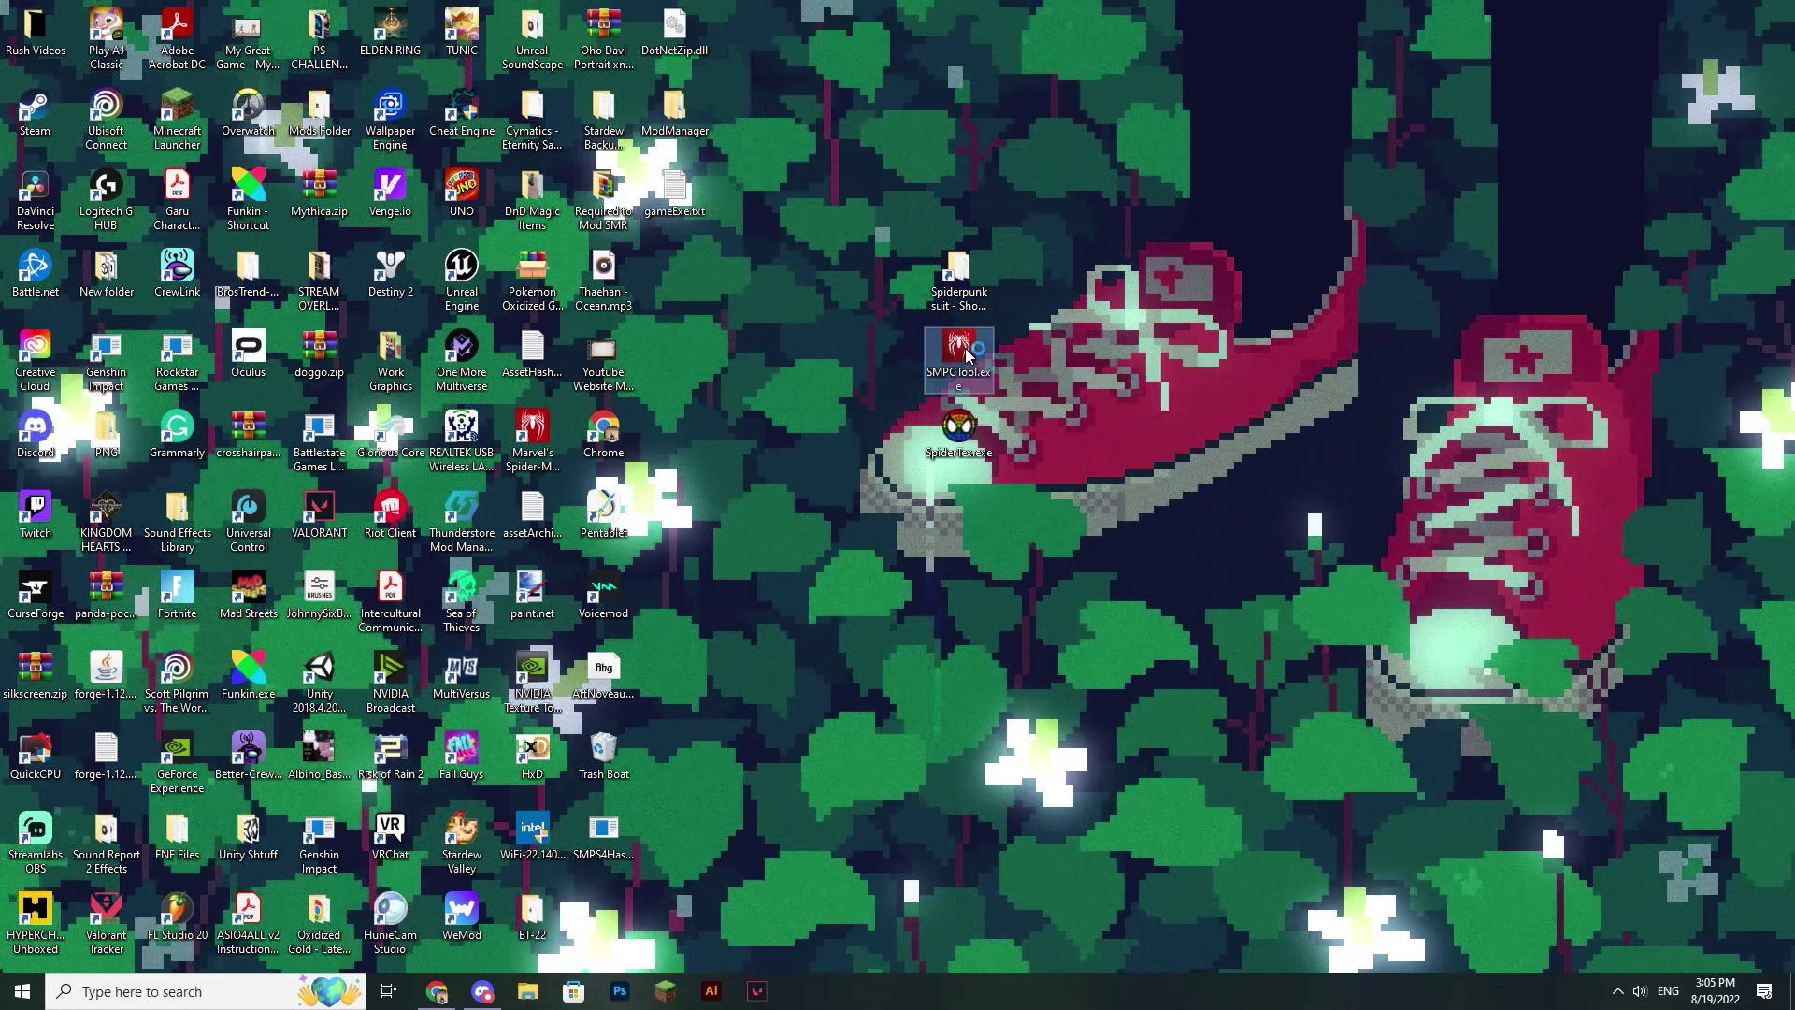
{"action": "left_click_drag", "start_coordinate": [805, 243], "coordinate": [949, 197]}
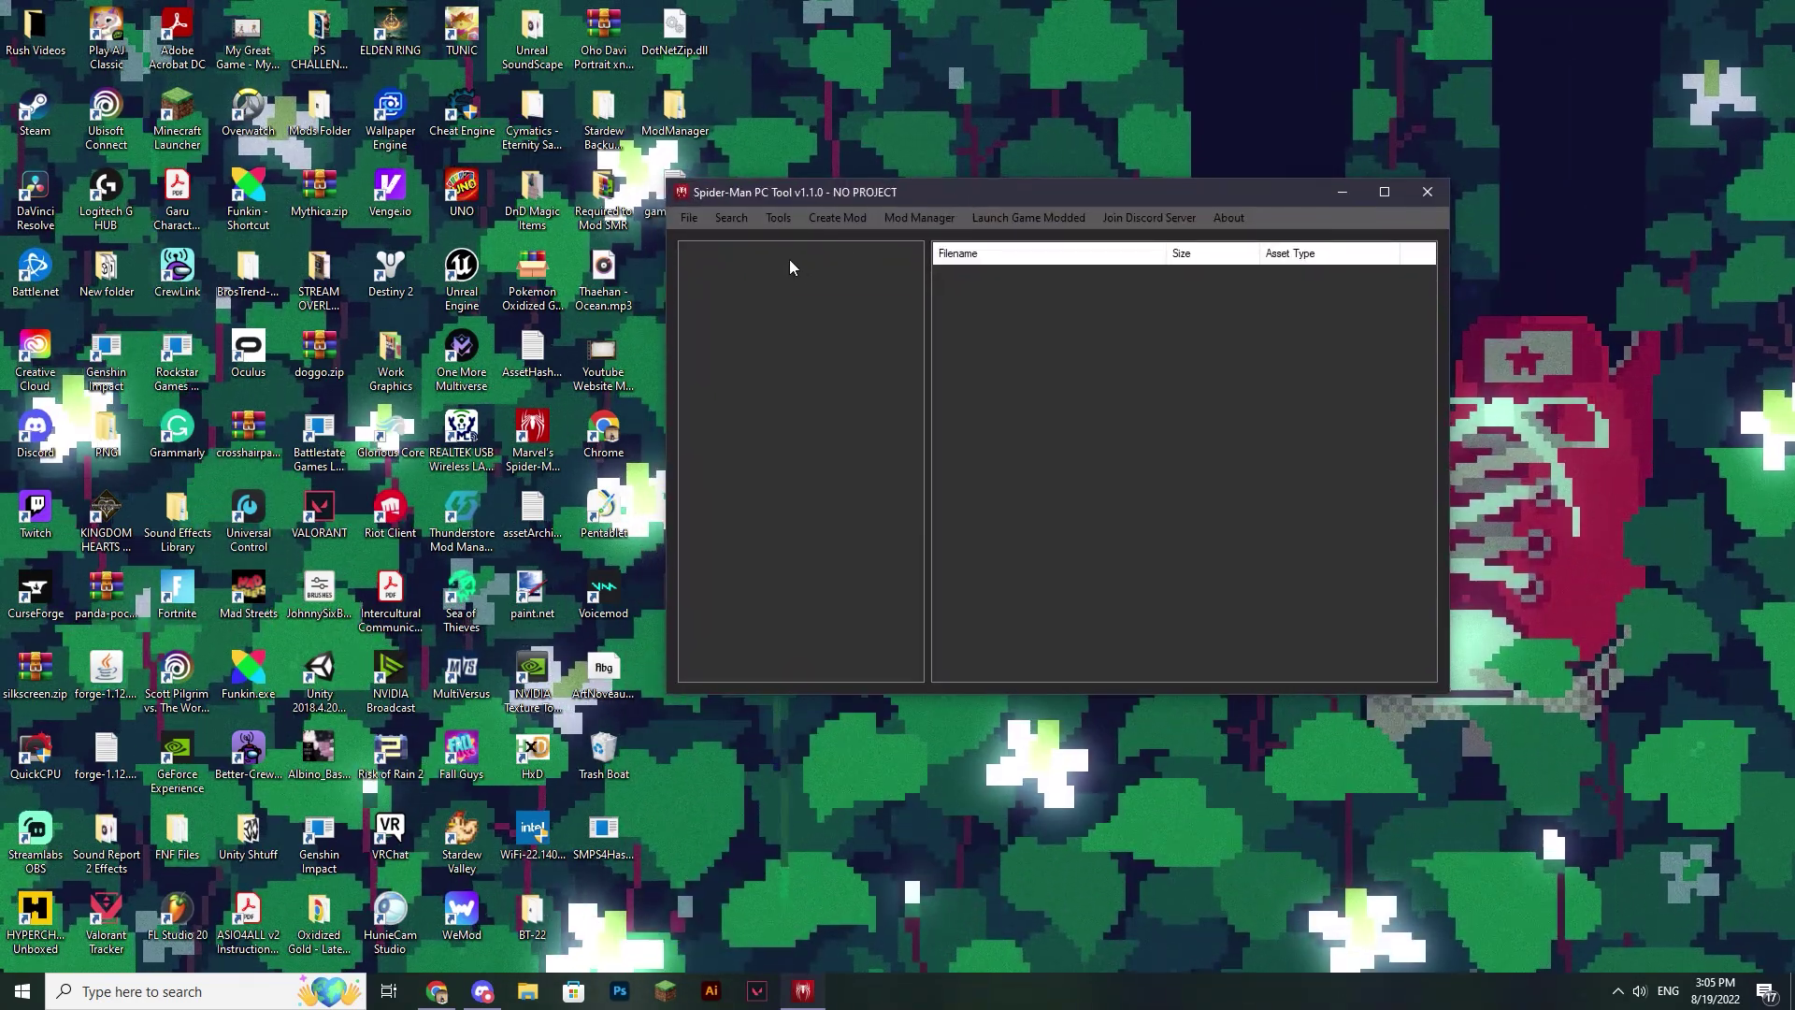
{"action": "left_click_drag", "start_coordinate": [756, 178], "coordinate": [676, 182]}
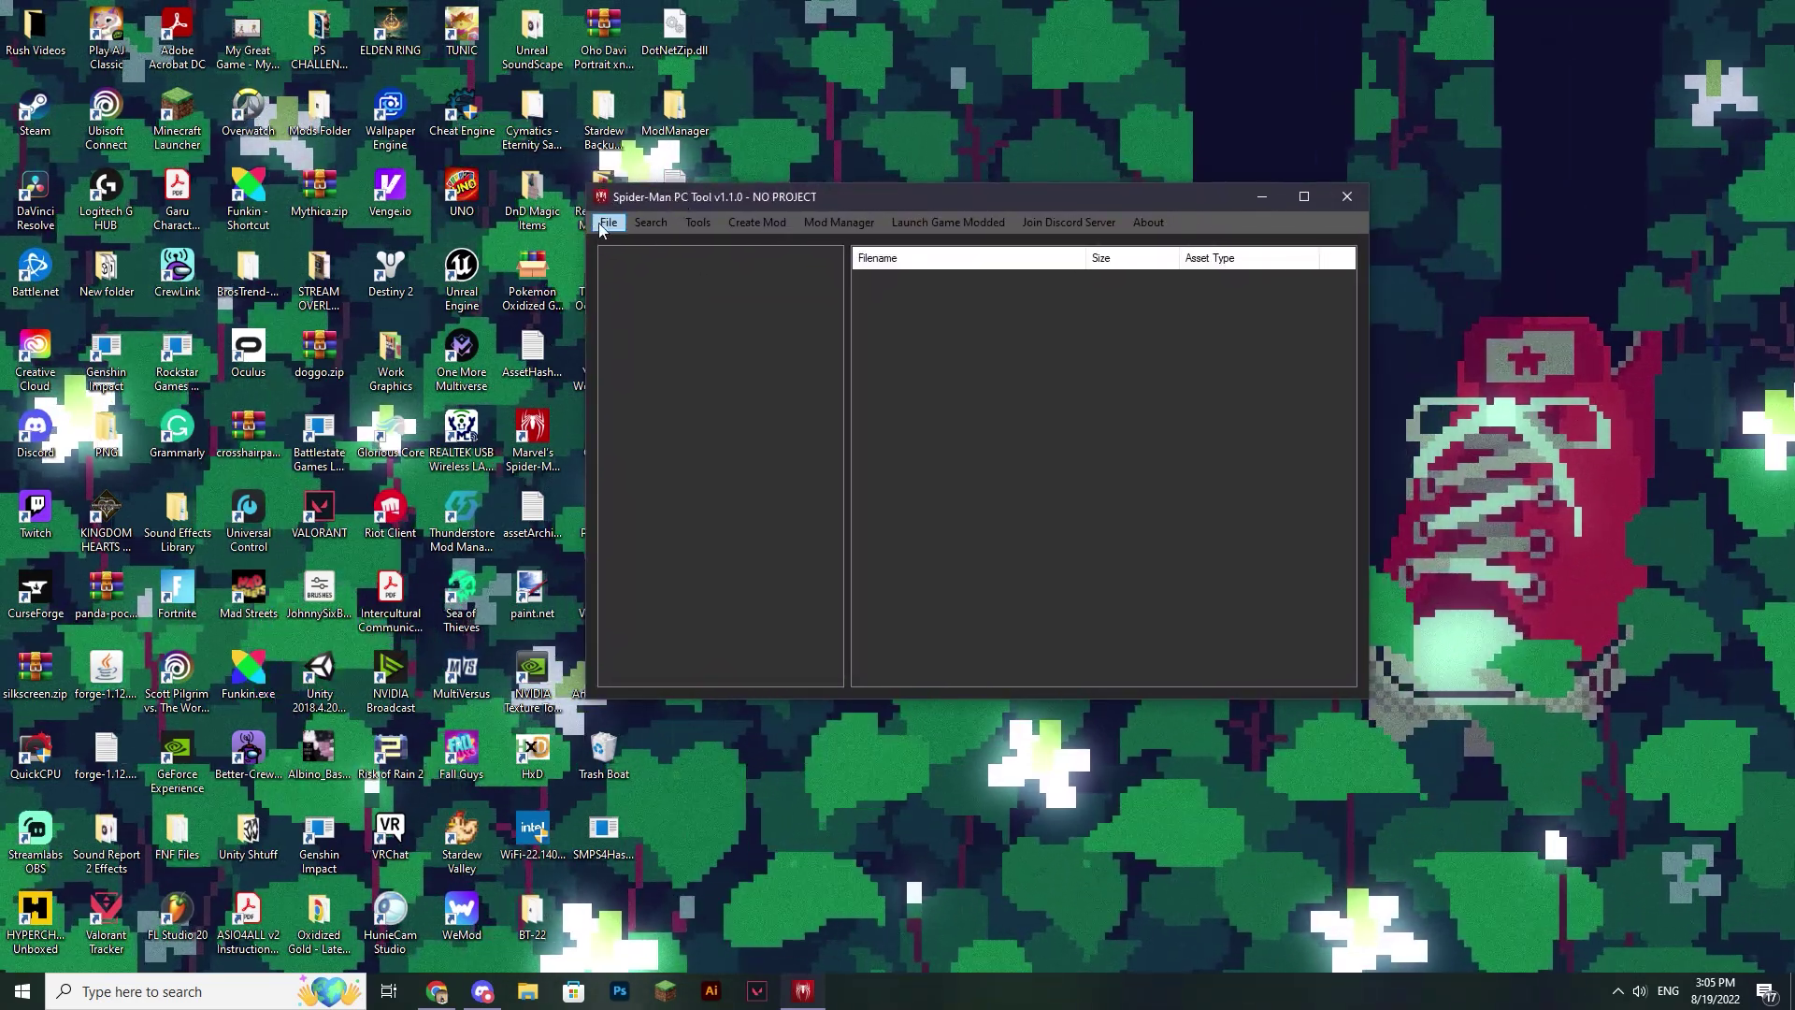
Step: Set the asset archive folder to Marvel's Spider-Man Remastered\asset_archive and confirm
{"action": "left_click", "coordinate": [608, 223]}
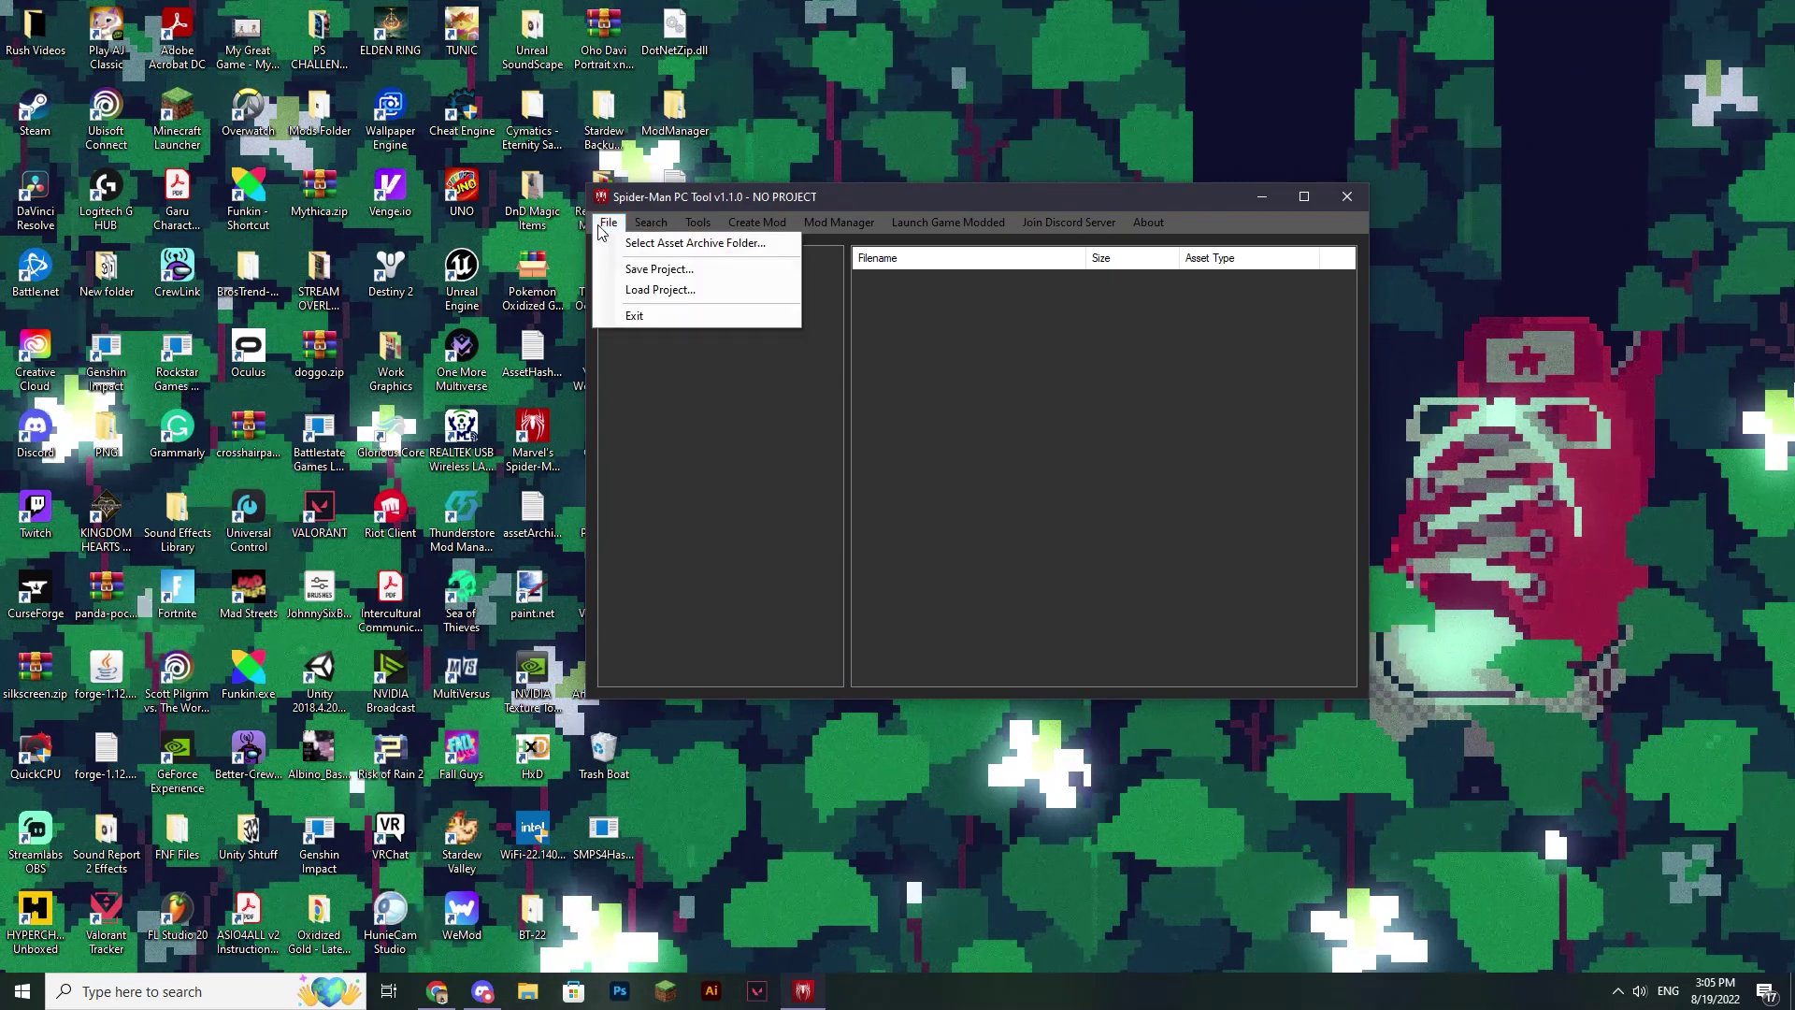
{"action": "left_click", "coordinate": [688, 245]}
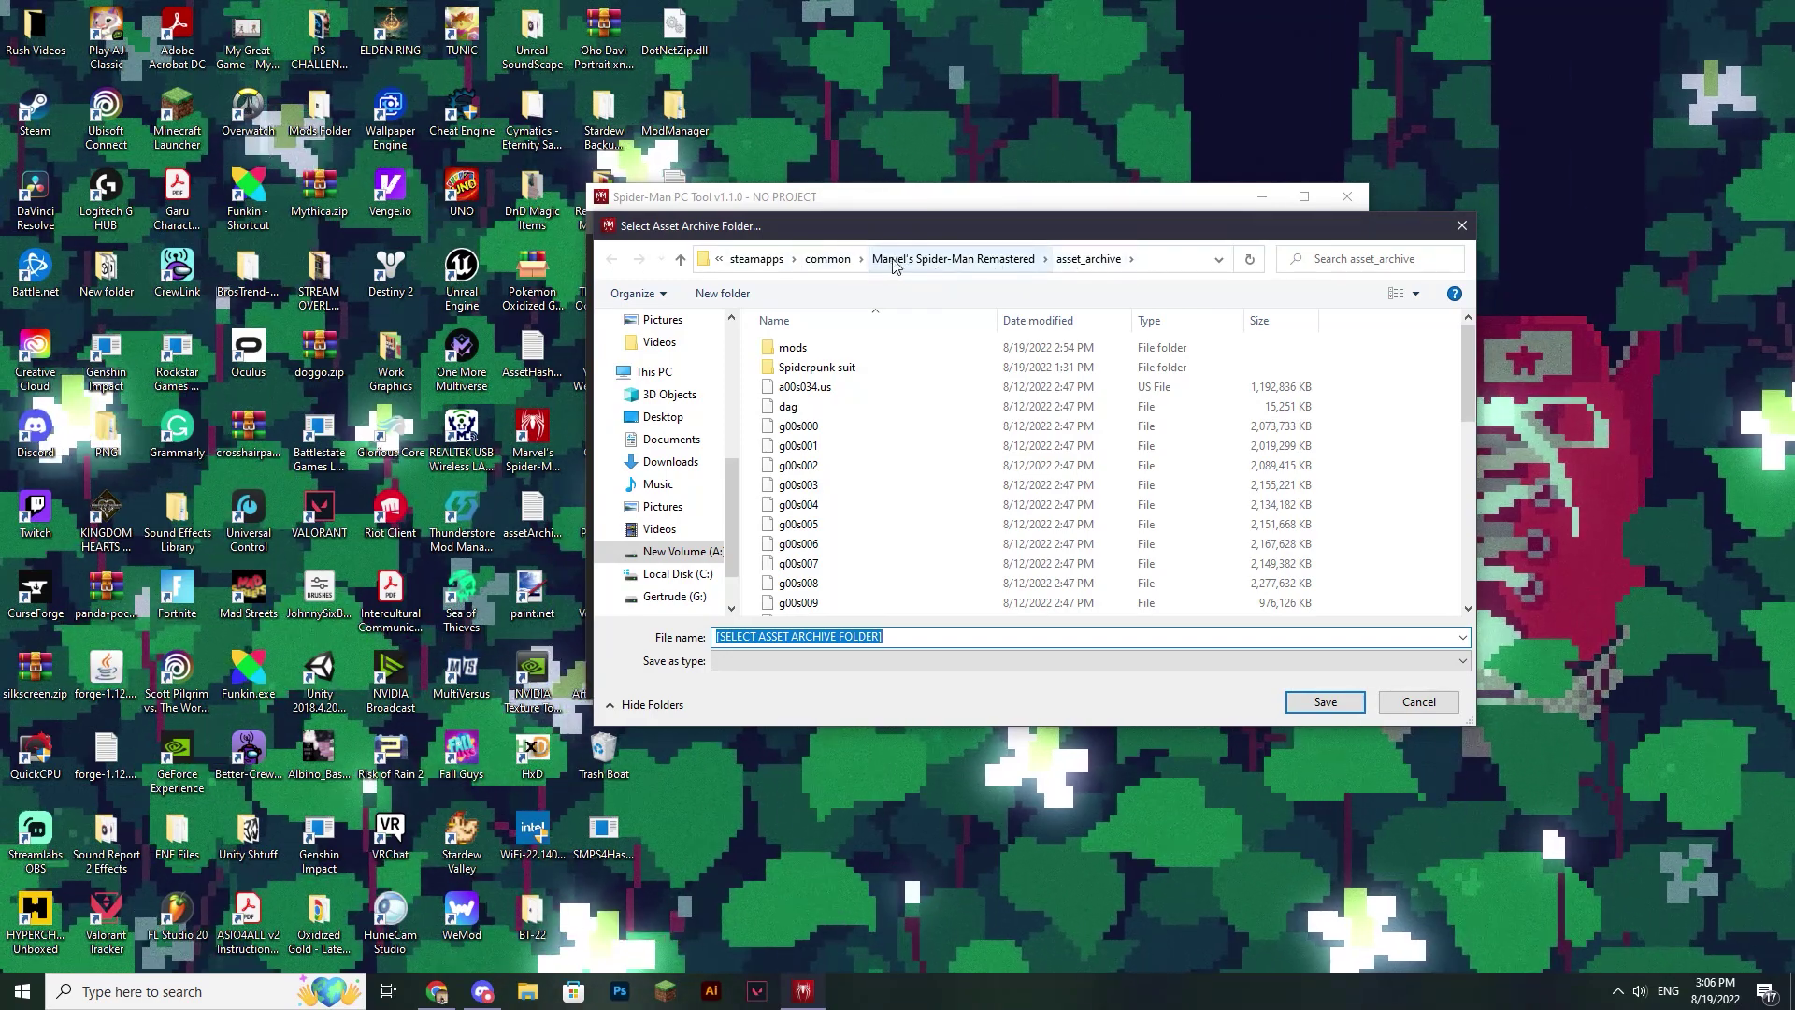
{"action": "left_click", "coordinate": [747, 263]}
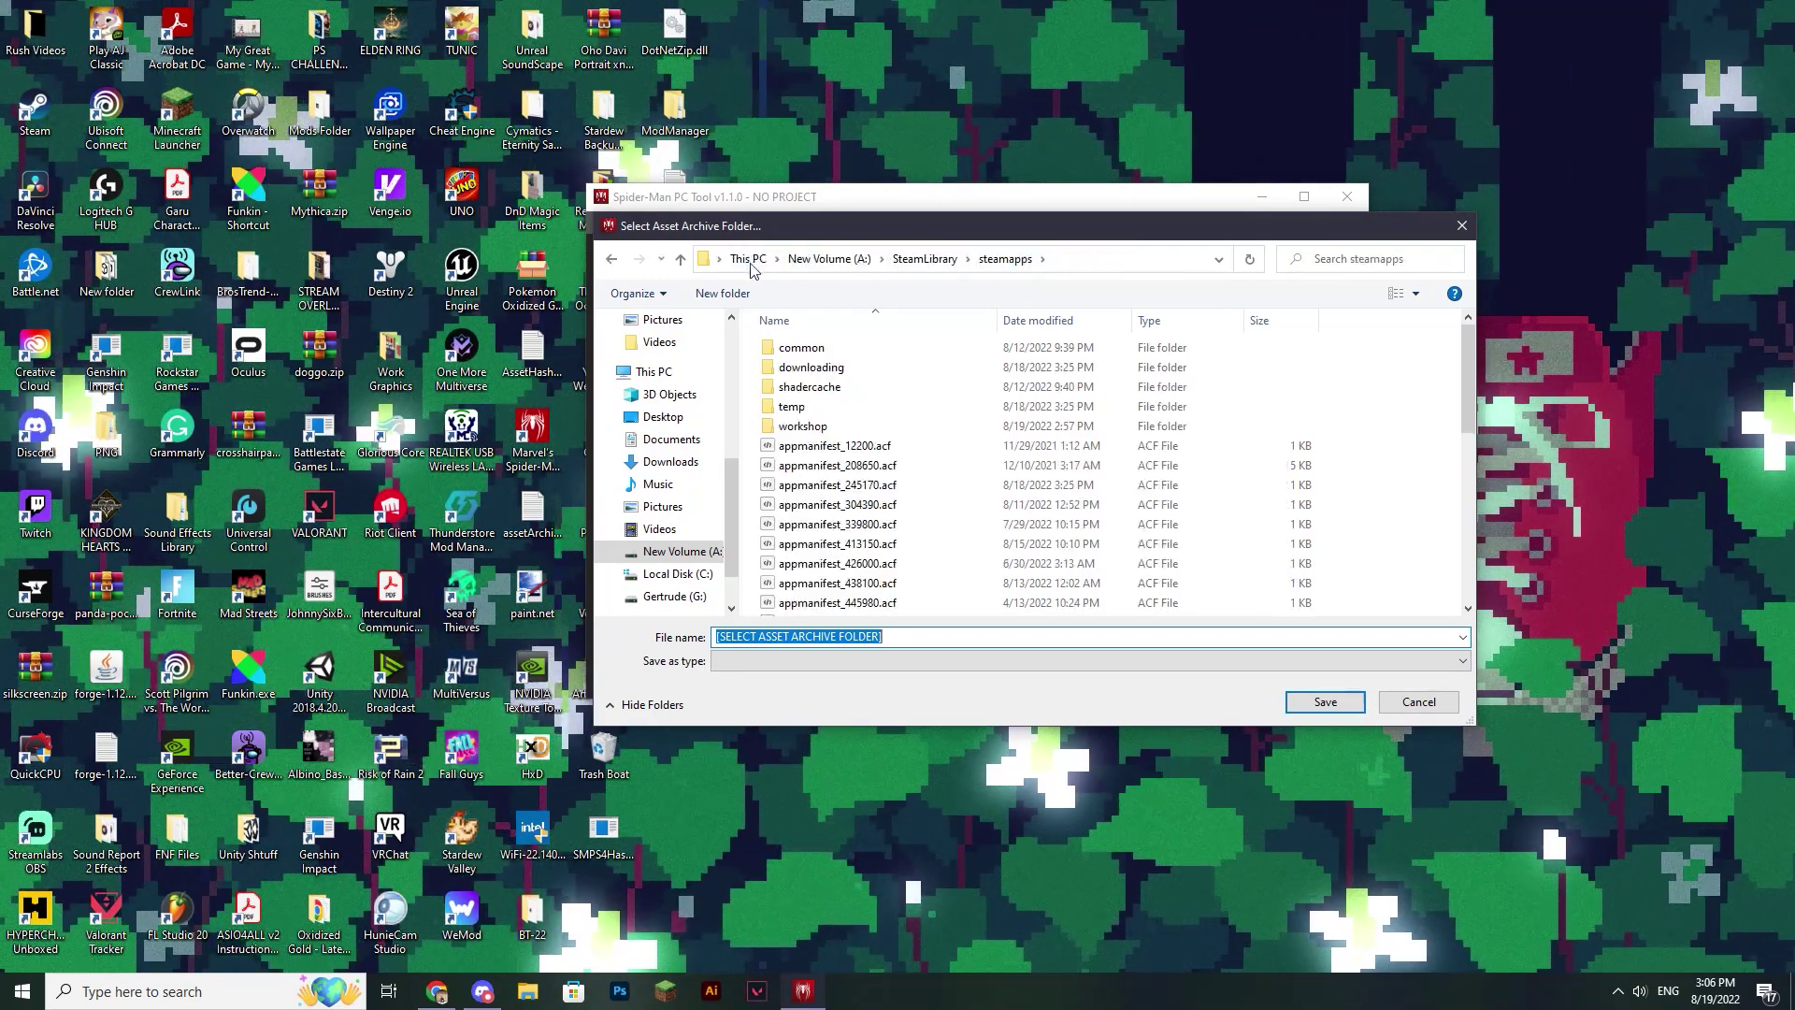
{"action": "left_click", "coordinate": [960, 264]}
{"action": "double_click", "coordinate": [851, 349]}
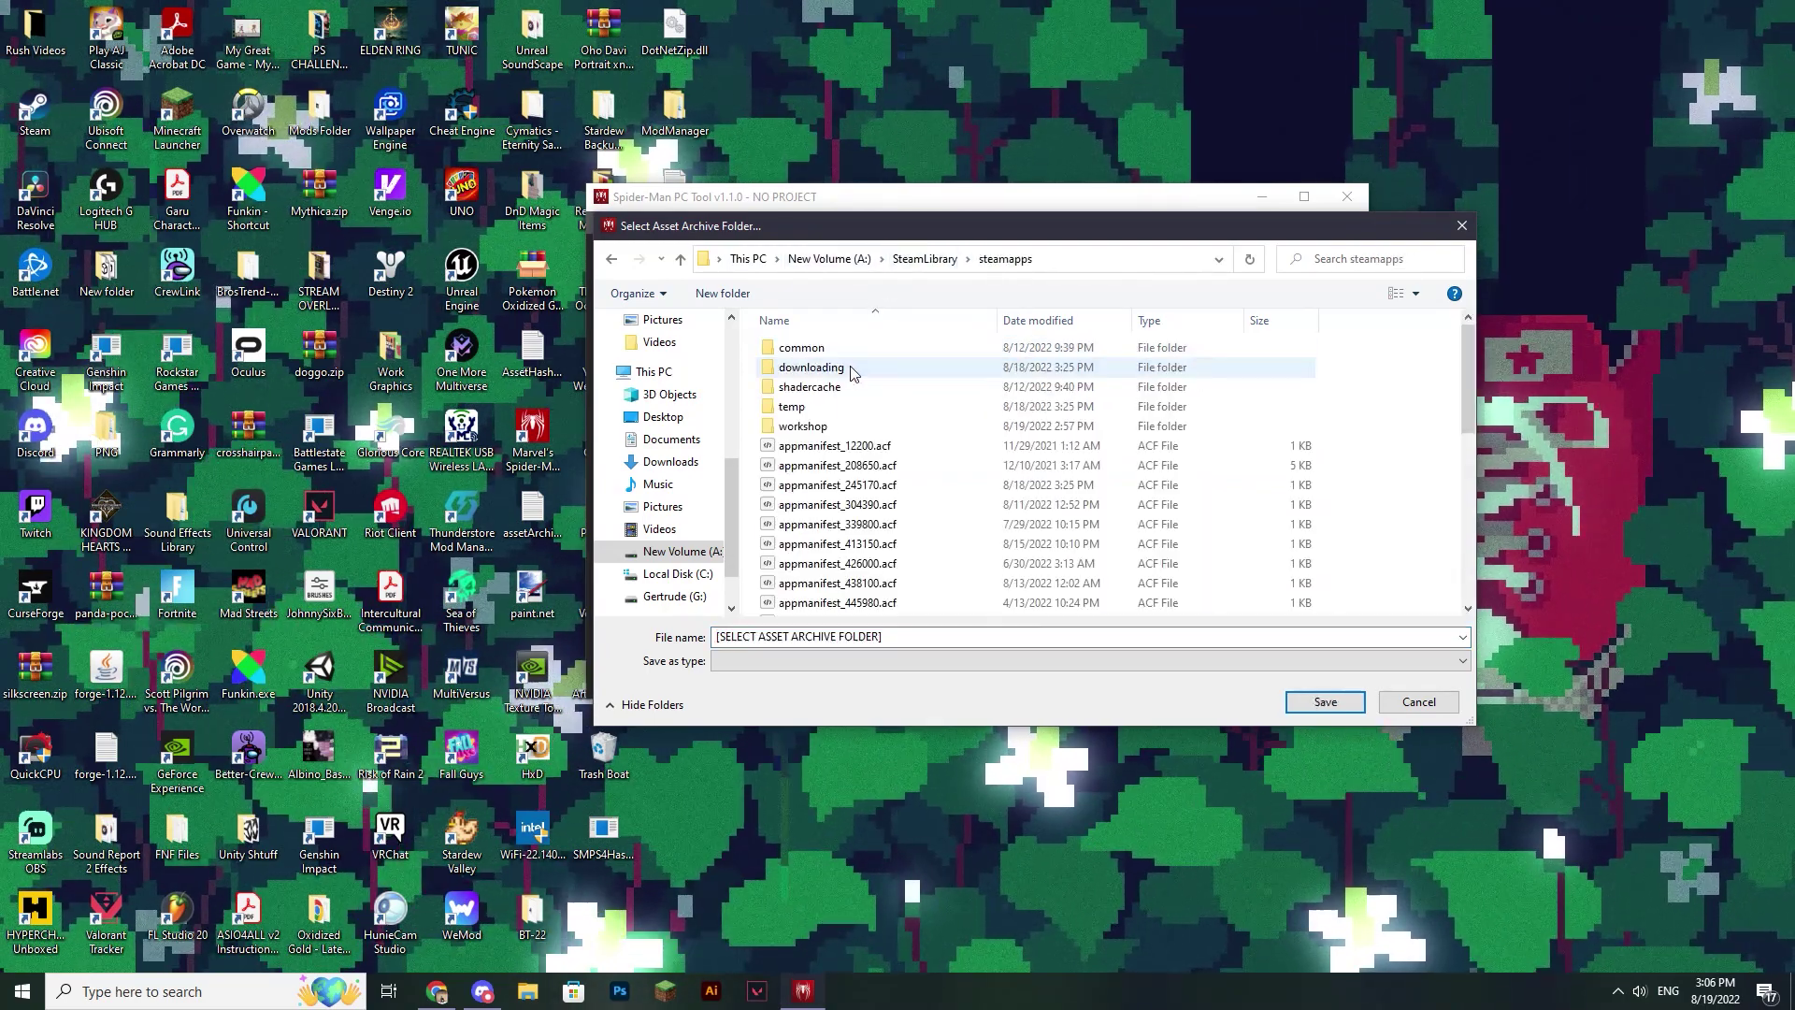
{"action": "double_click", "coordinate": [832, 348]}
{"action": "scroll", "coordinate": [902, 409], "scroll_direction": "down", "scroll_amount": 5}
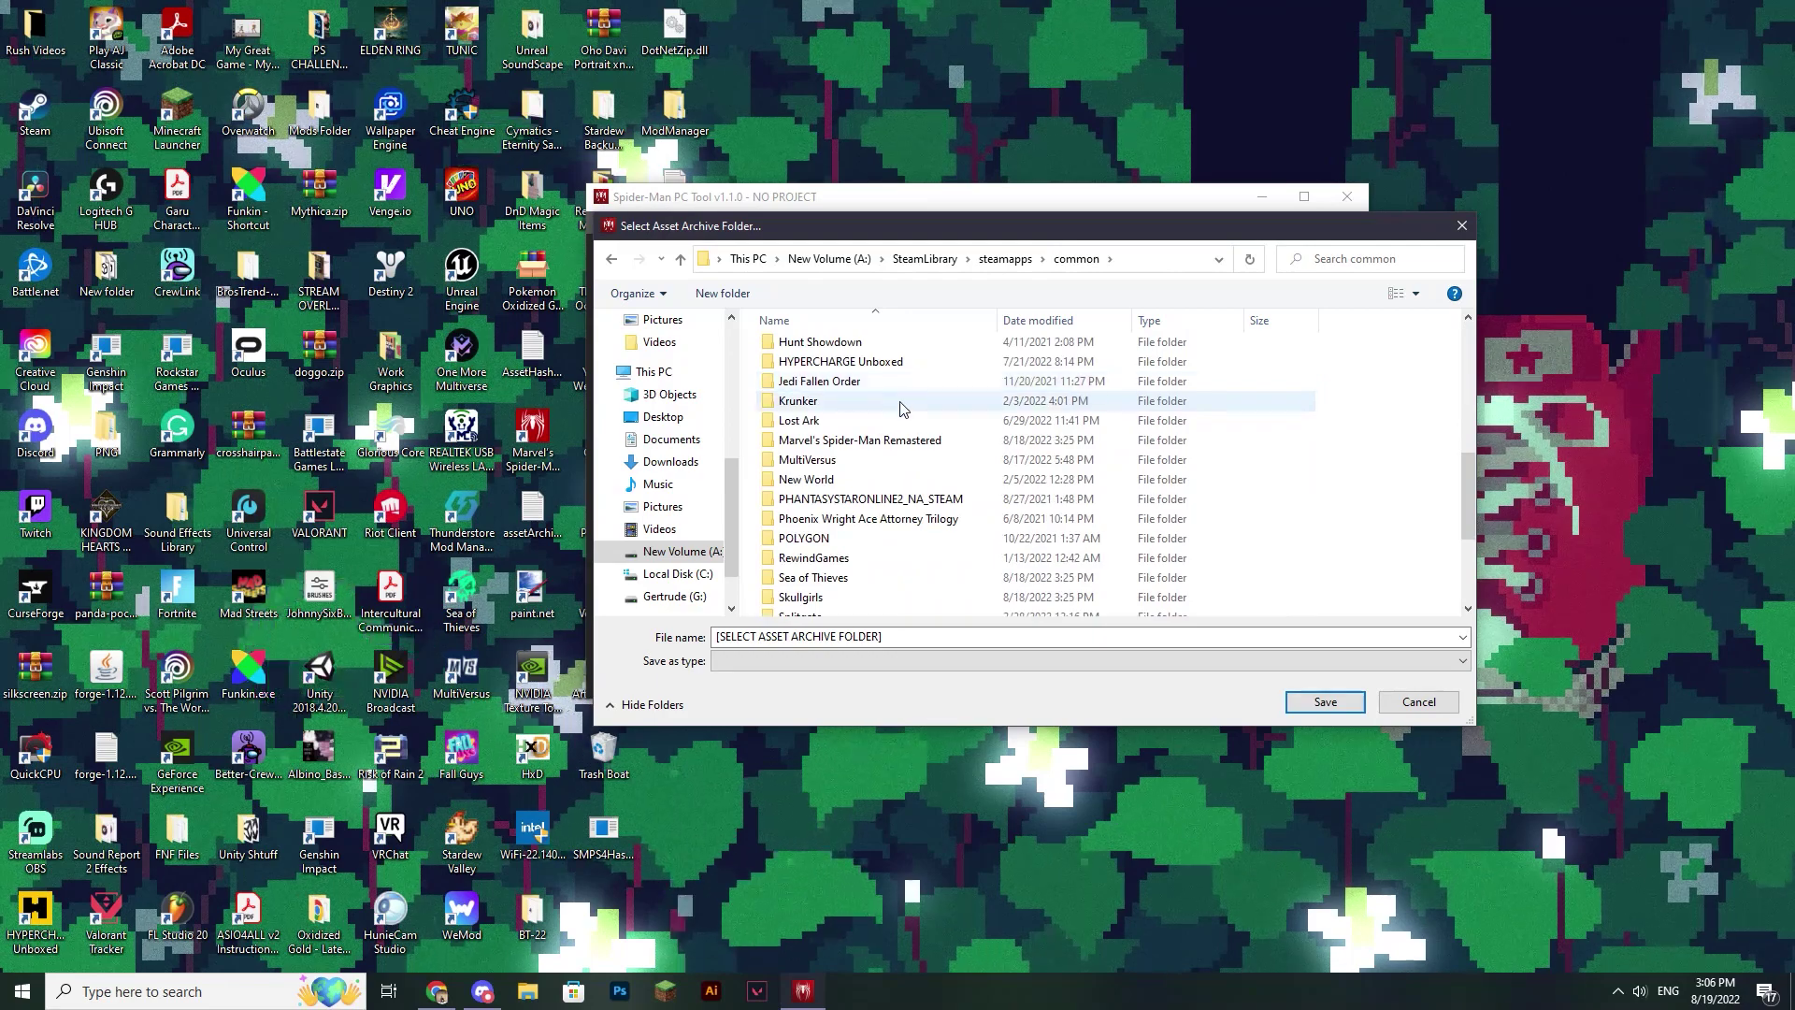
{"action": "double_click", "coordinate": [898, 439]}
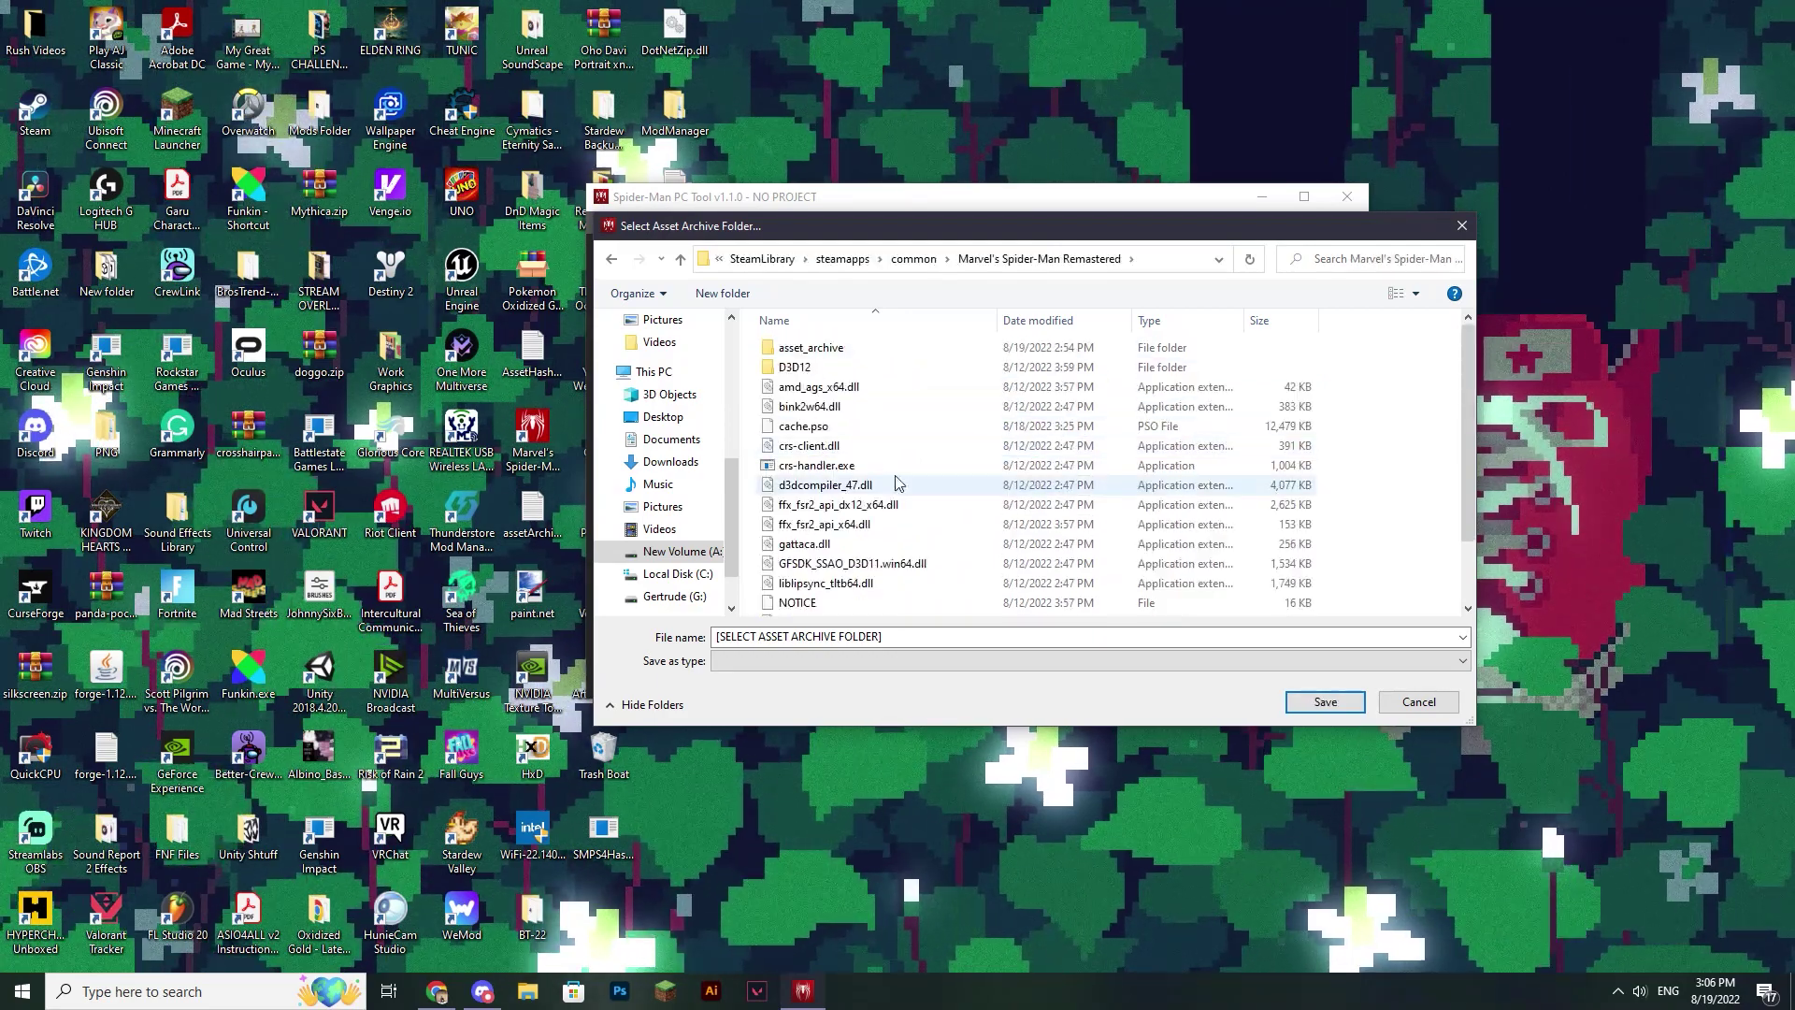
{"action": "double_click", "coordinate": [858, 350]}
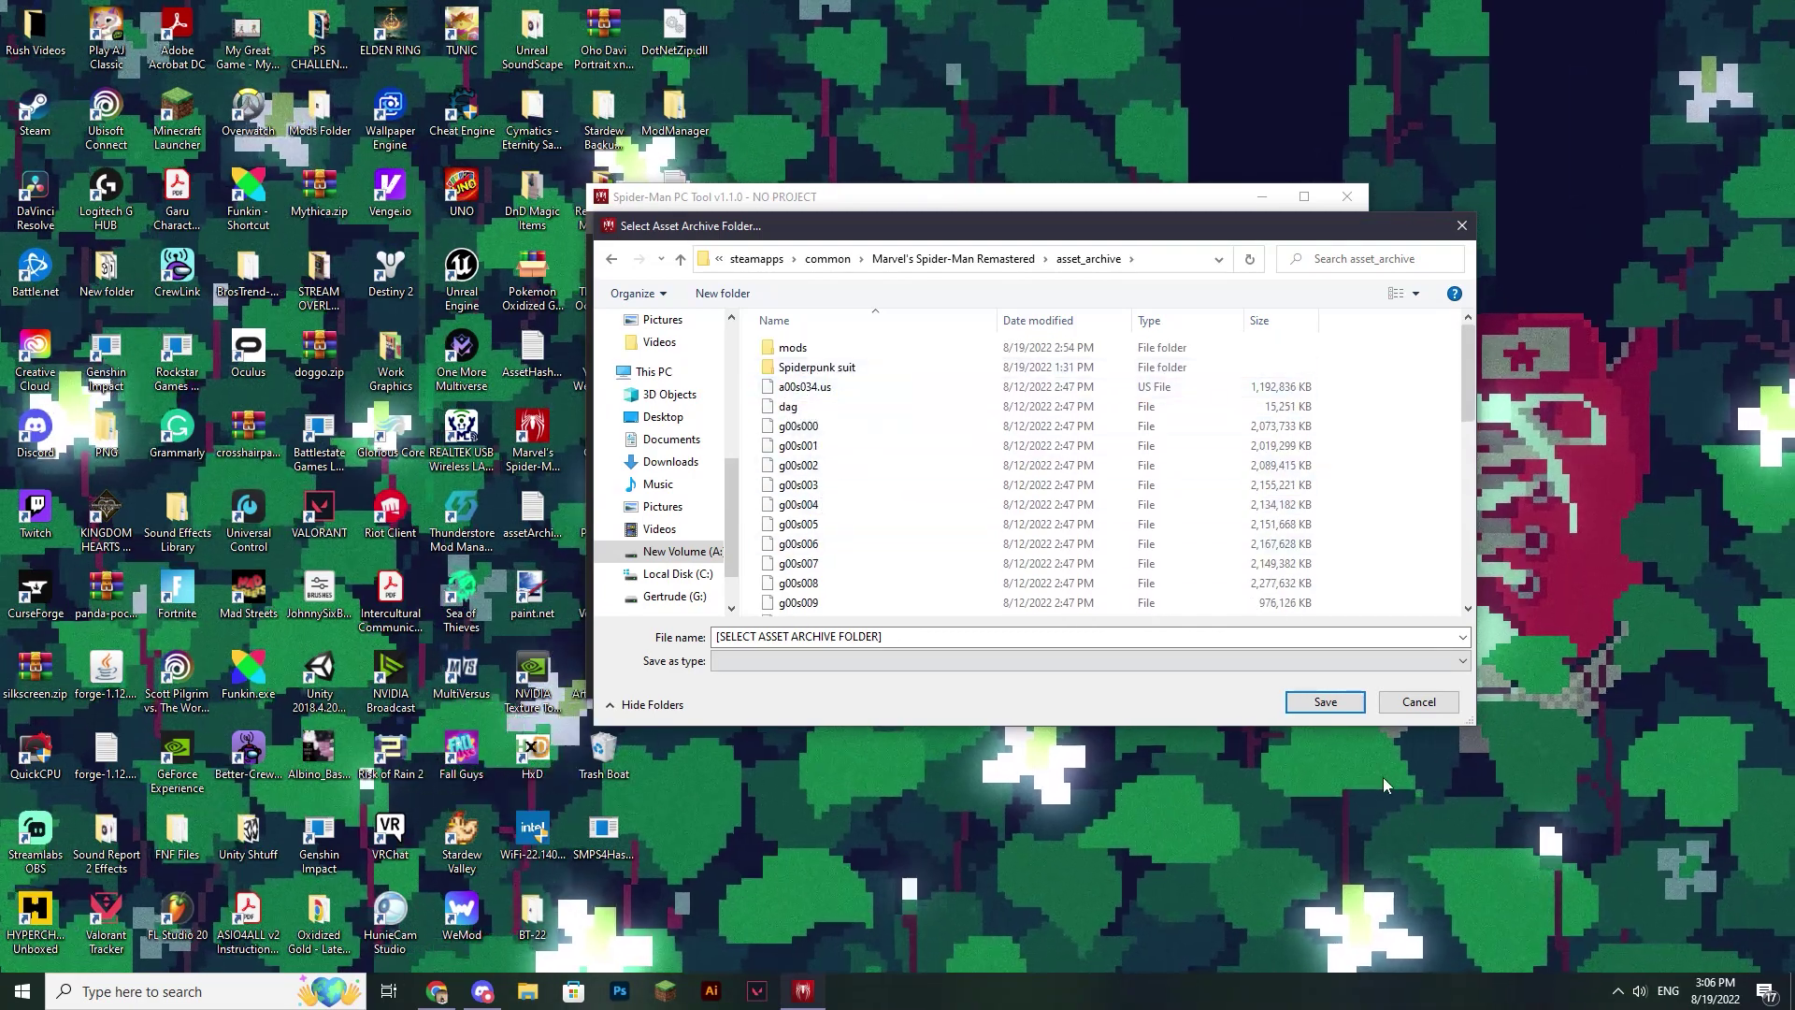
{"action": "left_click", "coordinate": [1326, 704]}
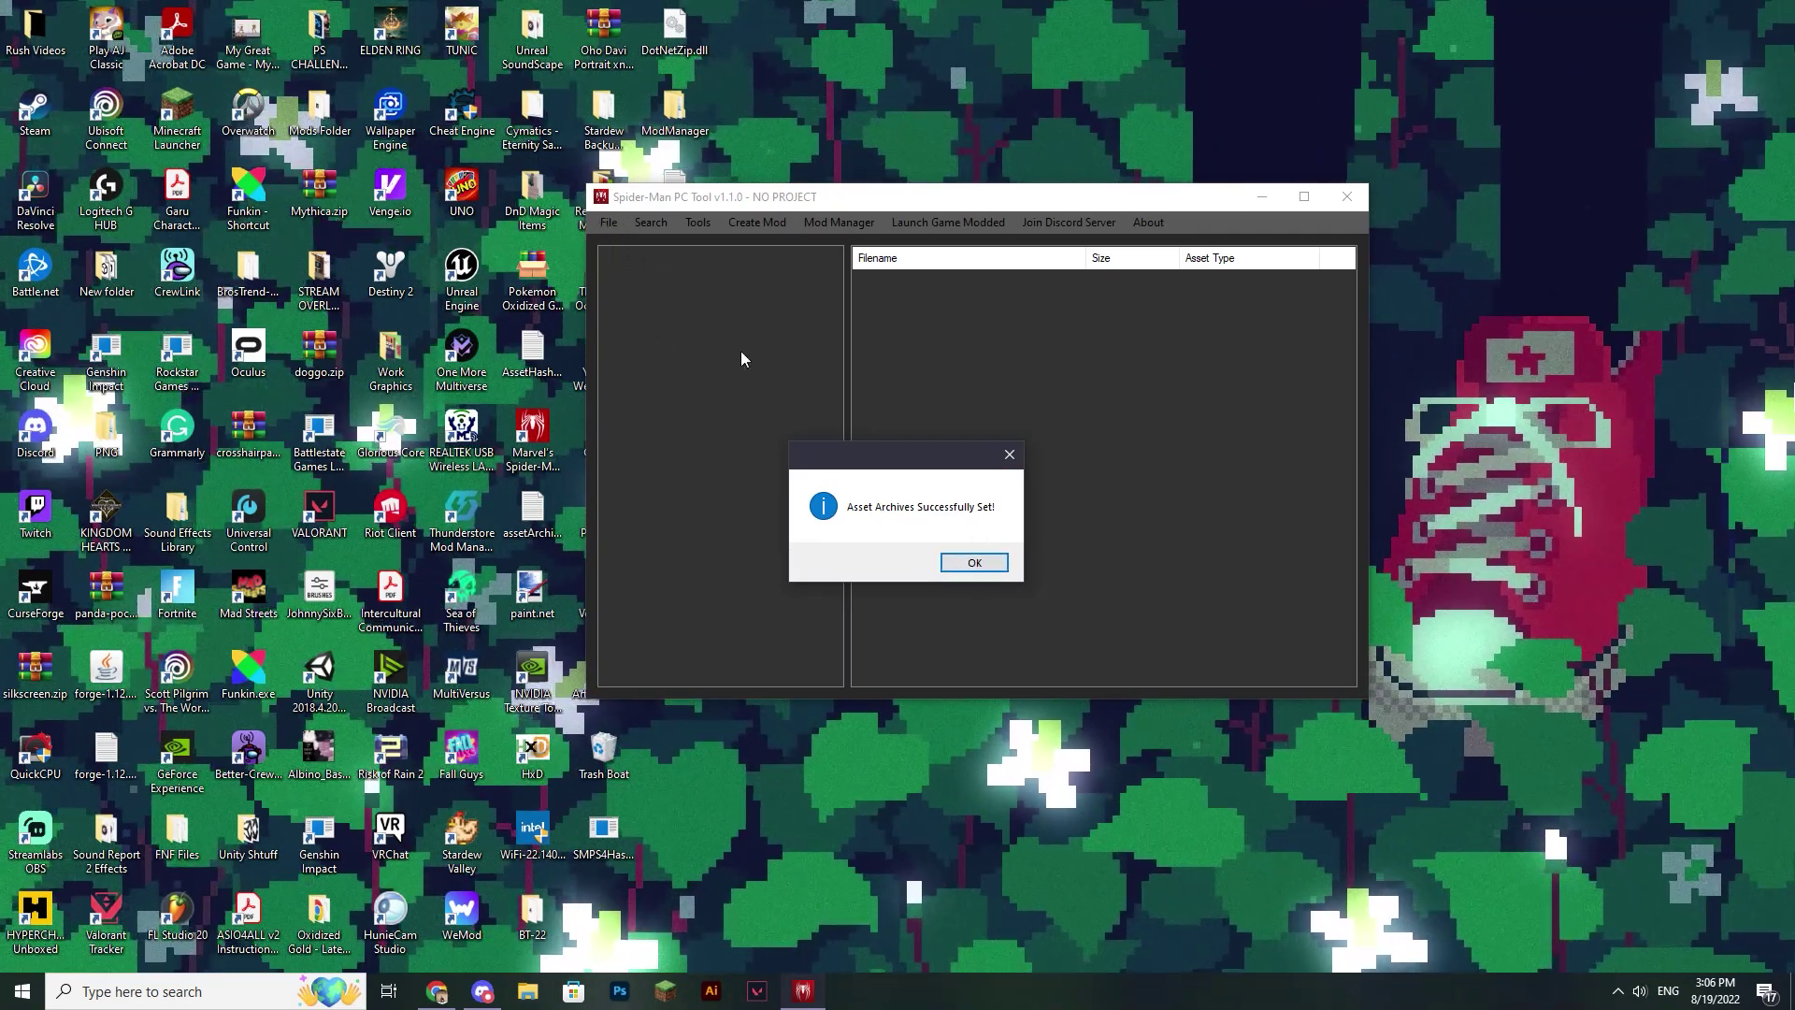
{"action": "left_click", "coordinate": [973, 562]}
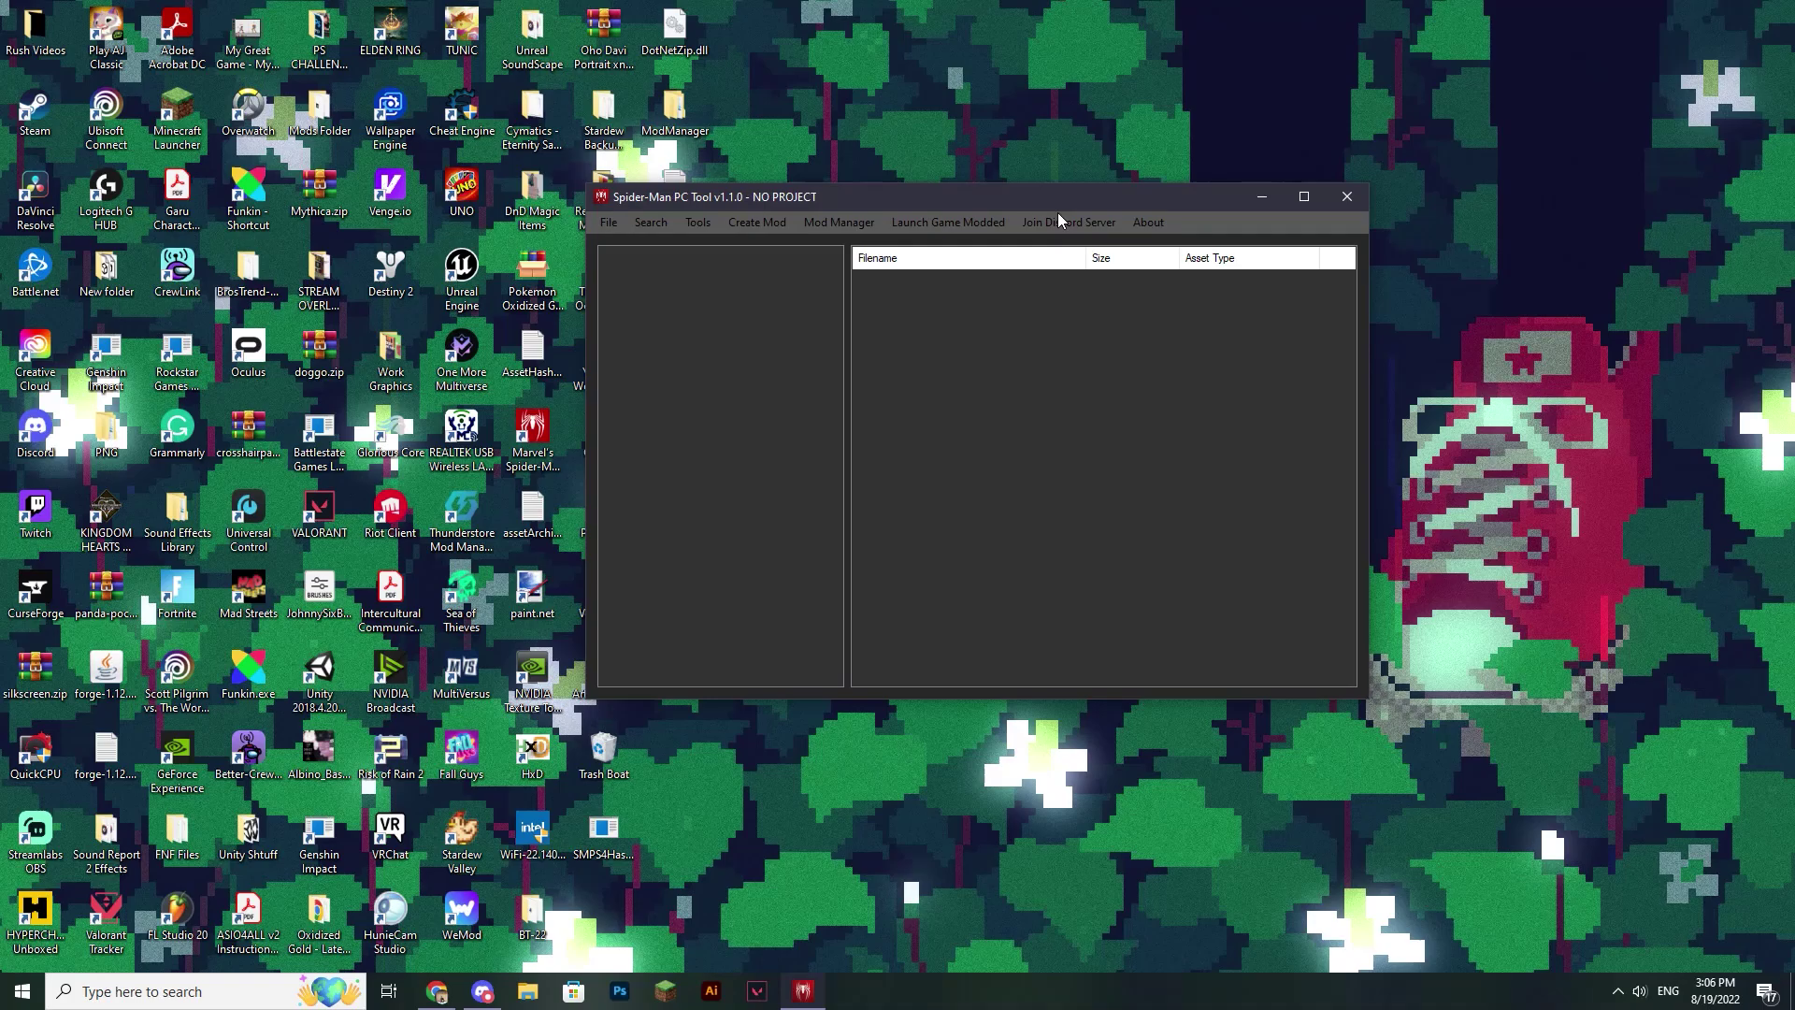
Step: Browse archives g00s001, g00s015 and g00s016, settling back on g00s001
{"action": "left_click_drag", "start_coordinate": [1001, 196], "coordinate": [1200, 208]}
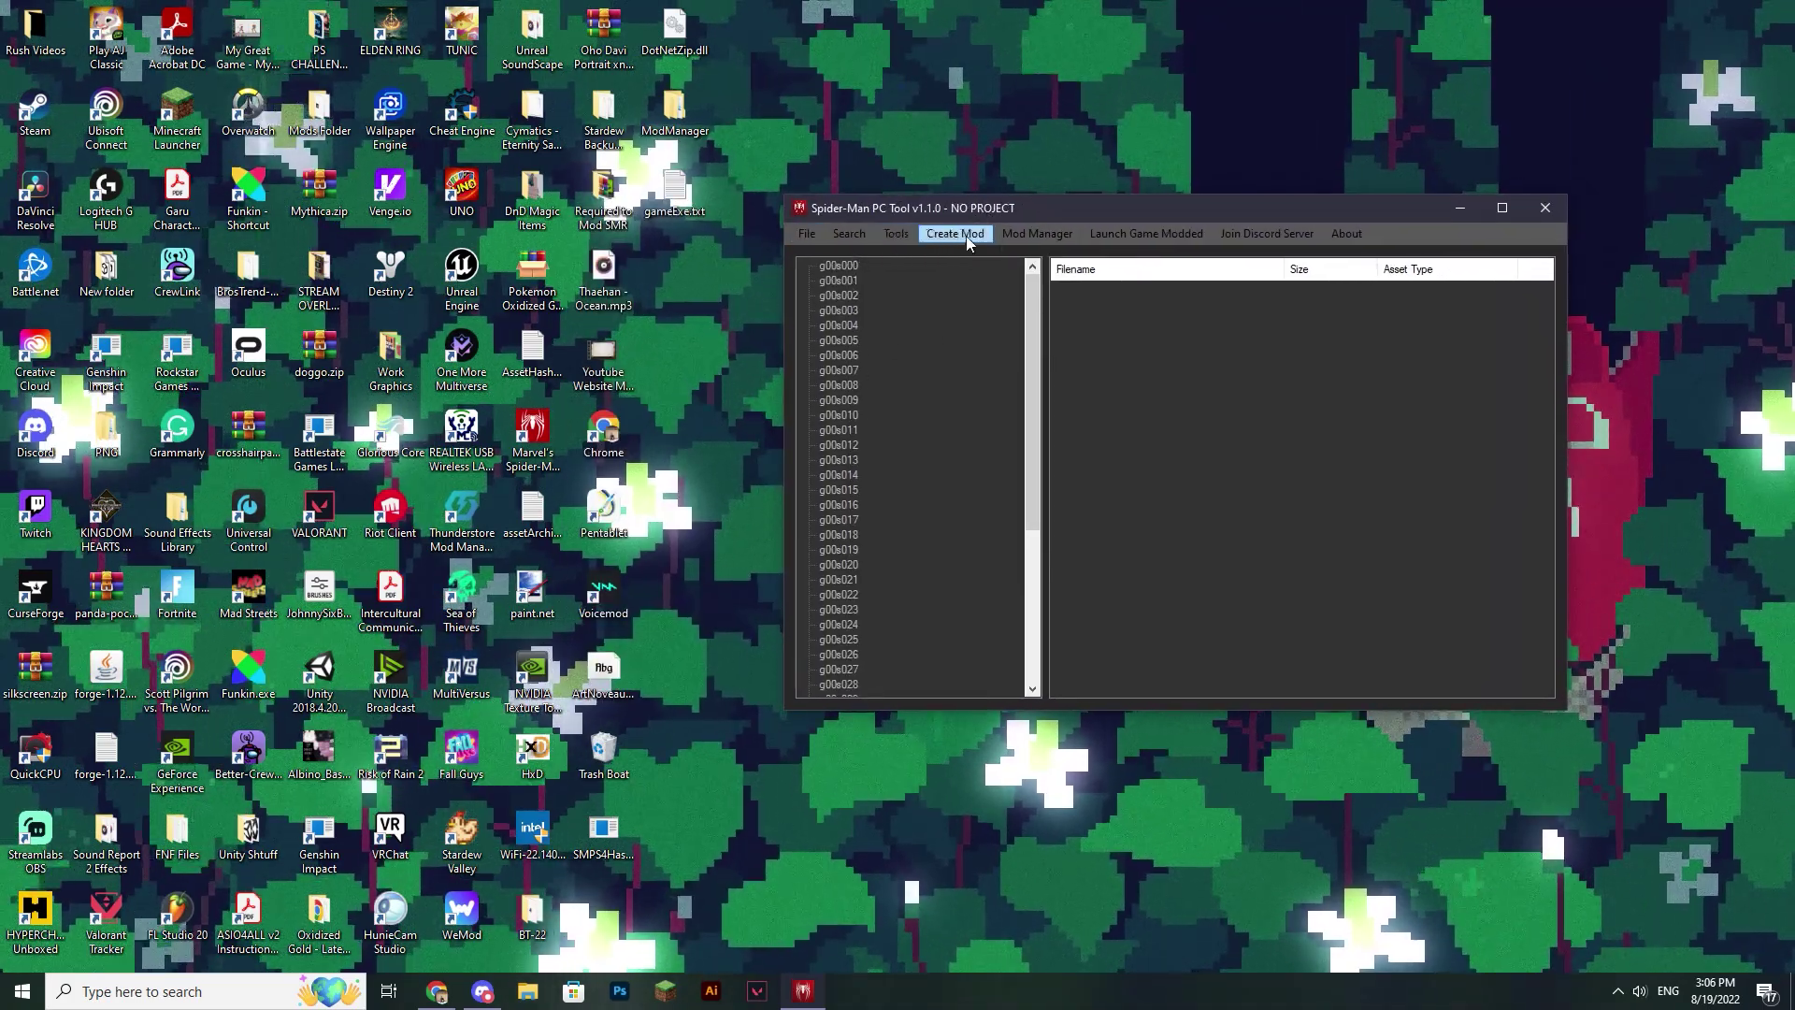
{"action": "left_click_drag", "start_coordinate": [1057, 204], "coordinate": [875, 198]}
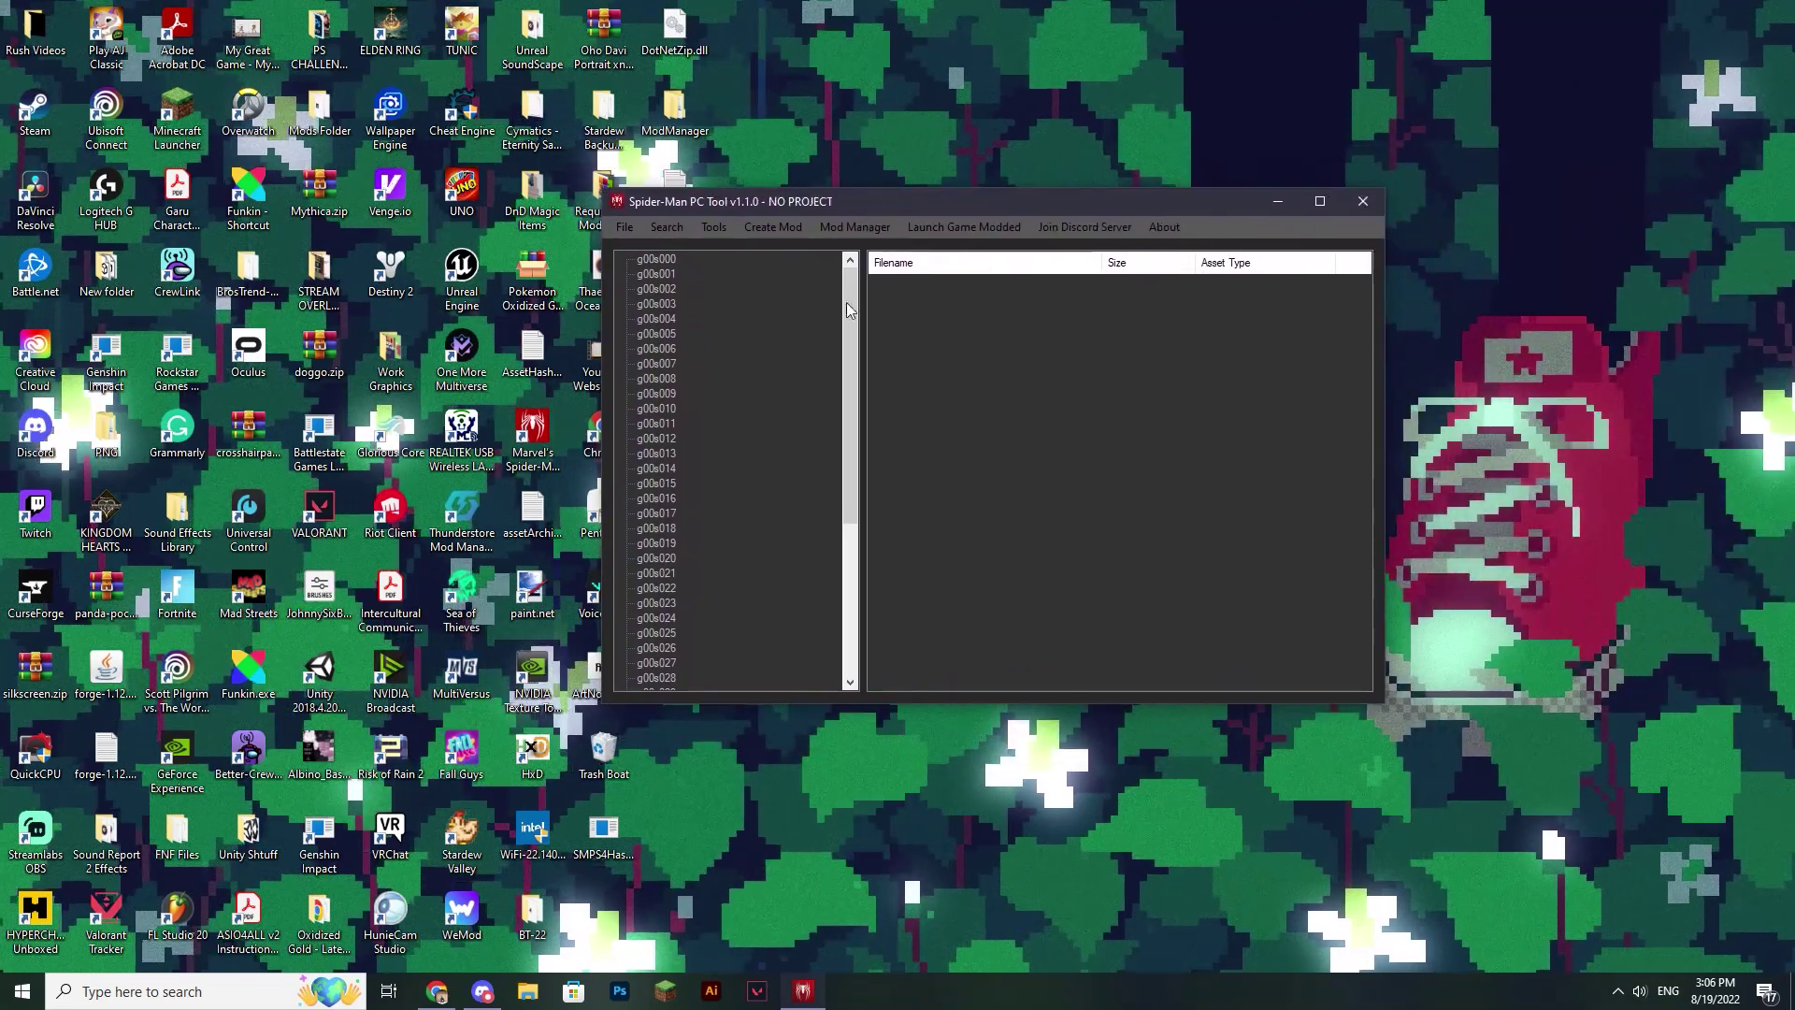
{"action": "left_click", "coordinate": [664, 273]}
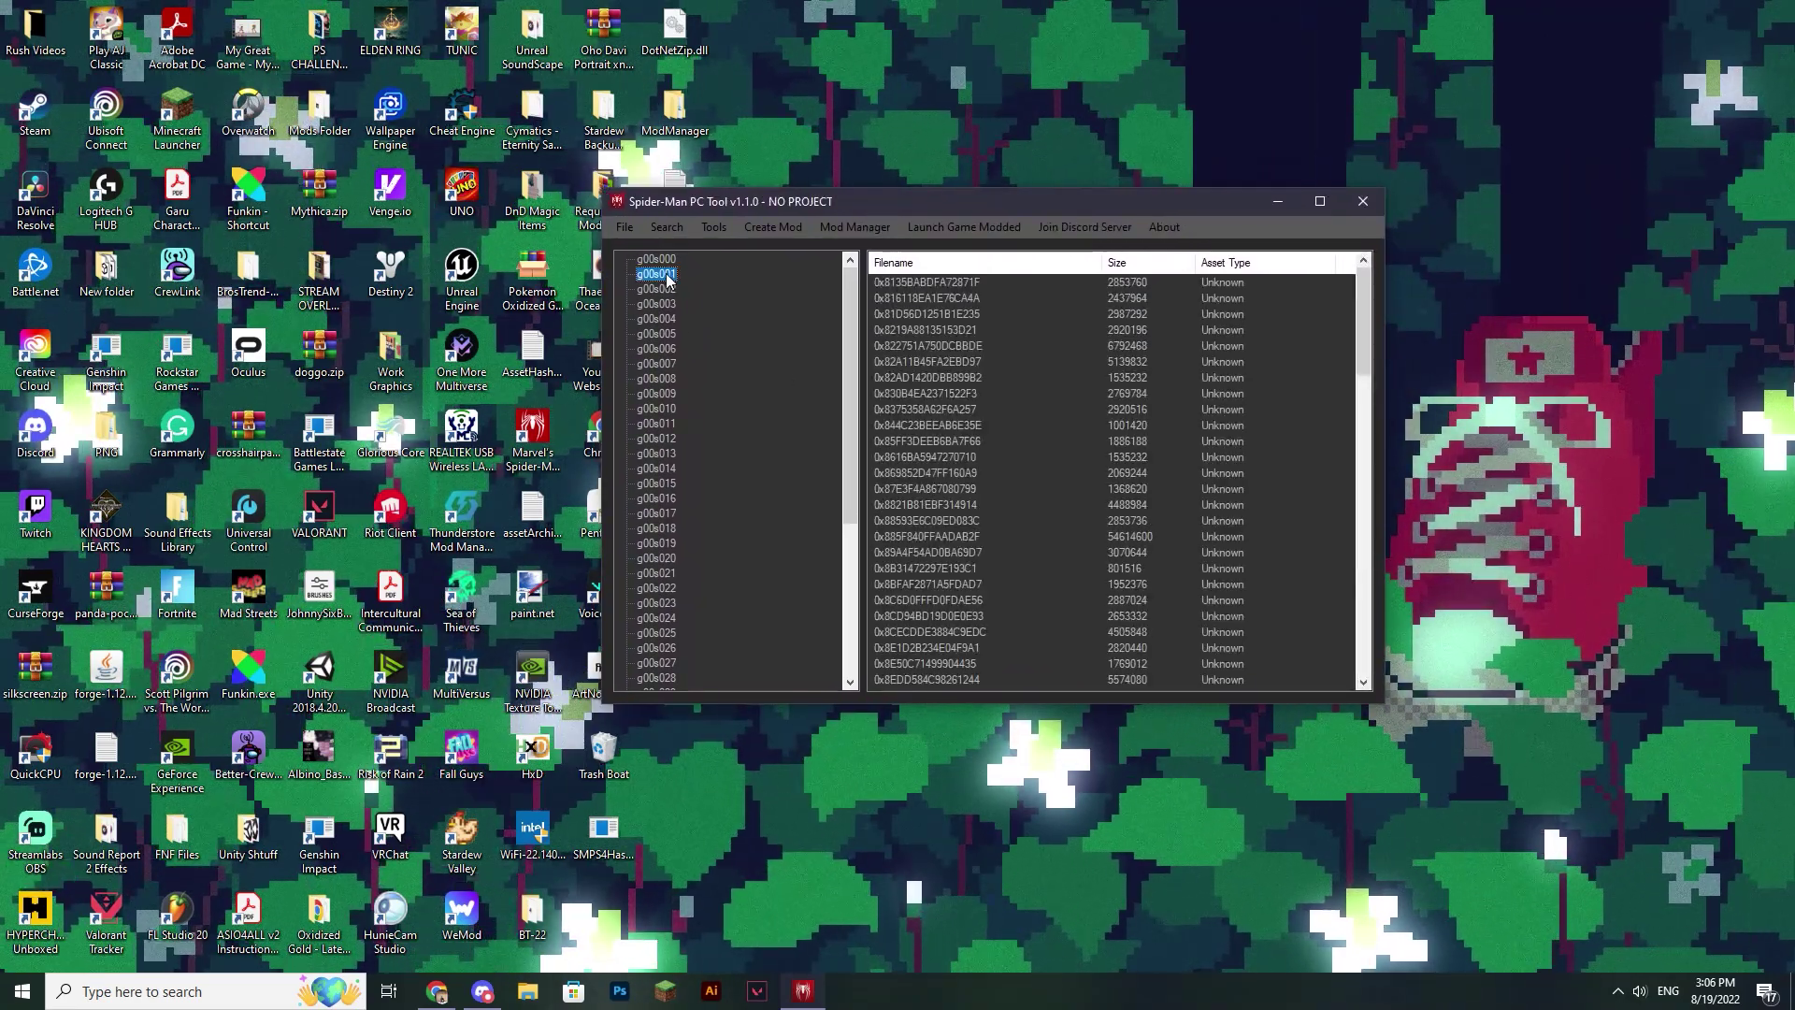
{"action": "left_click", "coordinate": [666, 483]}
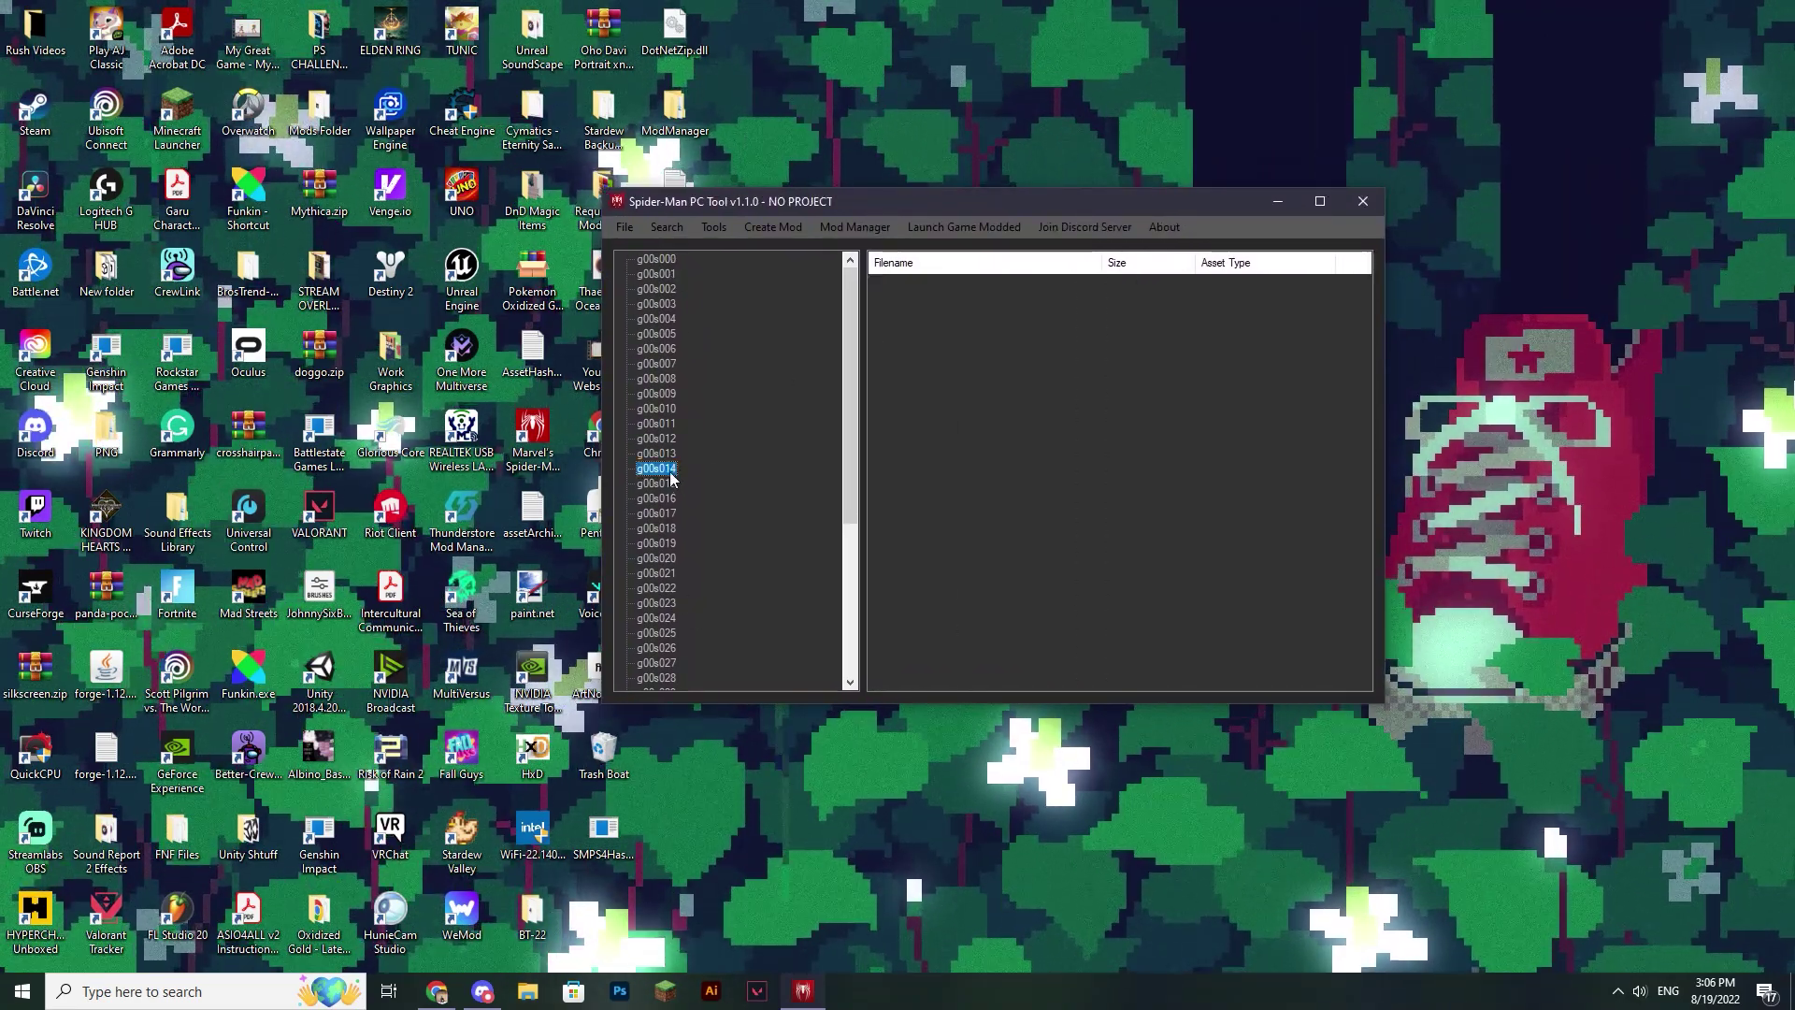
{"action": "left_click", "coordinate": [666, 499]}
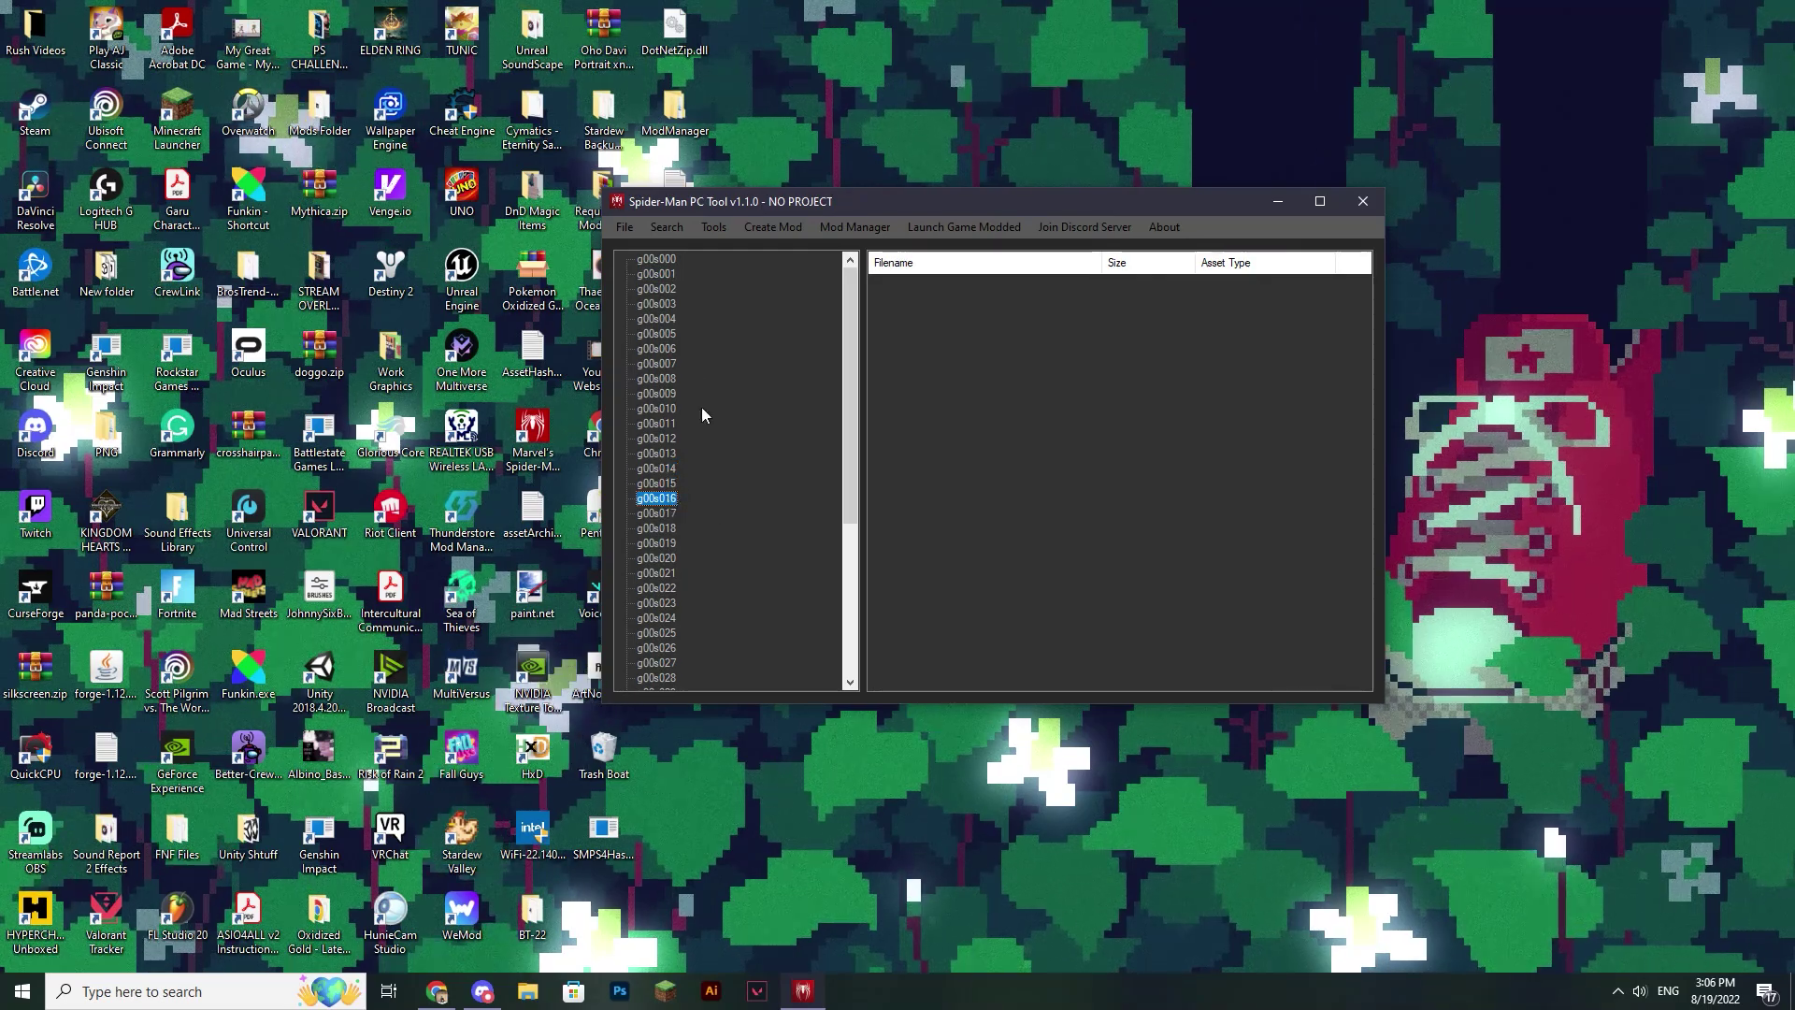
{"action": "left_click", "coordinate": [665, 274]}
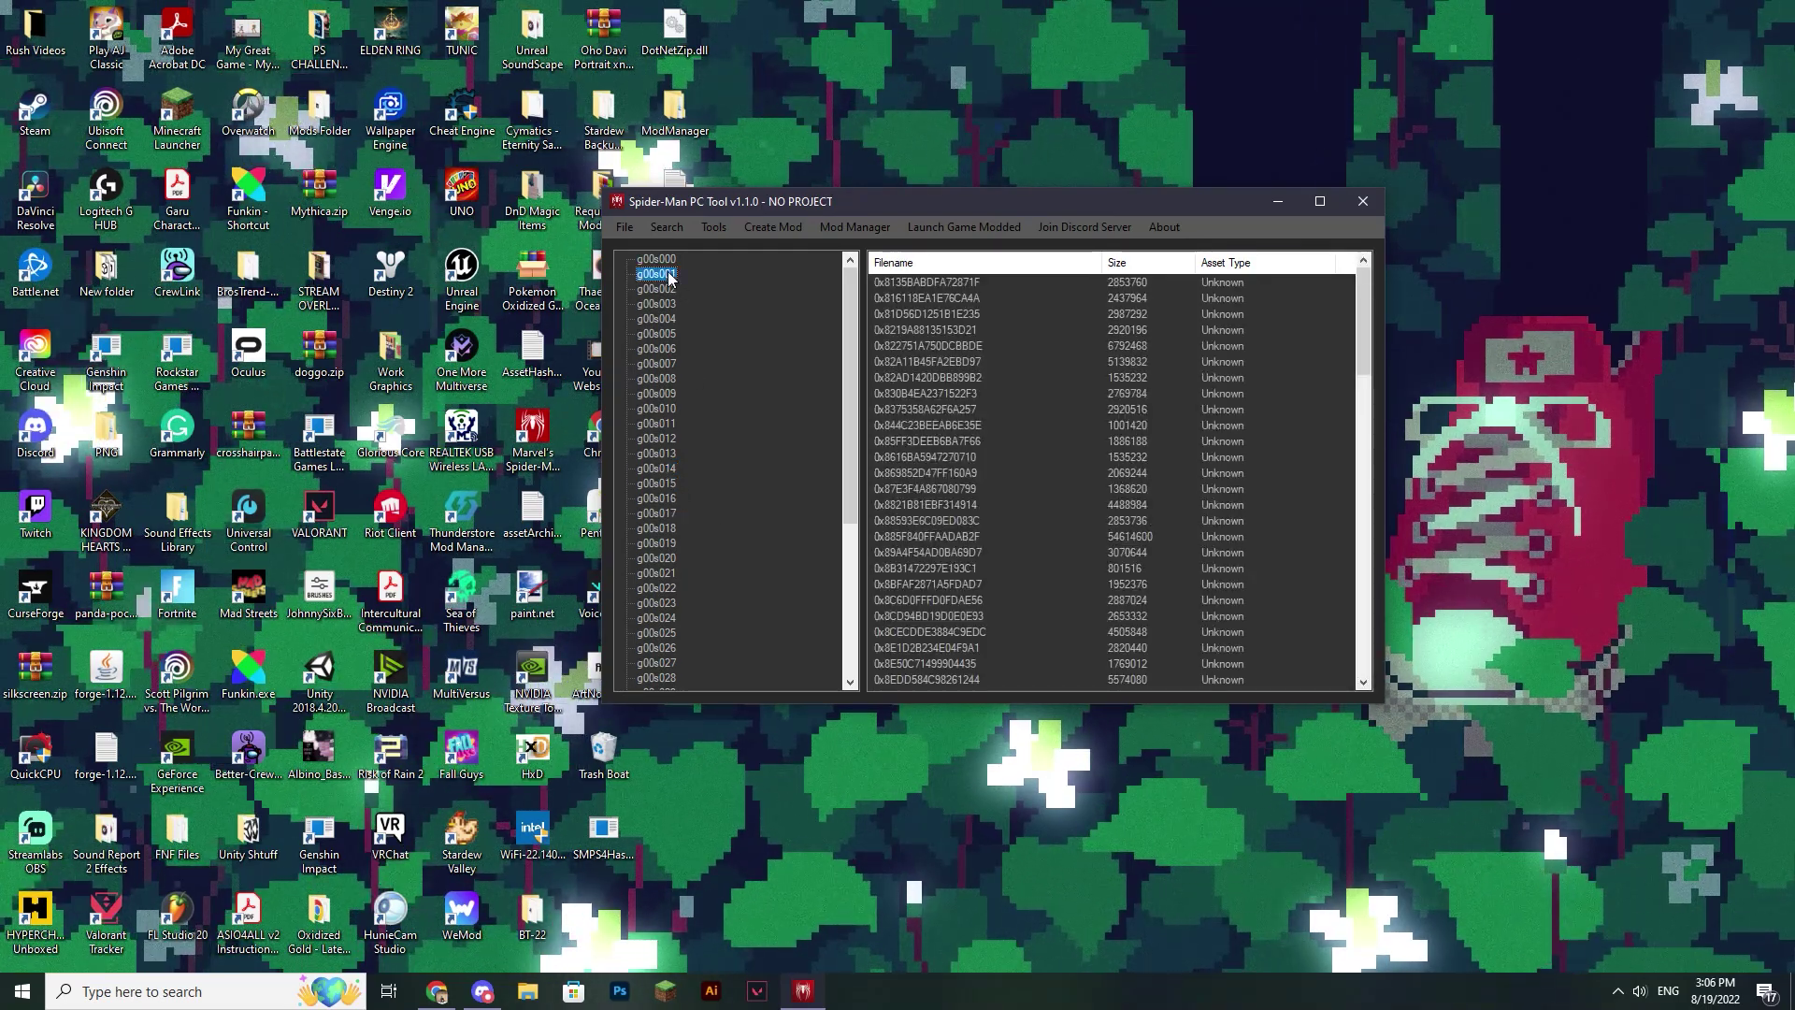
Step: Expand g00s001 through characters > hero > hero_spiderman_punk and list its textures
{"action": "double_click", "coordinate": [659, 275]}
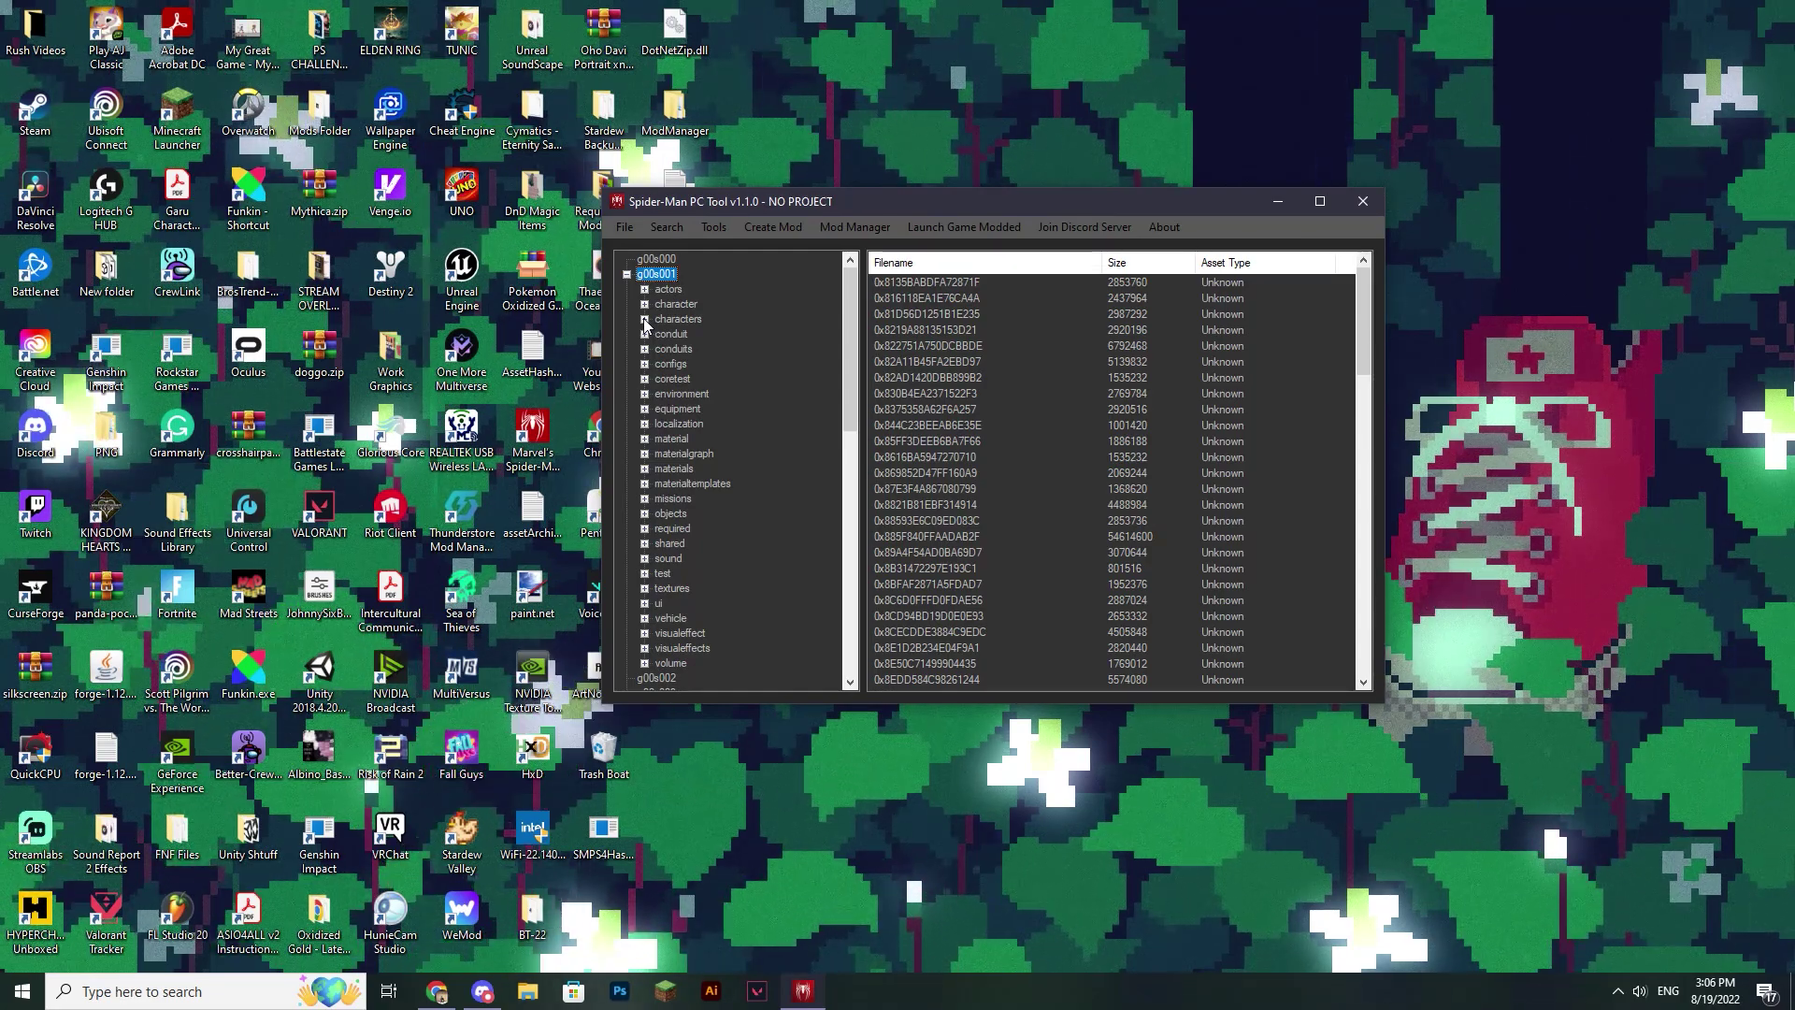
{"action": "left_click", "coordinate": [644, 319]}
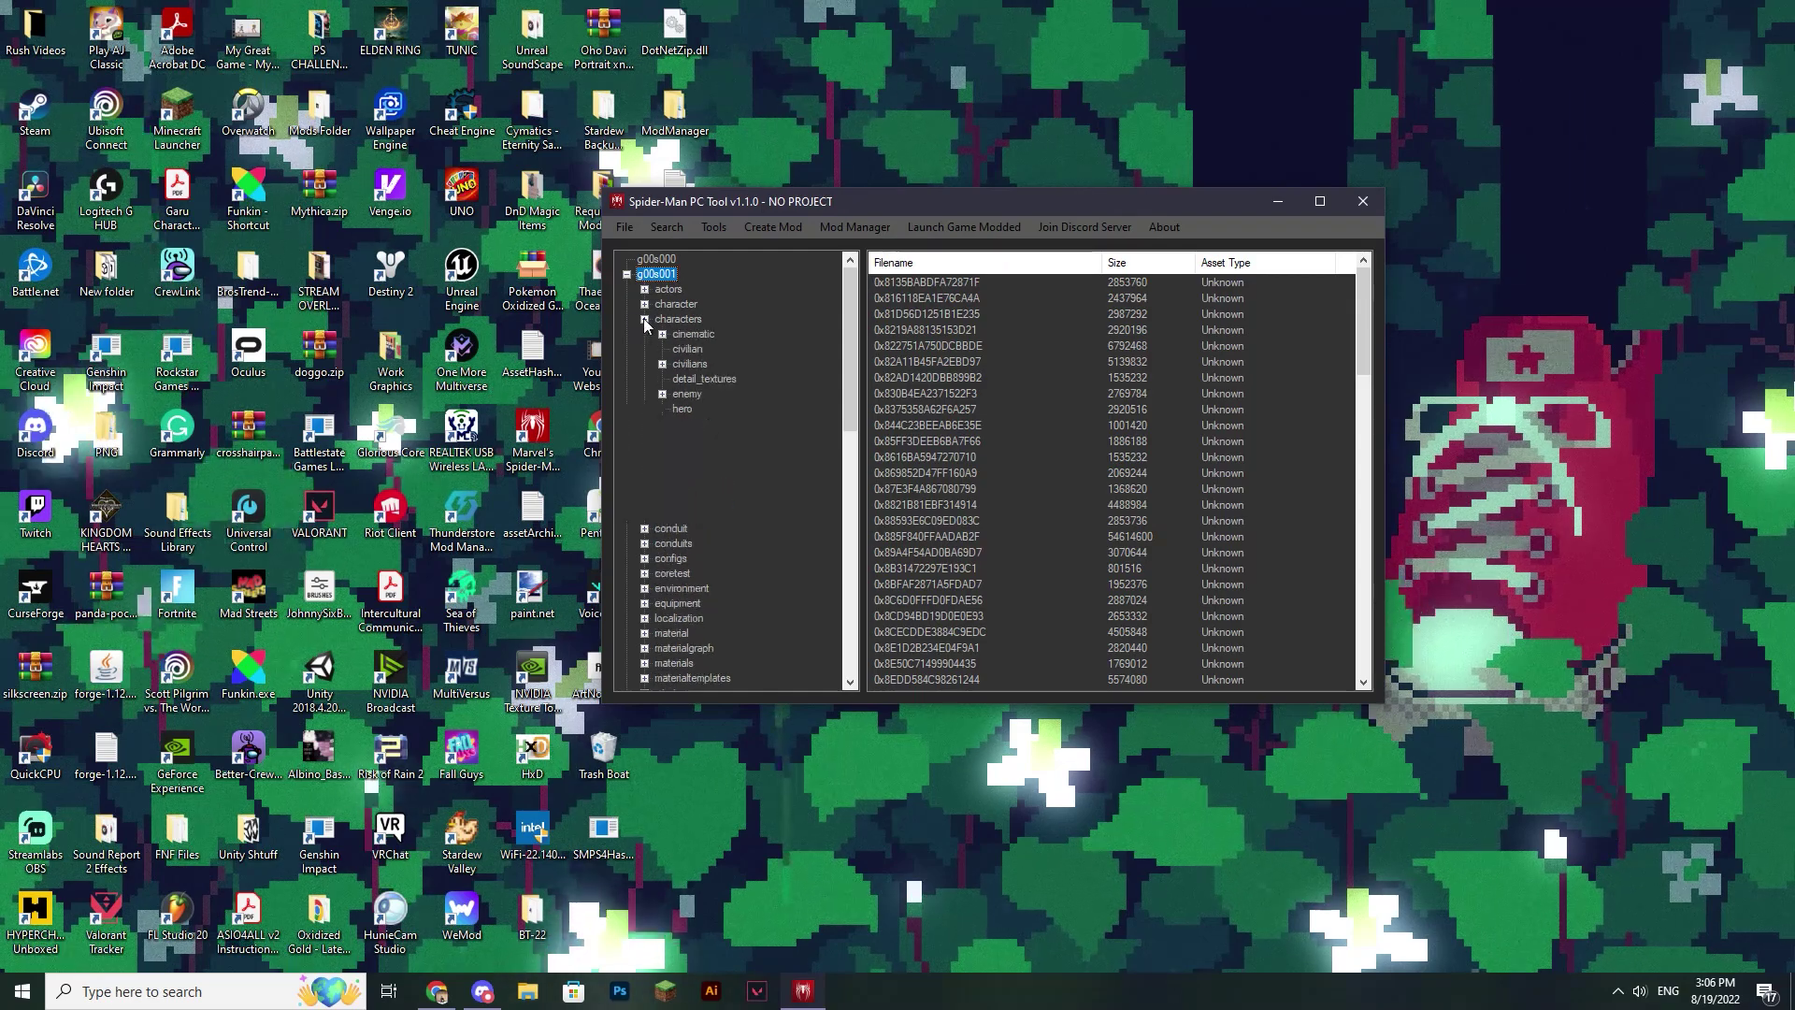
{"action": "left_click", "coordinate": [663, 408]}
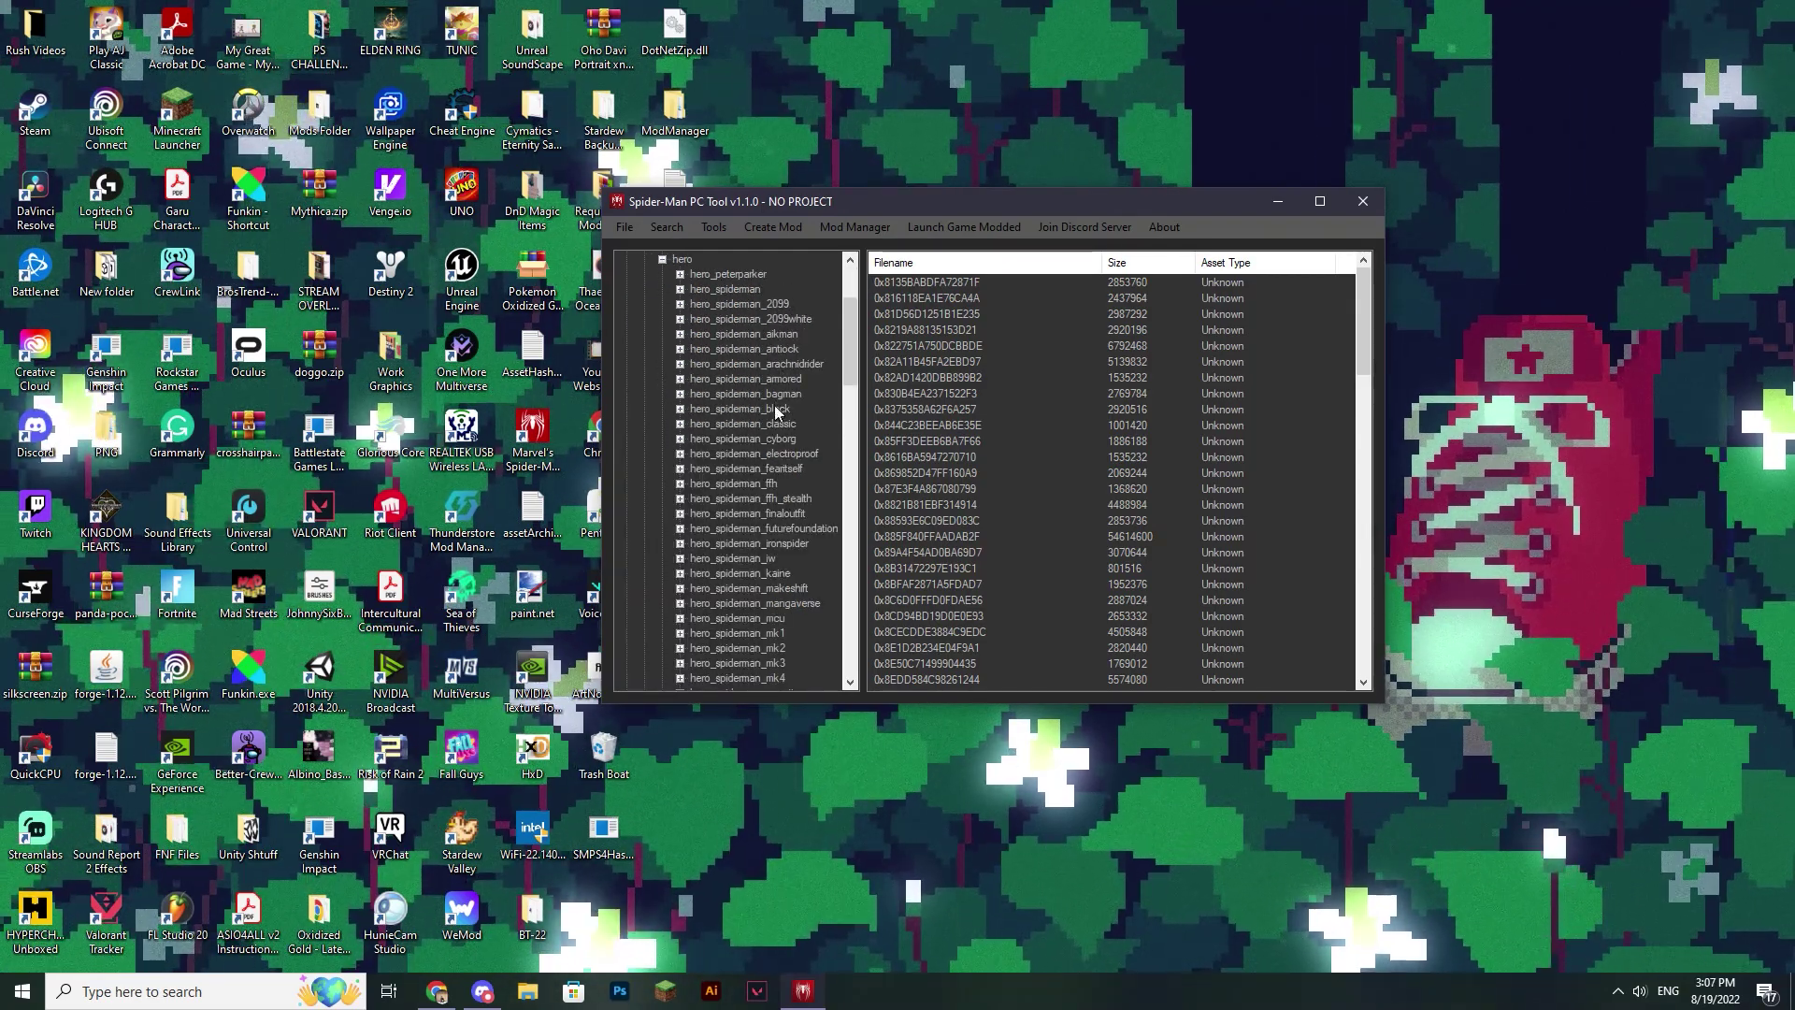
{"action": "scroll", "coordinate": [771, 426], "scroll_direction": "down", "scroll_amount": 1}
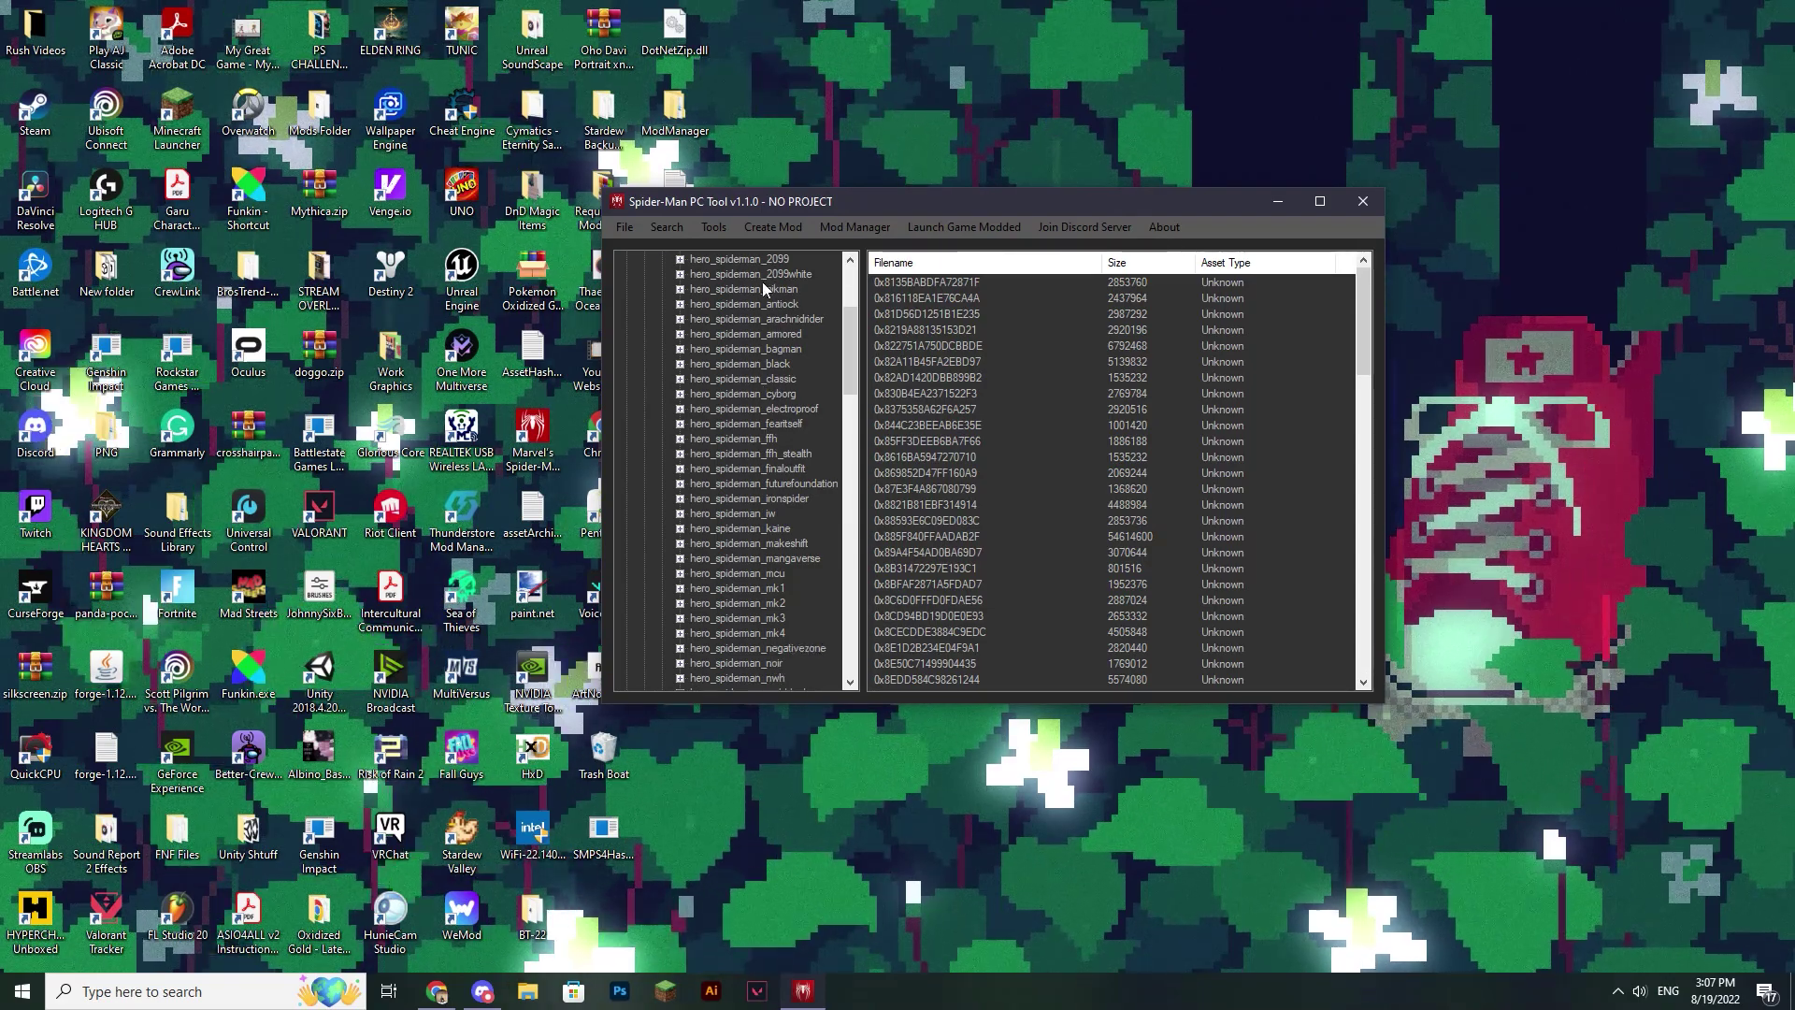
{"action": "scroll", "coordinate": [787, 360], "scroll_direction": "down", "scroll_amount": 3}
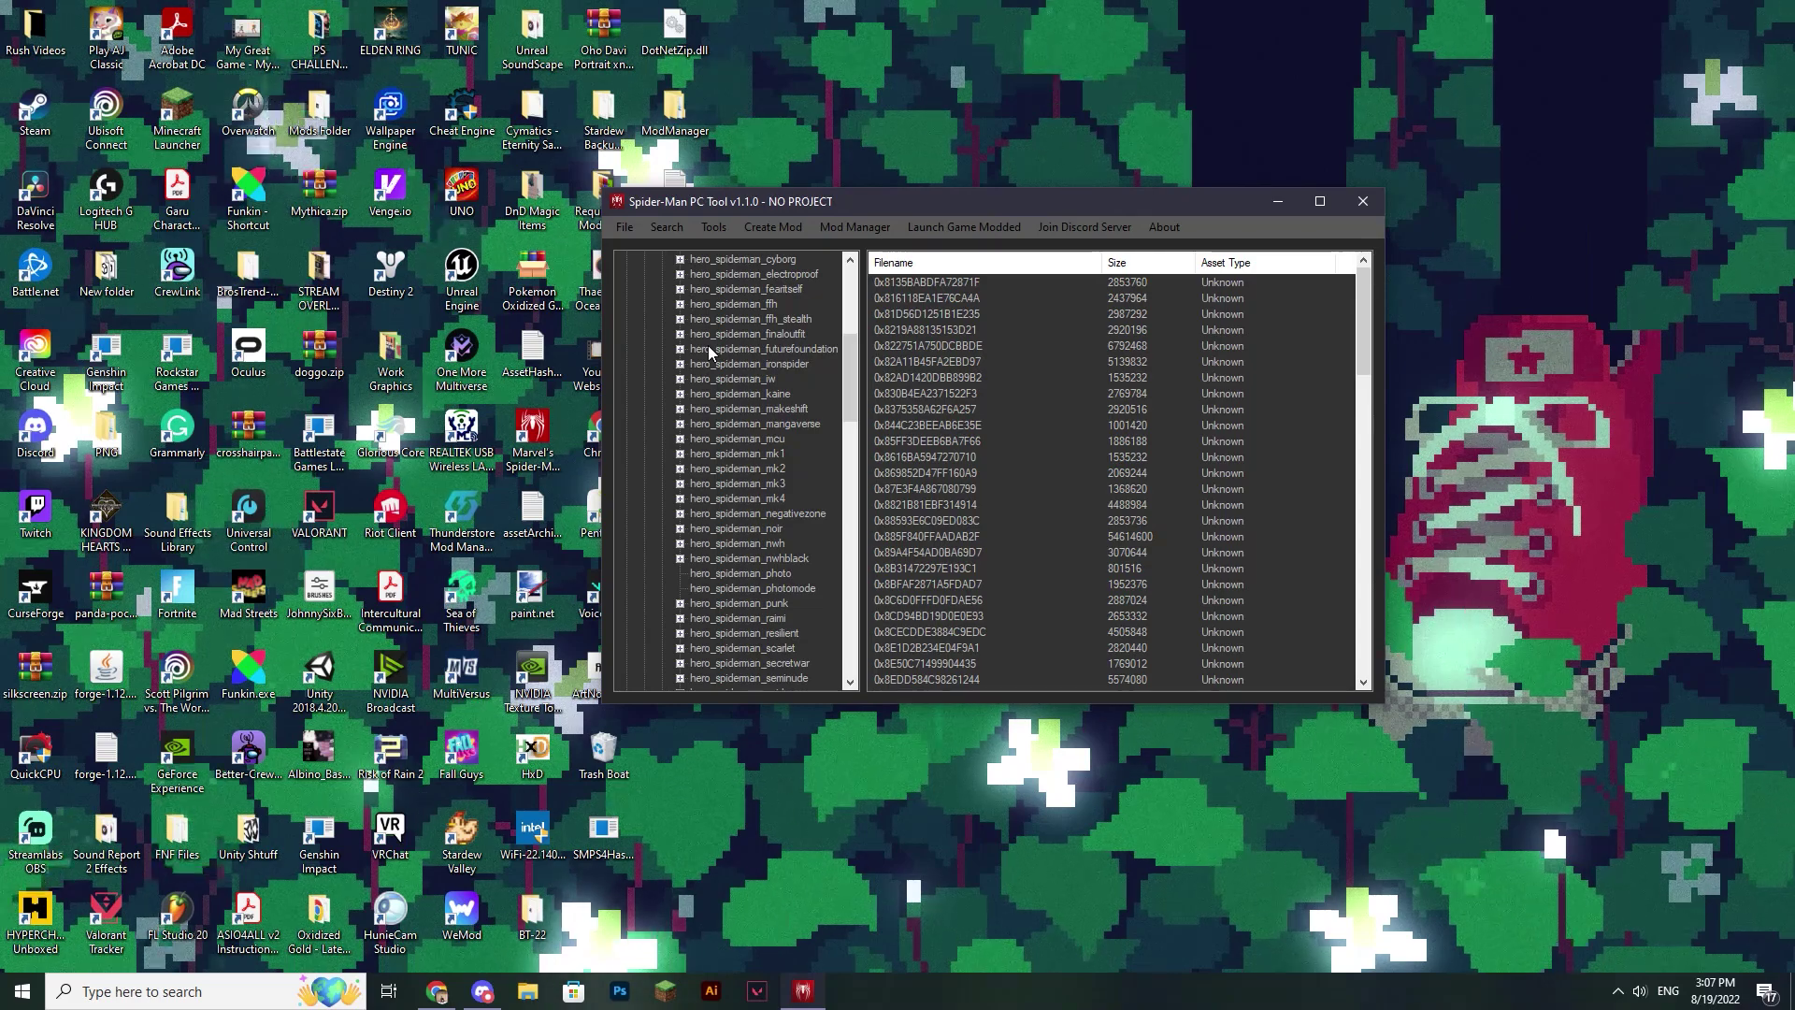
{"action": "scroll", "coordinate": [702, 398], "scroll_direction": "down", "scroll_amount": 1}
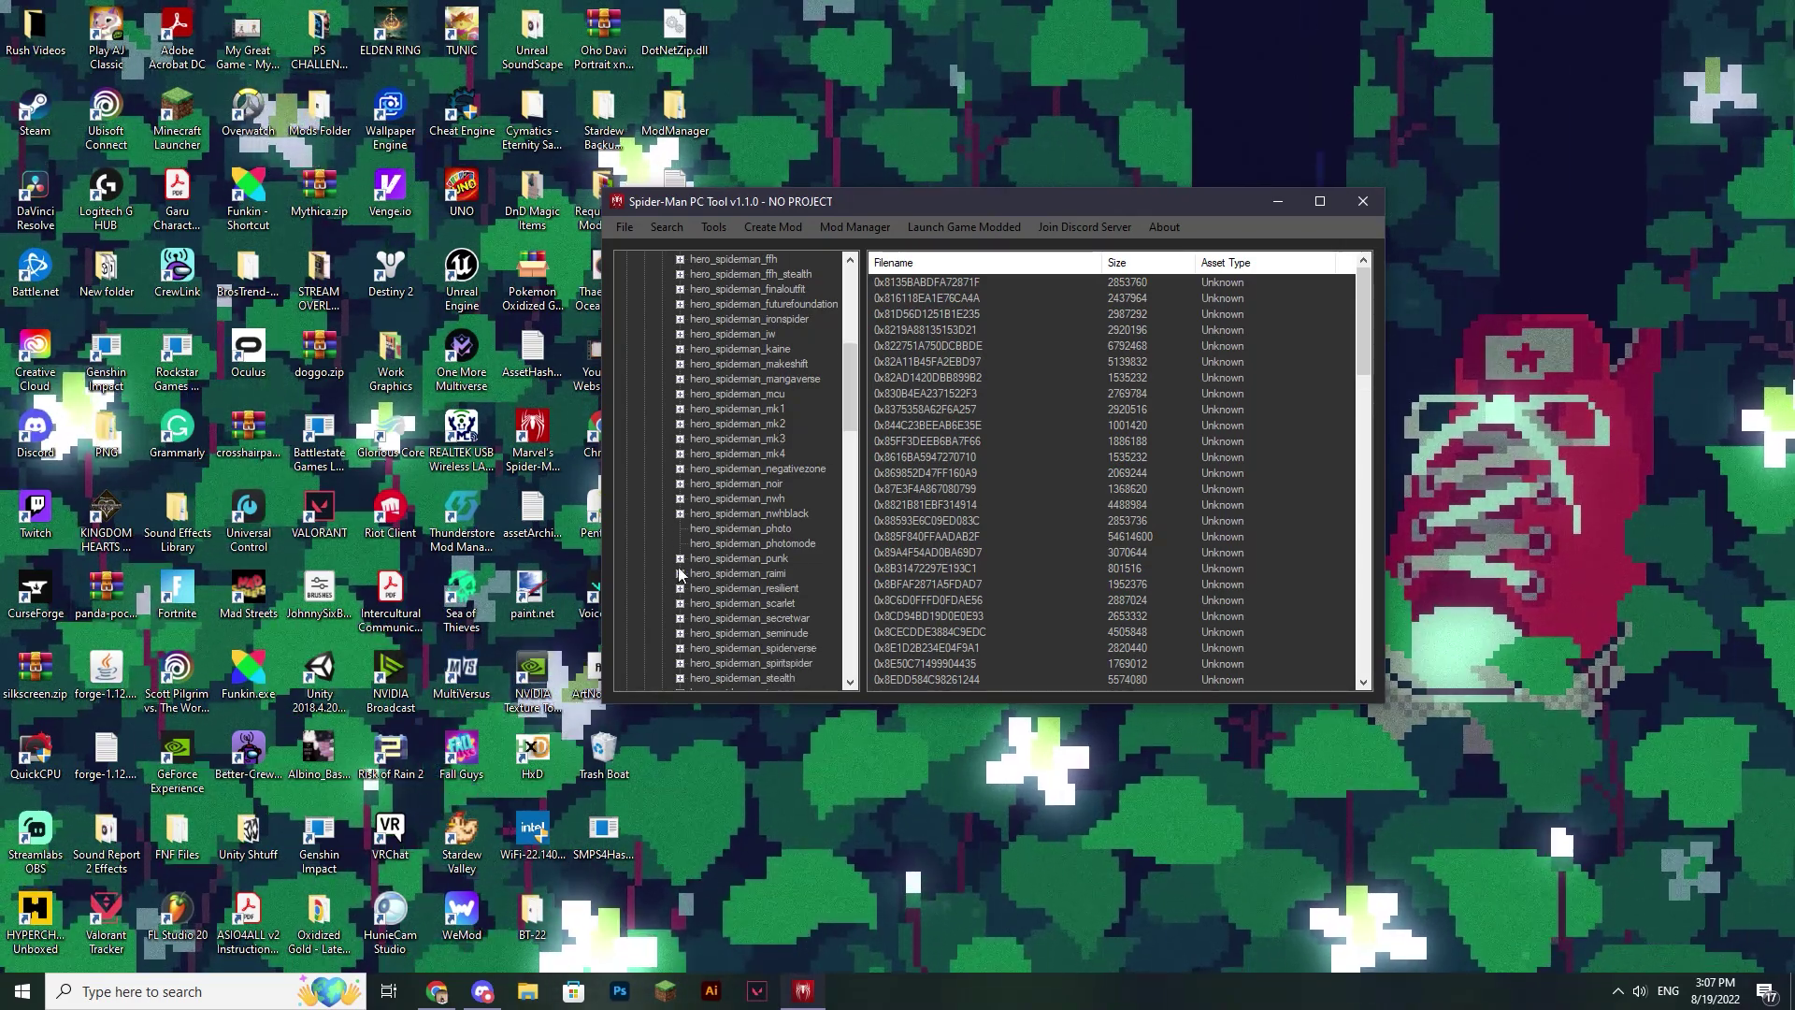
{"action": "scroll", "coordinate": [715, 548], "scroll_direction": "down", "scroll_amount": 1}
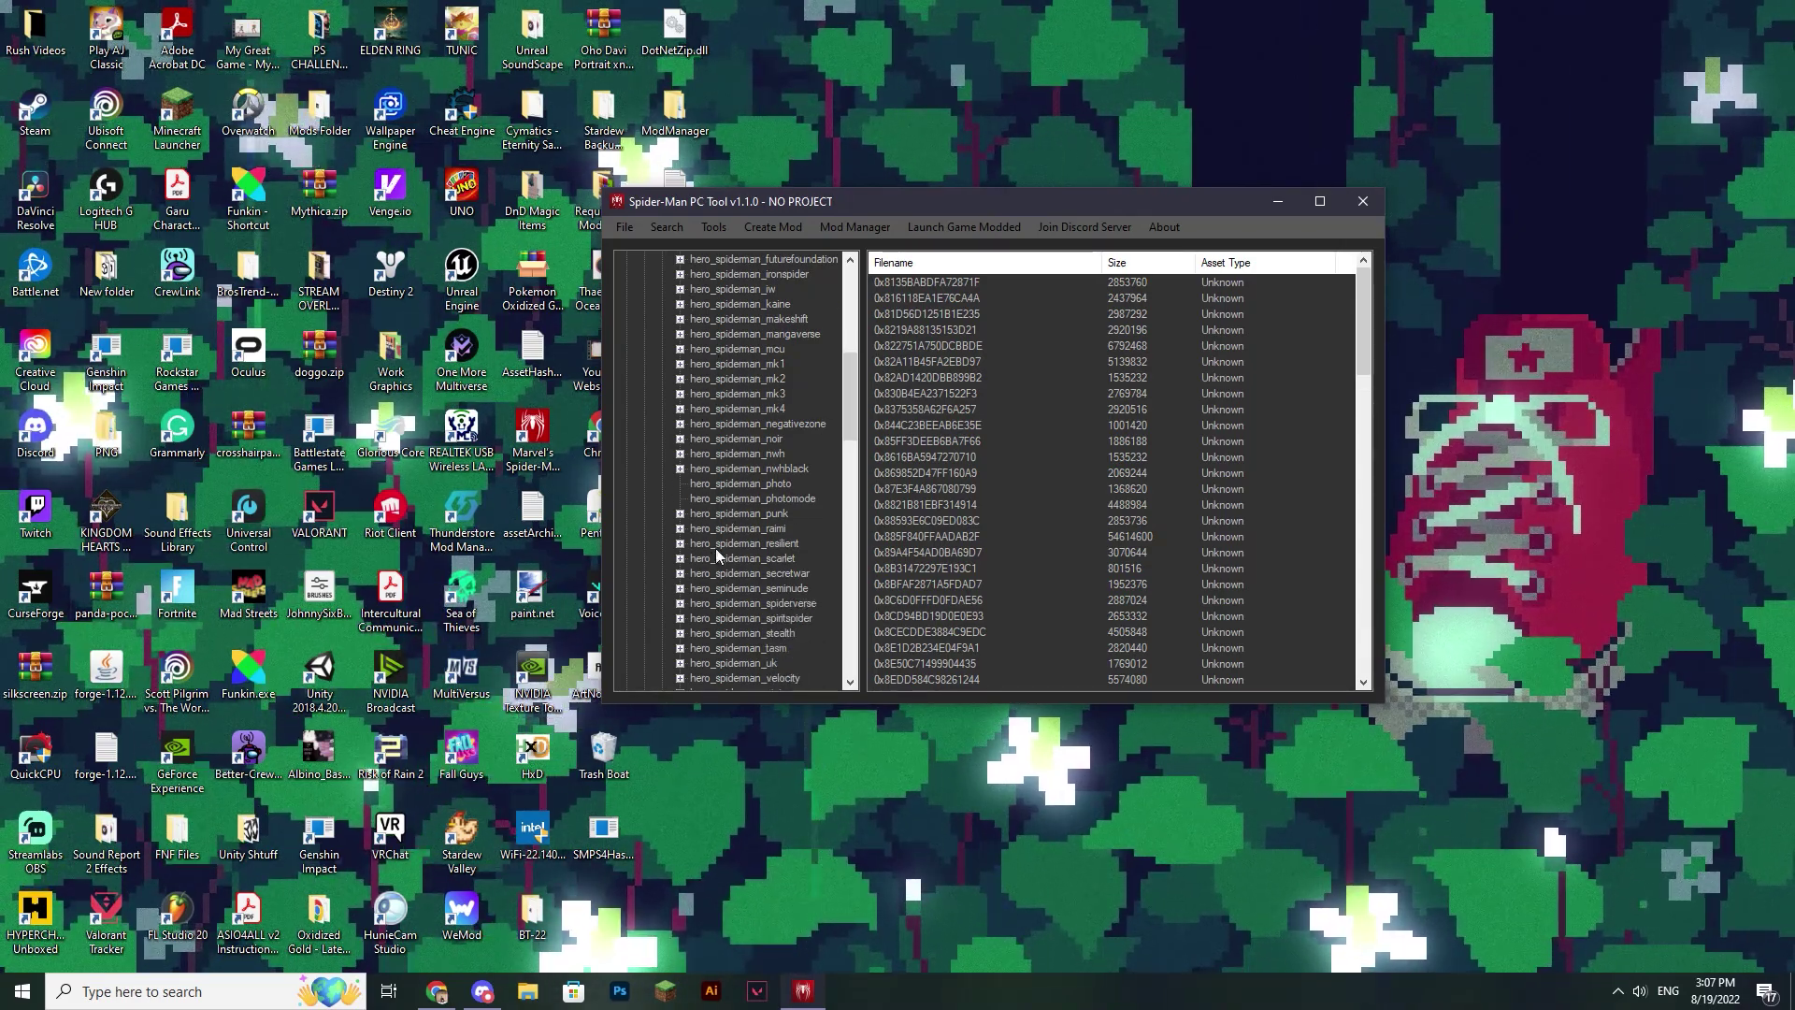
{"action": "left_click", "coordinate": [679, 514]}
{"action": "scroll", "coordinate": [716, 475], "scroll_direction": "down", "scroll_amount": 2}
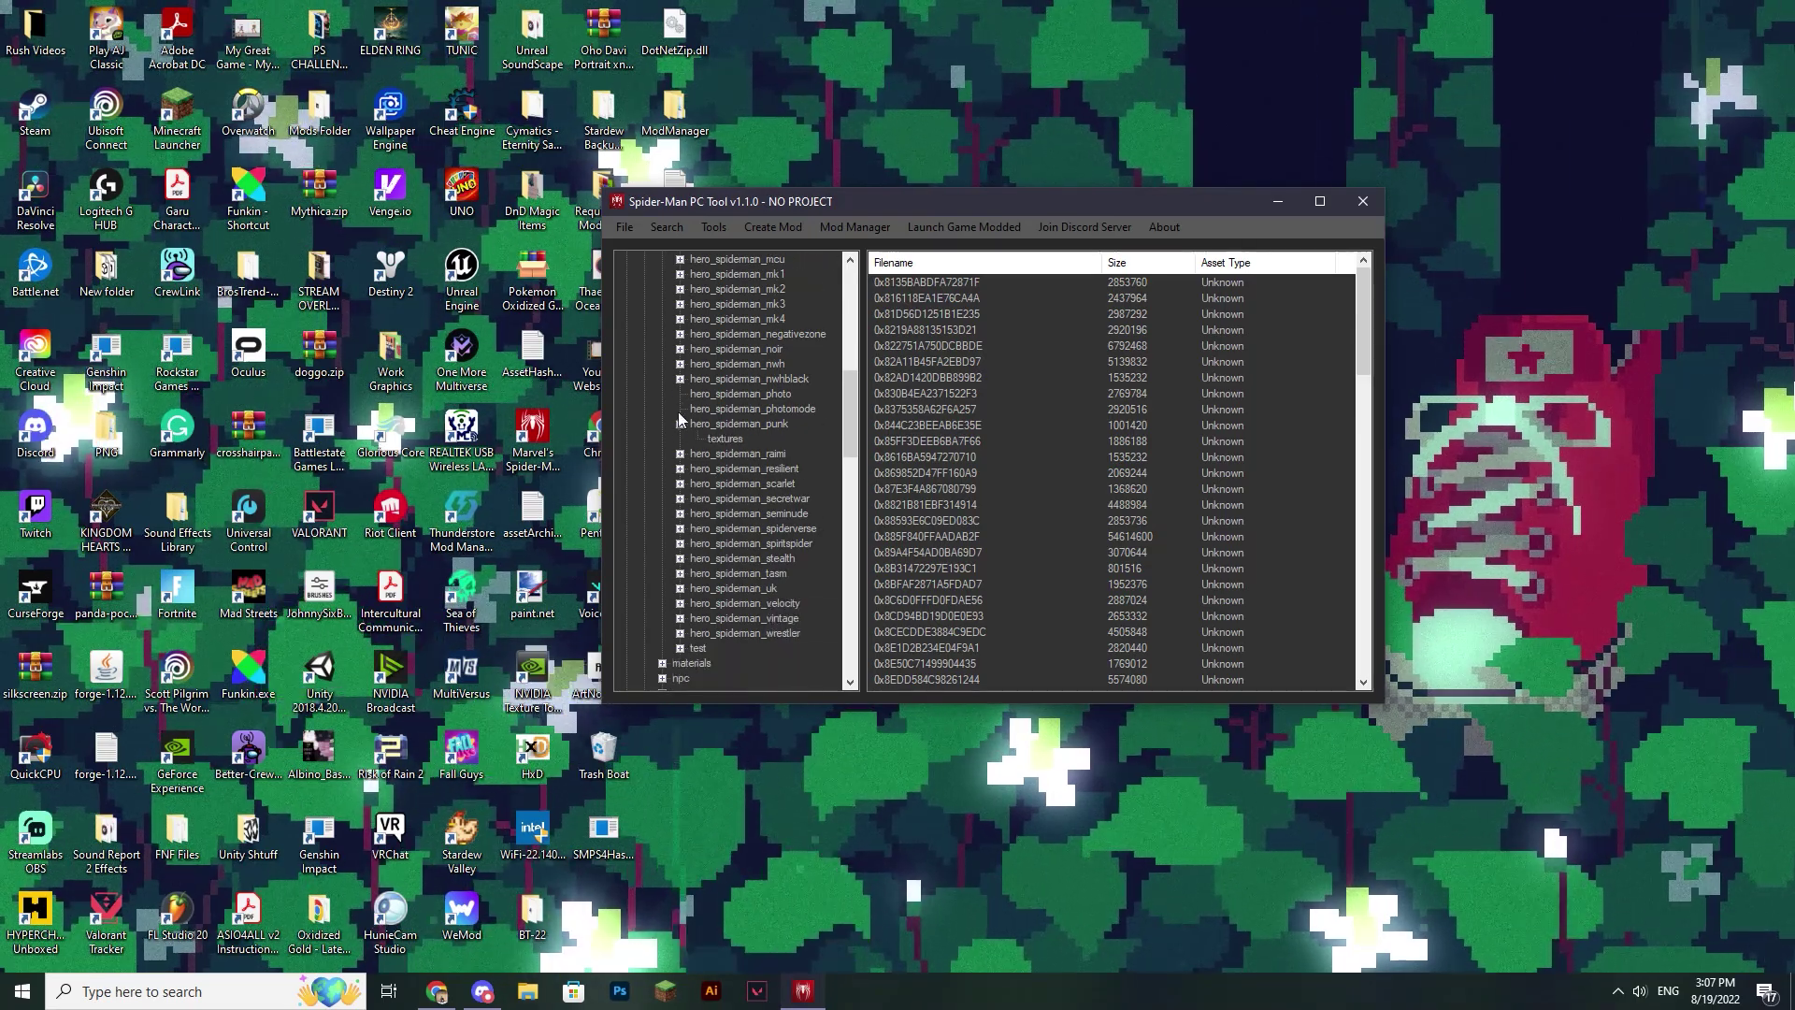
{"action": "left_click", "coordinate": [724, 440]}
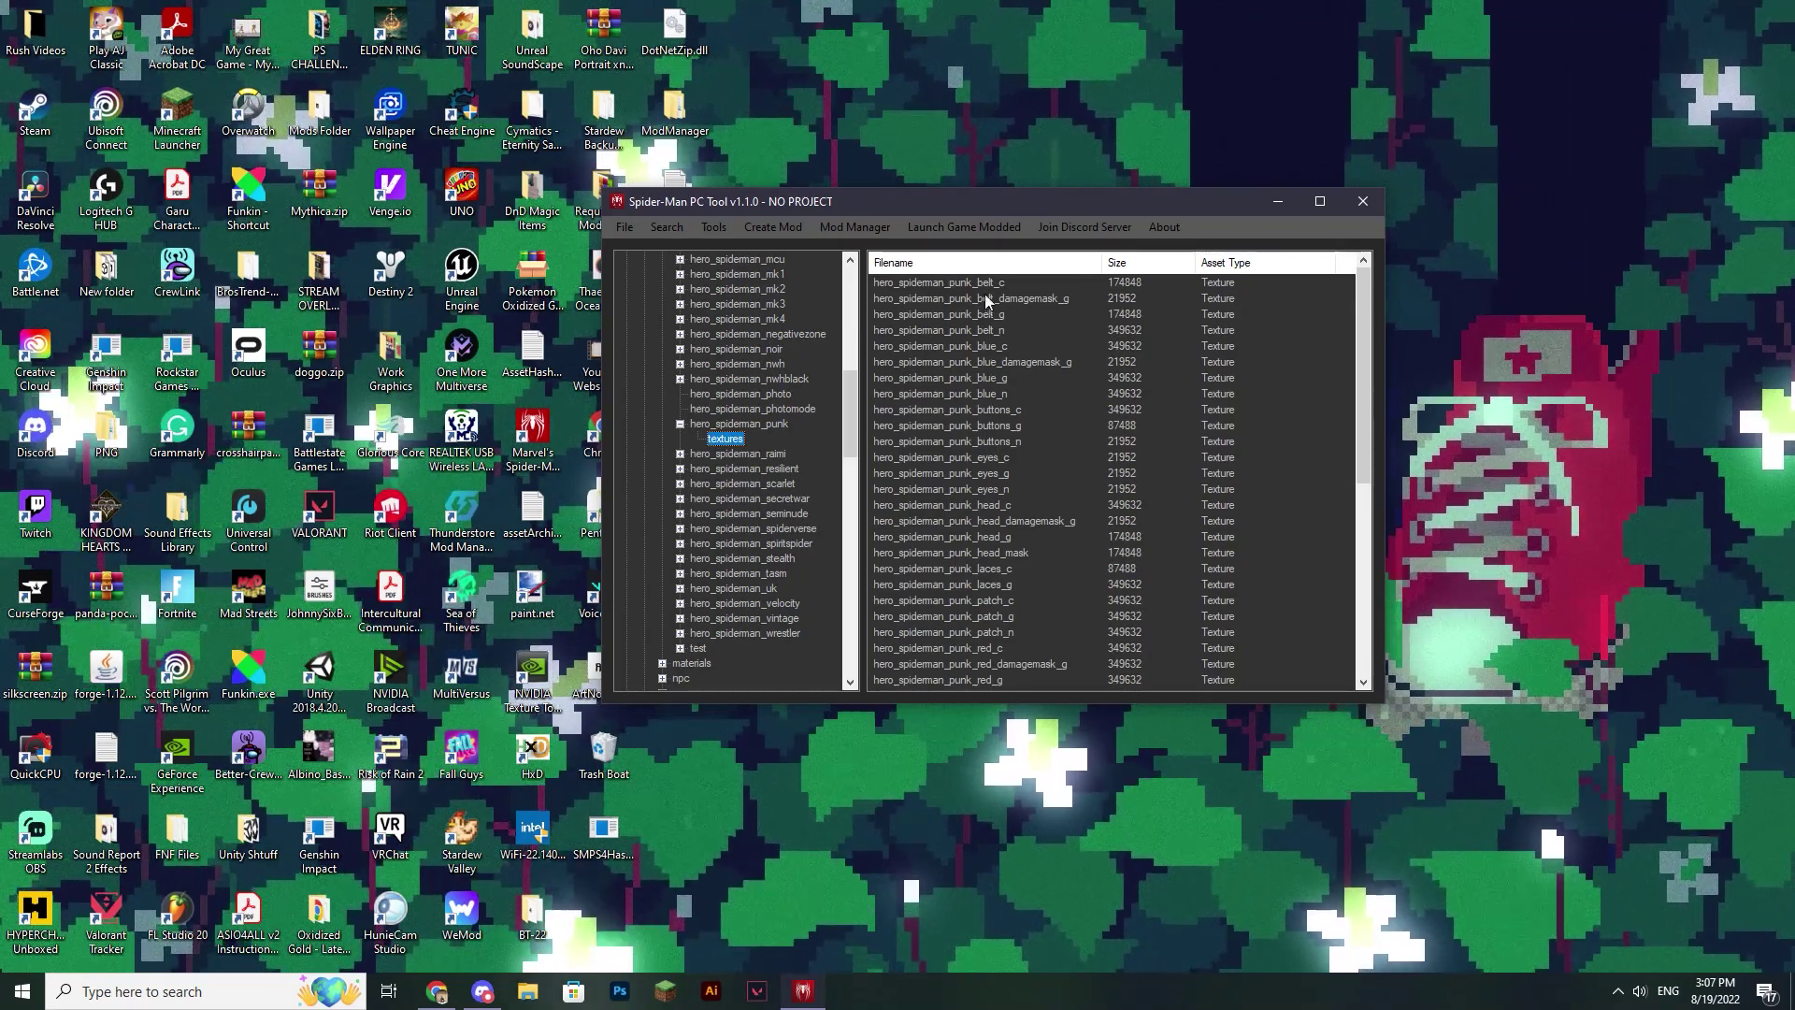
Step: Scroll the punk texture list and select hero_spiderman_punk_red_c
{"action": "scroll", "coordinate": [957, 427], "scroll_direction": "down", "scroll_amount": 2}
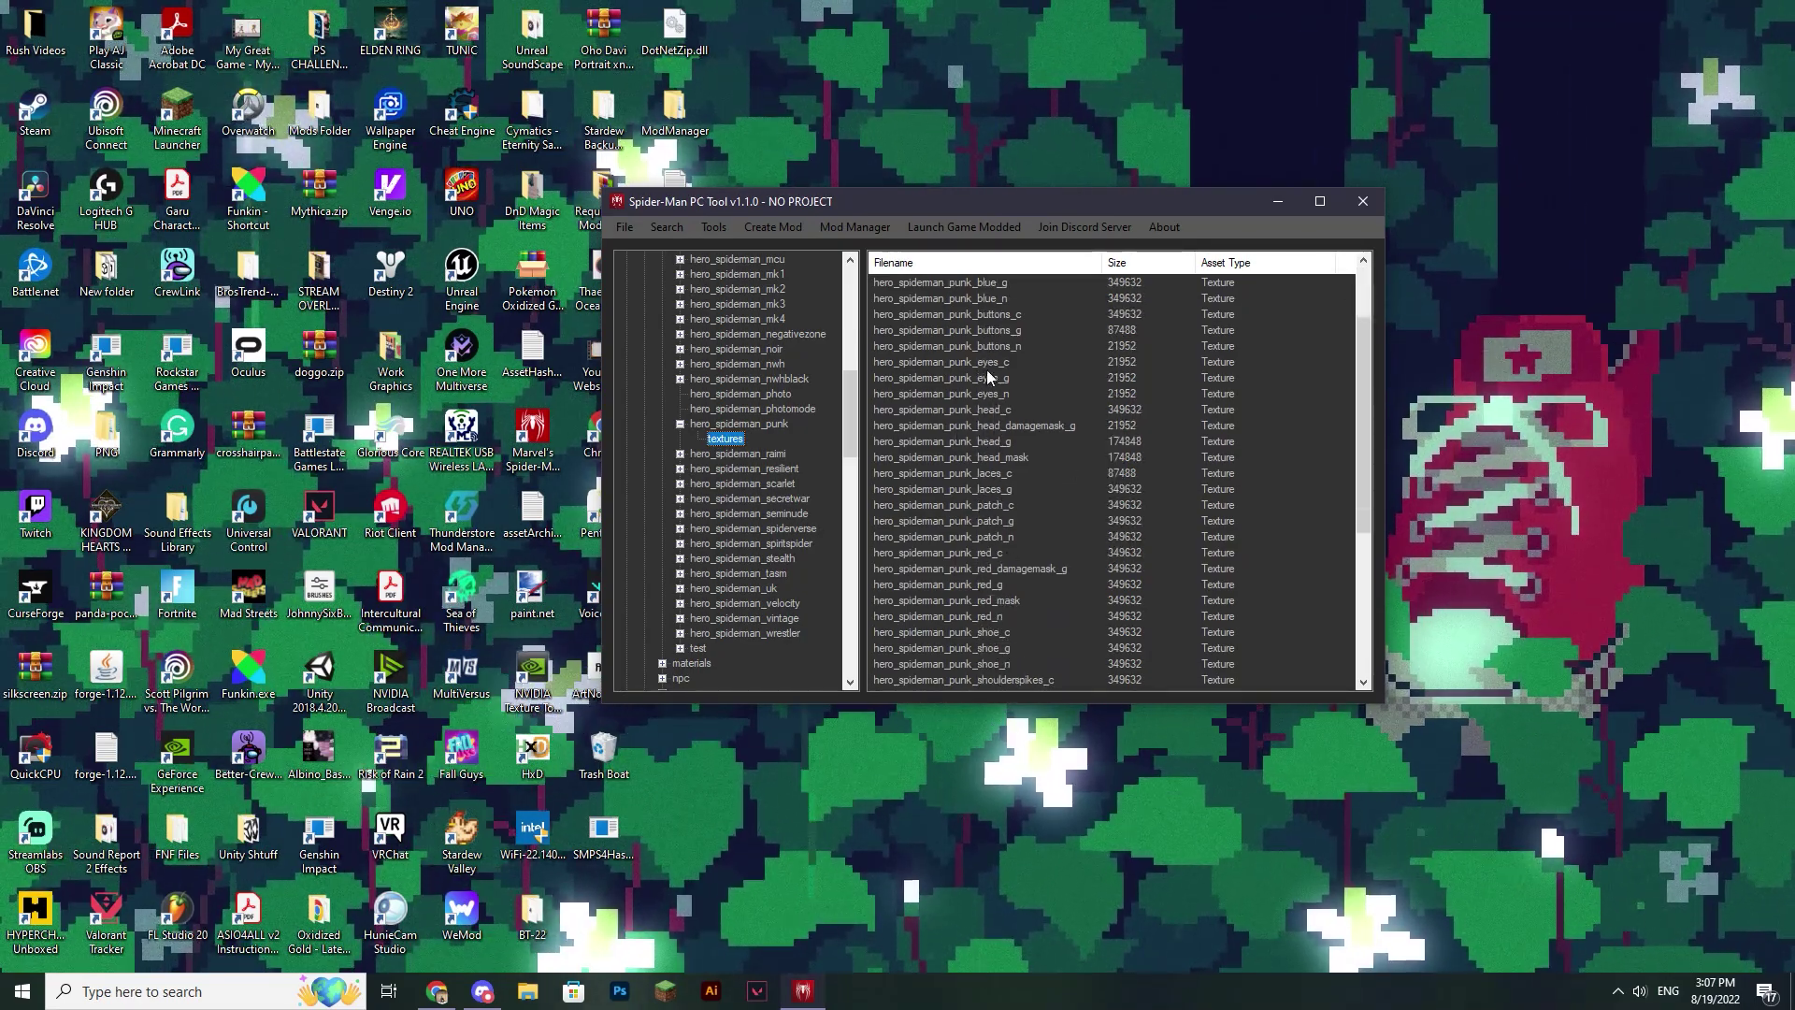
{"action": "scroll", "coordinate": [980, 507], "scroll_direction": "up", "scroll_amount": 2}
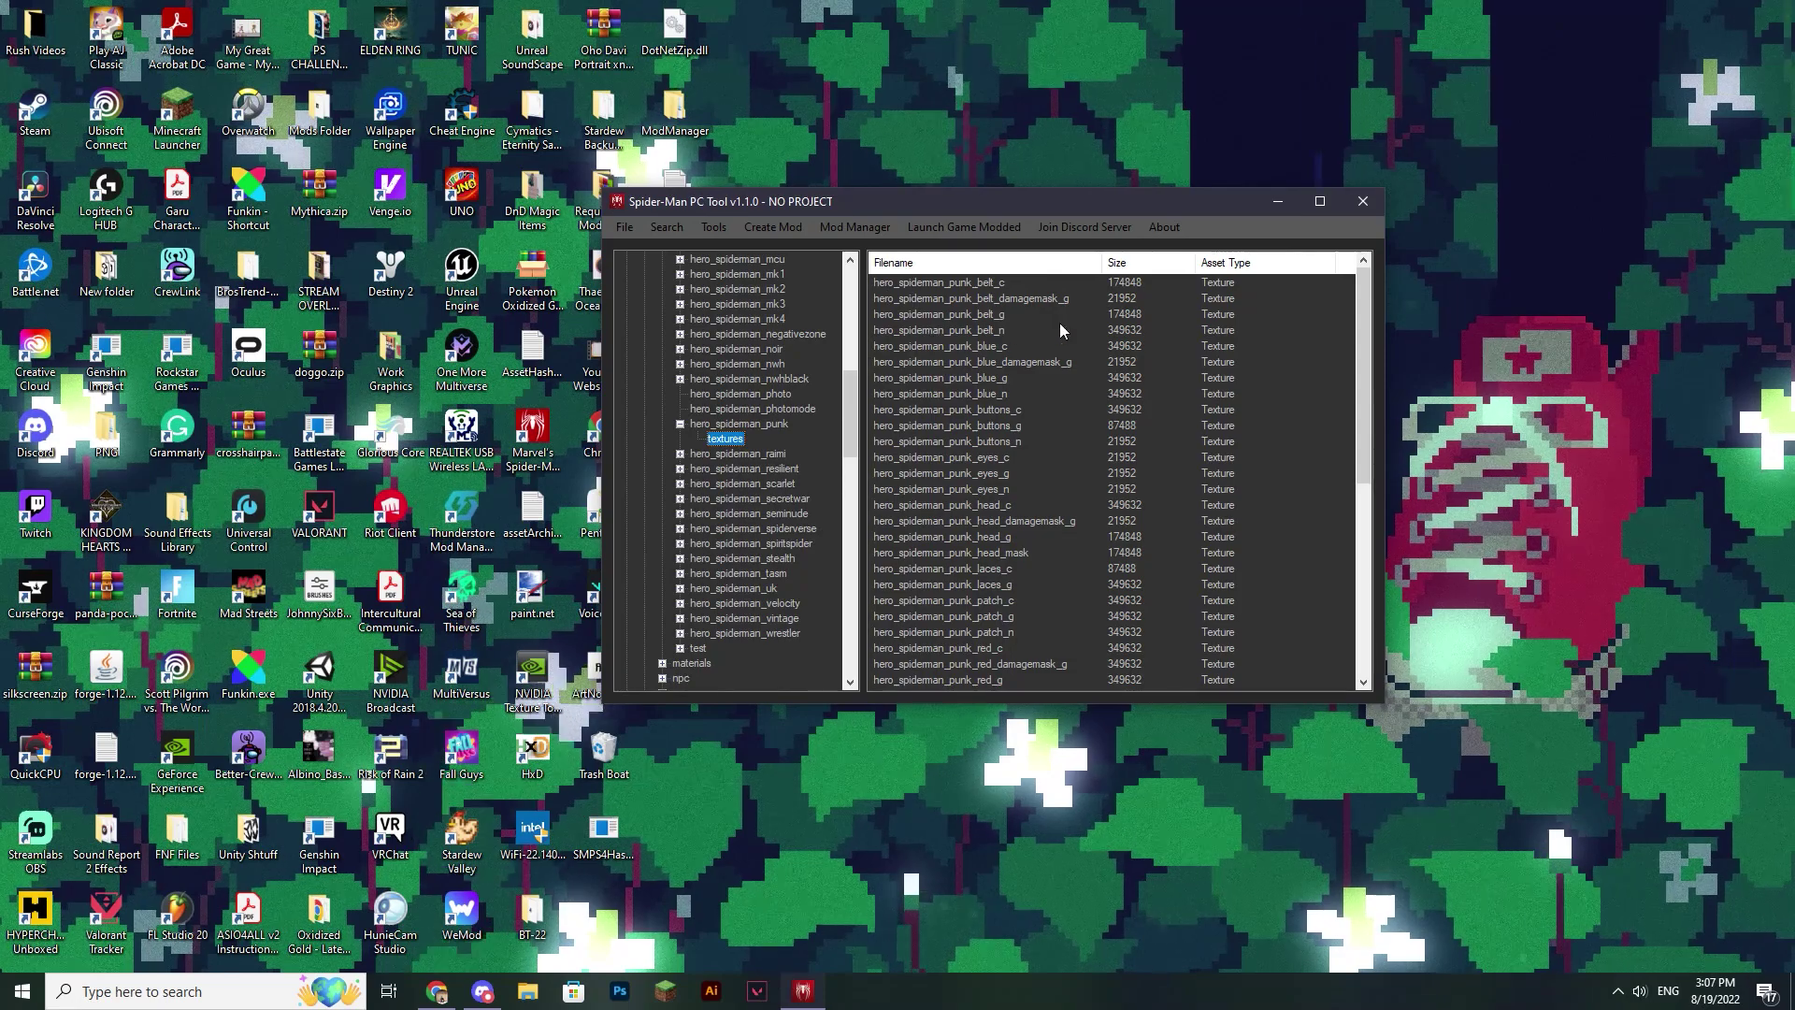
{"action": "scroll", "coordinate": [985, 333], "scroll_direction": "down", "scroll_amount": 6}
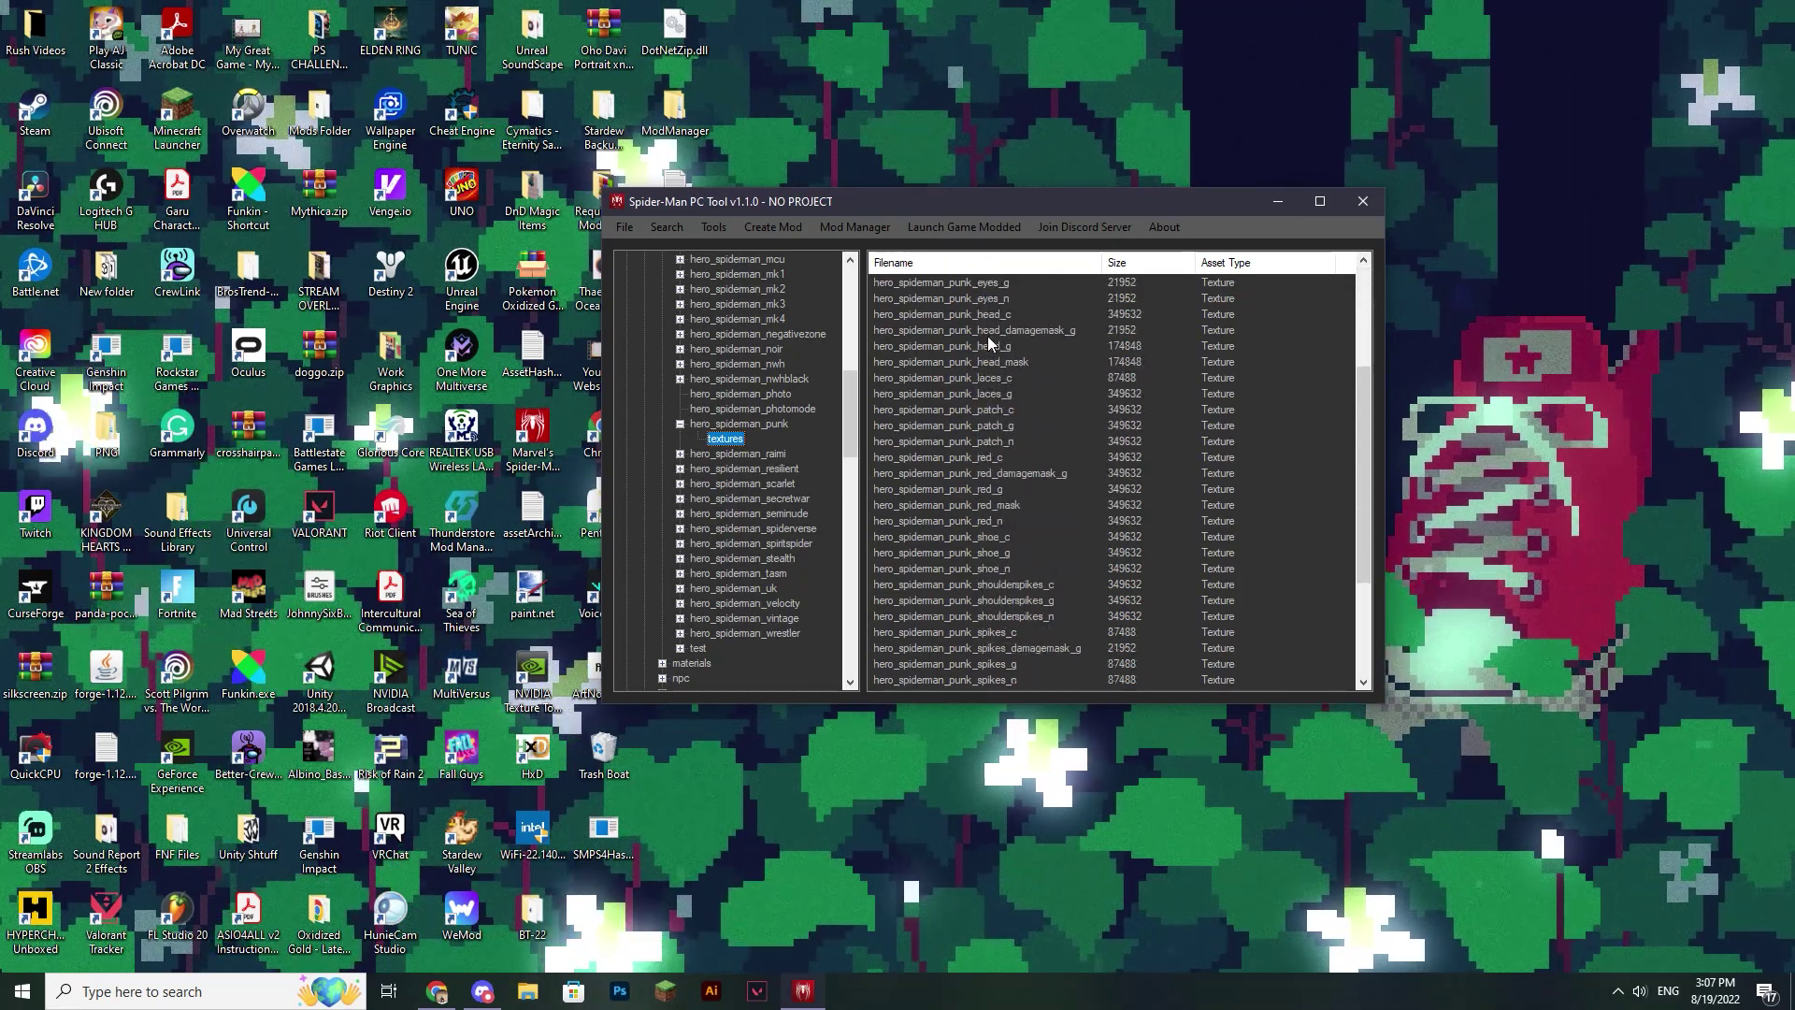
{"action": "scroll", "coordinate": [956, 610], "scroll_direction": "up", "scroll_amount": 6}
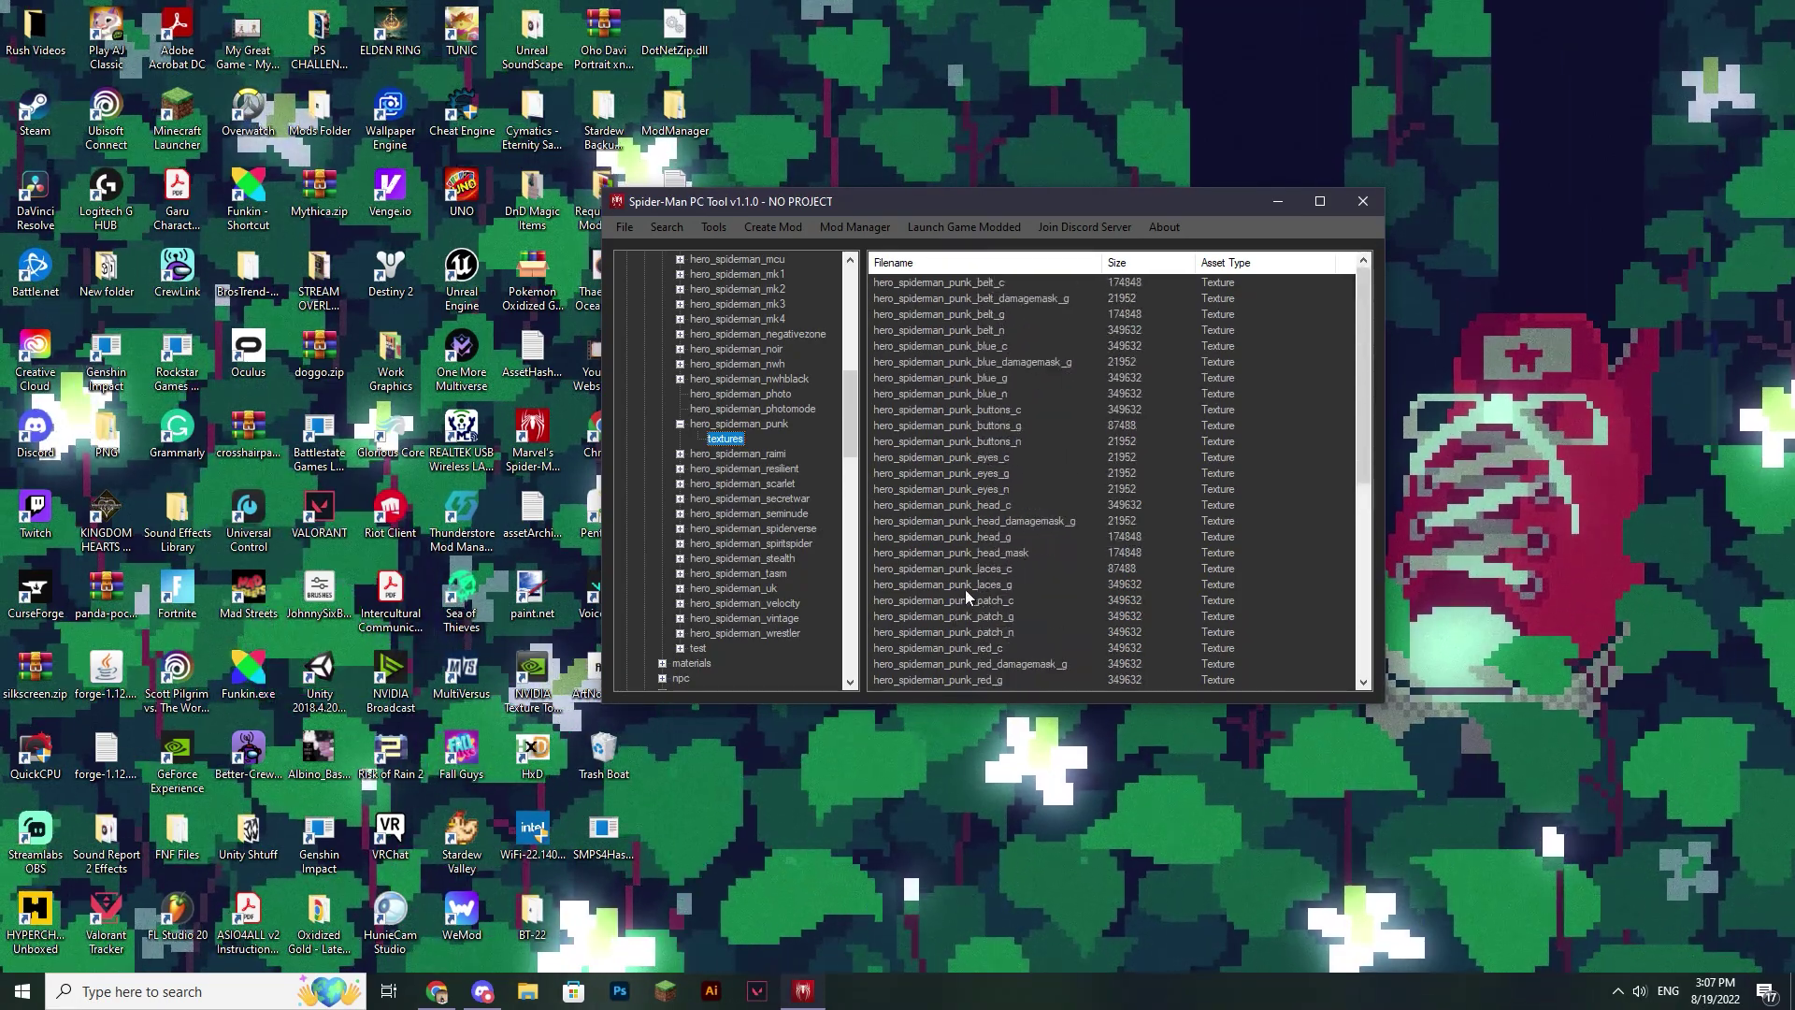
{"action": "scroll", "coordinate": [992, 482], "scroll_direction": "down", "scroll_amount": 4}
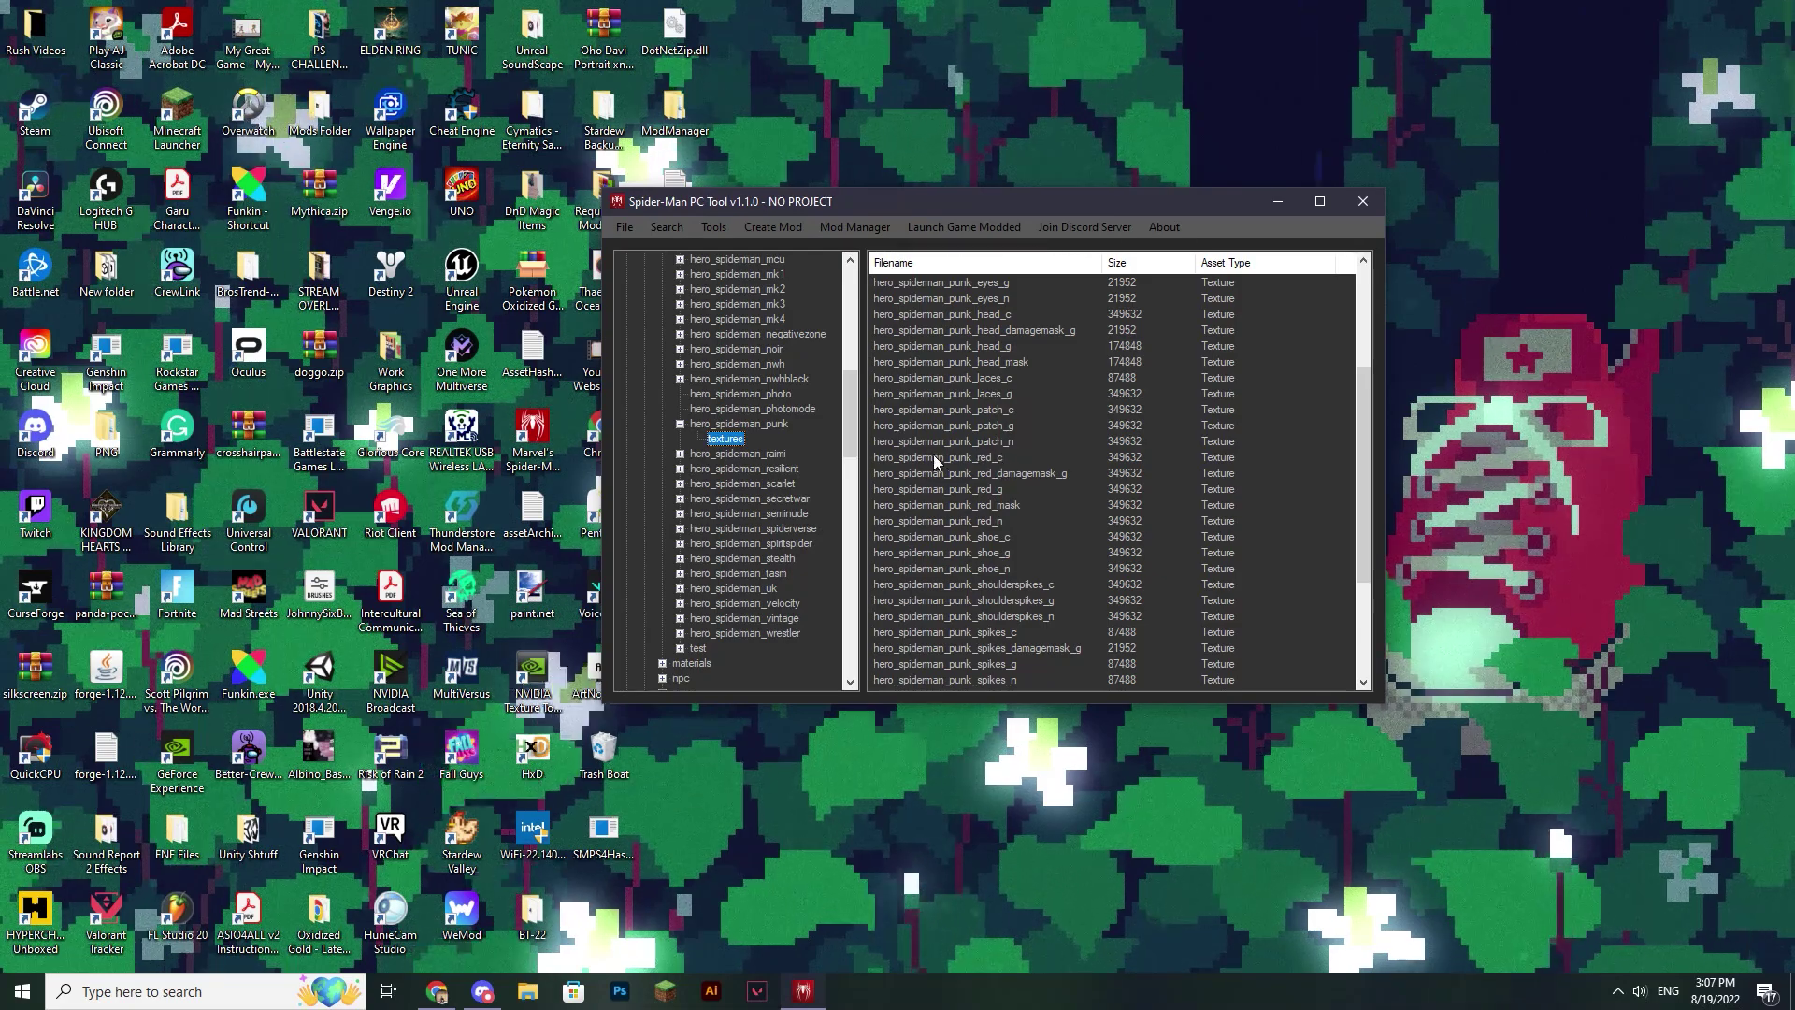
{"action": "left_click", "coordinate": [988, 458]}
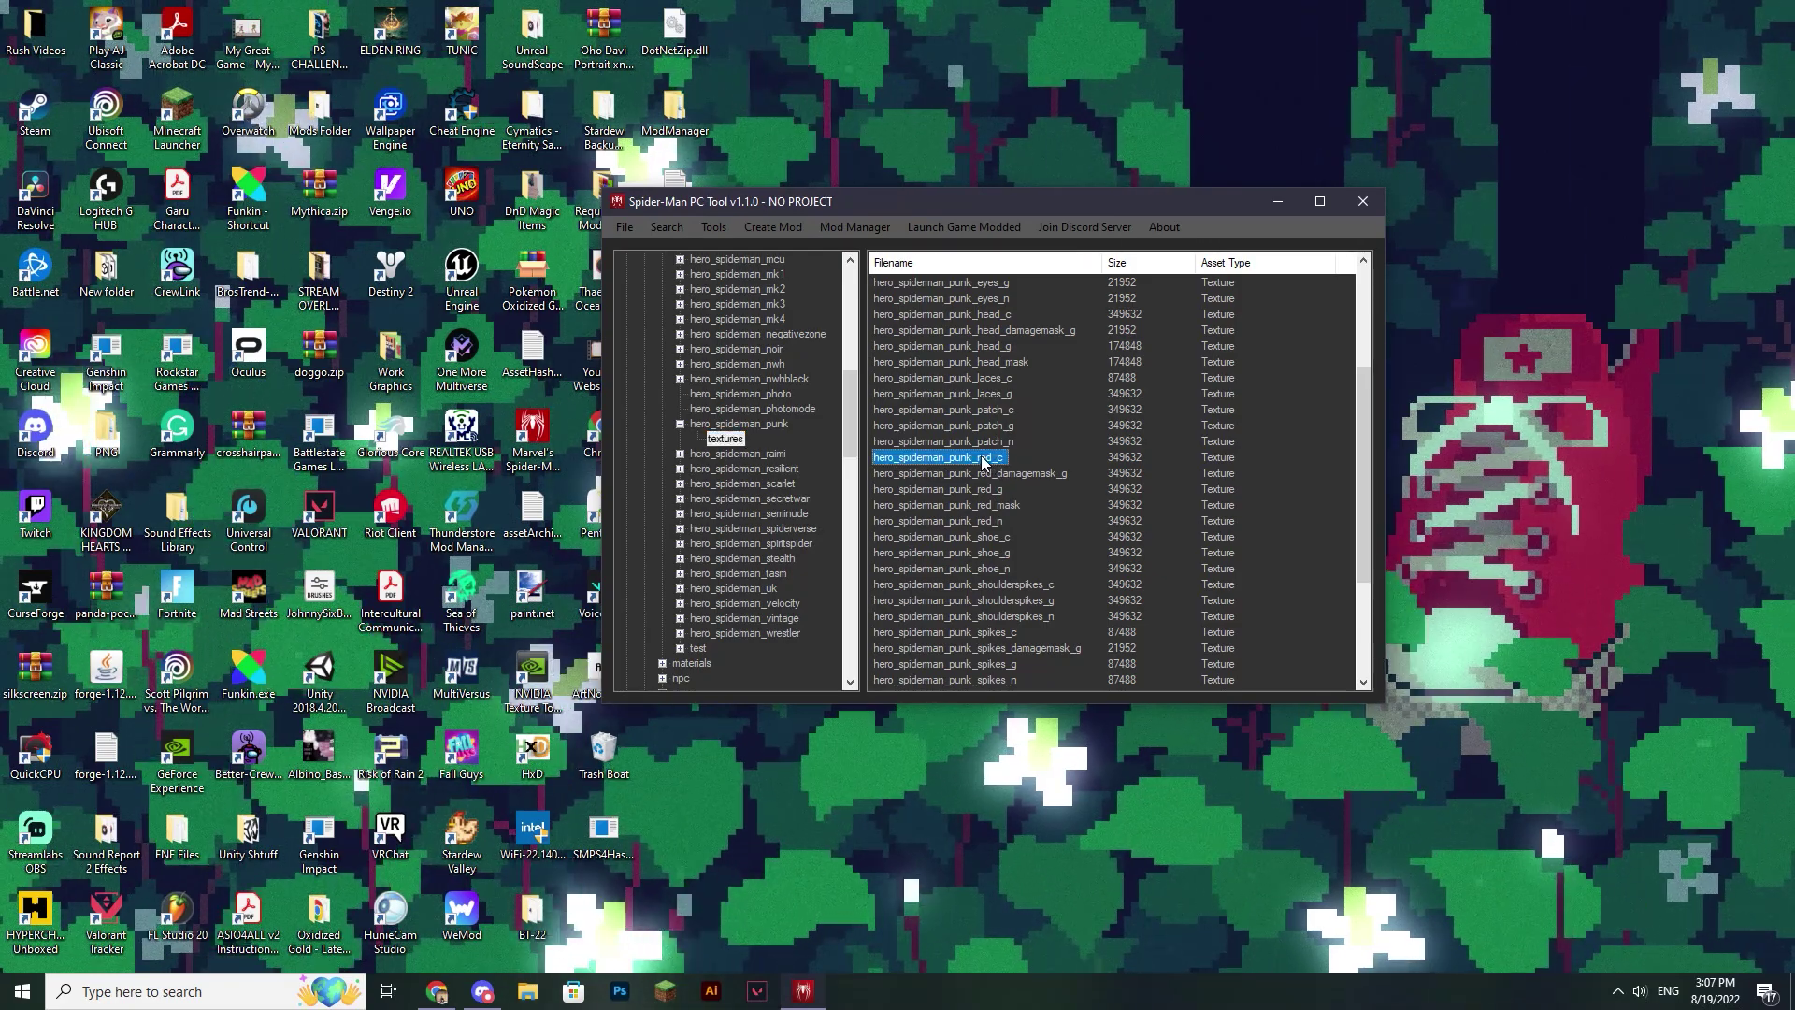
Step: Start extracting red_c and create a new folder named 'Tutorial Video'
{"action": "right_click", "coordinate": [982, 458]}
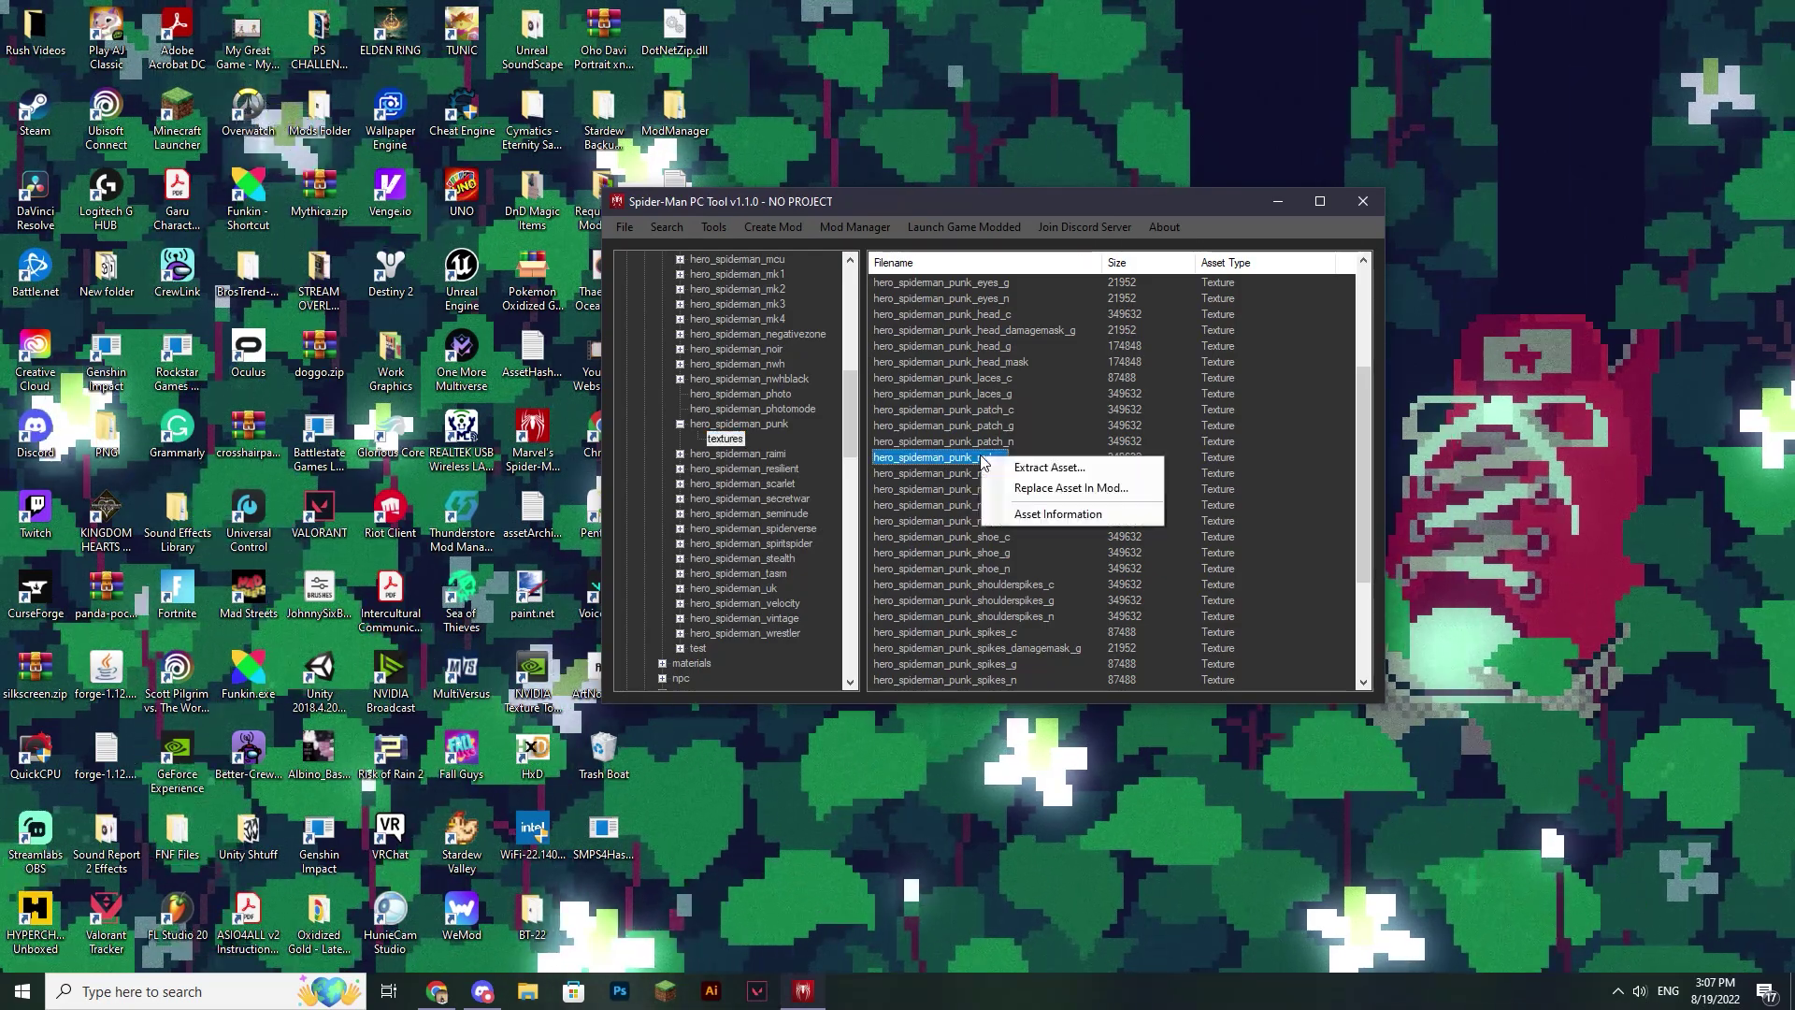
{"action": "left_click", "coordinate": [1096, 467]}
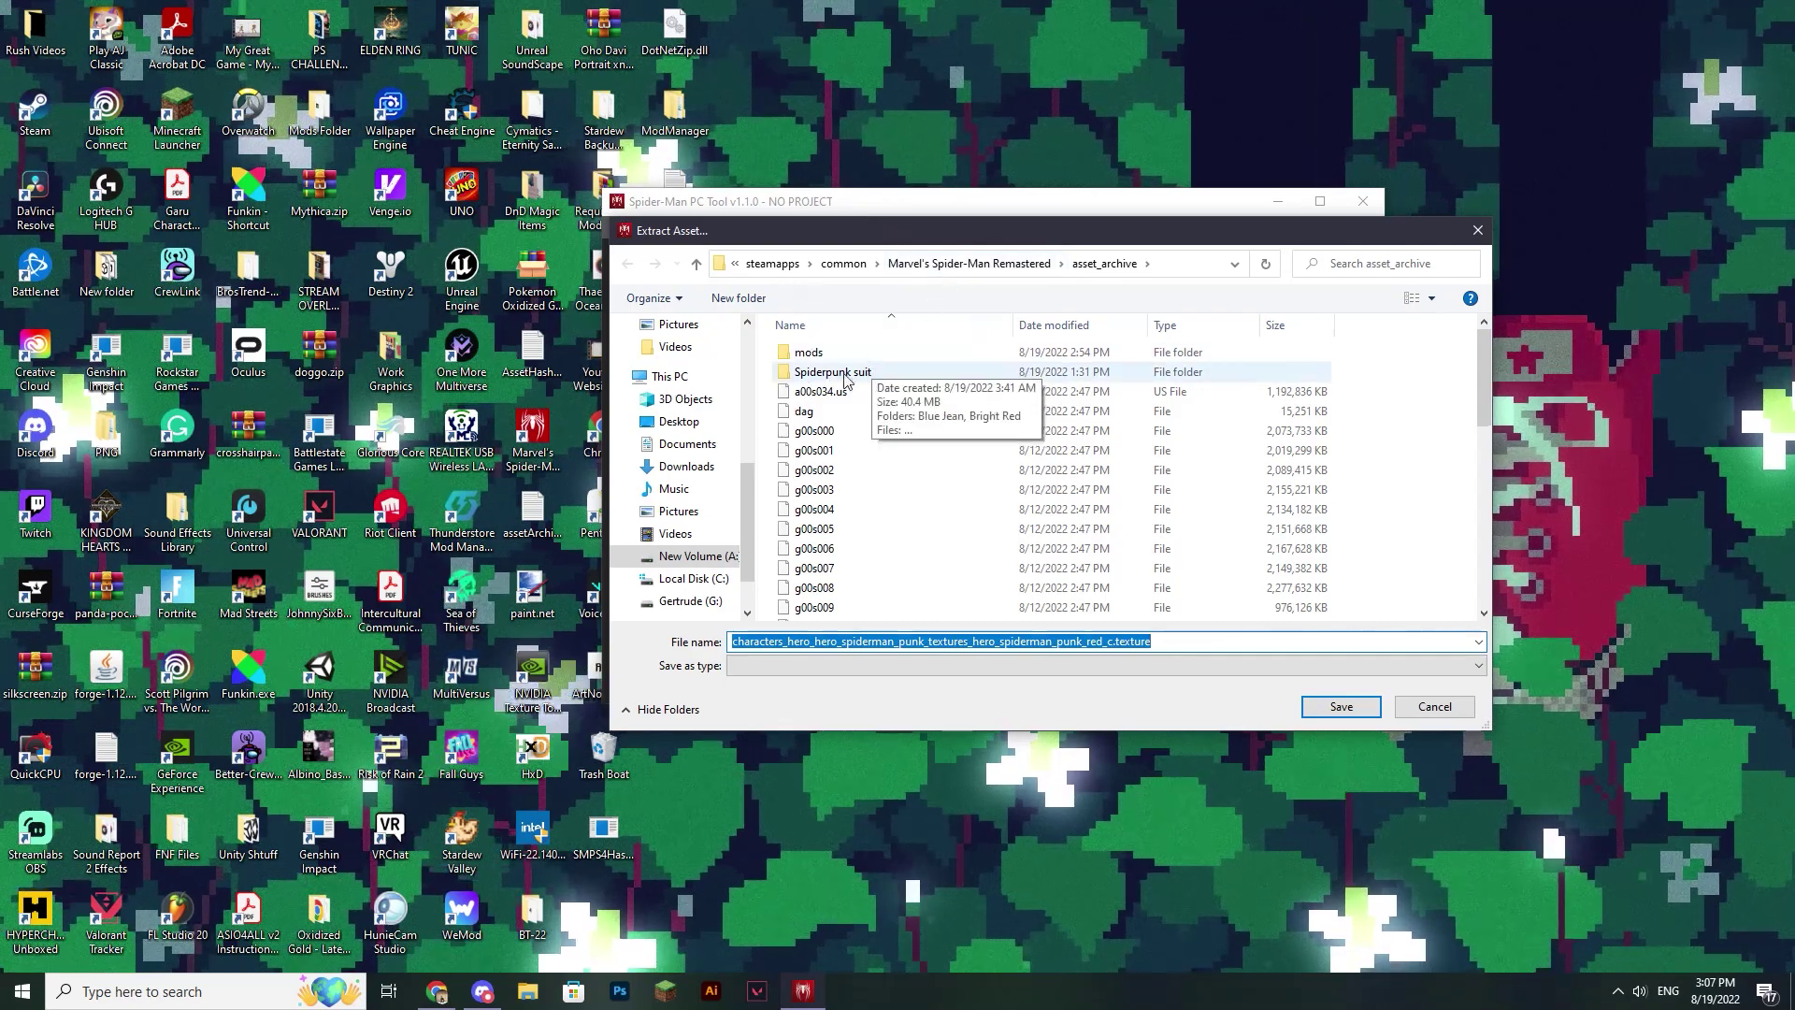
{"action": "scroll", "coordinate": [1181, 508], "scroll_direction": "down", "scroll_amount": 4}
{"action": "scroll", "coordinate": [1180, 507], "scroll_direction": "up", "scroll_amount": 4}
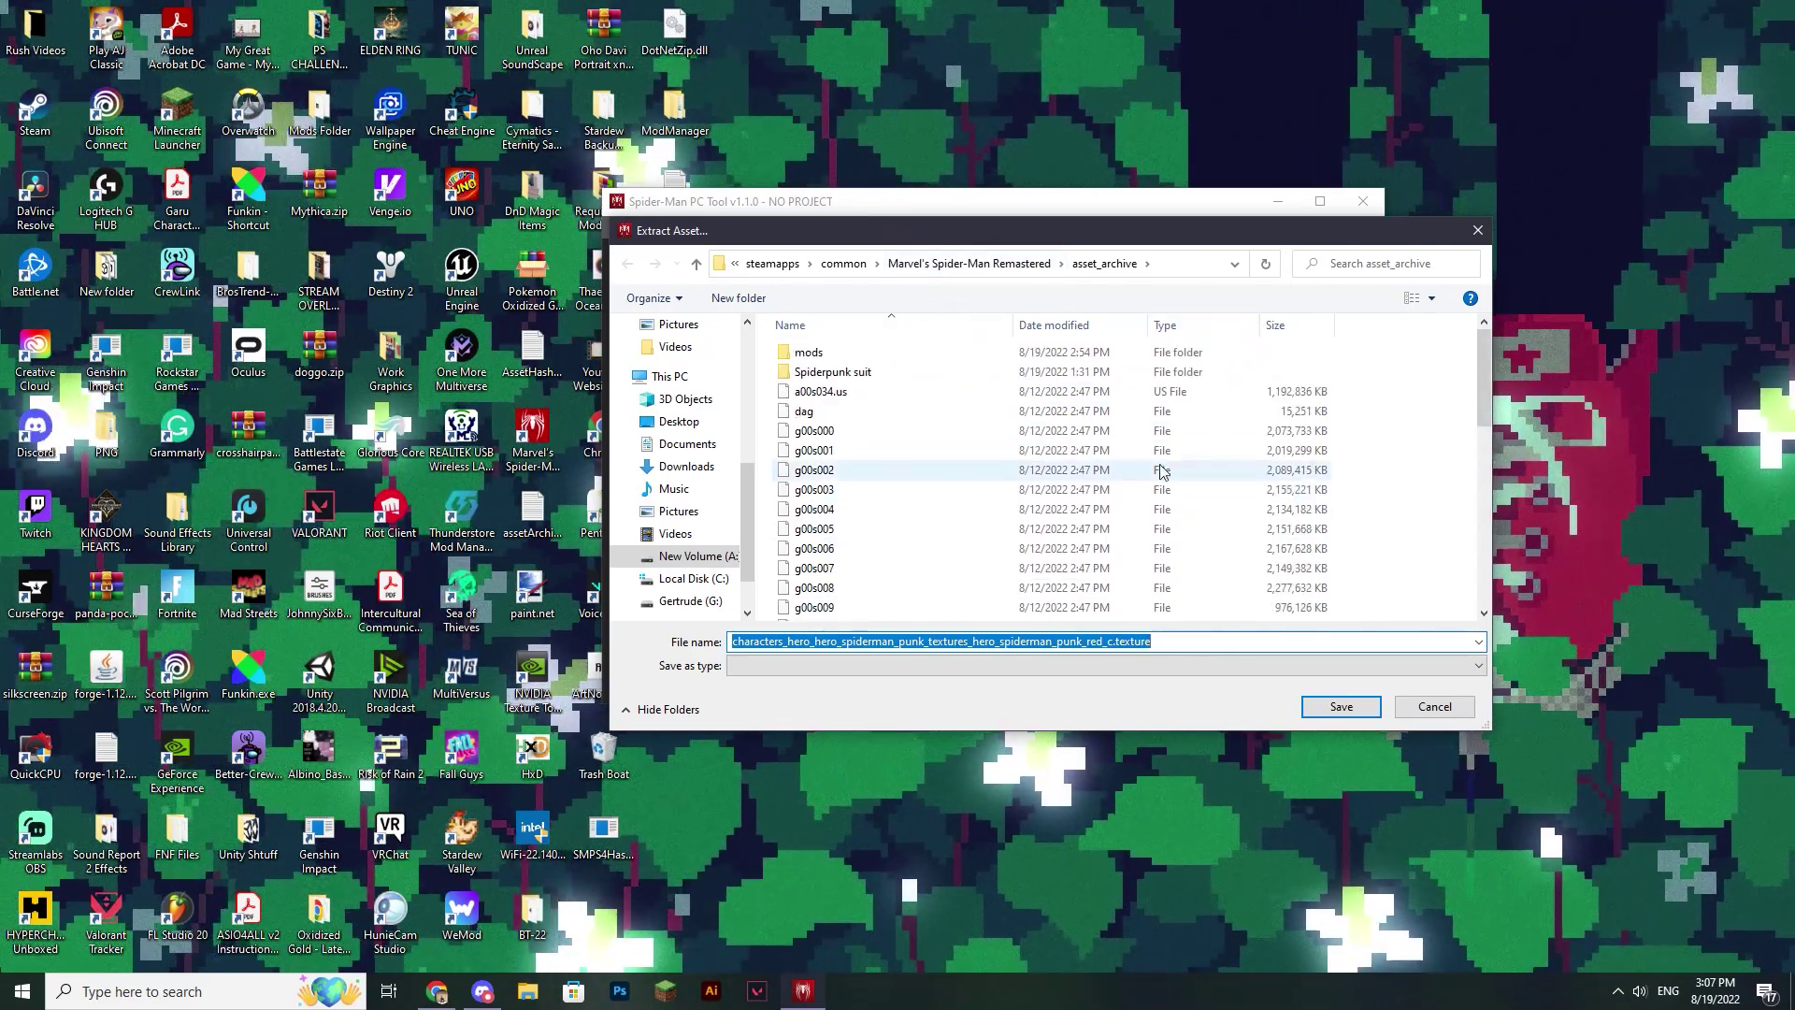
{"action": "left_click", "coordinate": [723, 299]}
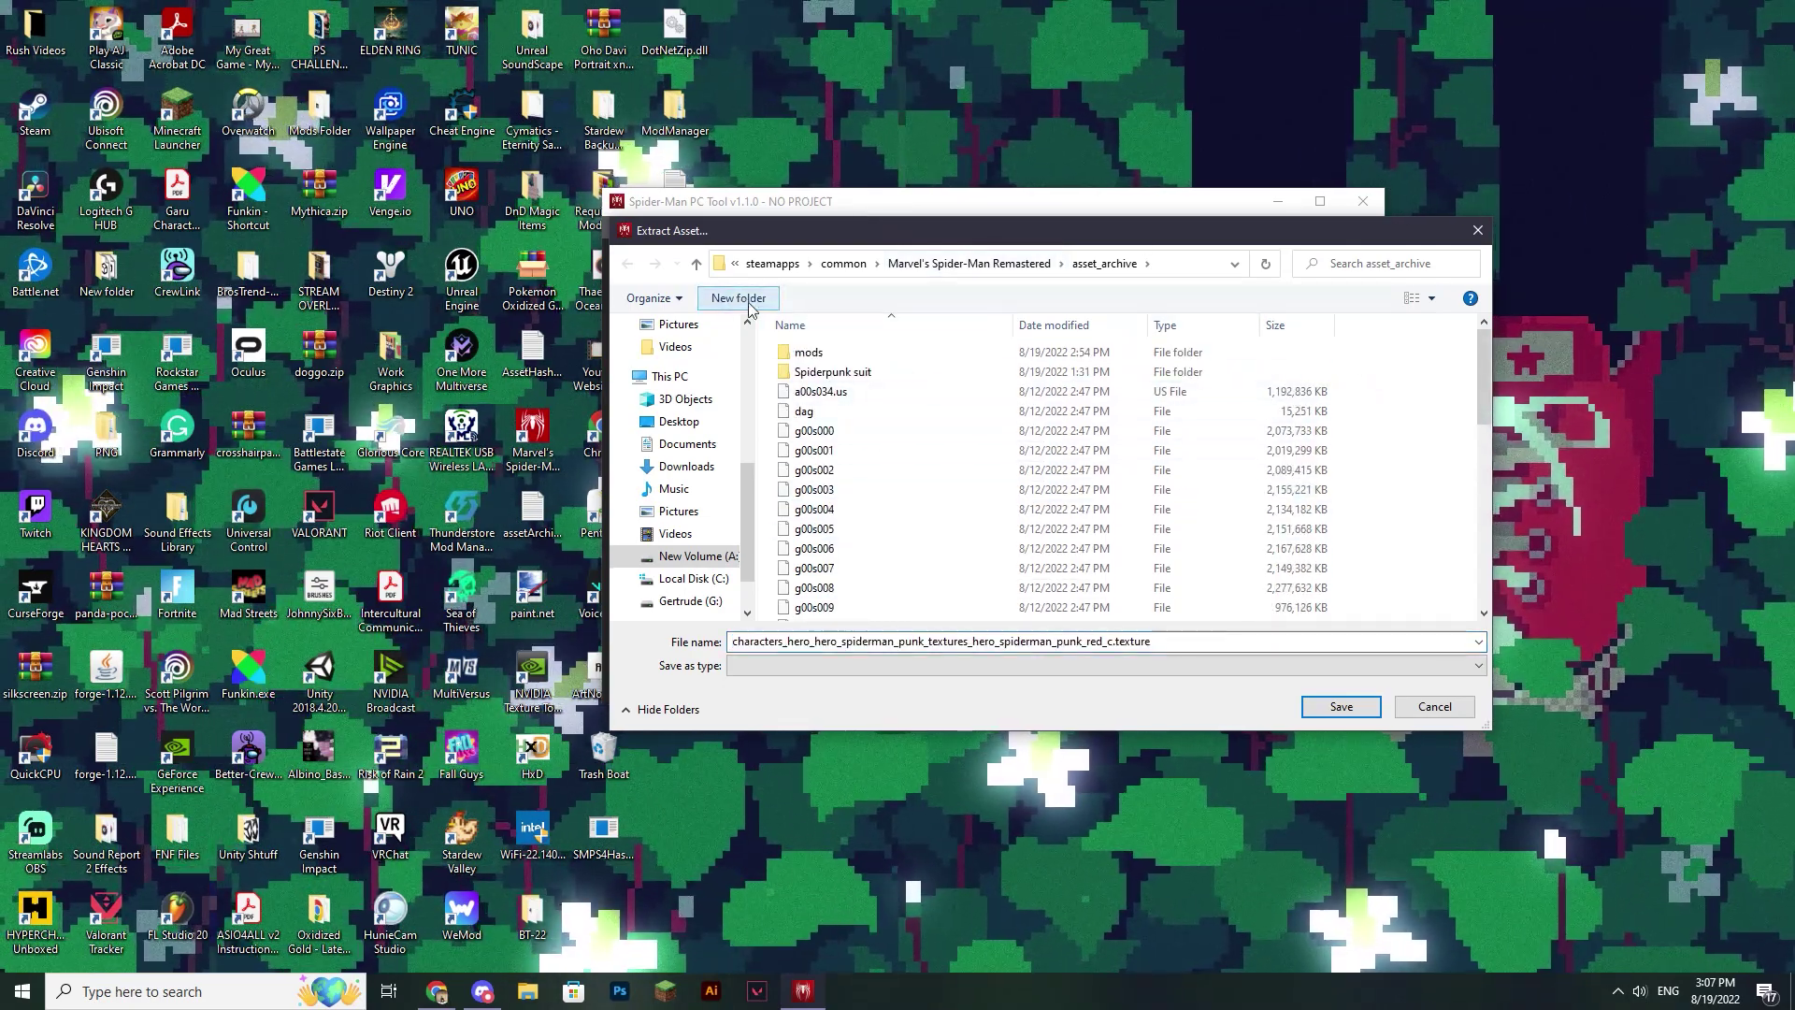
{"action": "type", "text": "Sp"}
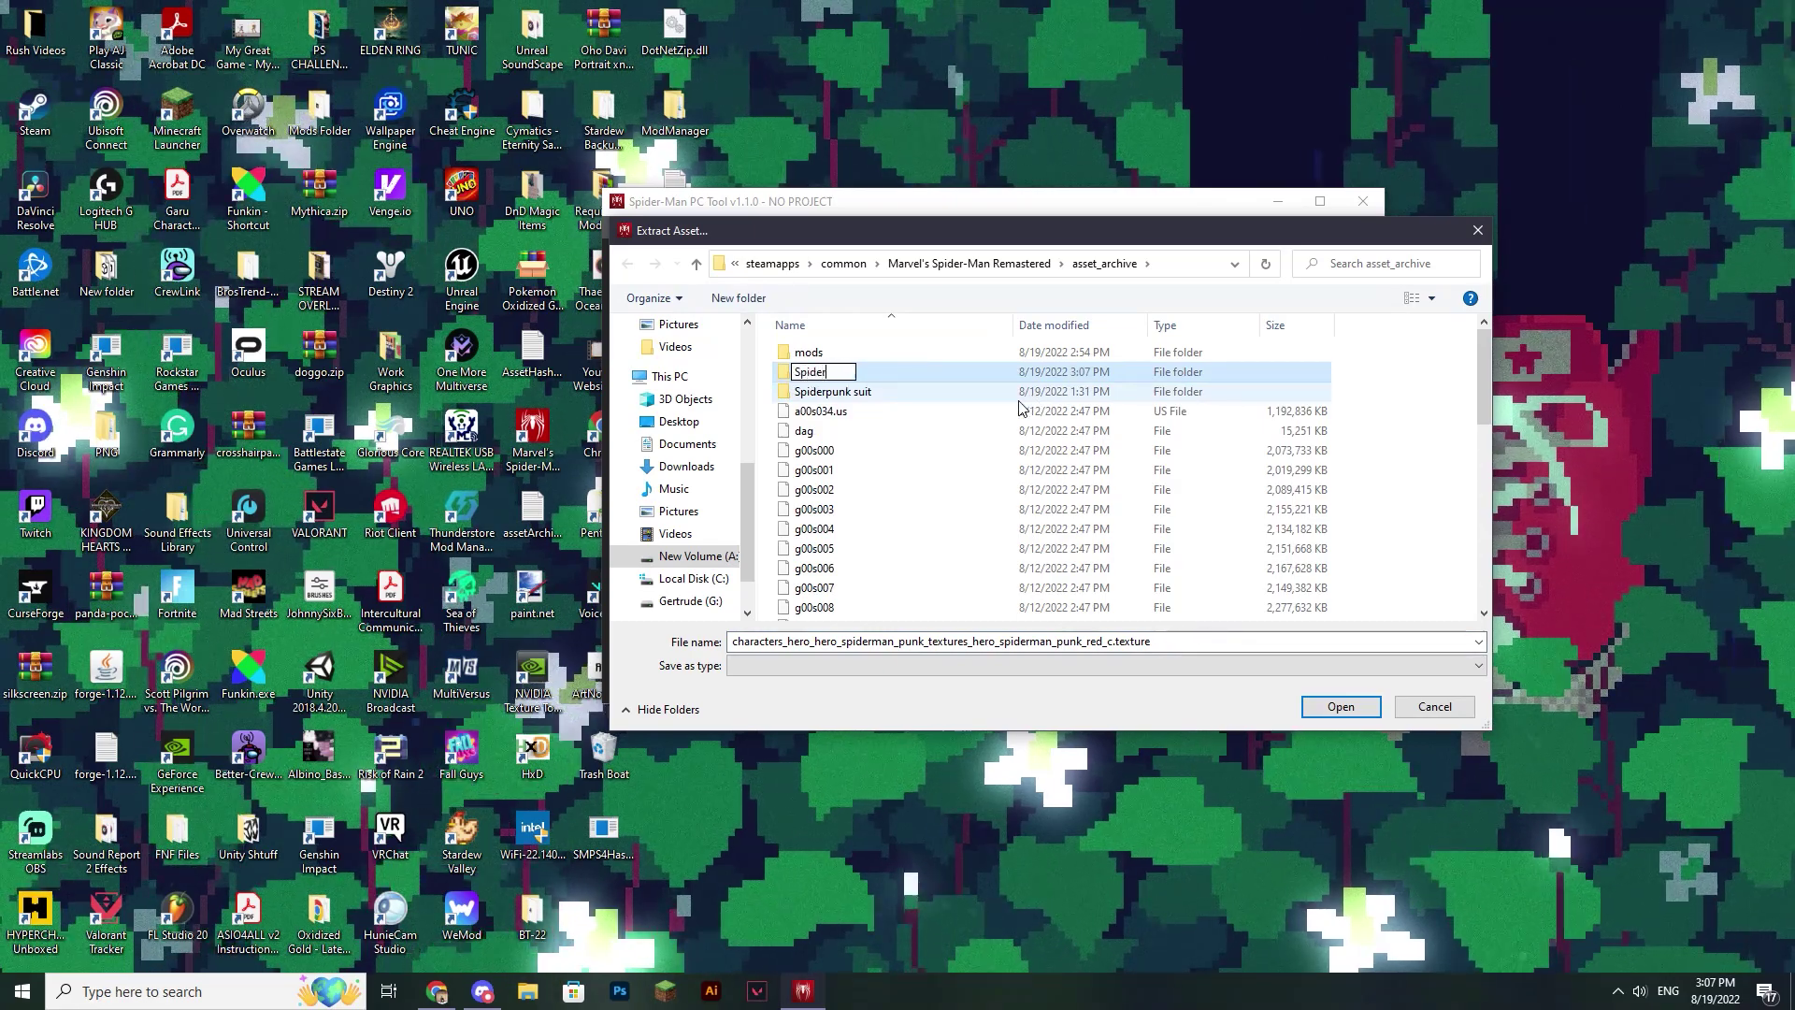
{"action": "type", "text": "ider"}
{"action": "key", "text": "BackSpace"}
{"action": "key", "text": "BackSpace"}
{"action": "key", "text": "BackSpace"}
{"action": "key", "text": "BackSpace"}
{"action": "key", "text": "BackSpace"}
{"action": "key", "text": "BackSpace"}
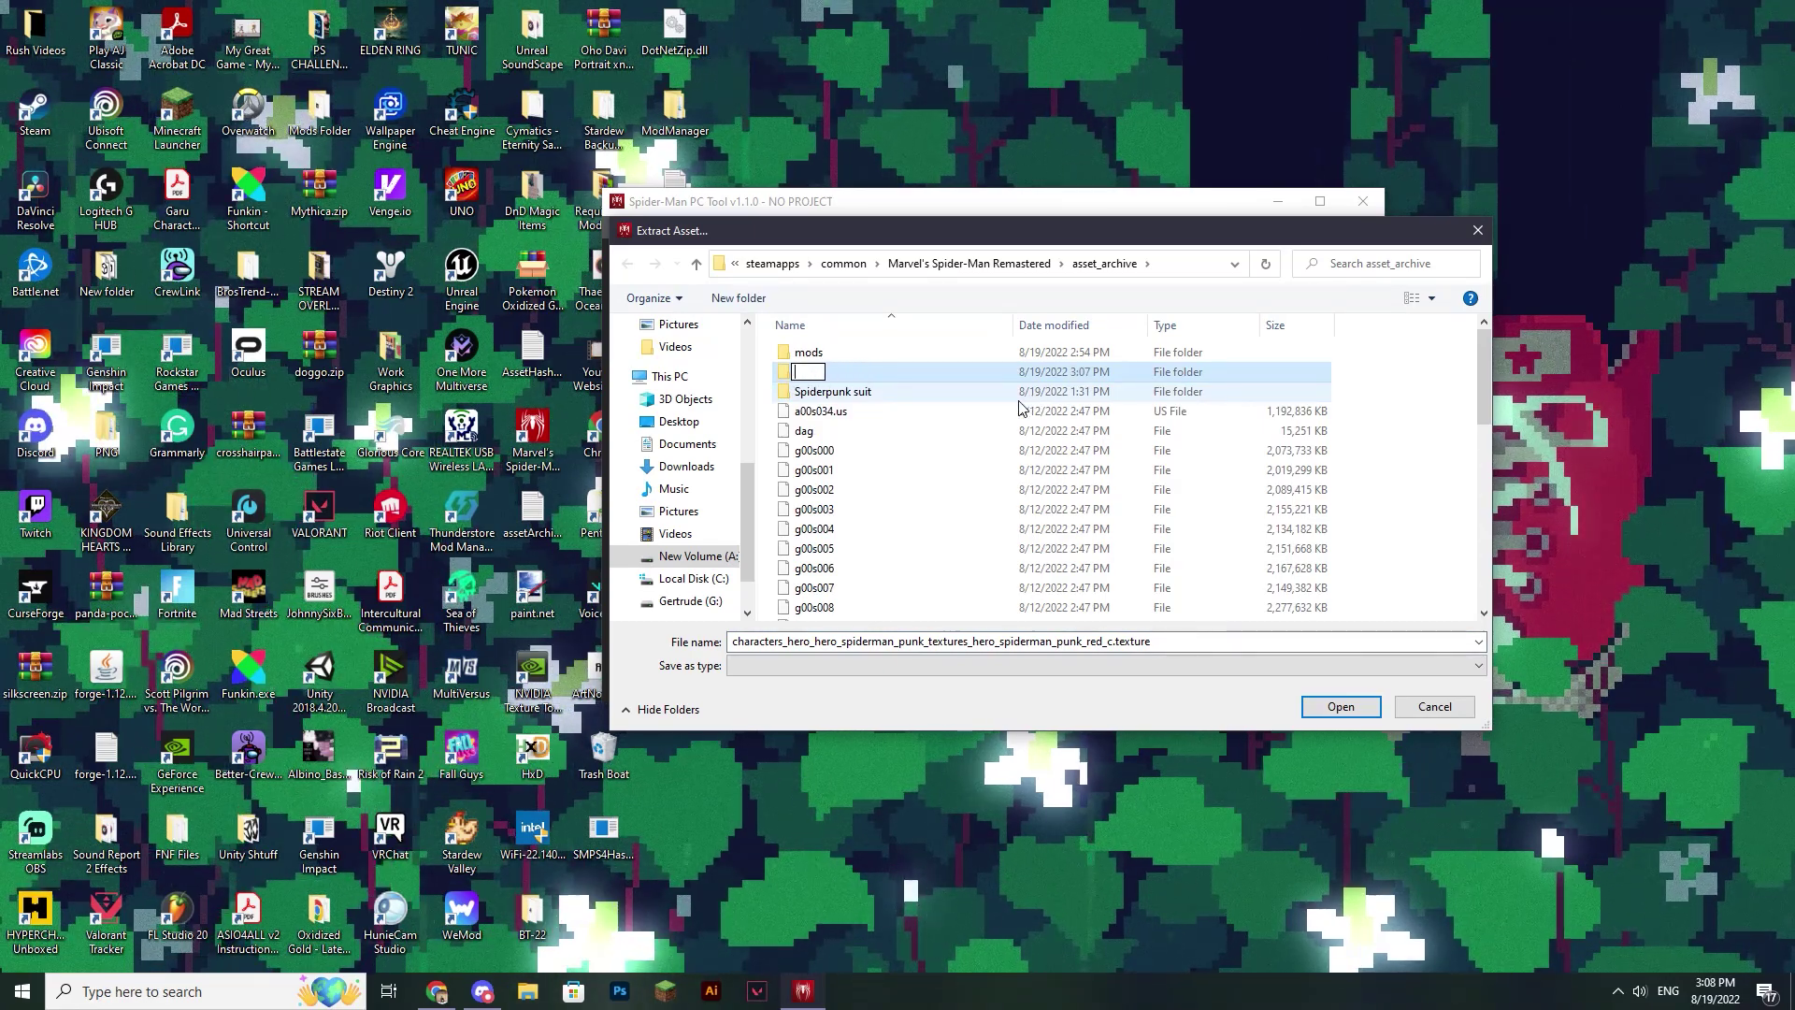
{"action": "type", "text": "Tutorial Vi"}
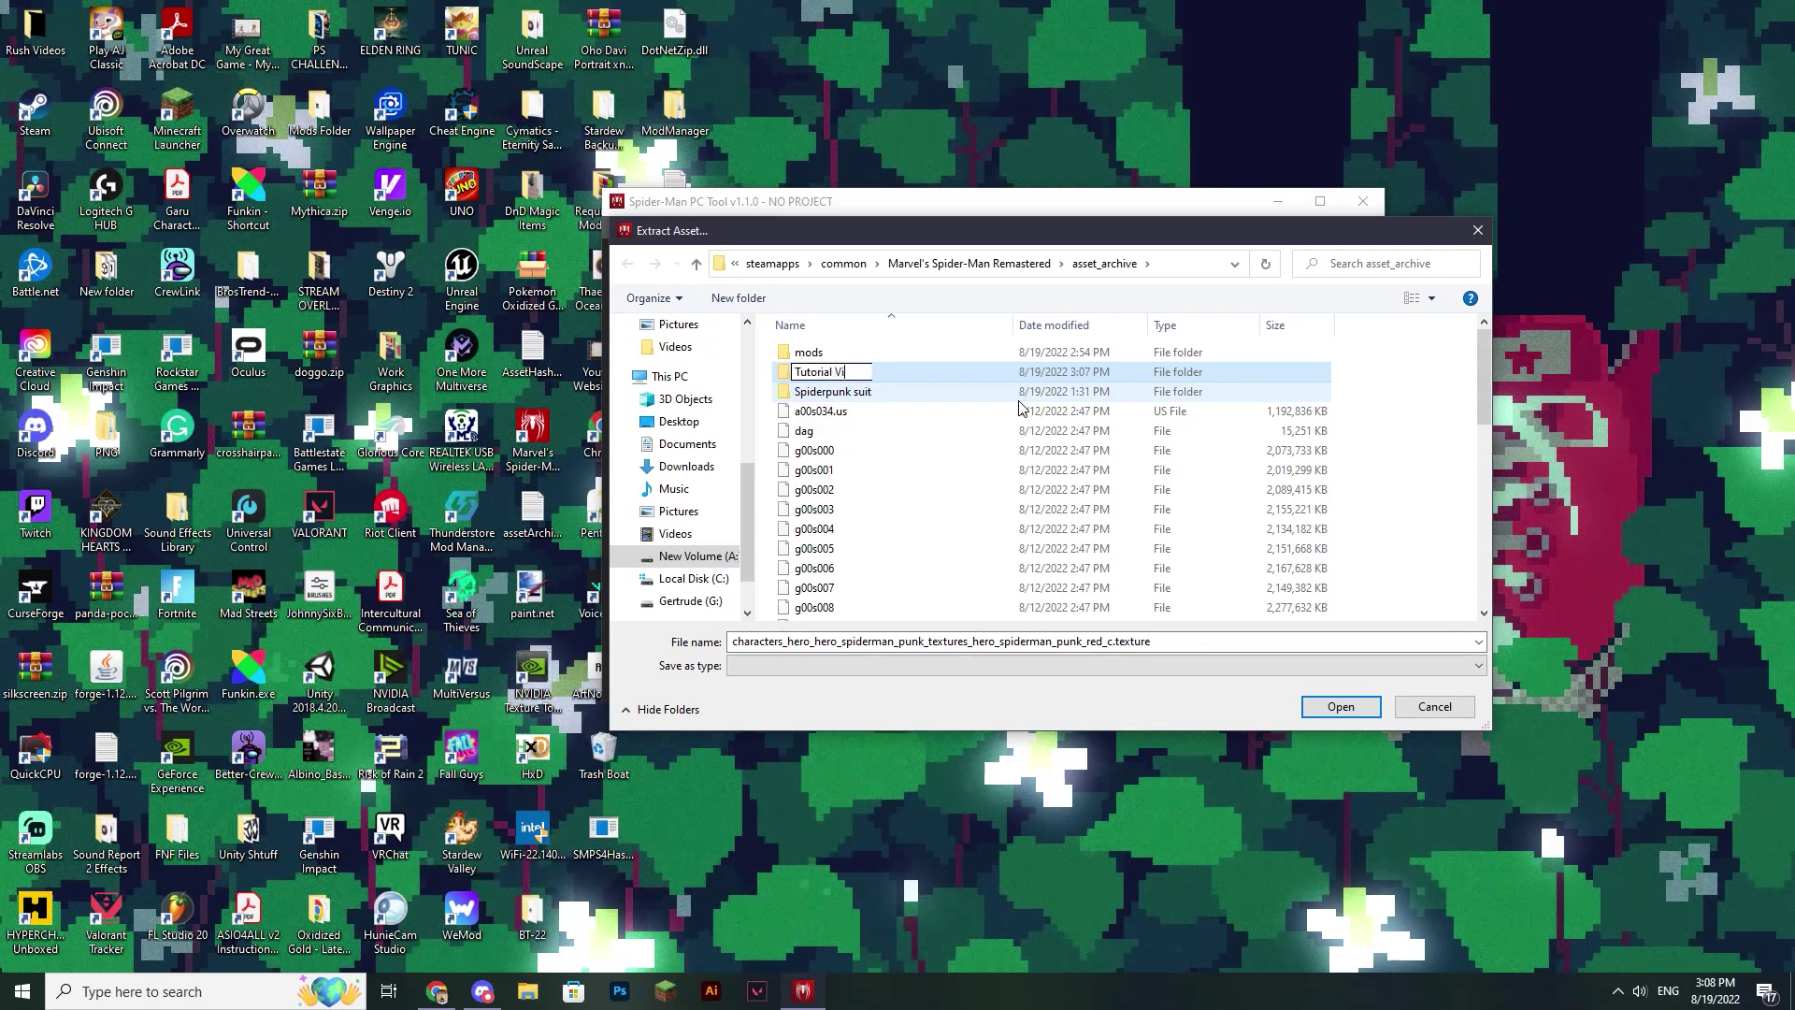
{"action": "type", "text": "deo"}
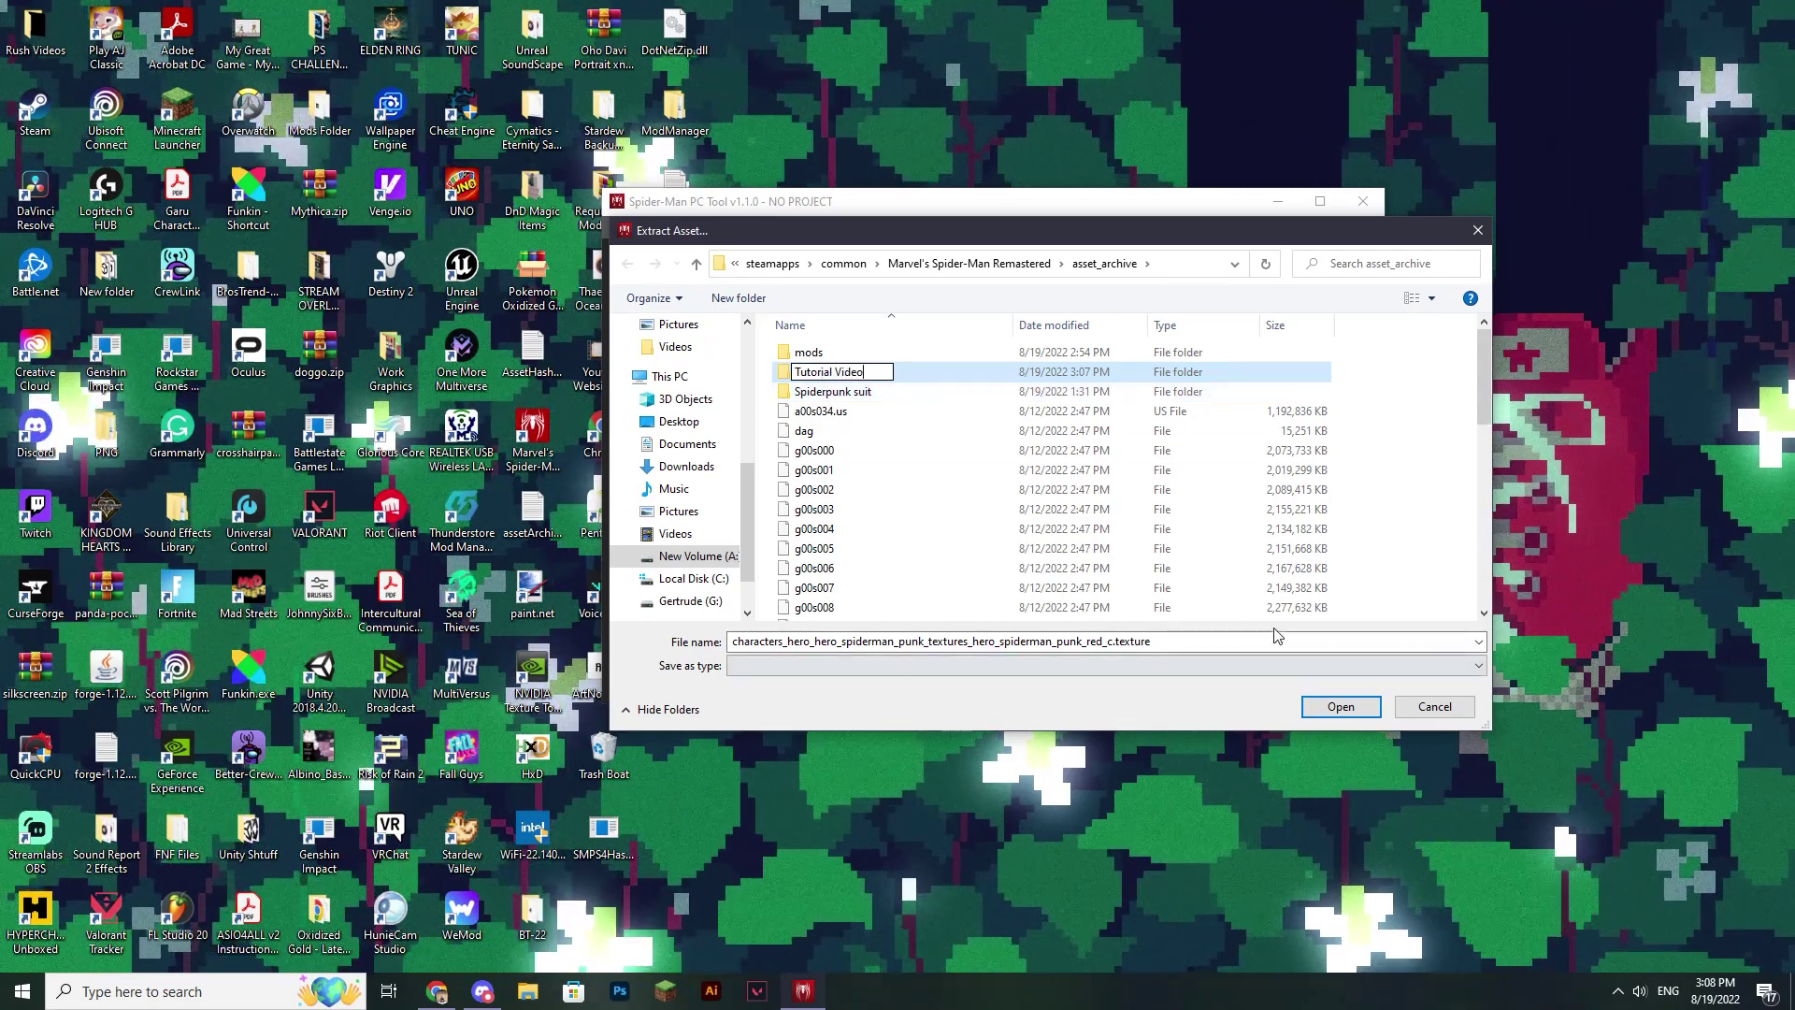
{"action": "key", "text": "Return"}
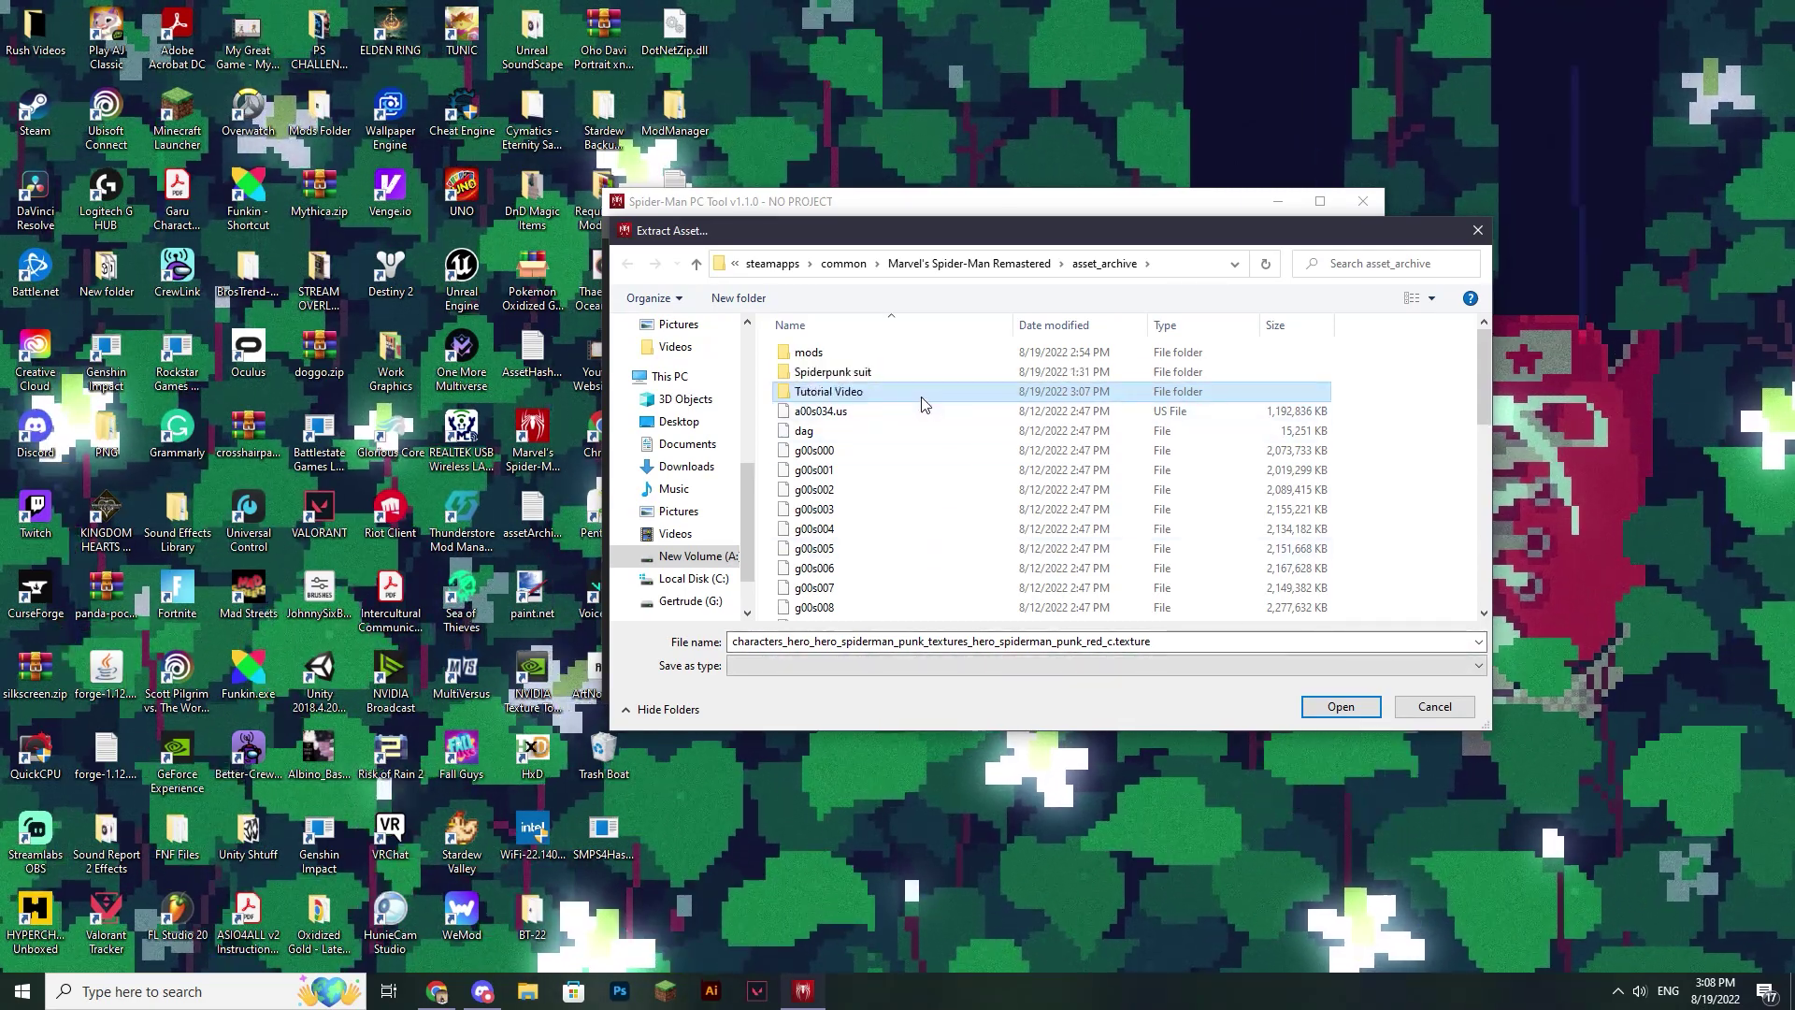
Step: Save the extracted red_c texture into Tutorial Video and confirm the extraction
{"action": "double_click", "coordinate": [883, 391]}
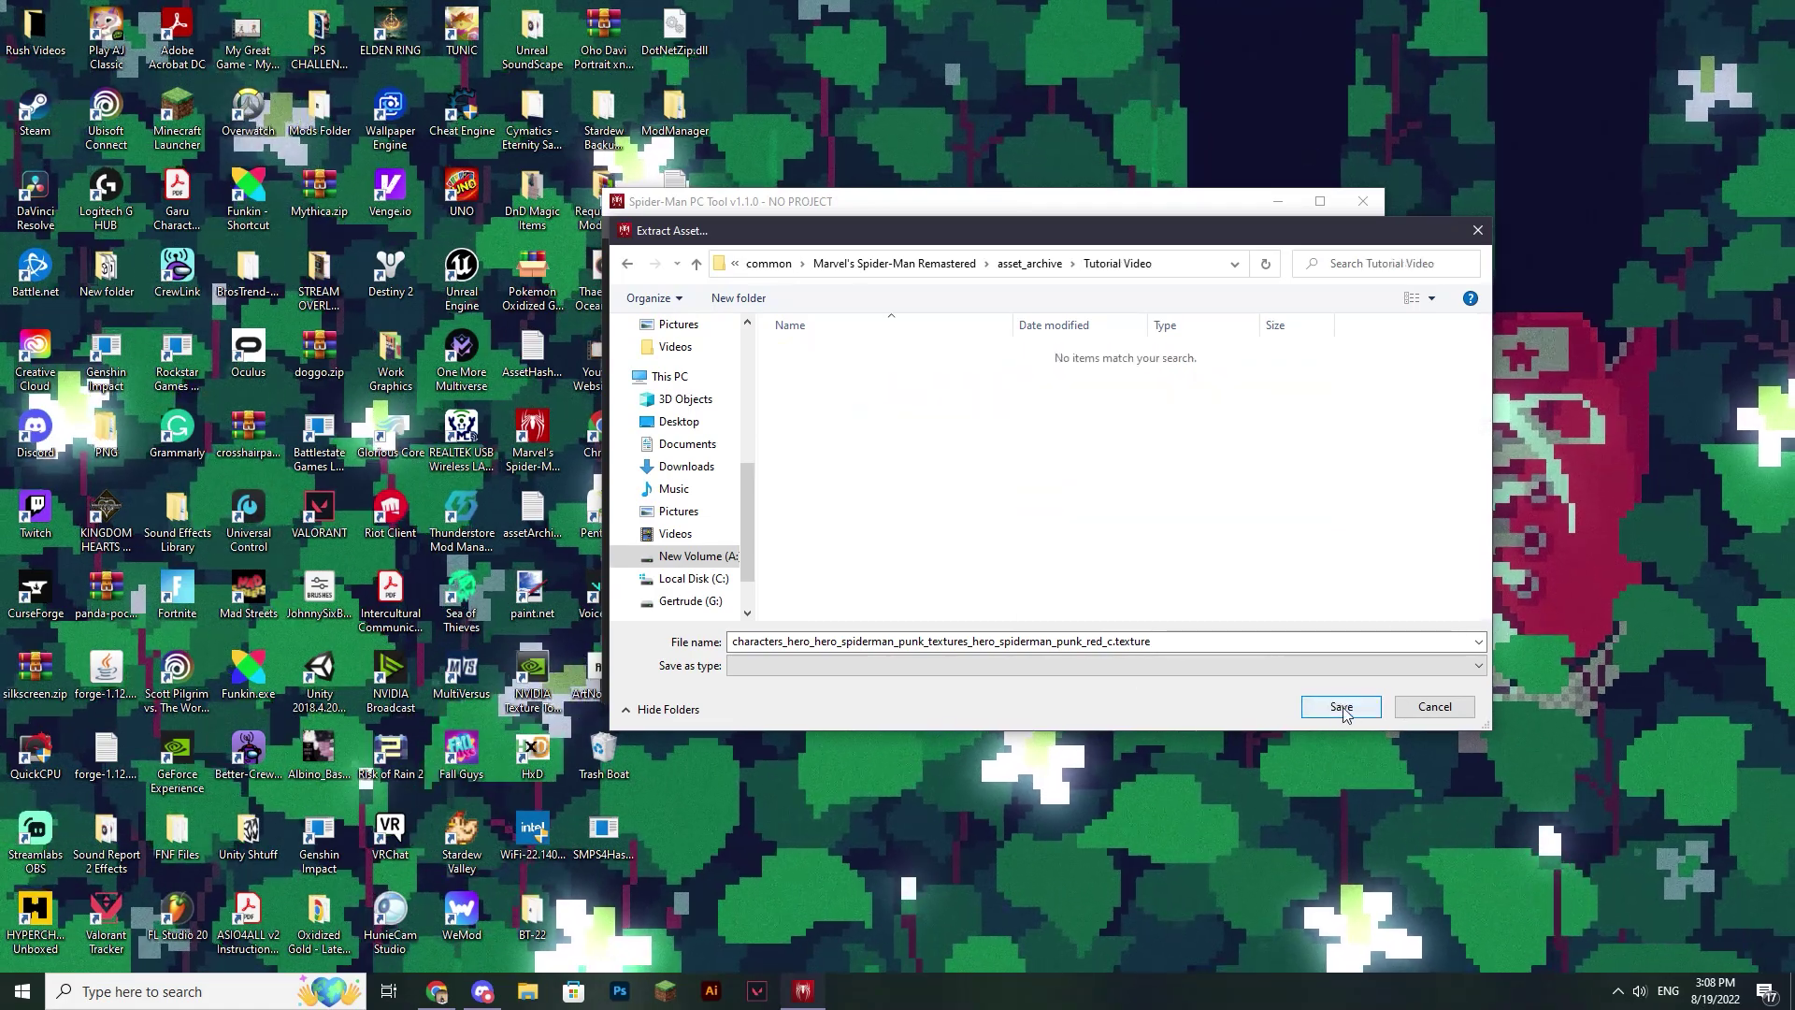
{"action": "left_click", "coordinate": [1341, 708]}
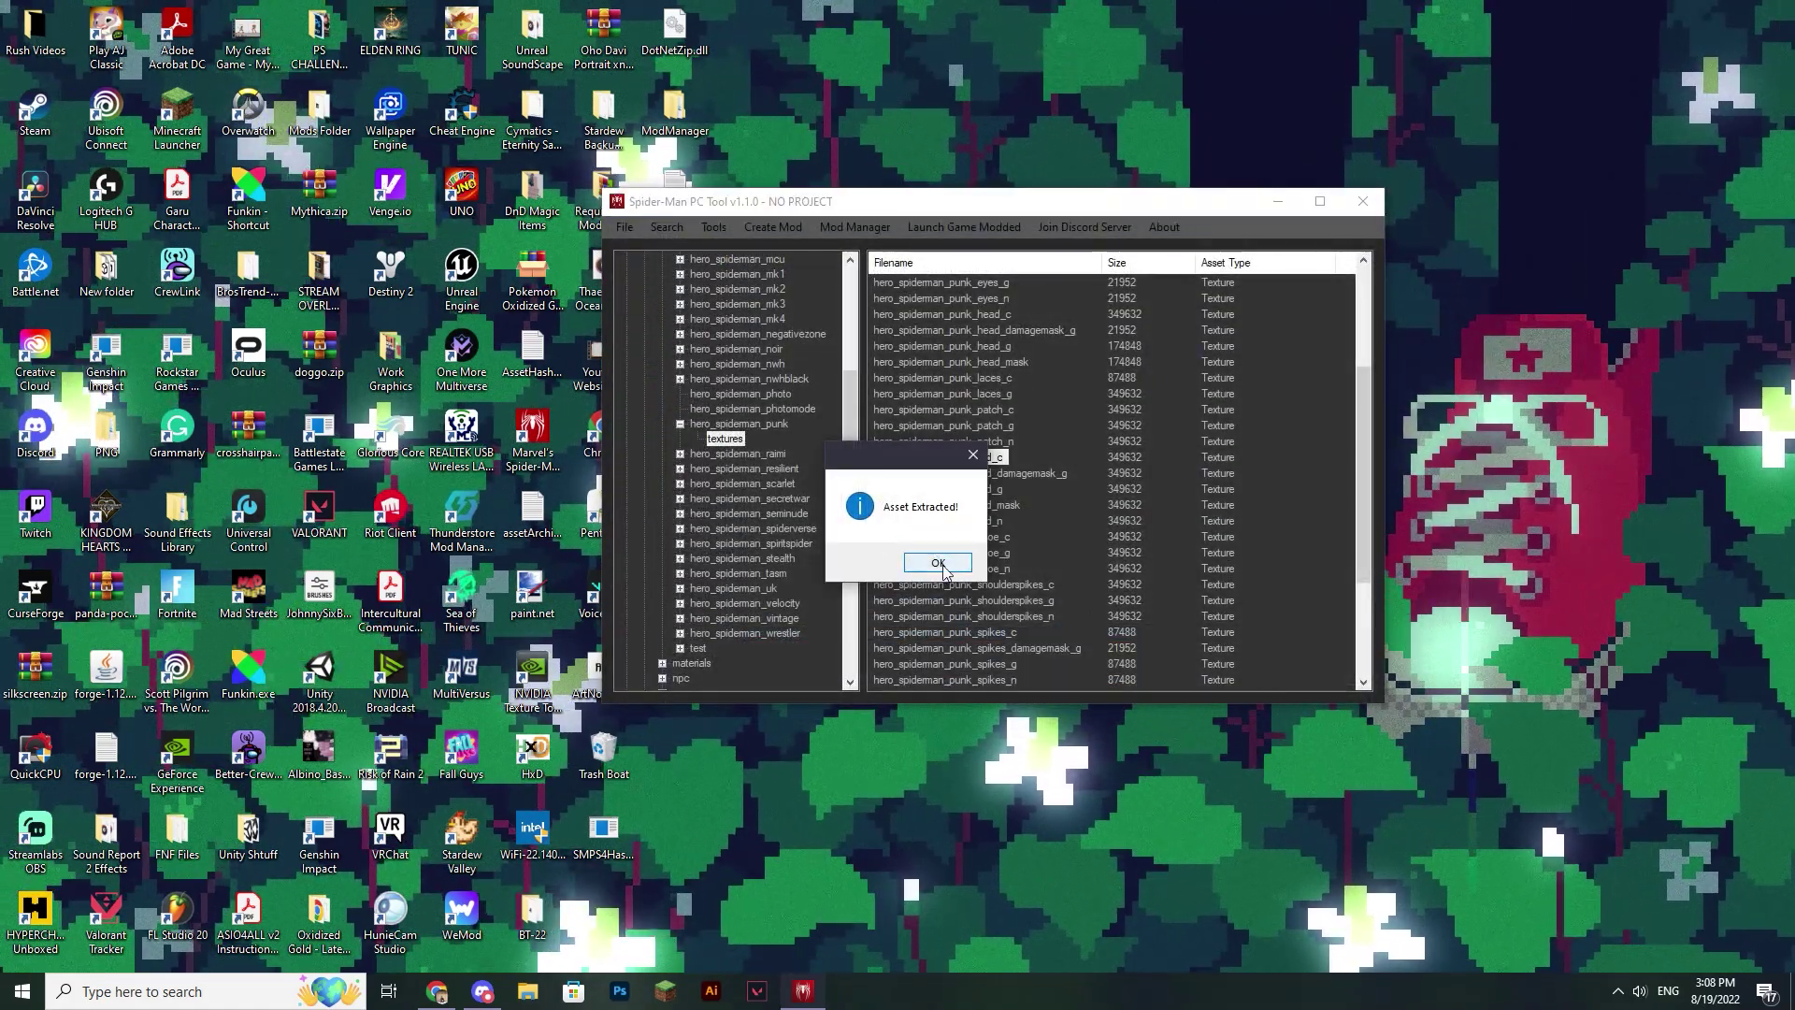
{"action": "left_click", "coordinate": [939, 564]}
{"action": "scroll", "coordinate": [737, 499], "scroll_direction": "up", "scroll_amount": 15}
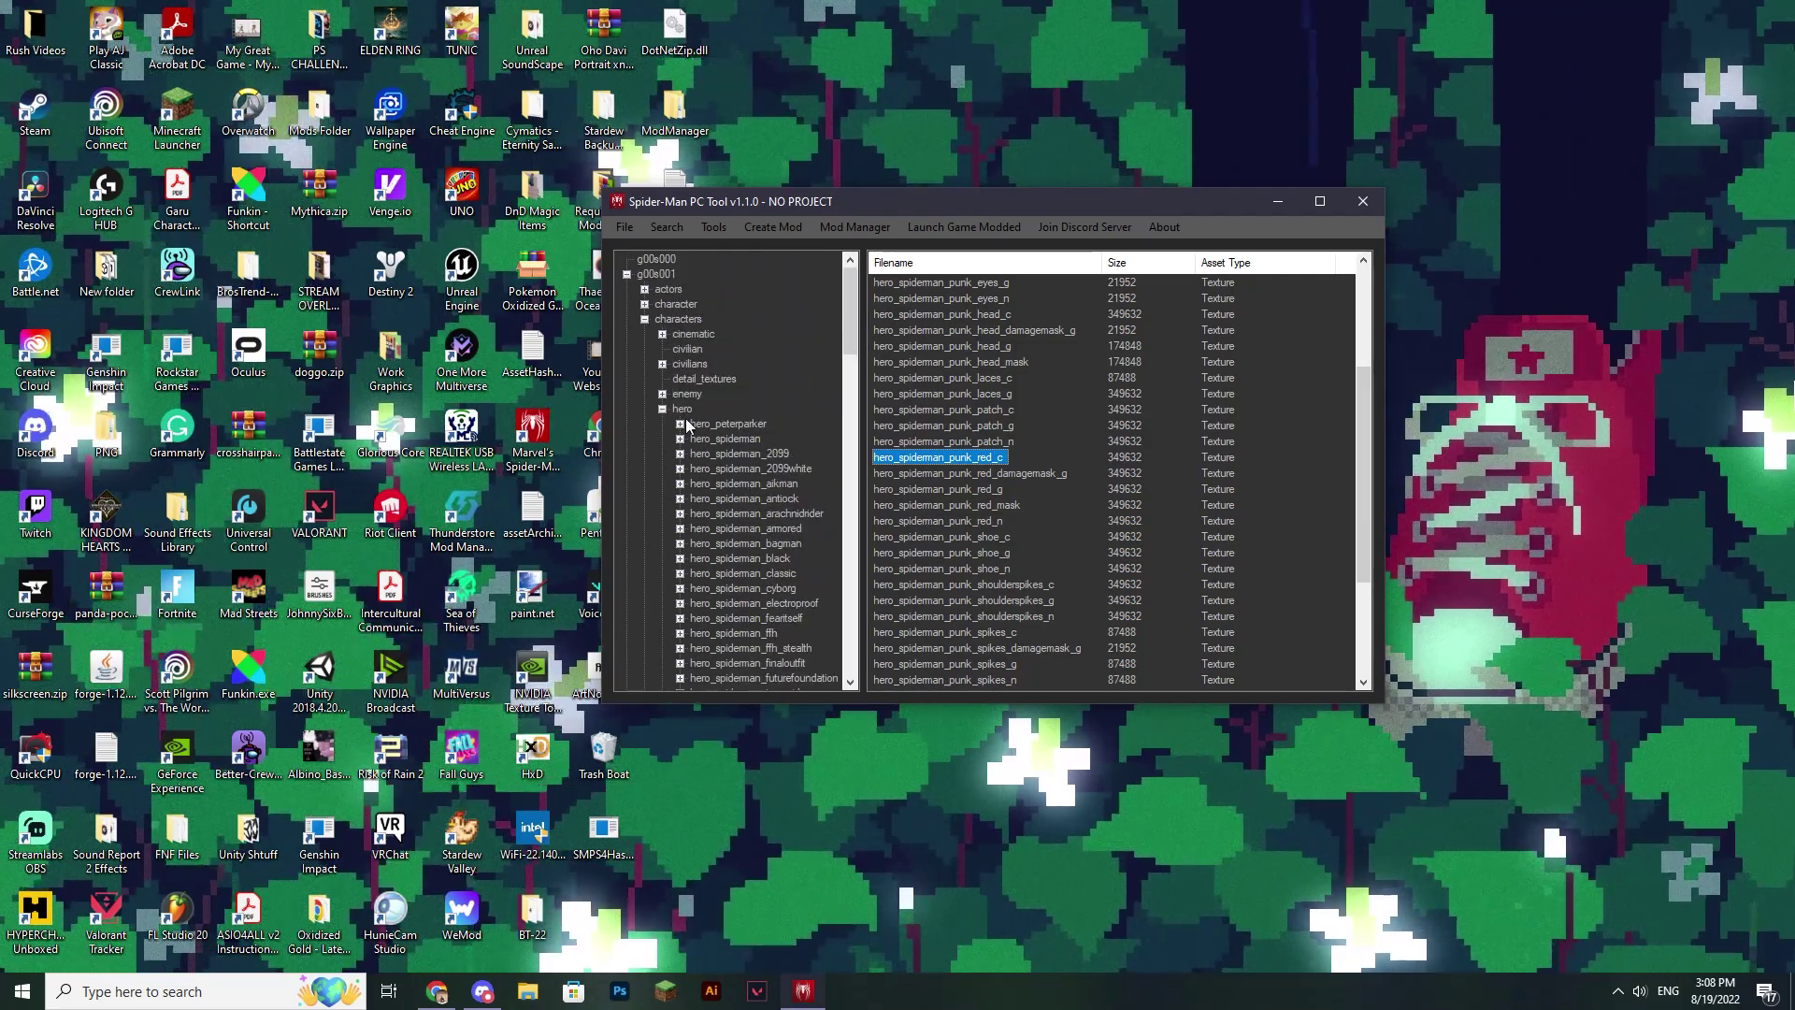
{"action": "scroll", "coordinate": [687, 418], "scroll_direction": "down", "scroll_amount": 7}
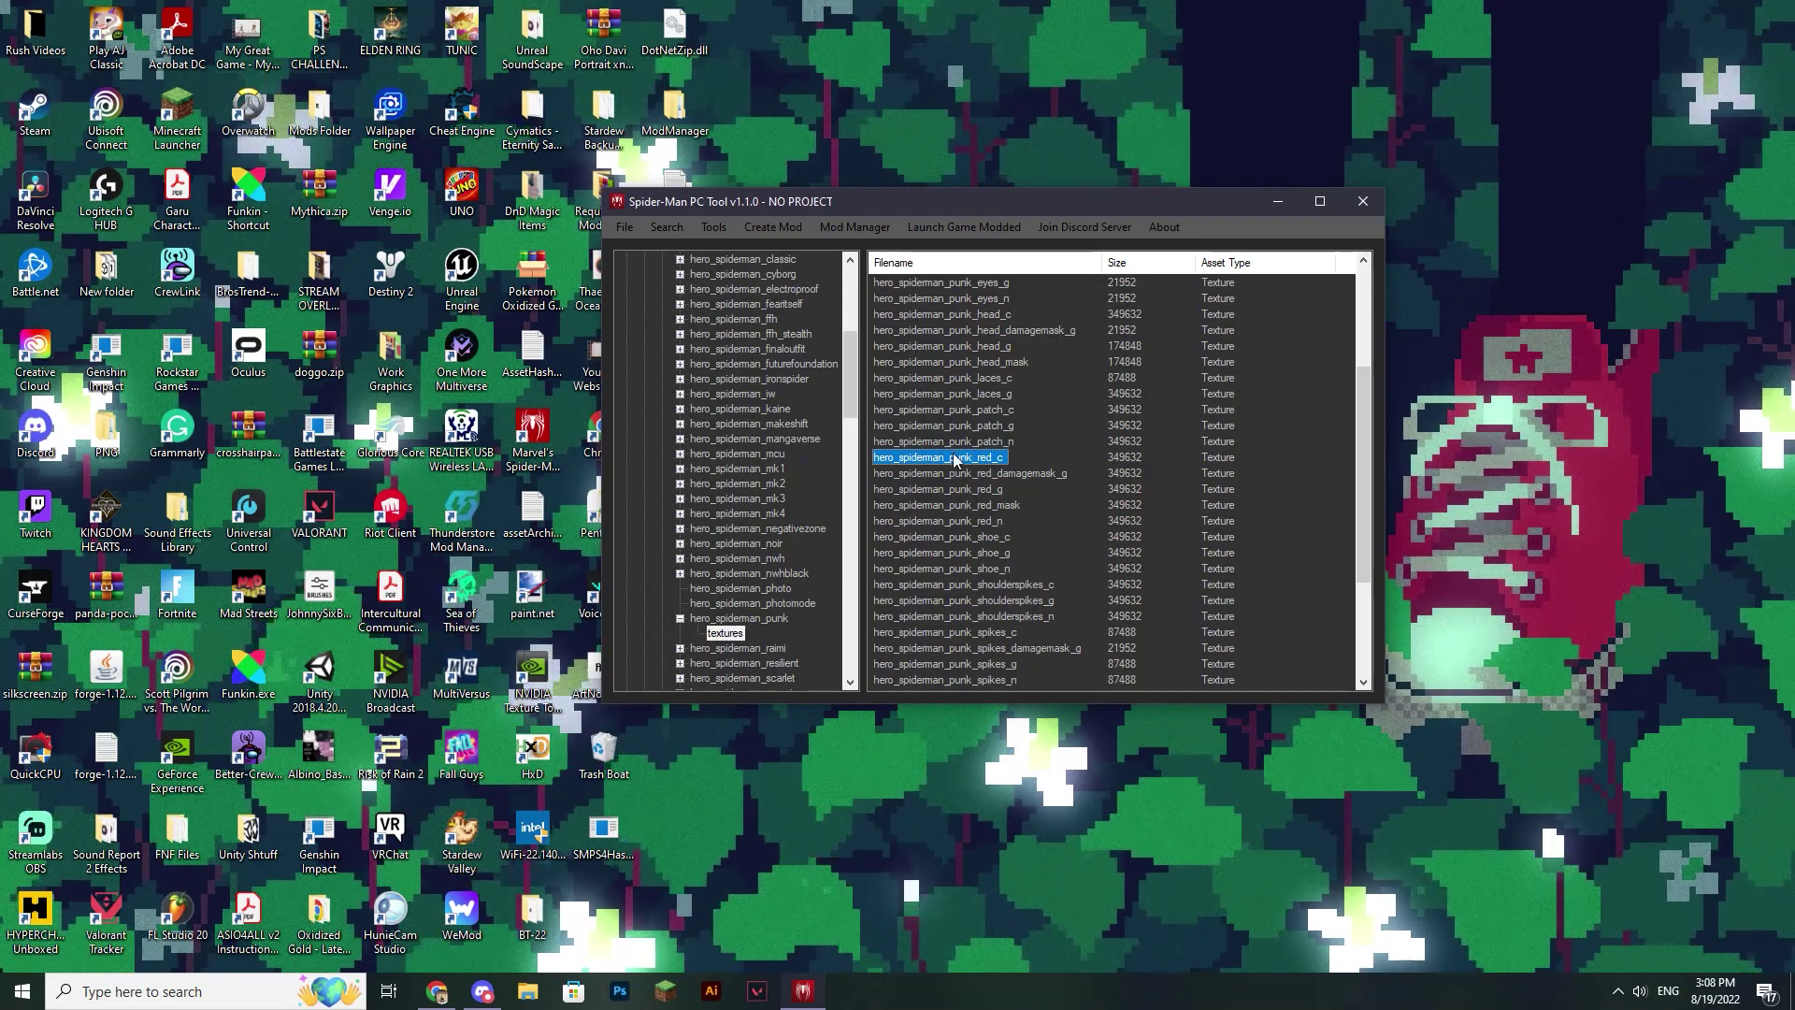
{"action": "scroll", "coordinate": [673, 430], "scroll_direction": "up", "scroll_amount": 10}
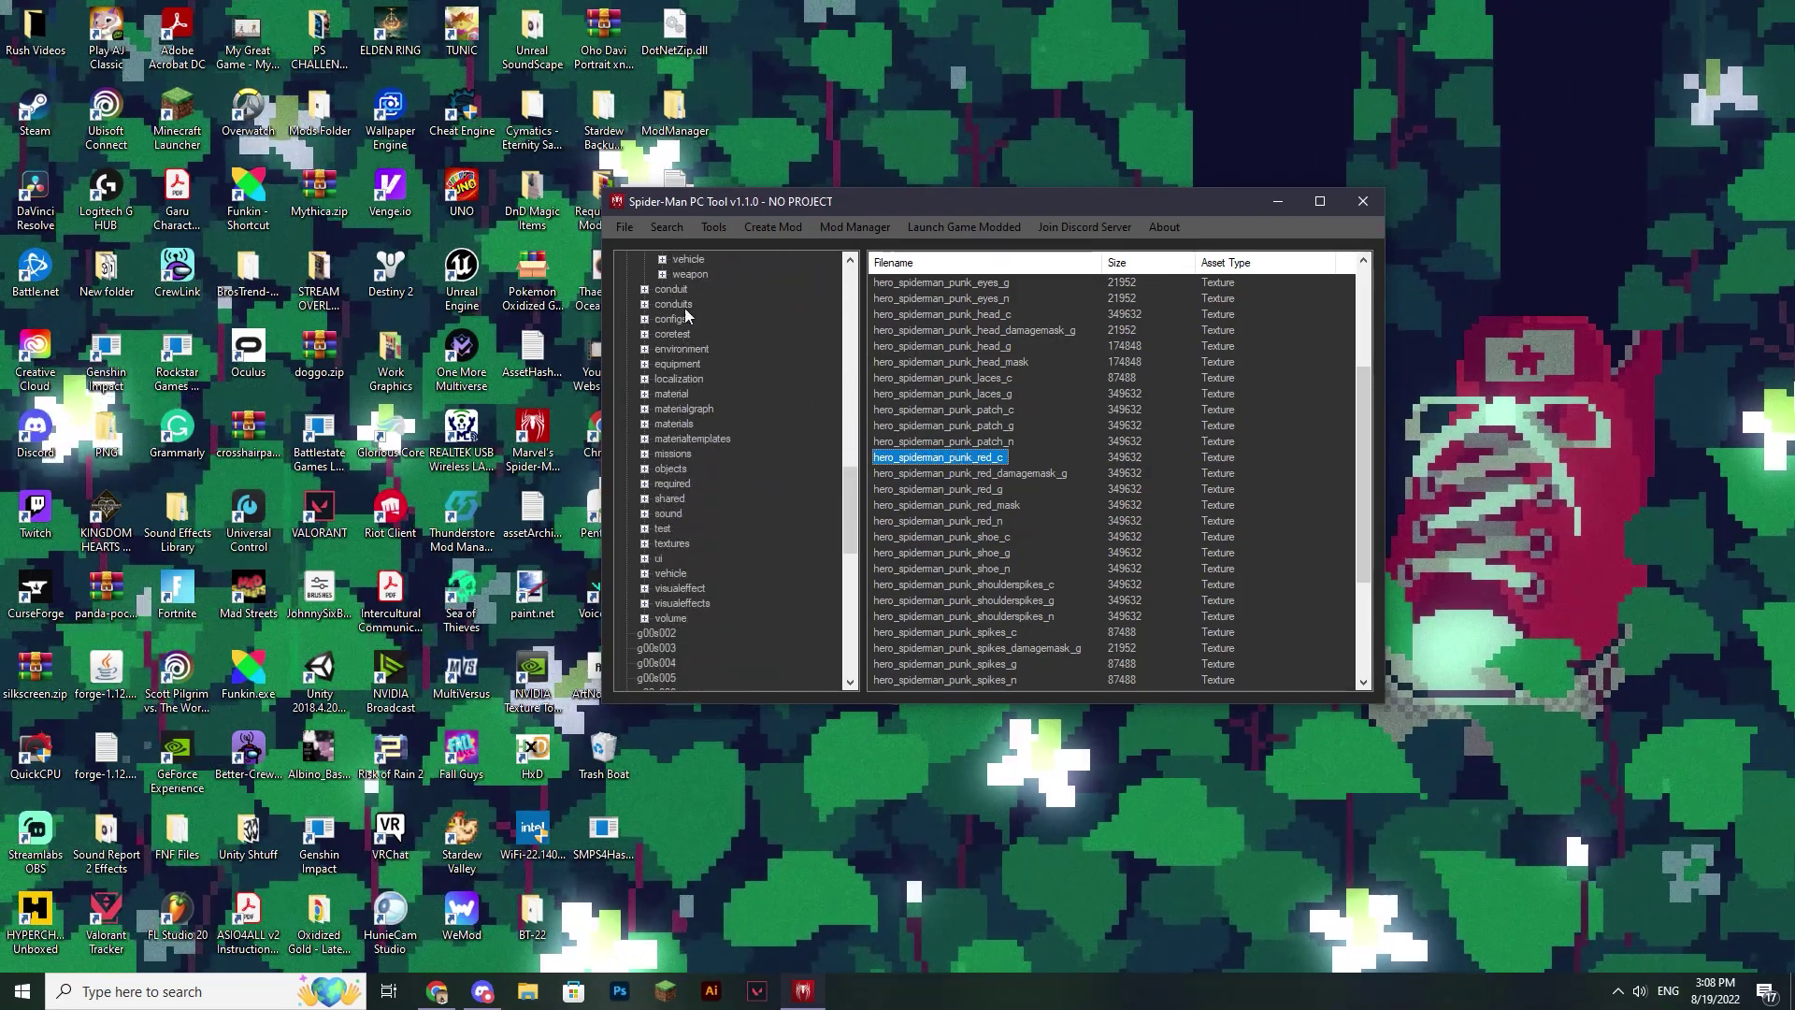
{"action": "scroll", "coordinate": [654, 428], "scroll_direction": "down", "scroll_amount": 7}
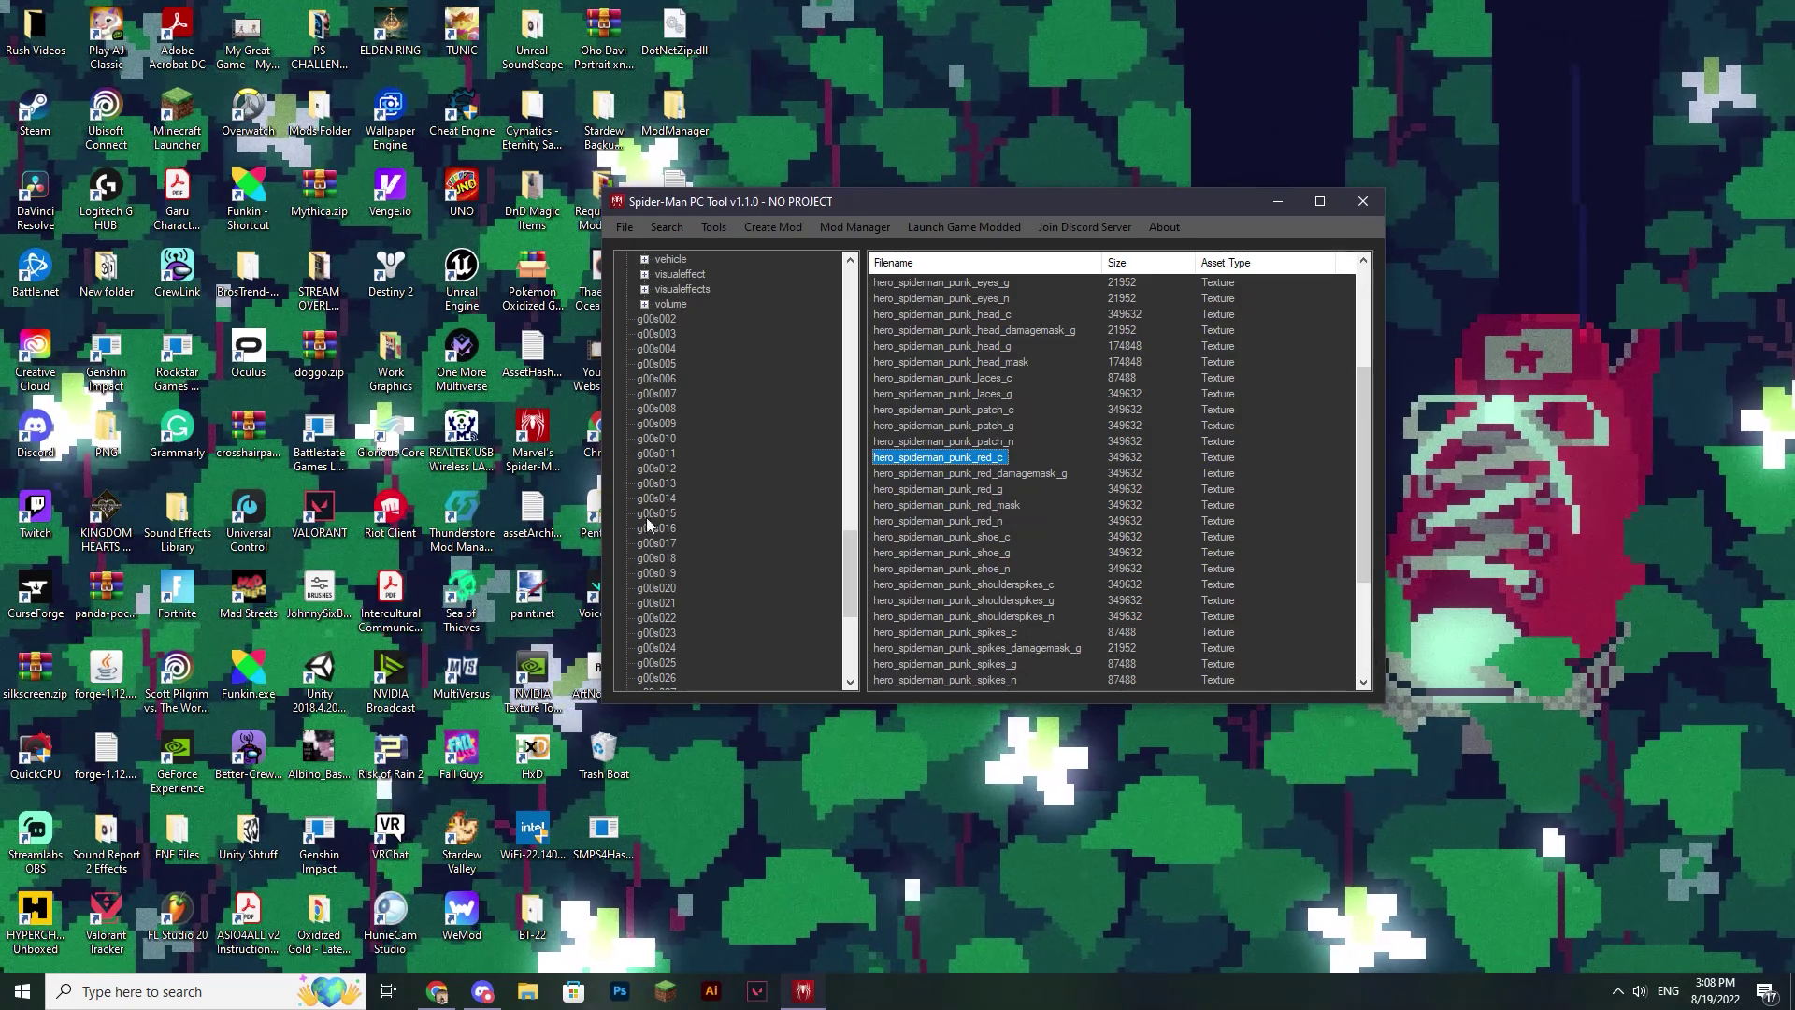
{"action": "scroll", "coordinate": [648, 510], "scroll_direction": "down", "scroll_amount": 2}
Step: In archive g00s016, open the hero_spiderman_punk textures and select red_c
{"action": "left_click", "coordinate": [664, 409]}
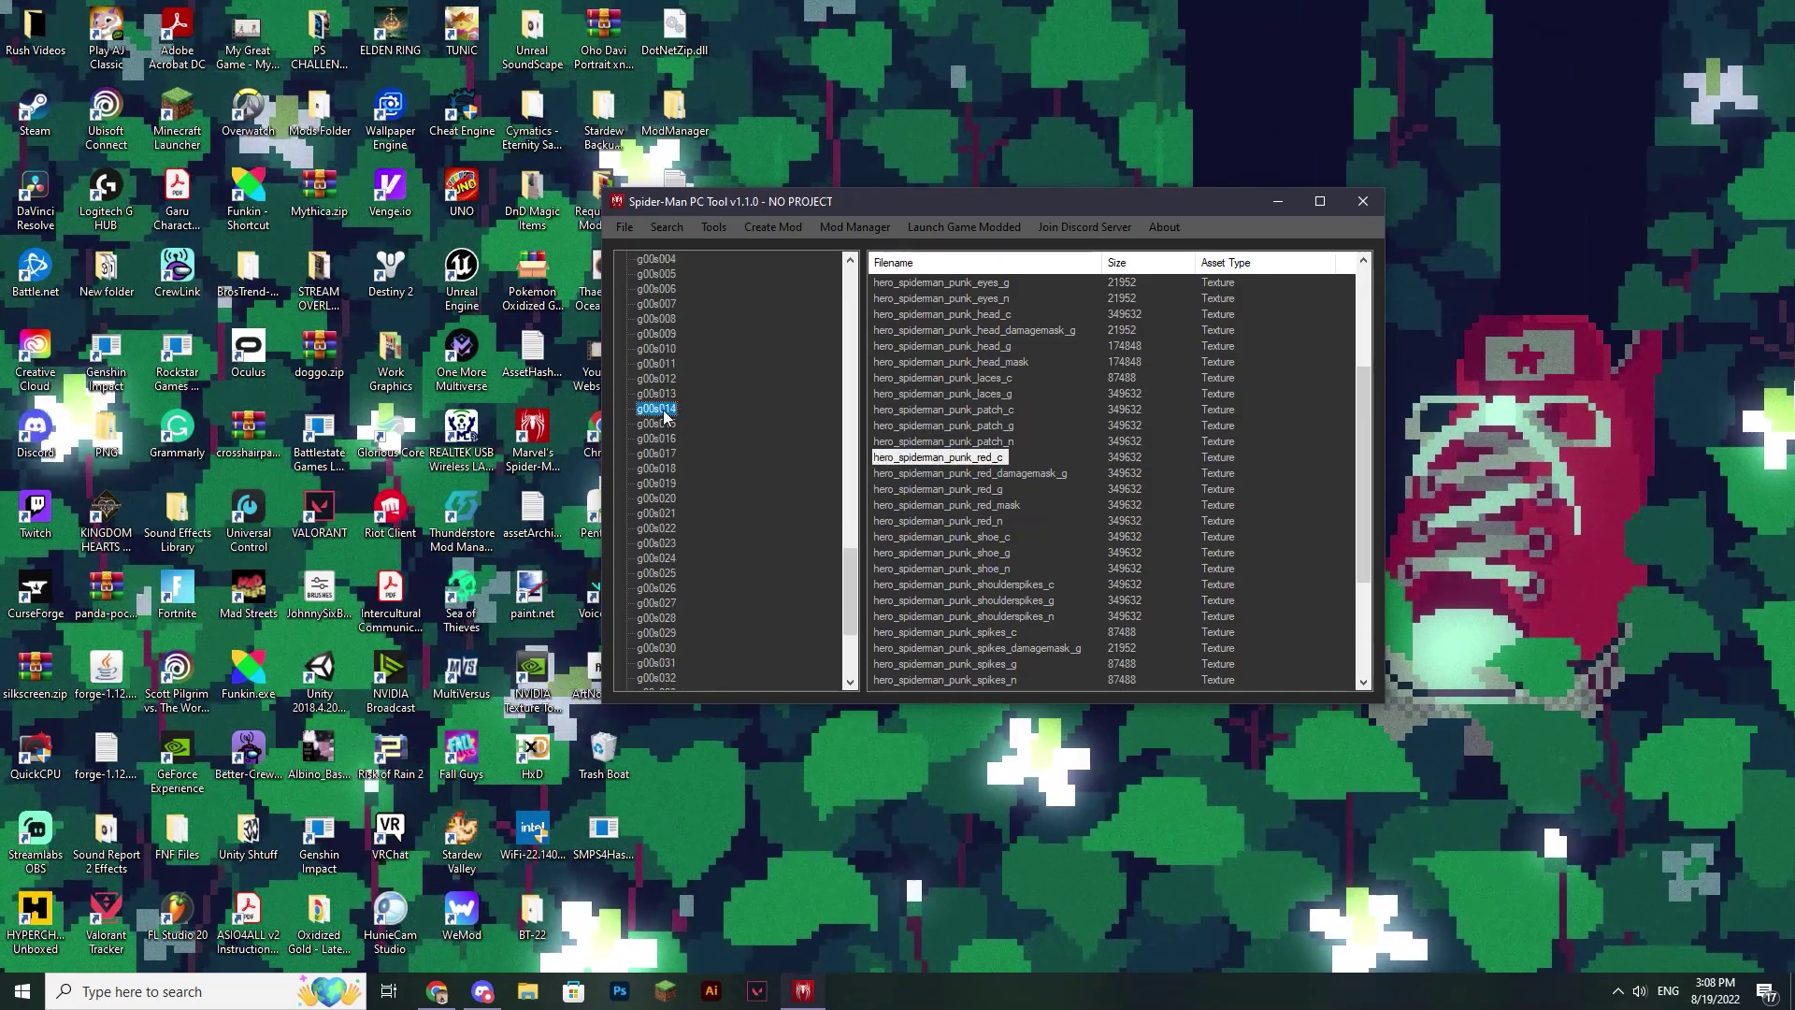
{"action": "left_click", "coordinate": [660, 423]}
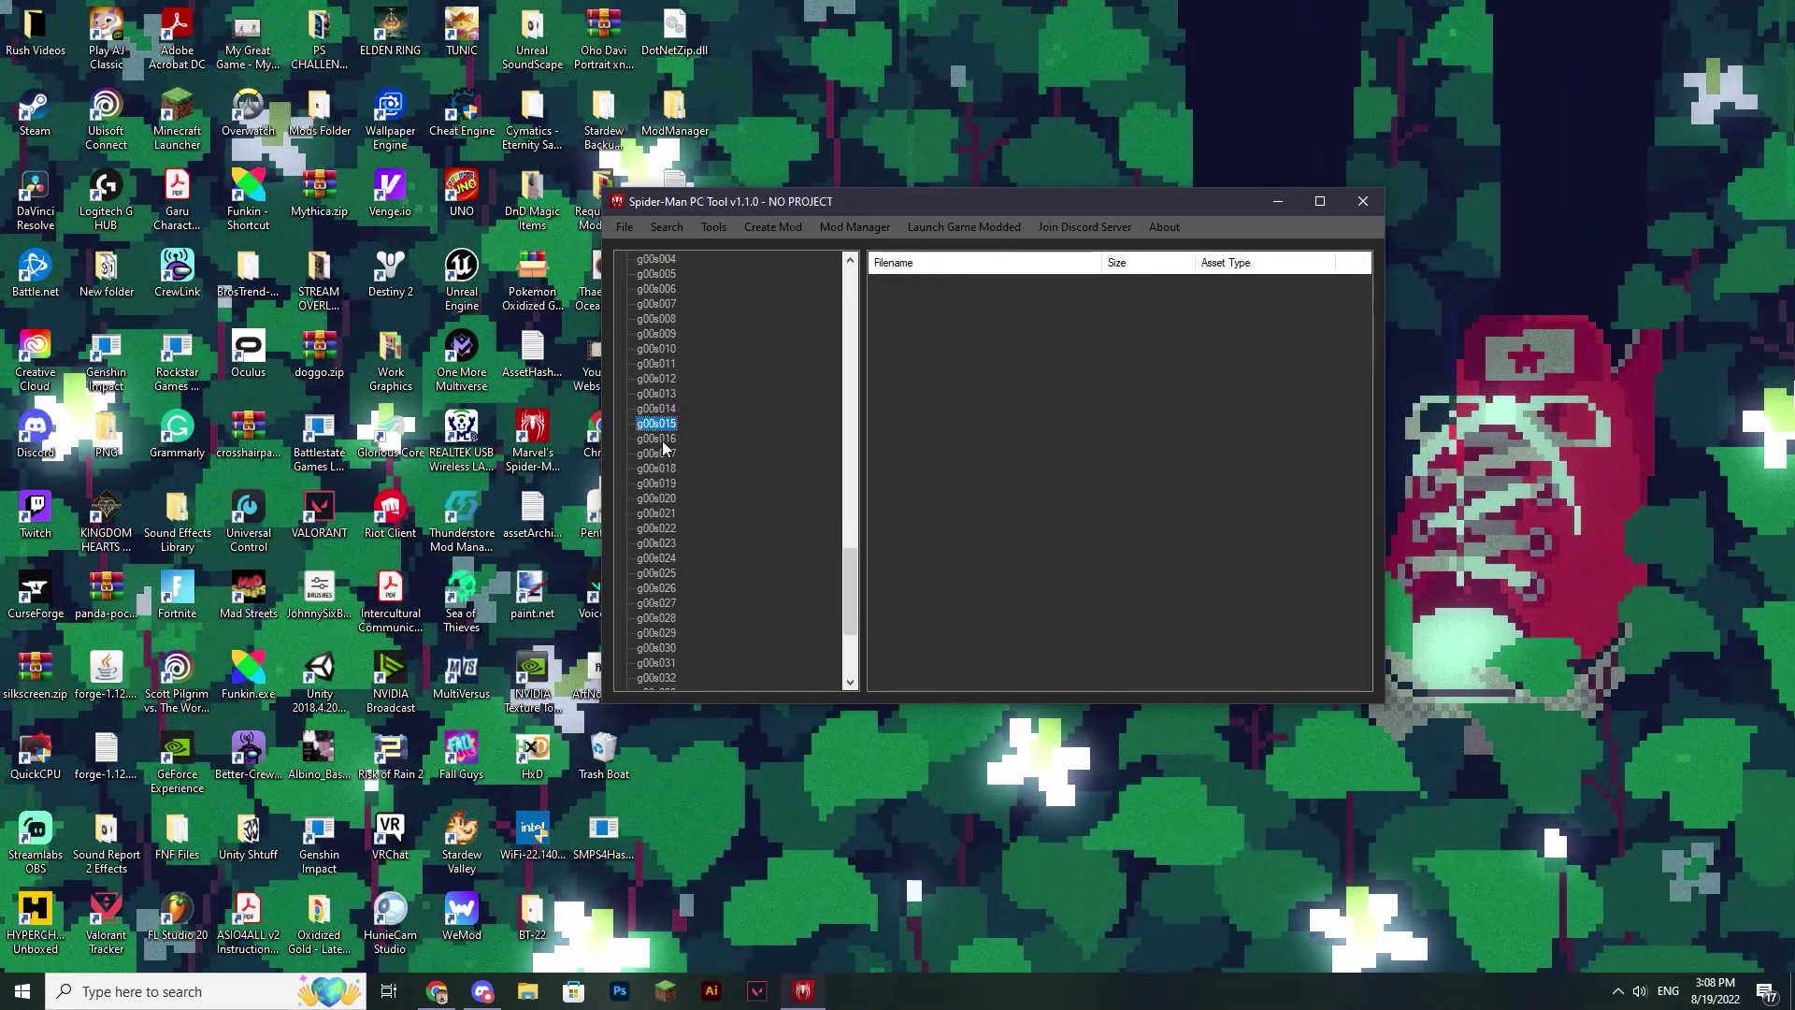
{"action": "left_click", "coordinate": [668, 439]}
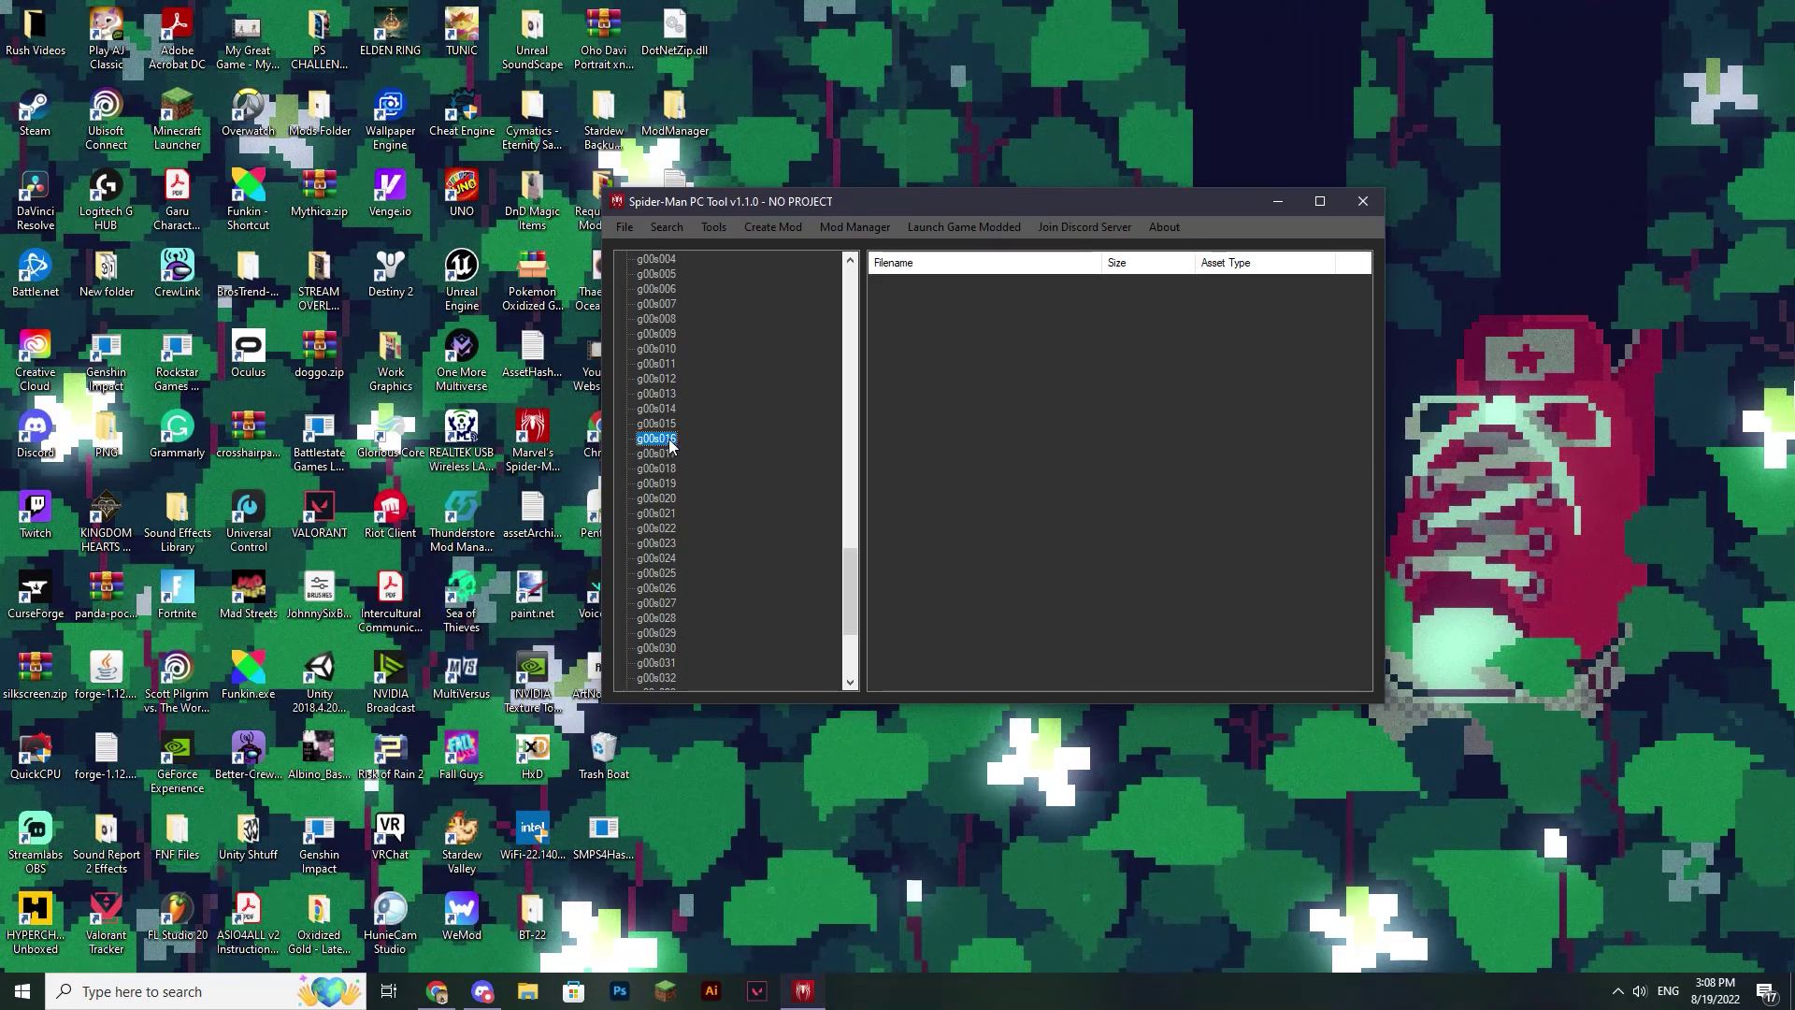
{"action": "double_click", "coordinate": [659, 439]}
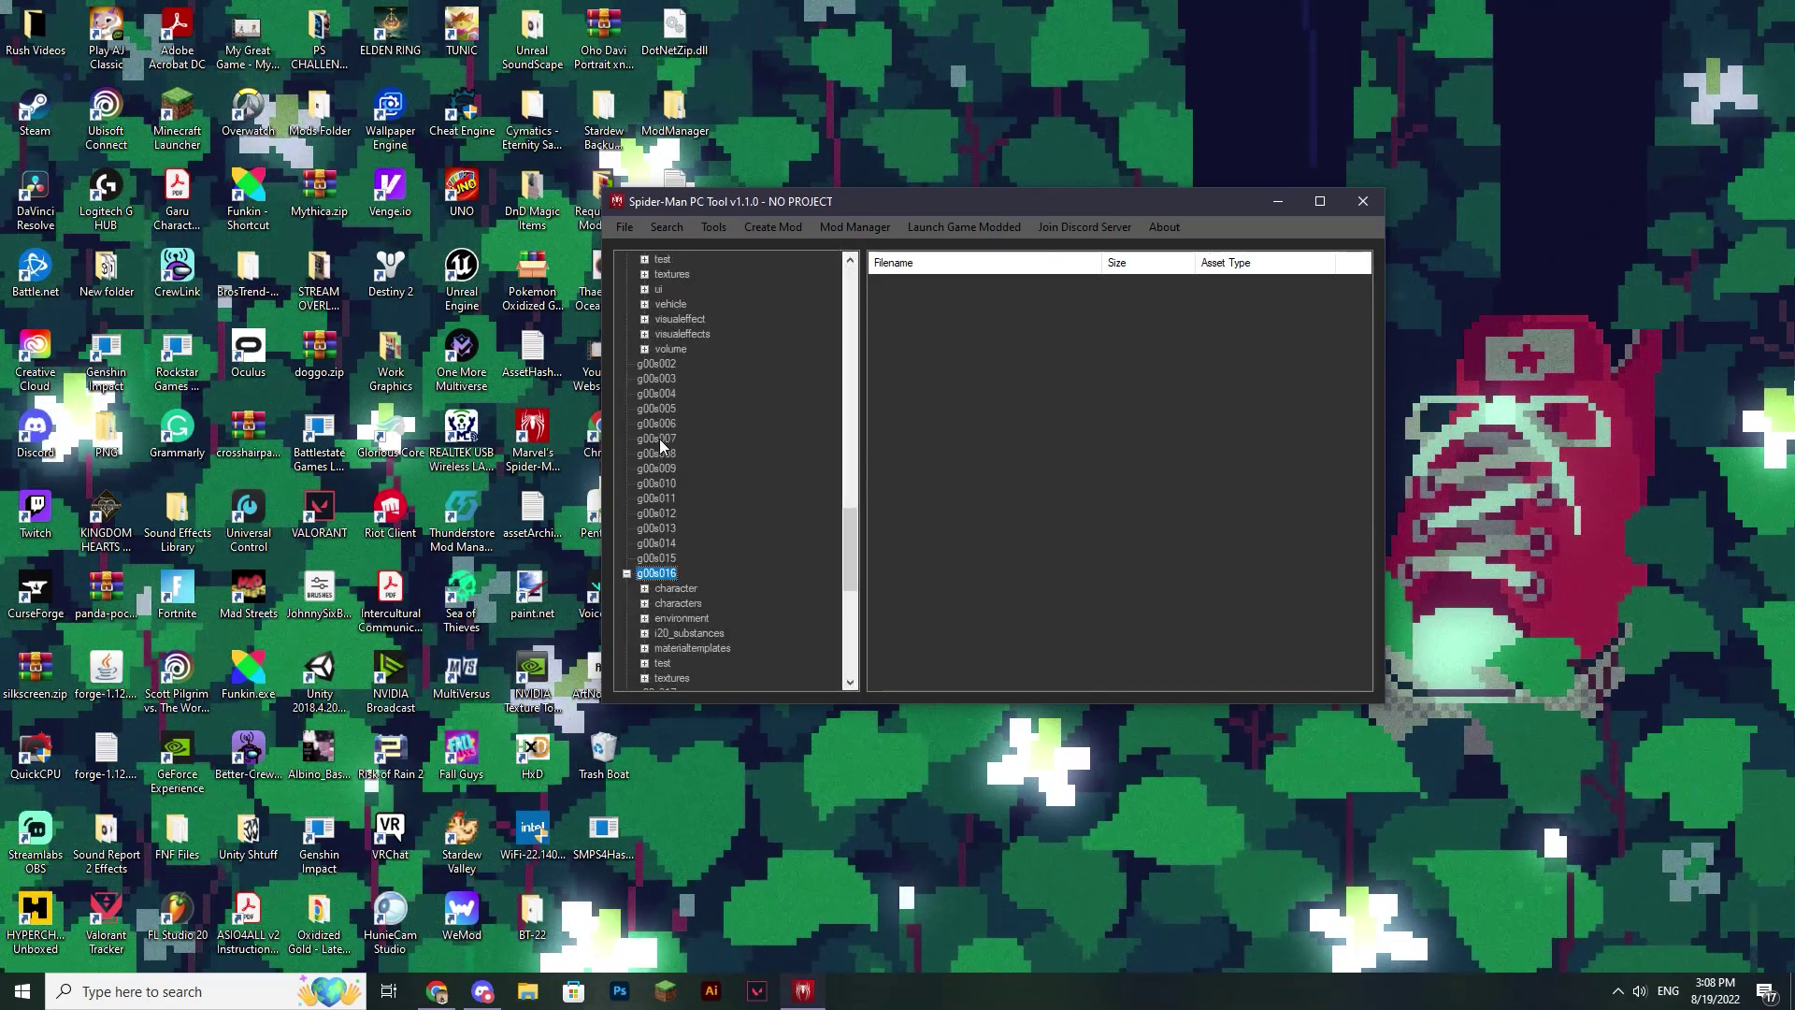
{"action": "scroll", "coordinate": [665, 580], "scroll_direction": "down", "scroll_amount": 2}
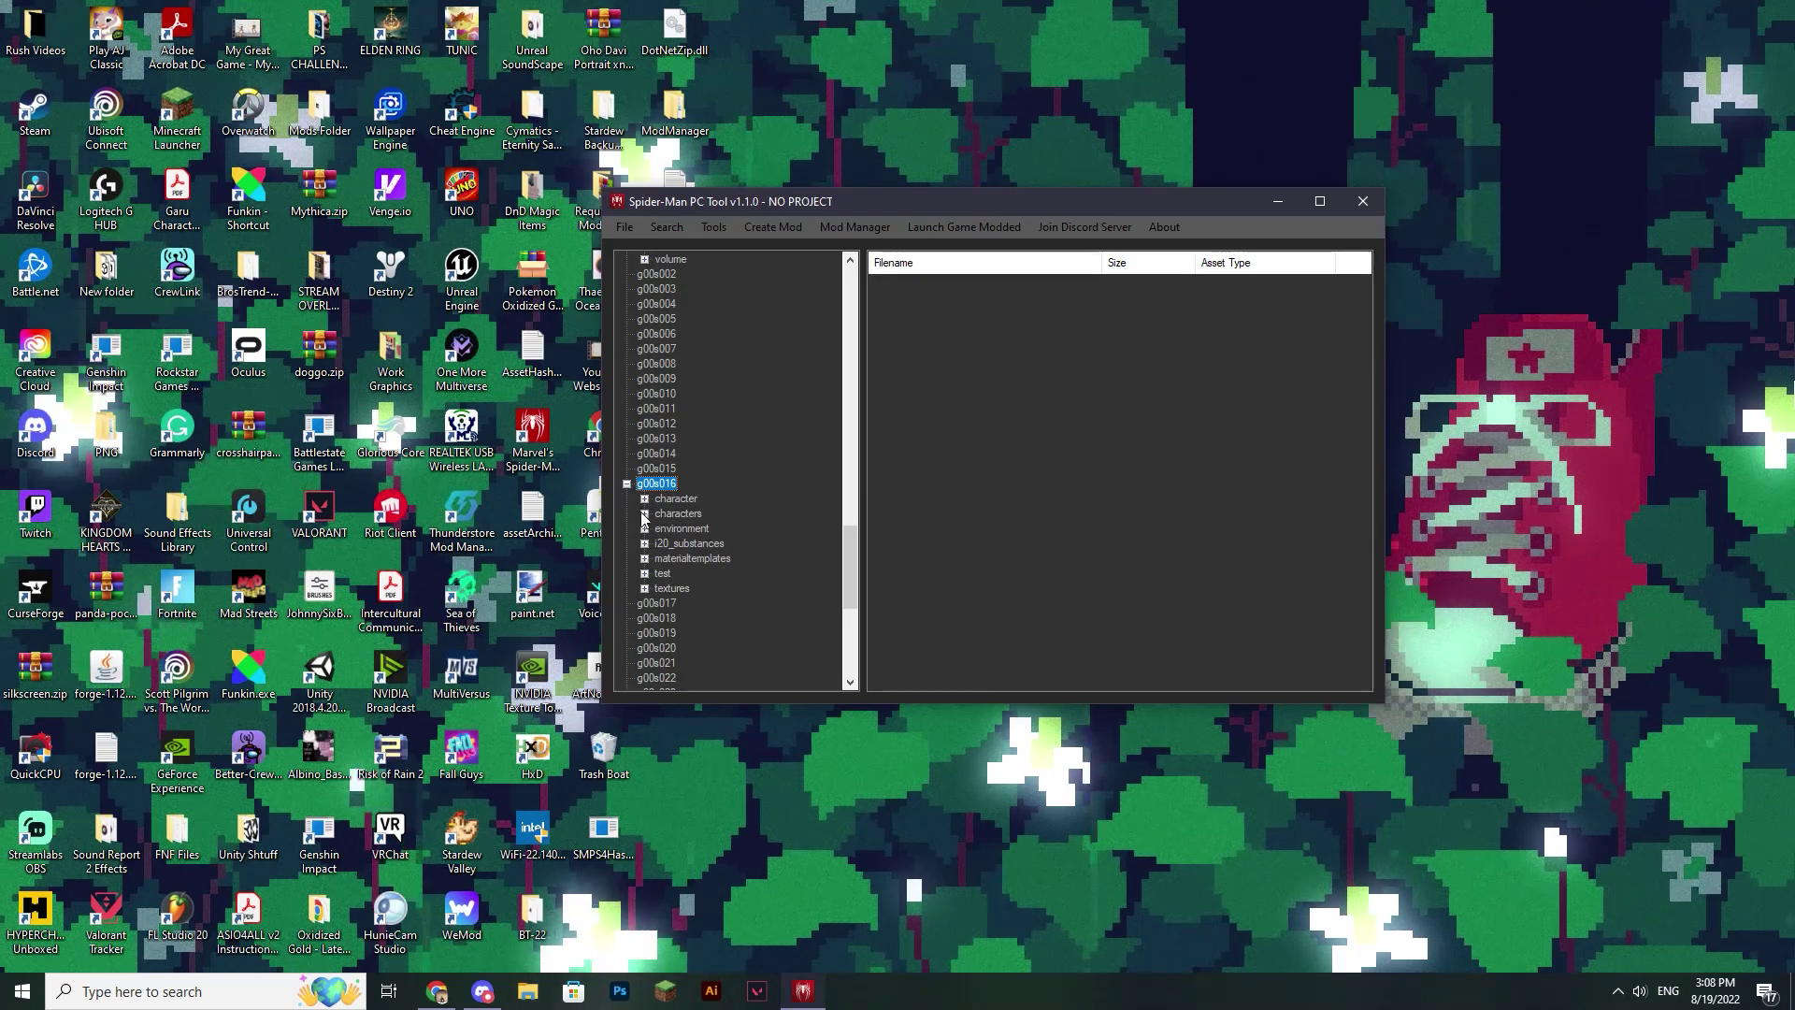
{"action": "left_click", "coordinate": [644, 515]}
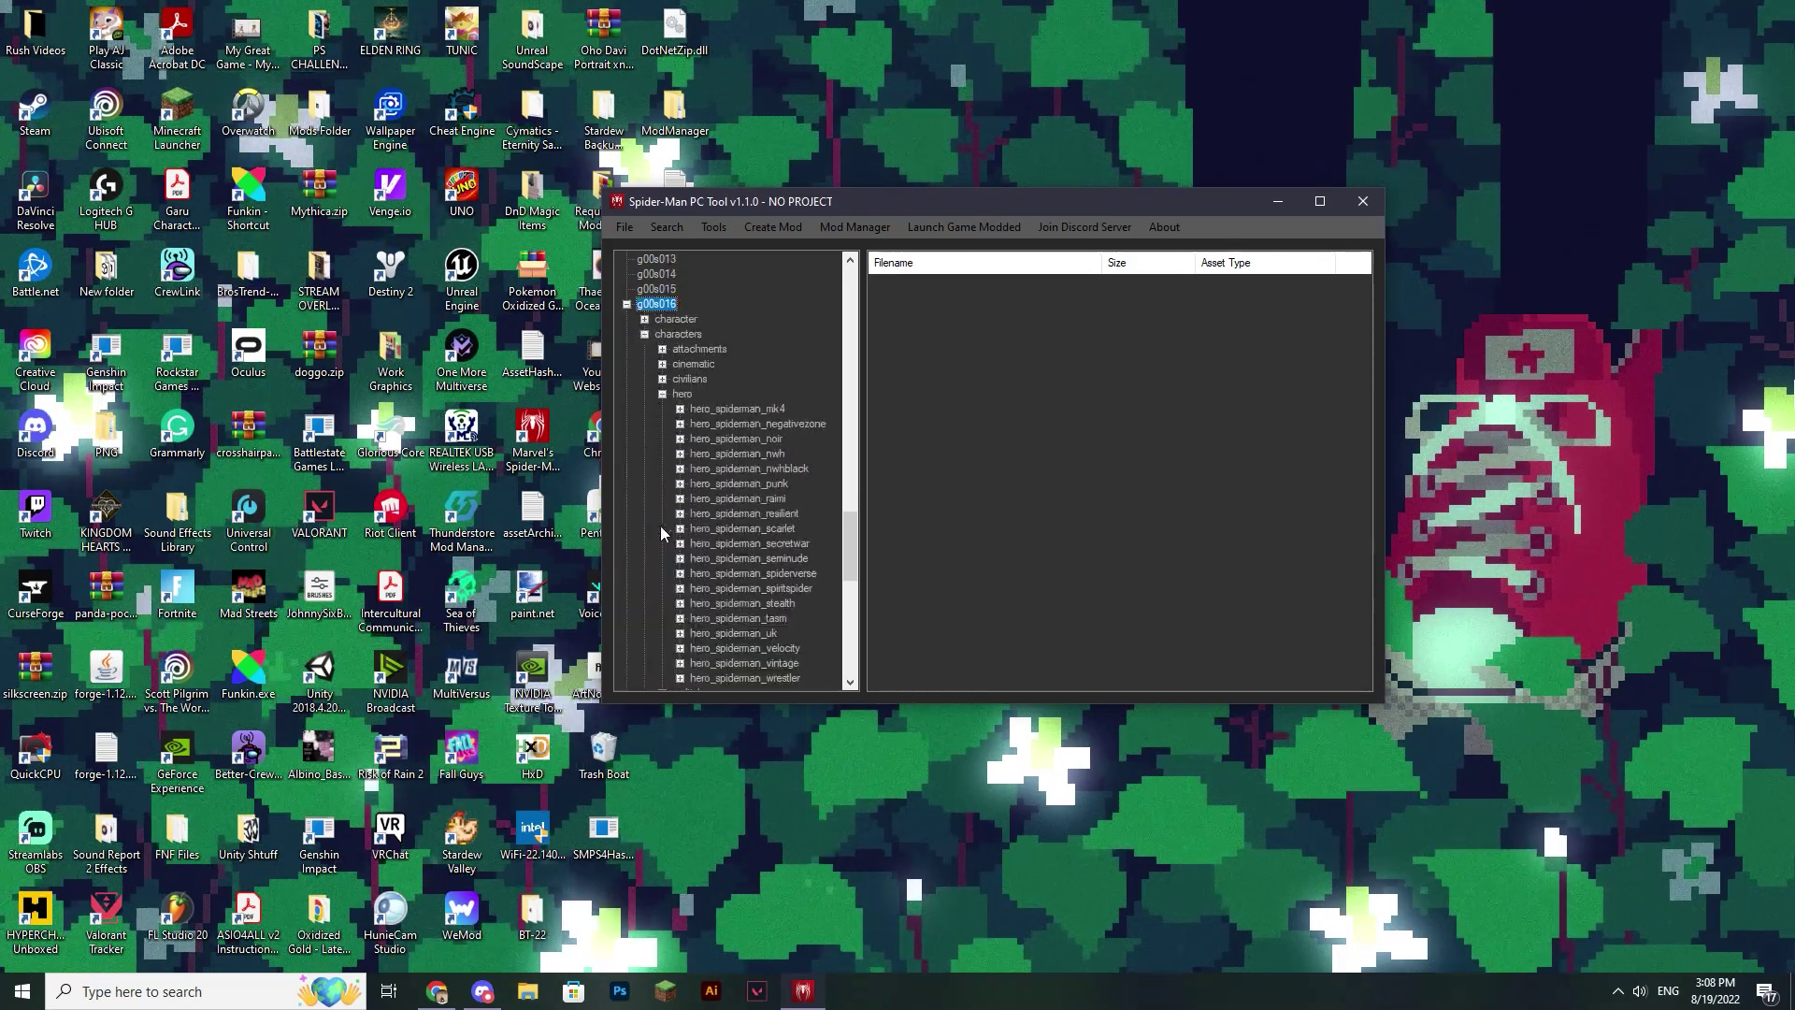
{"action": "scroll", "coordinate": [660, 525], "scroll_direction": "down", "scroll_amount": 2}
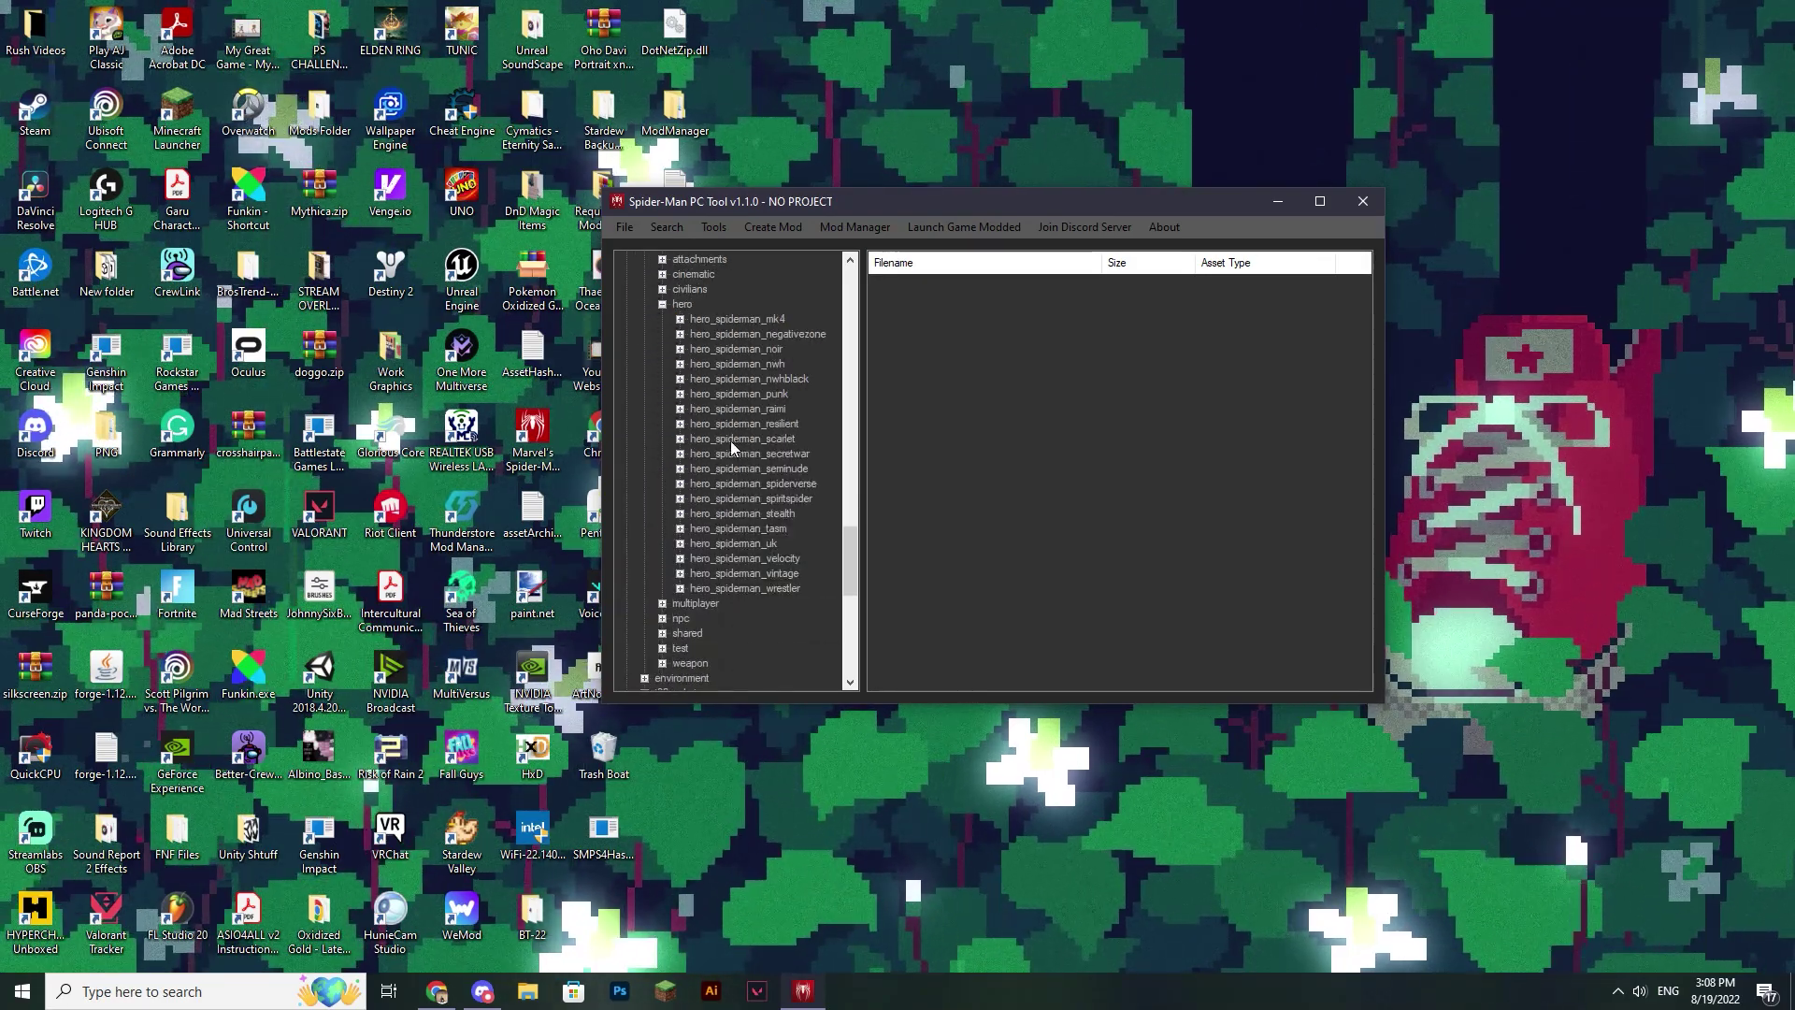
{"action": "left_click", "coordinate": [680, 393]}
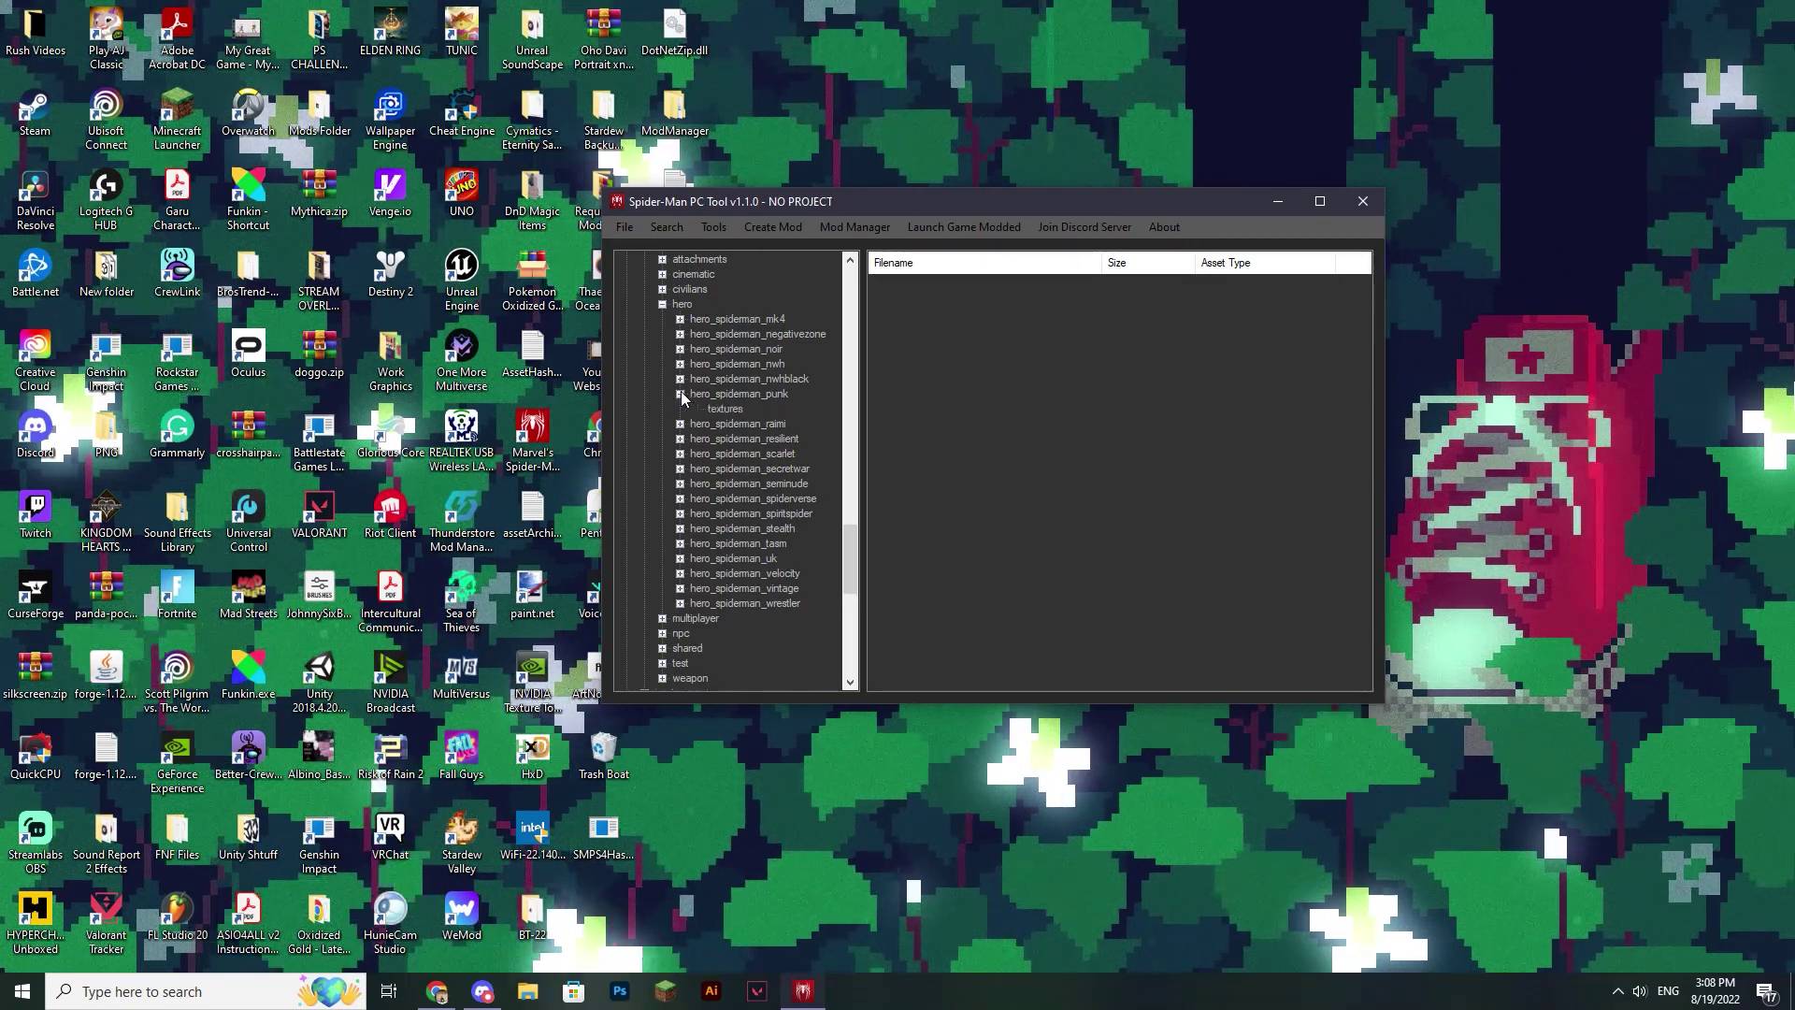
{"action": "left_click", "coordinate": [716, 410]}
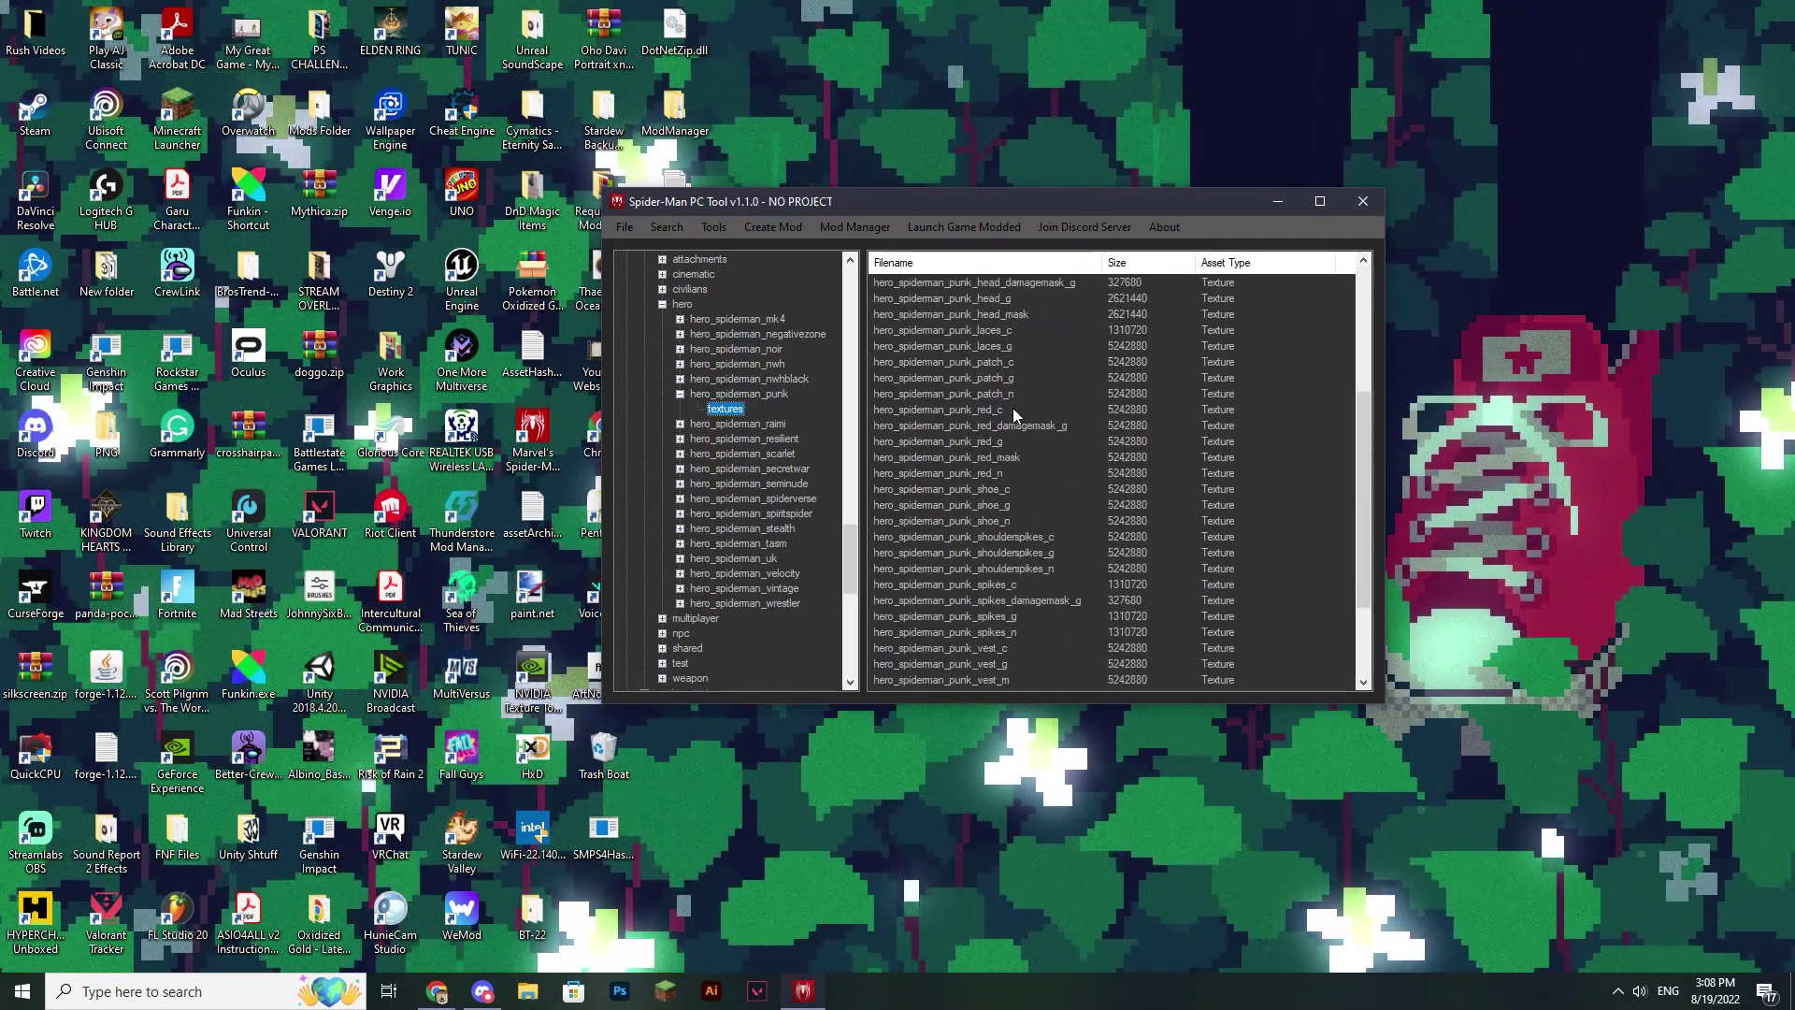
{"action": "scroll", "coordinate": [1013, 408], "scroll_direction": "down", "scroll_amount": 1}
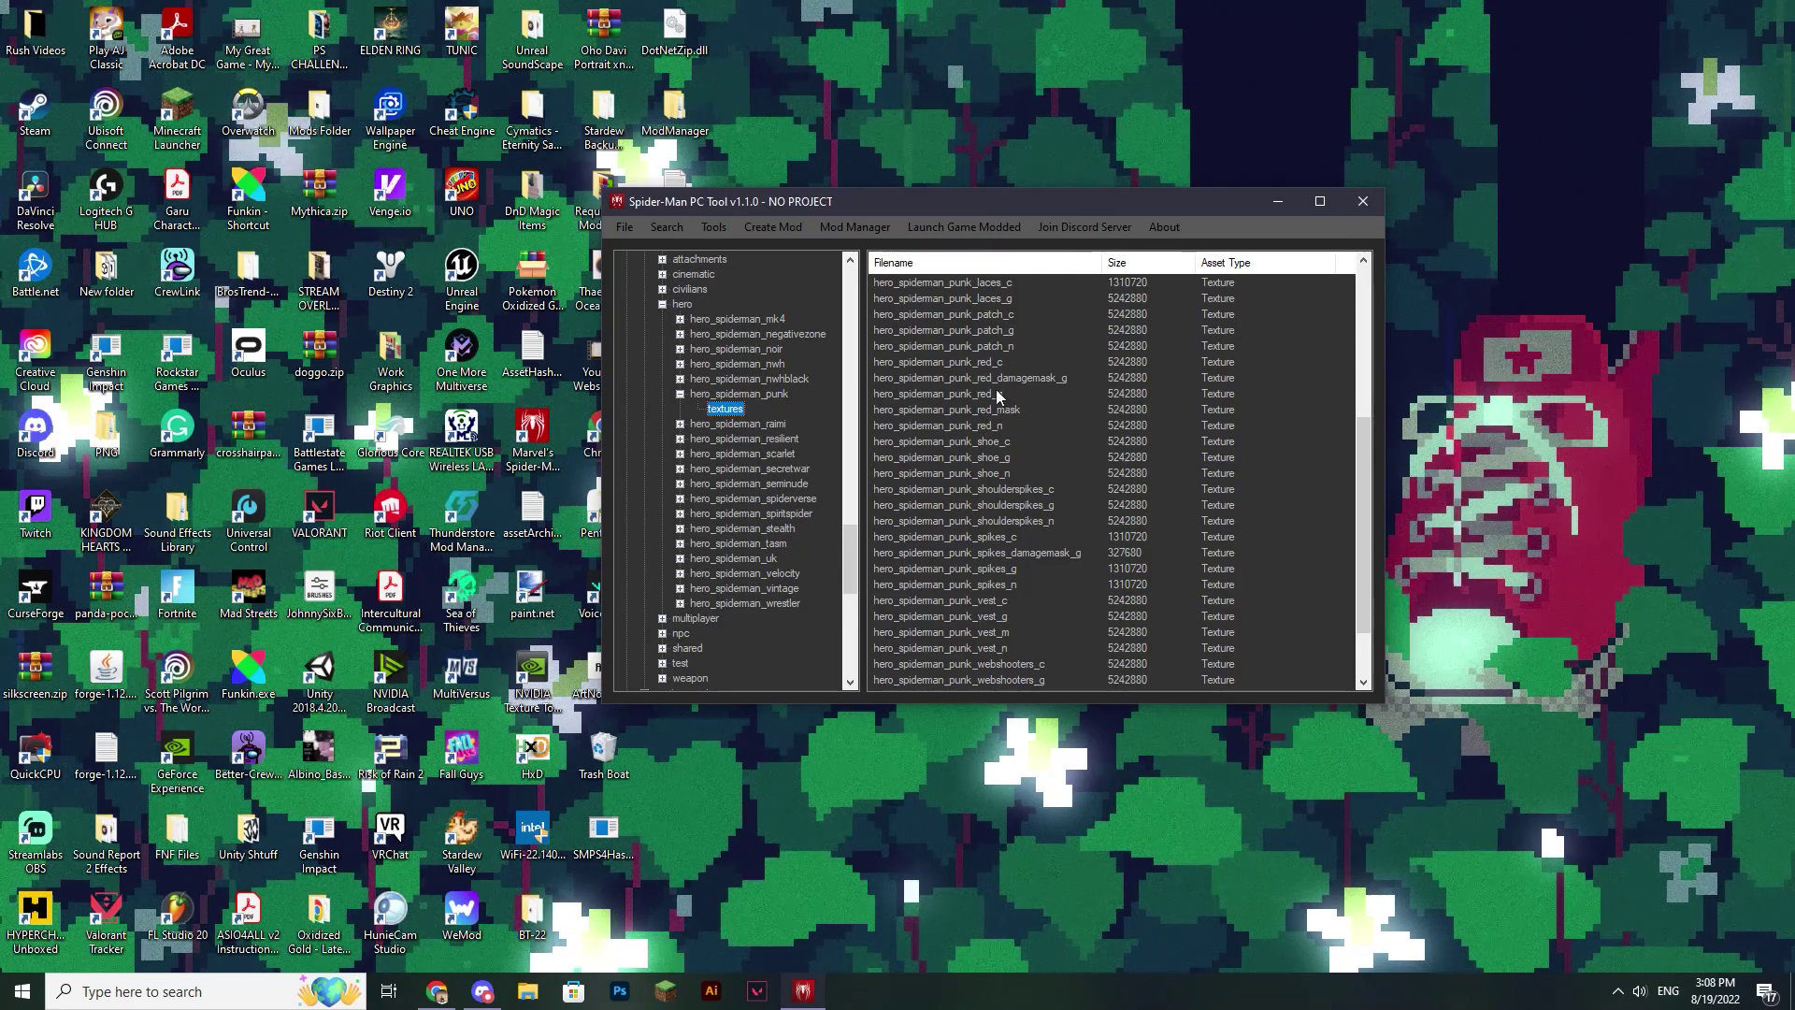
{"action": "left_click", "coordinate": [966, 363]}
Step: Extract it to Tutorial Video as hero_spiderman_punk_red_c_hd.texture, then minimize the tool
{"action": "right_click", "coordinate": [966, 363]}
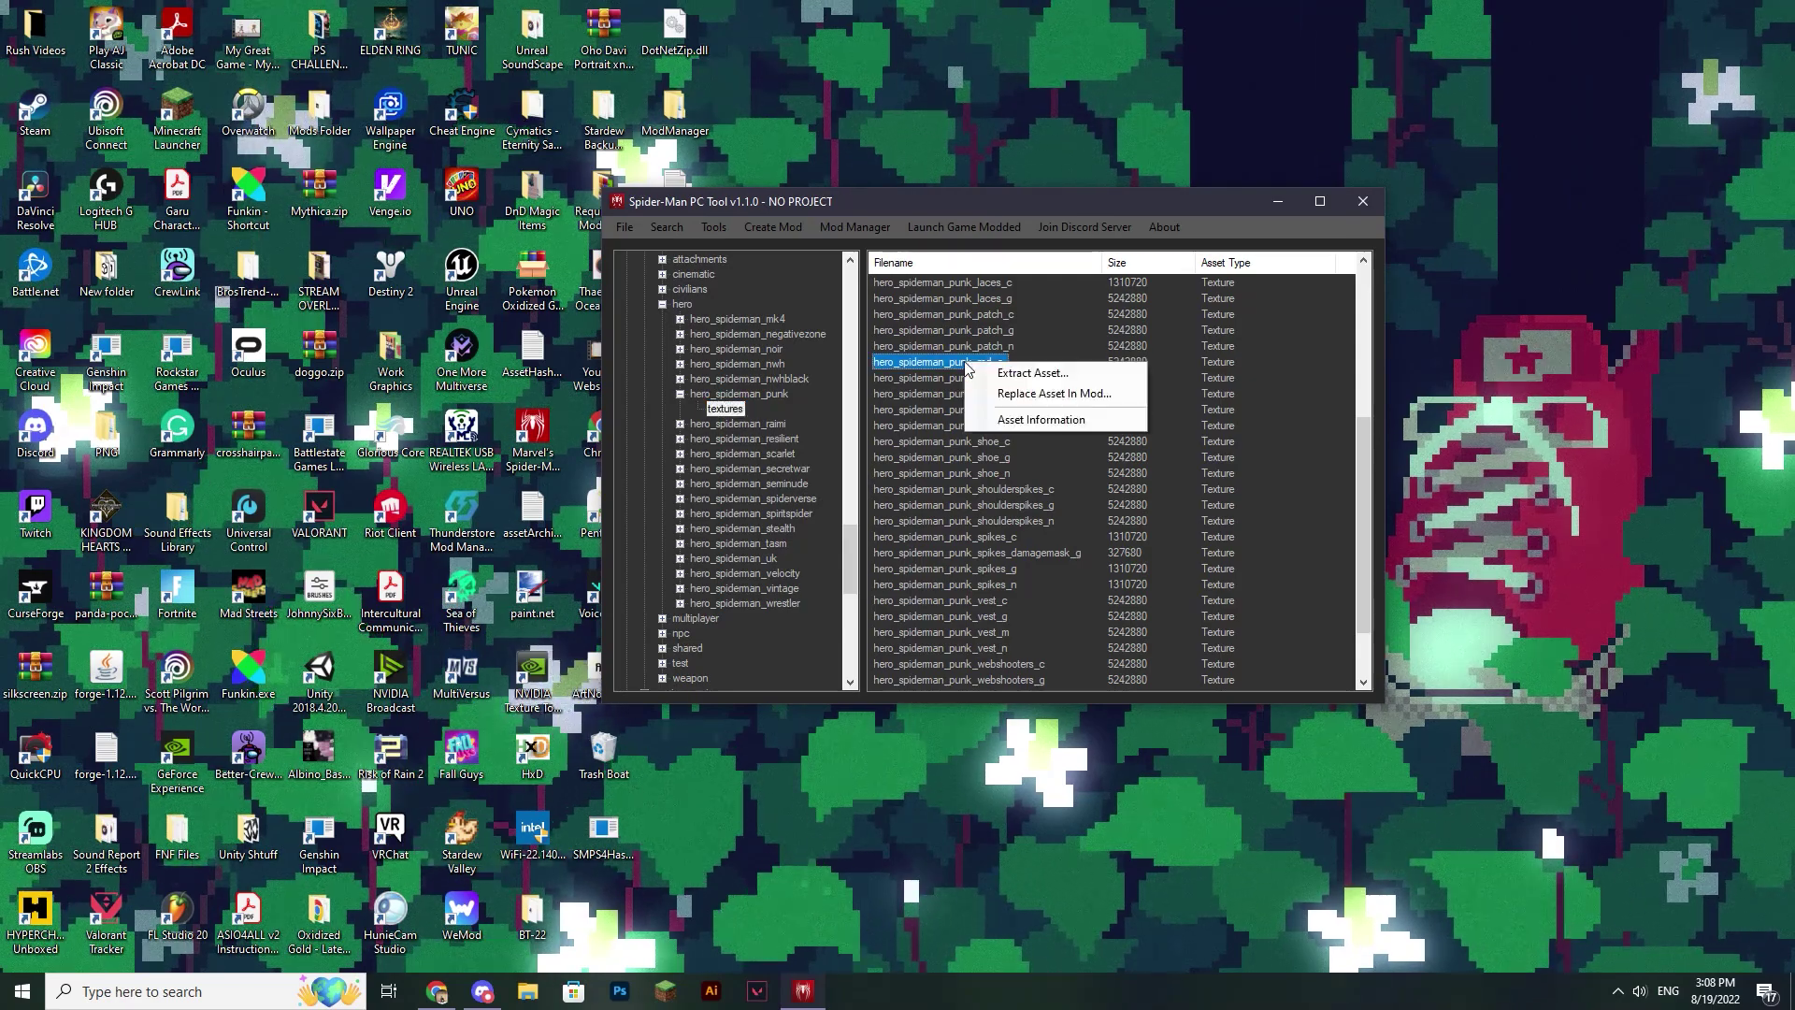
{"action": "left_click", "coordinate": [1048, 374]}
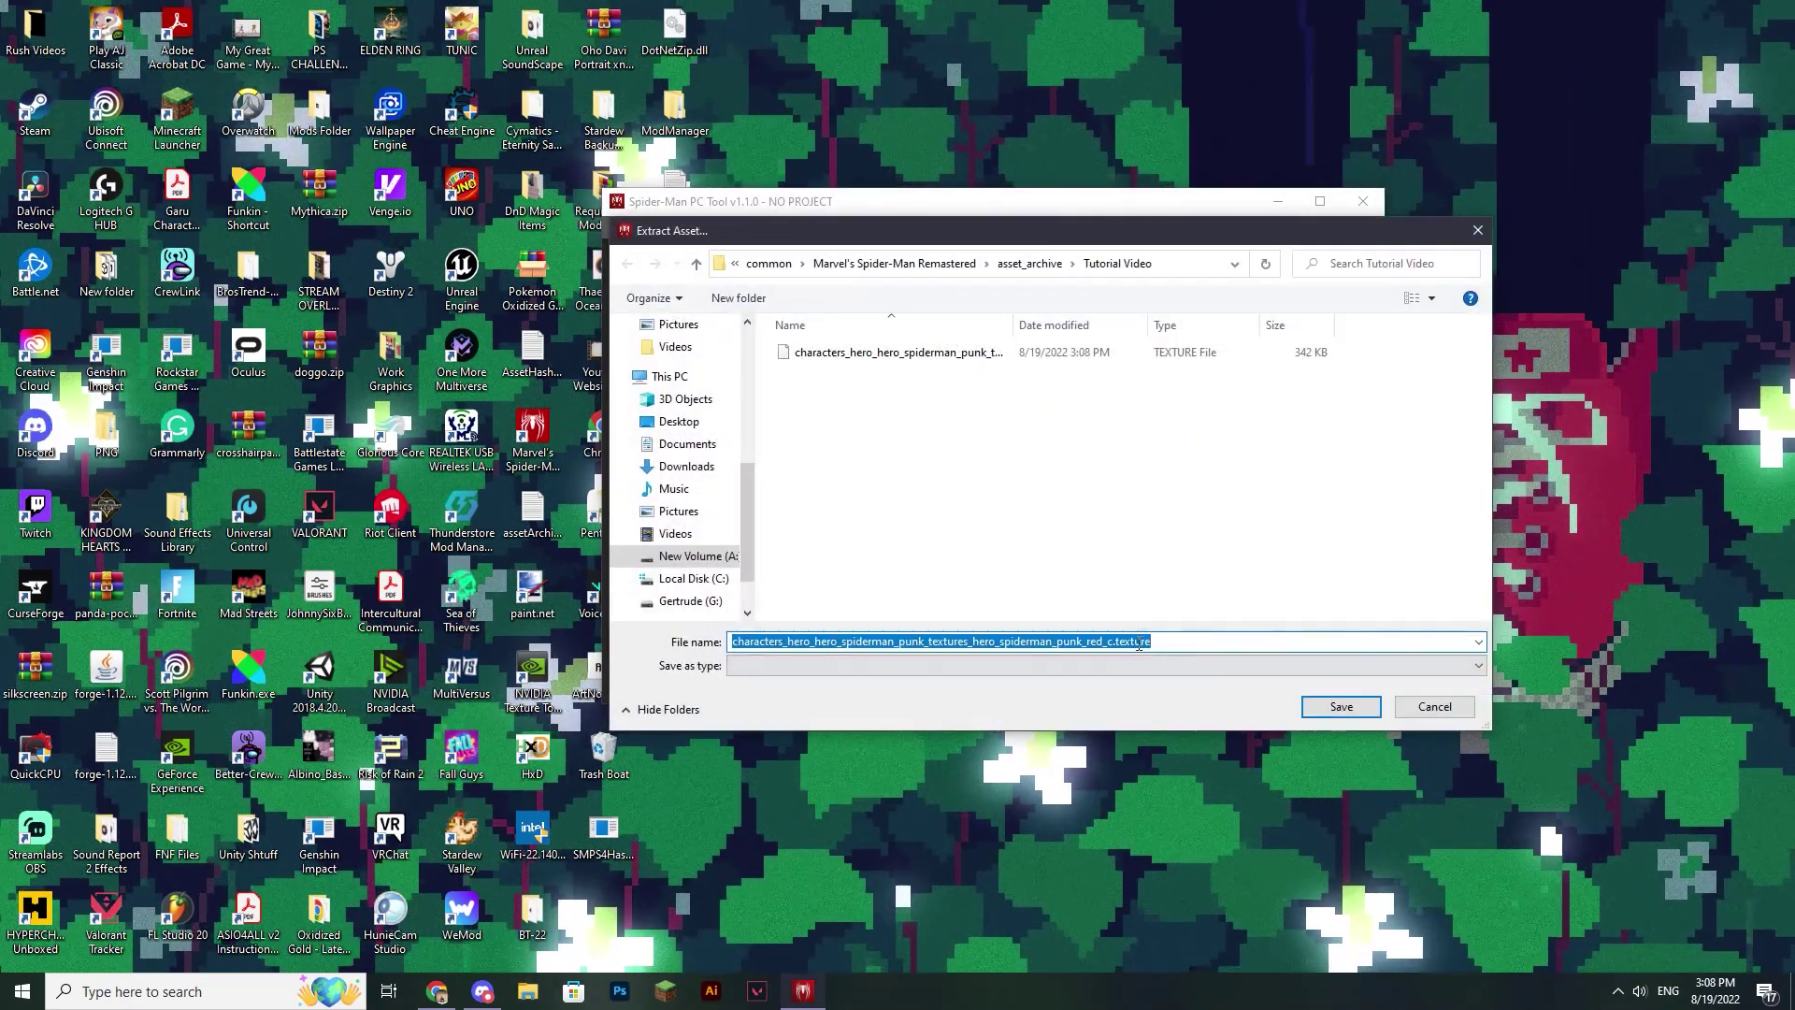
{"action": "left_click", "coordinate": [1113, 641]}
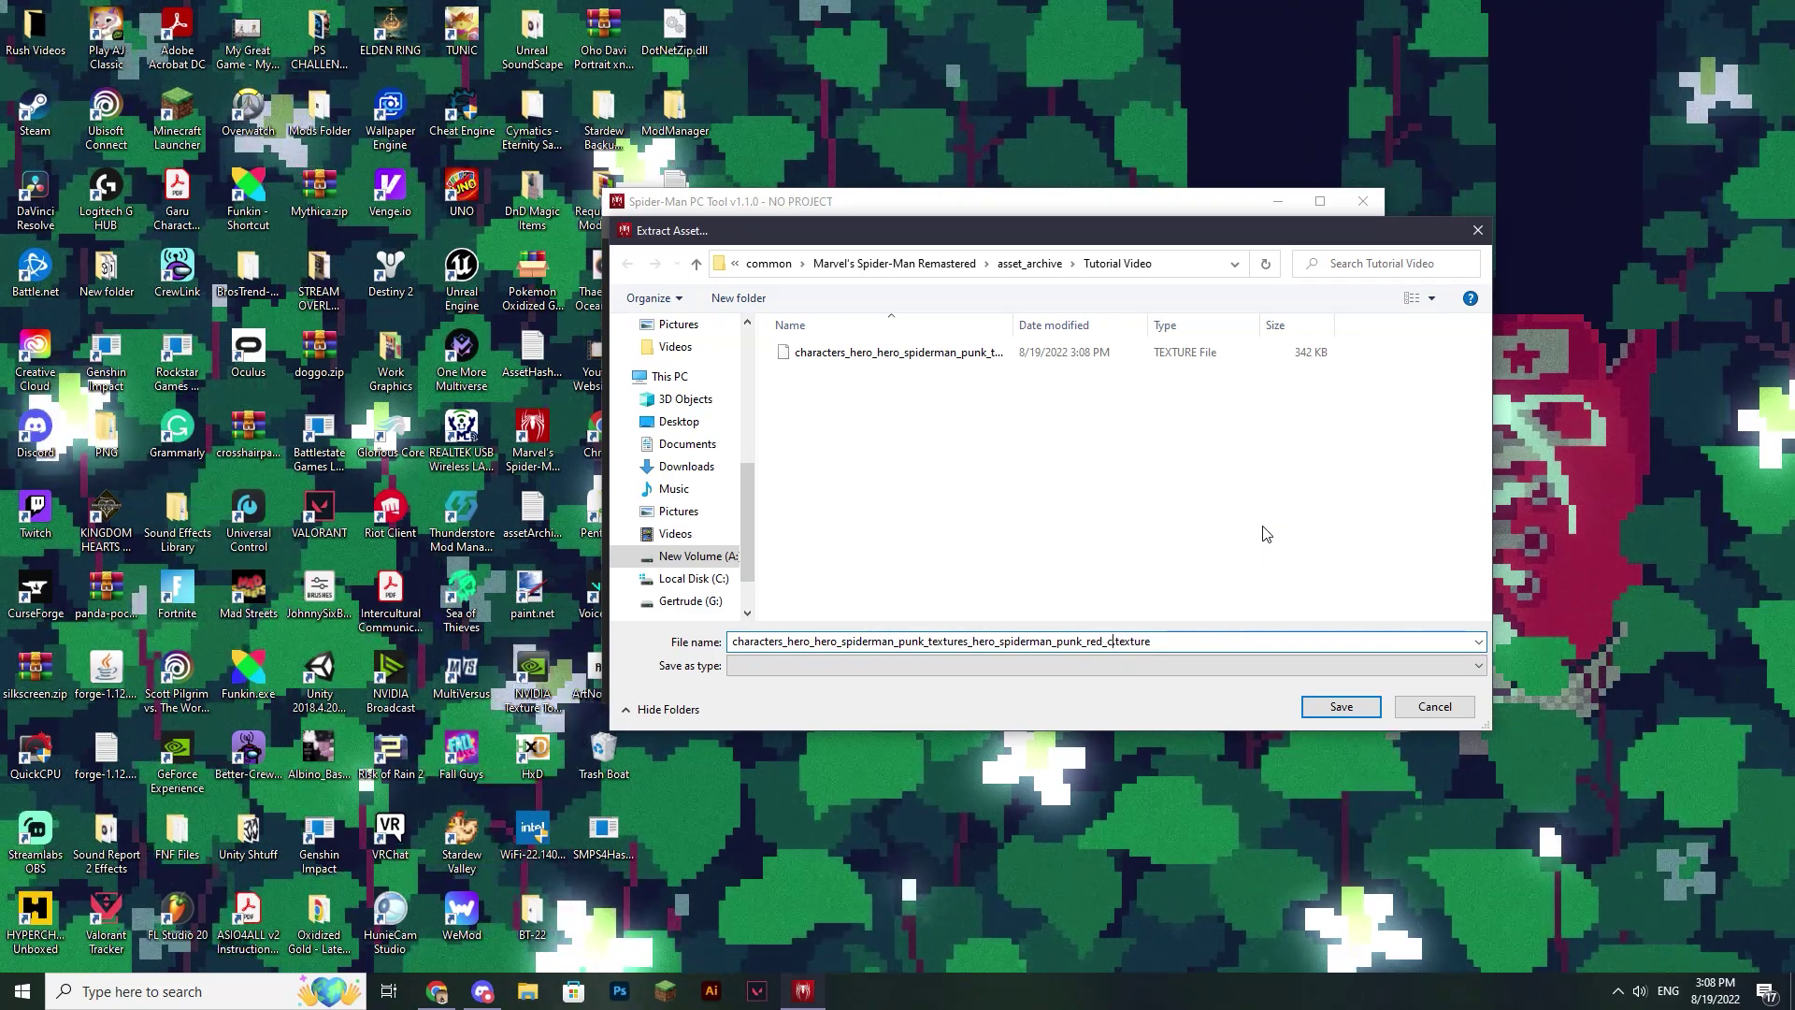
{"action": "type", "text": "_hd."}
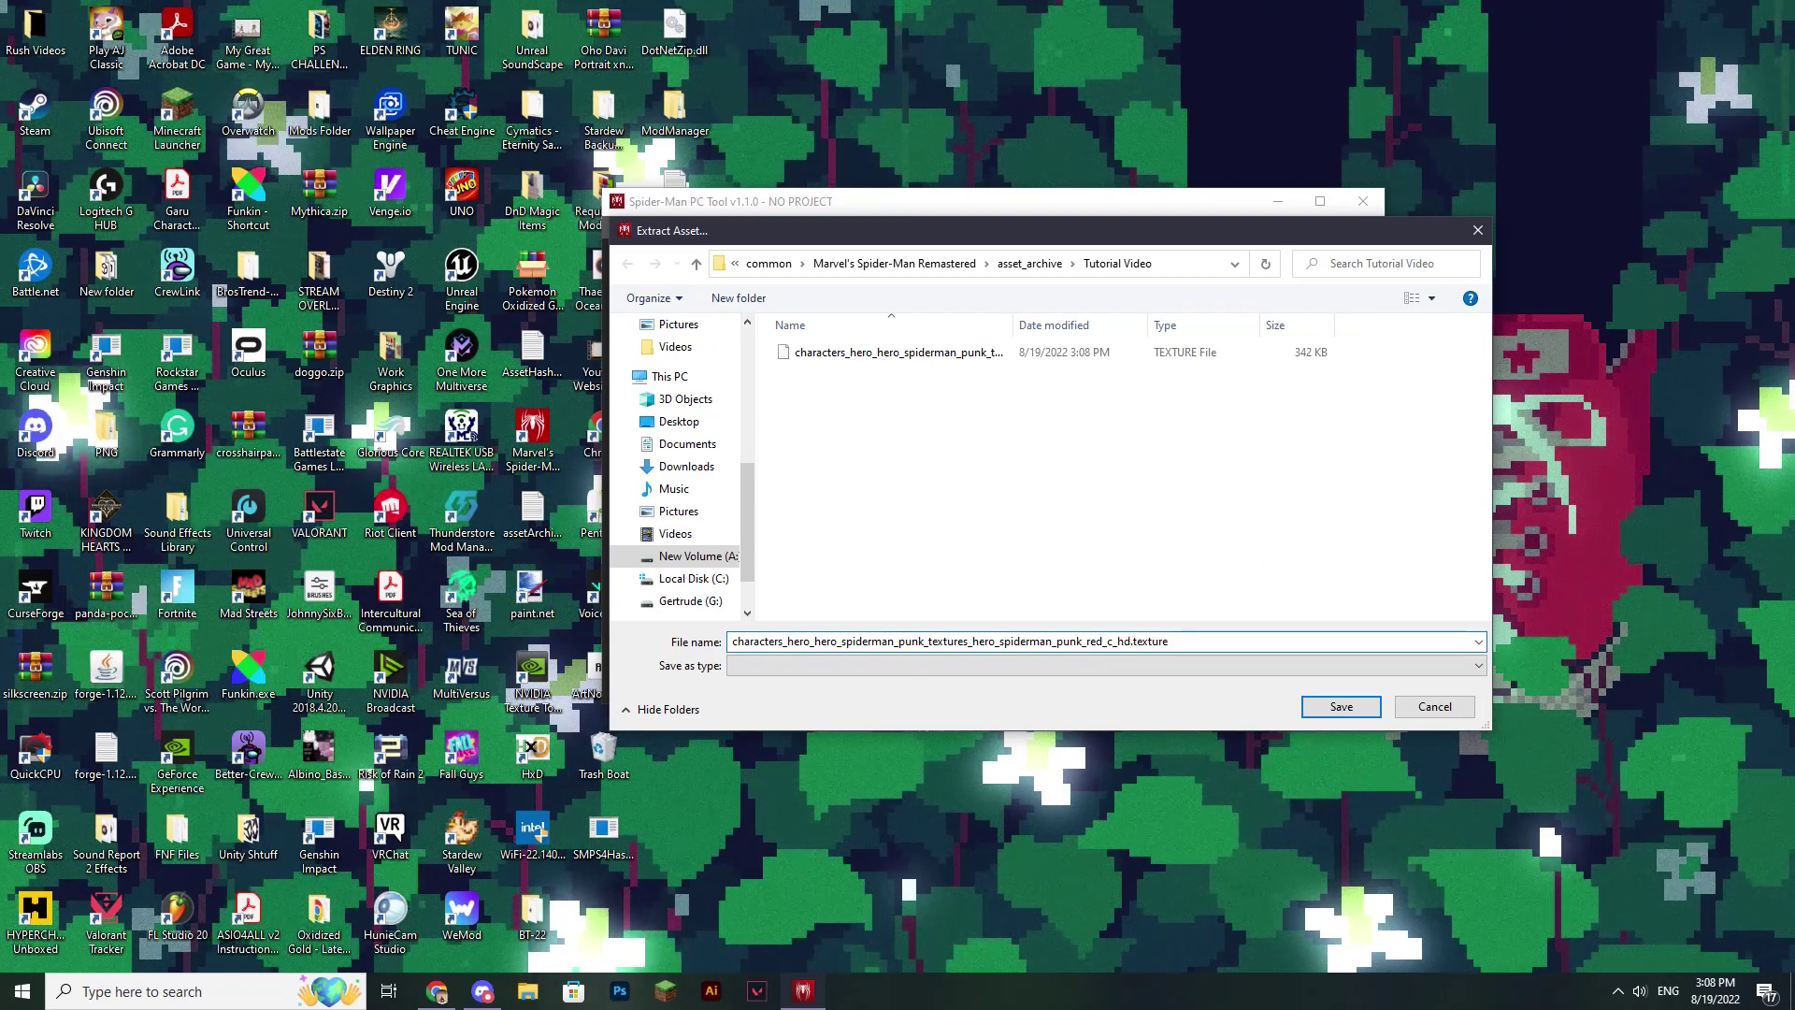
{"action": "key", "text": "Return"}
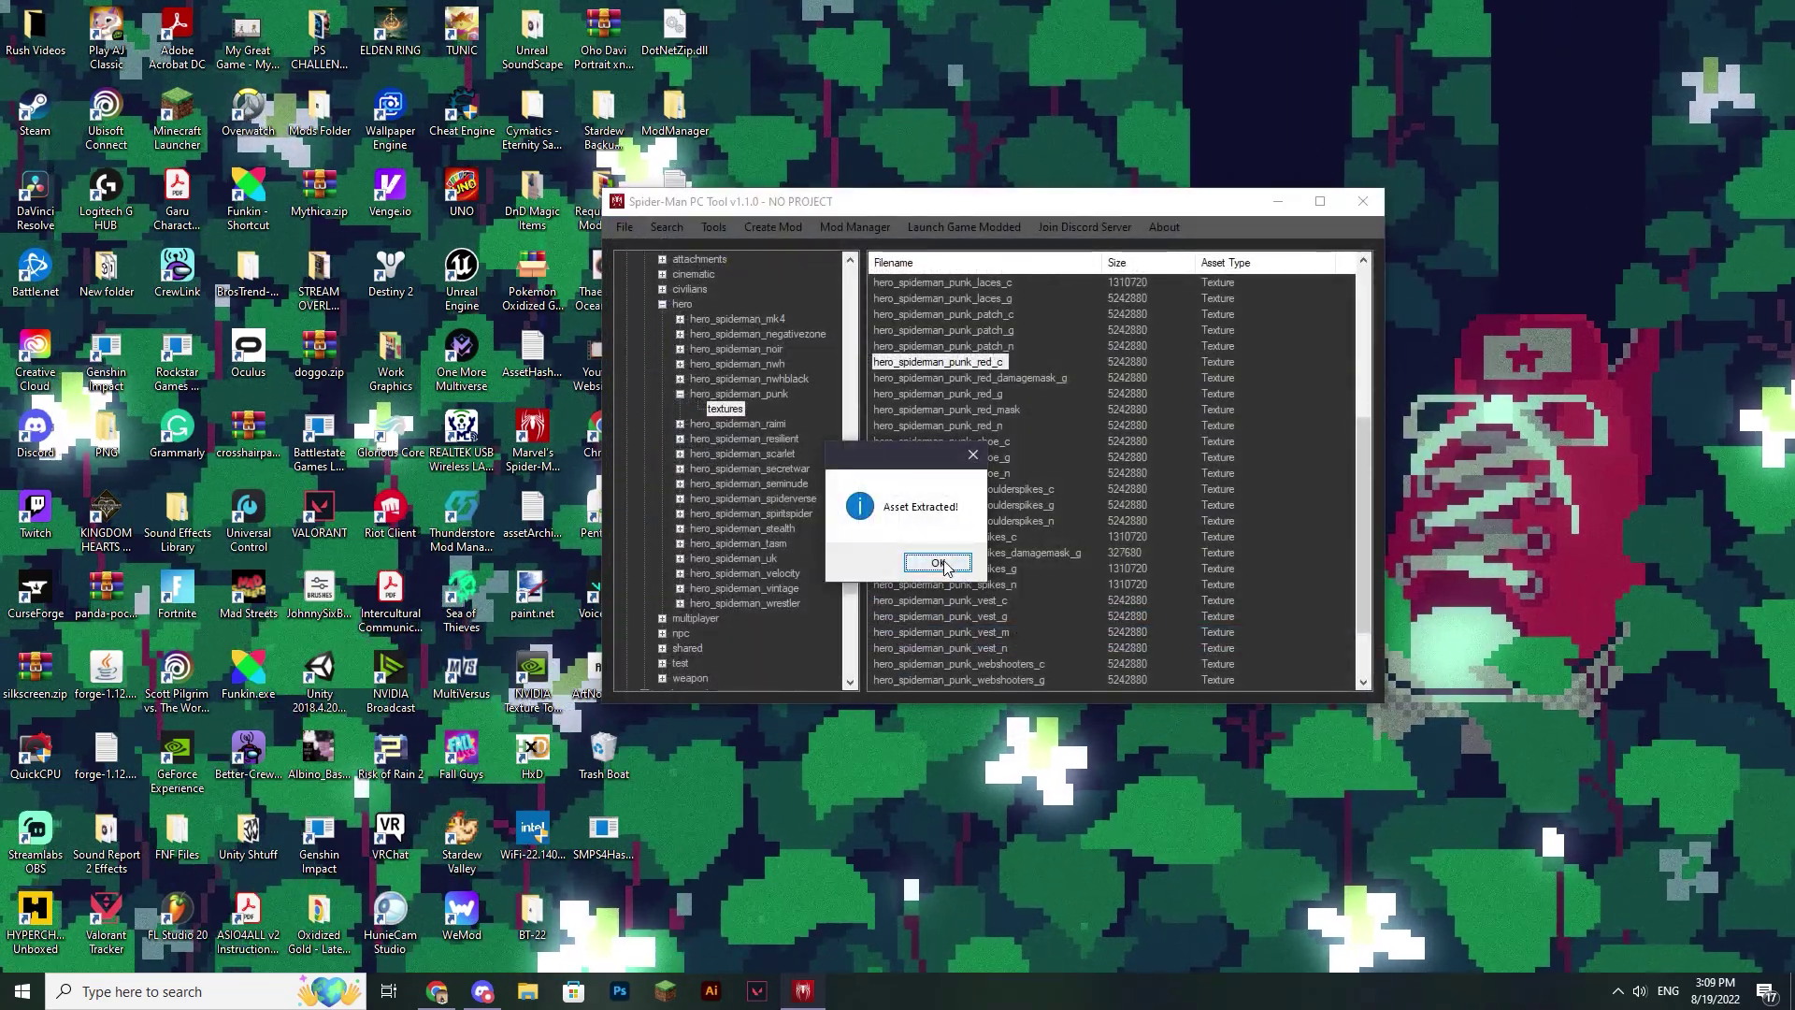
{"action": "left_click", "coordinate": [939, 563]}
{"action": "left_click", "coordinate": [1277, 198]}
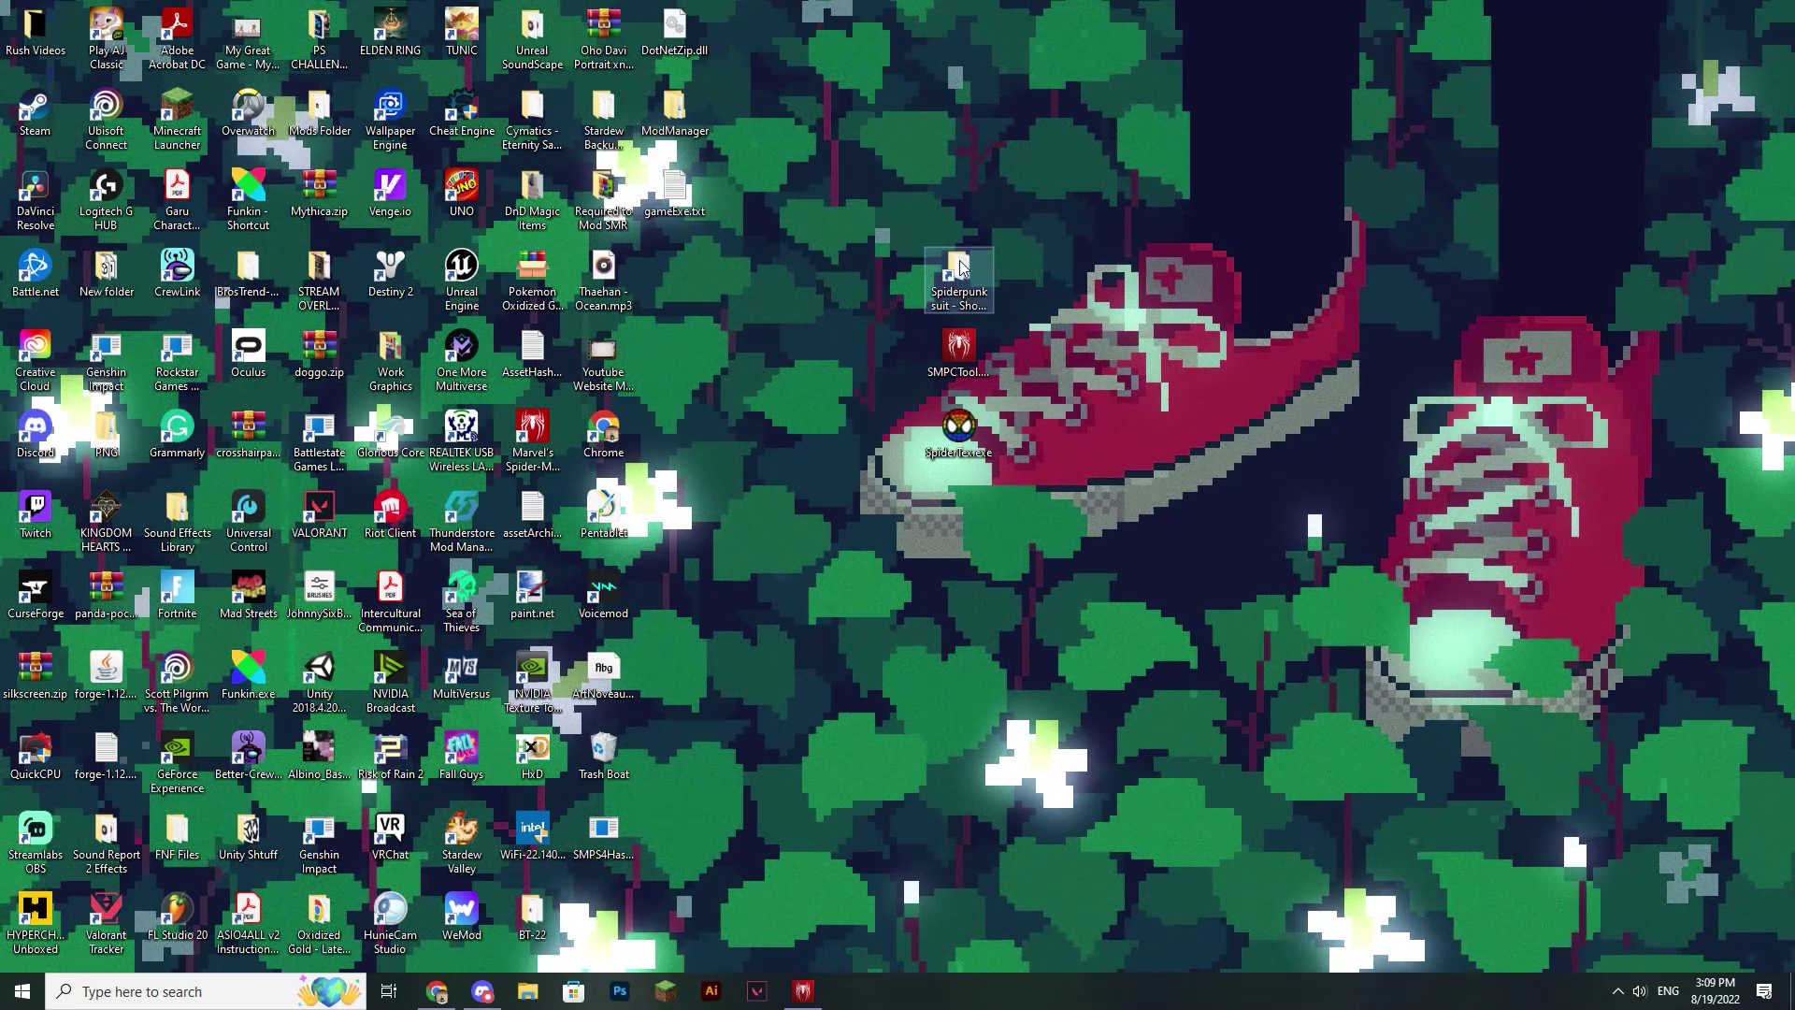
Step: Open Tutorial Video via the Spiderpunk suit shortcut and list its textures in Content layout
{"action": "double_click", "coordinate": [959, 271]}
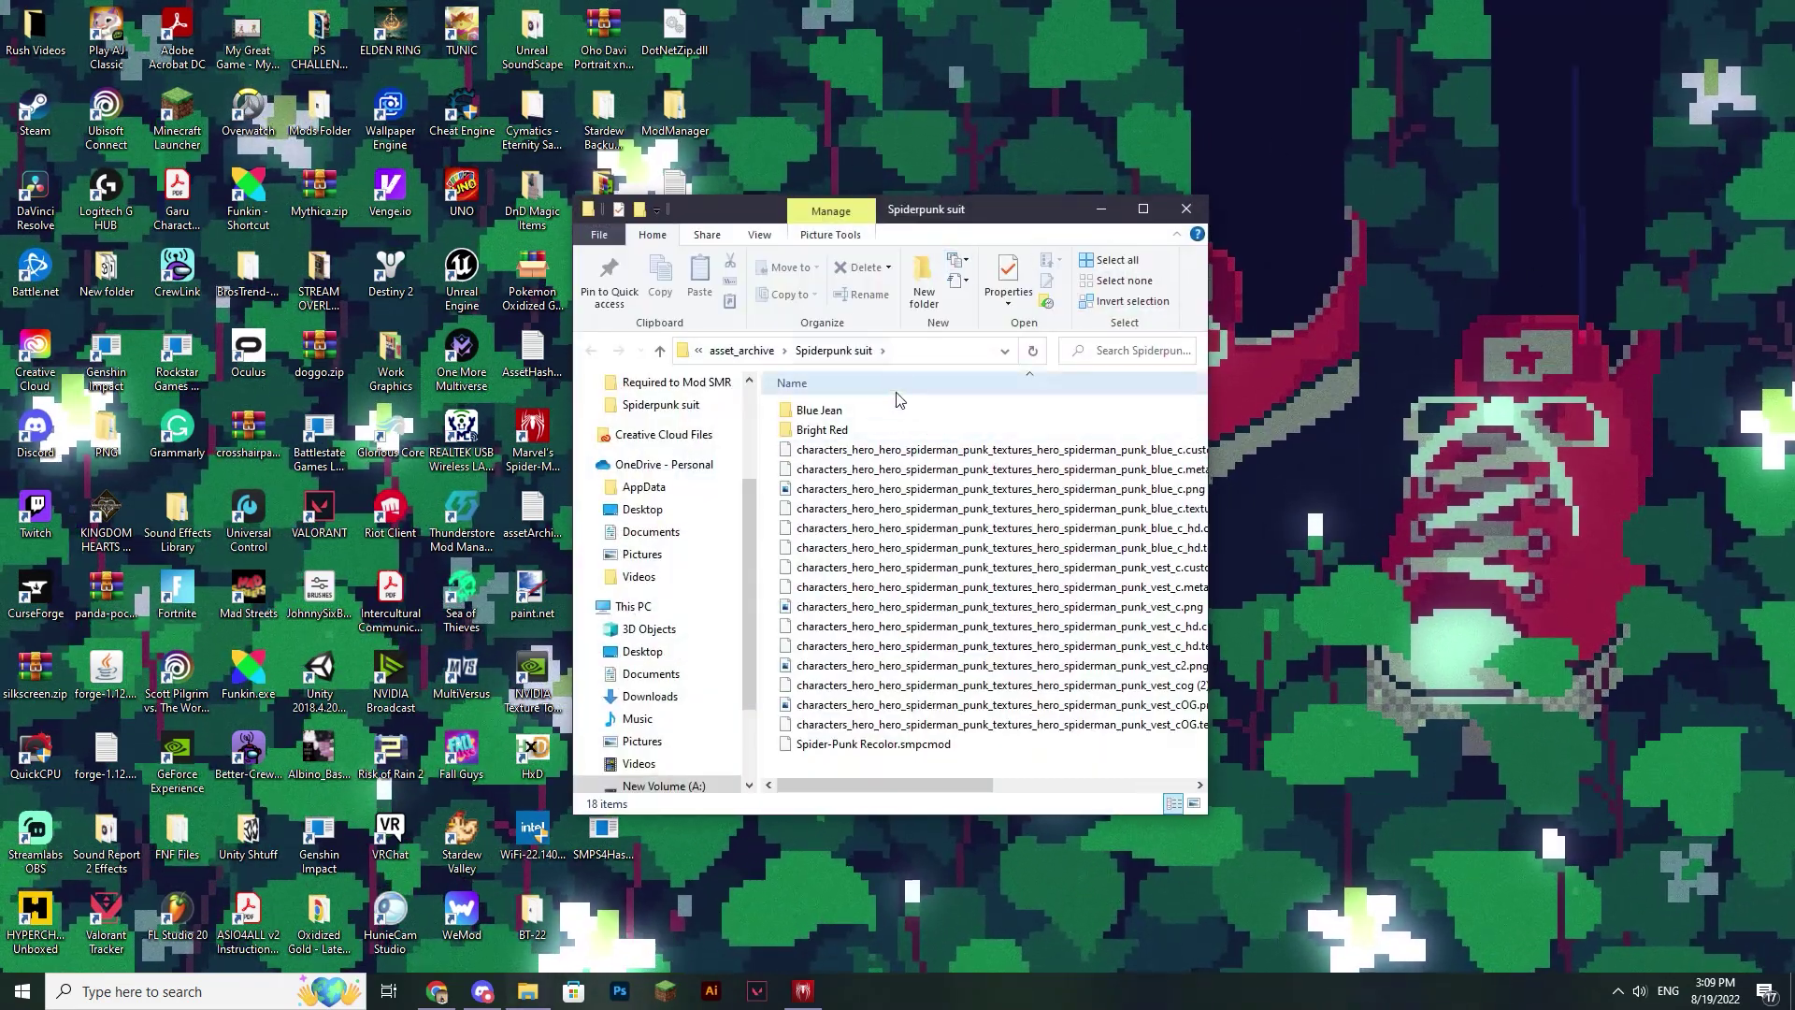
{"action": "left_click", "coordinate": [749, 360]}
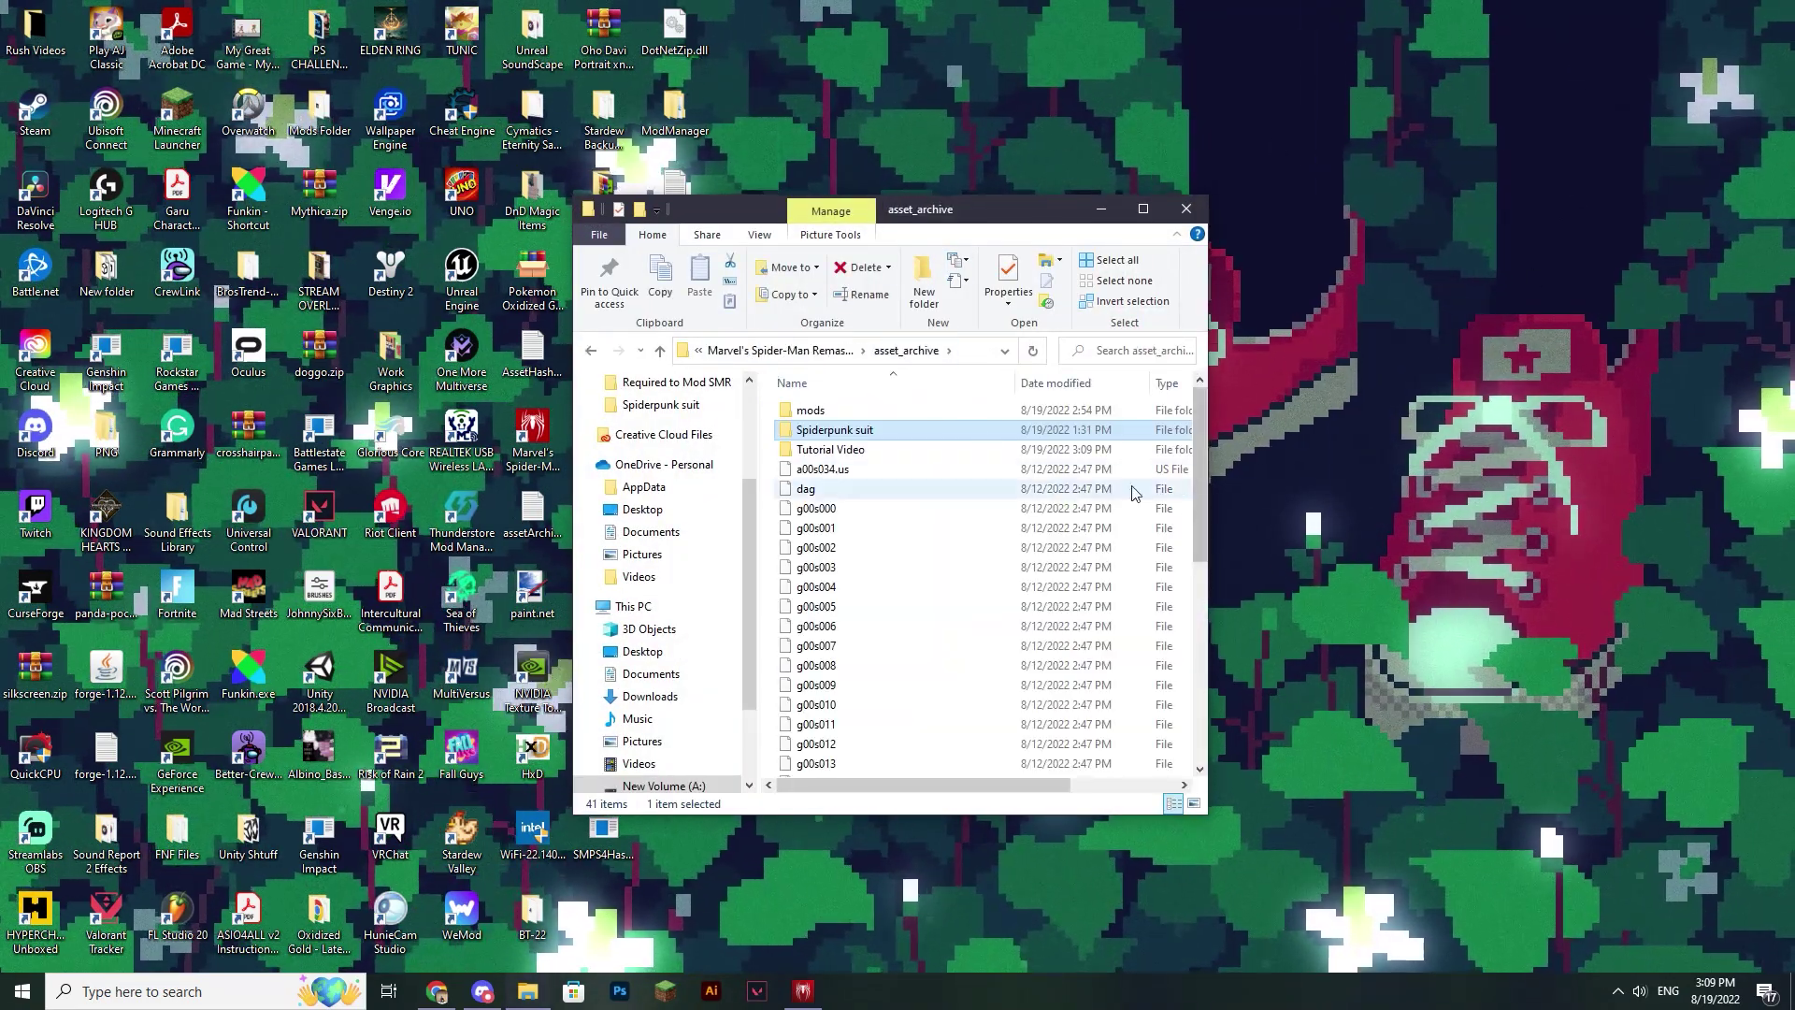
{"action": "double_click", "coordinate": [888, 451]}
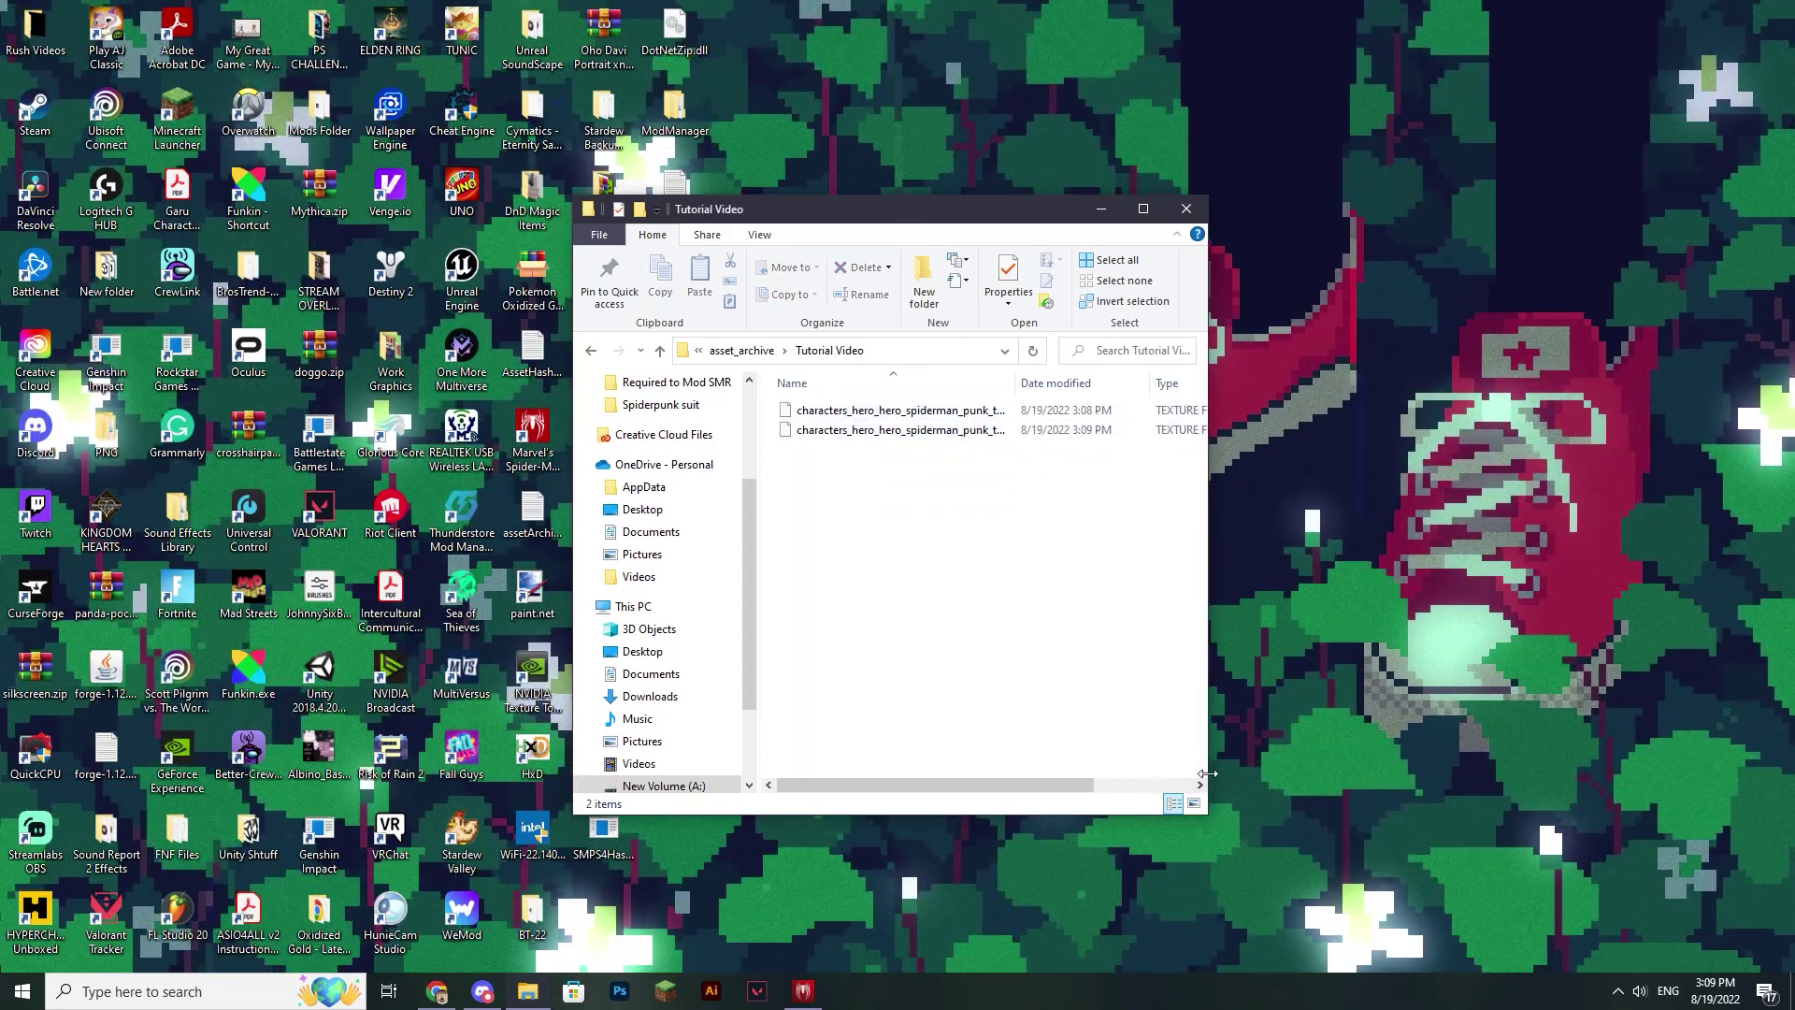
{"action": "left_click_drag", "start_coordinate": [1208, 773], "coordinate": [1440, 773]}
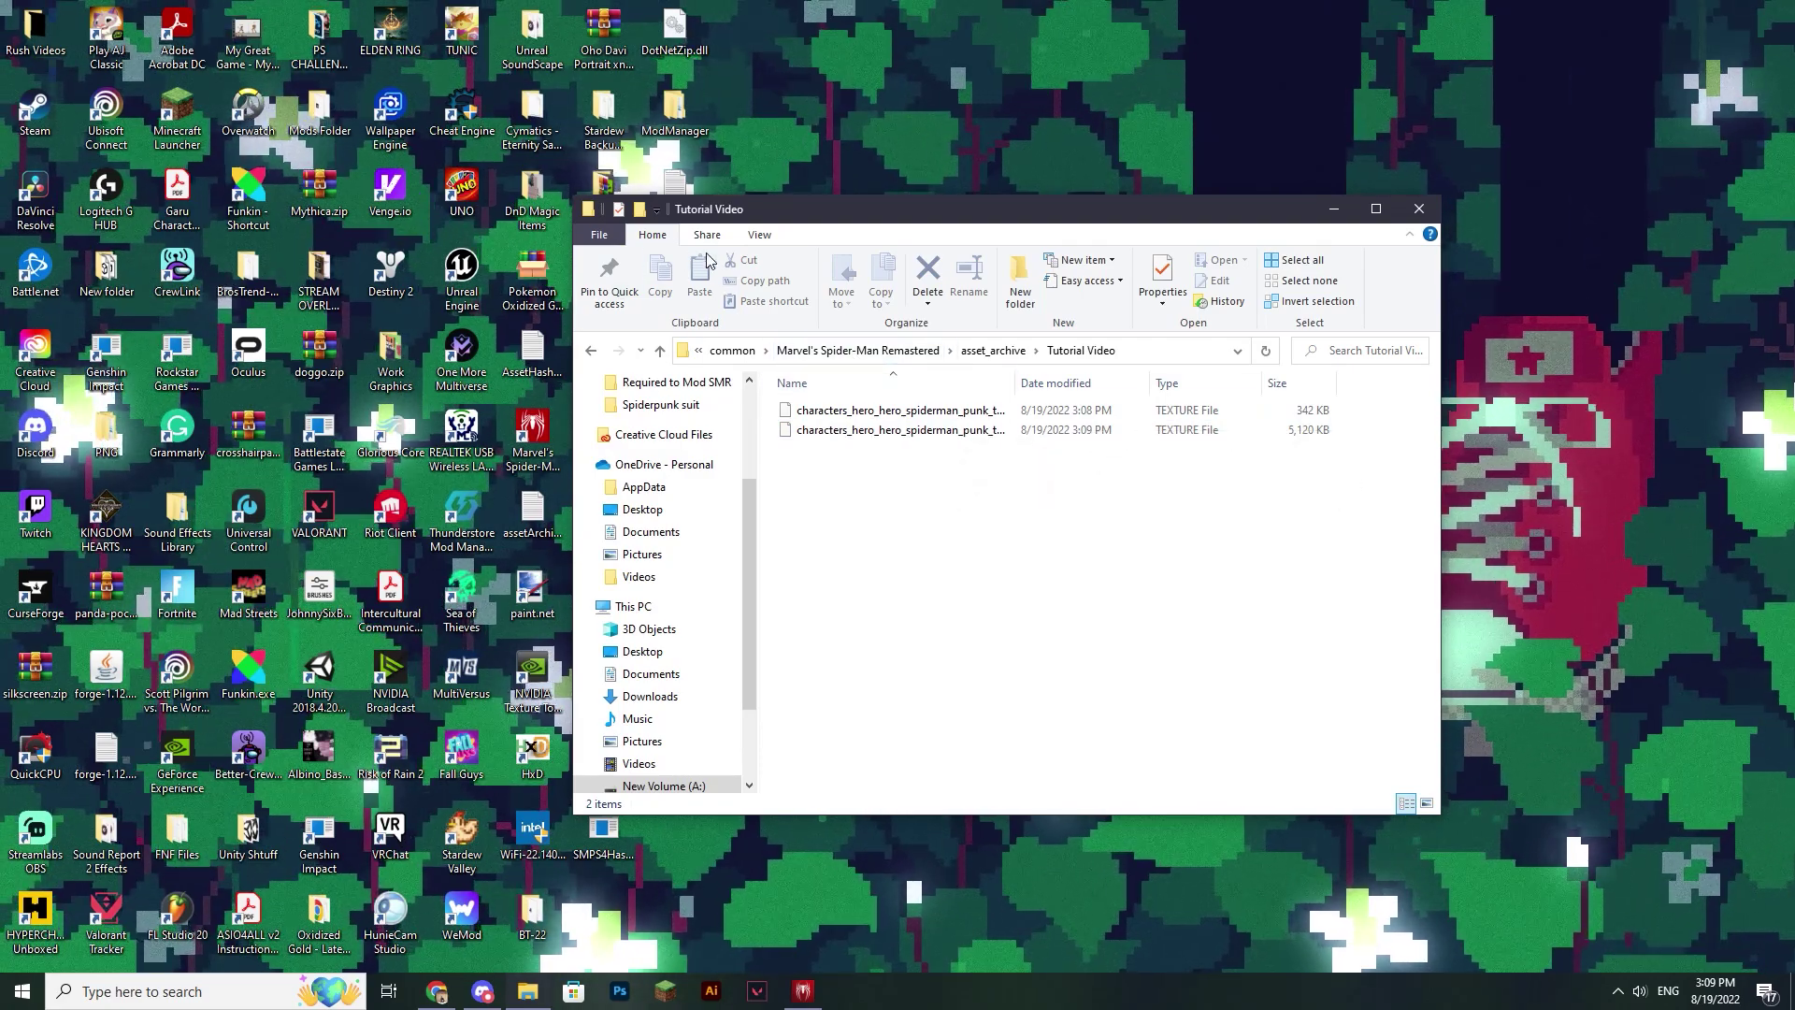
{"action": "left_click", "coordinate": [760, 235]}
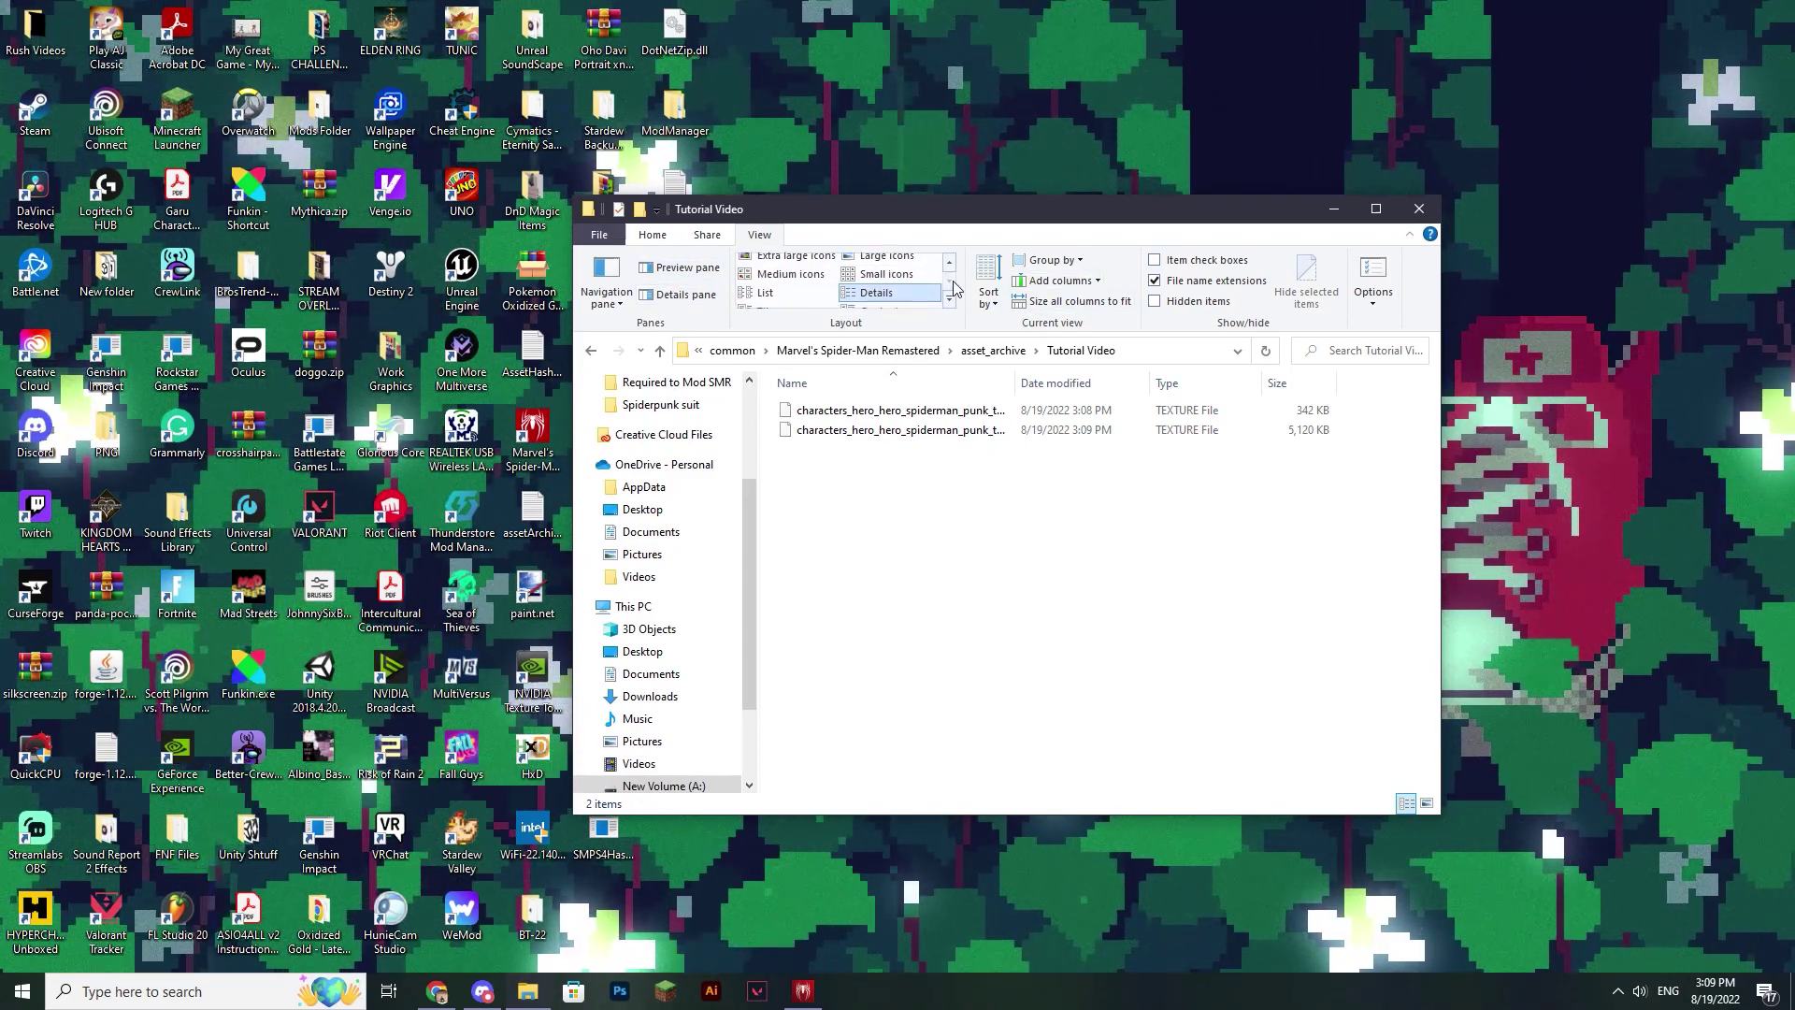
{"action": "left_click", "coordinate": [879, 299]}
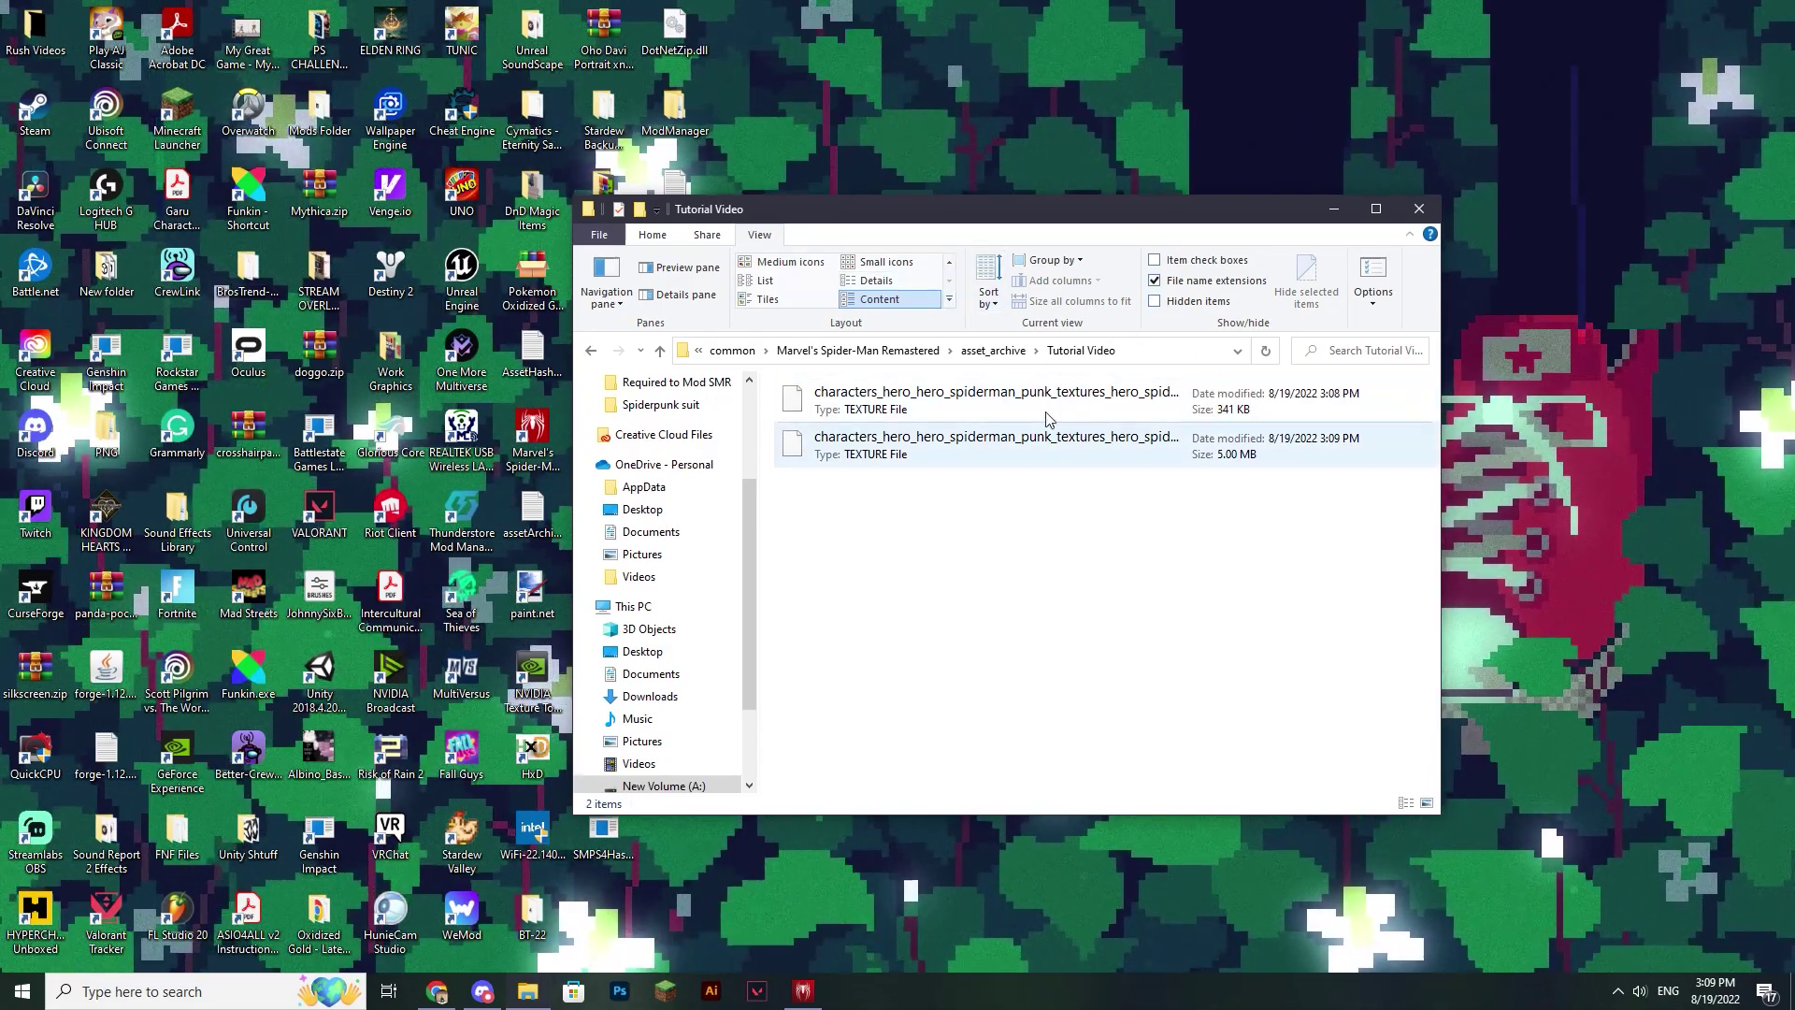
{"action": "left_click_drag", "start_coordinate": [1026, 212], "coordinate": [1240, 92]}
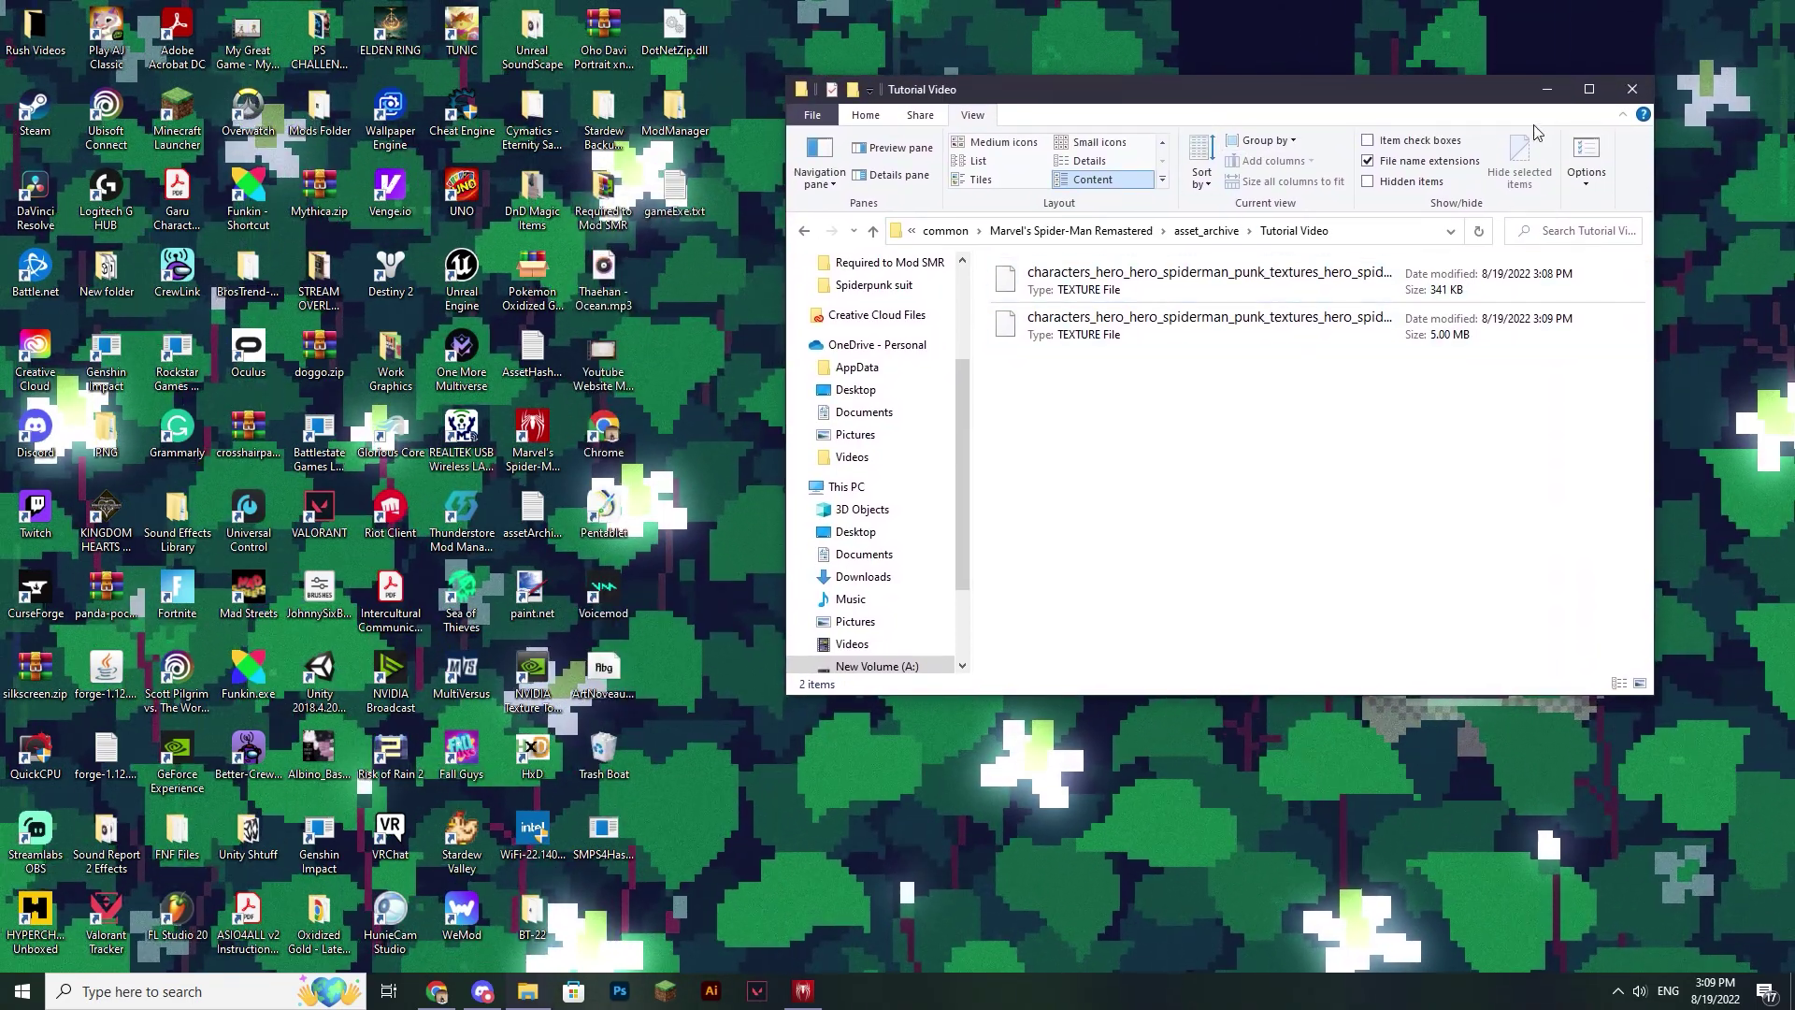
{"action": "left_click", "coordinate": [1259, 296]}
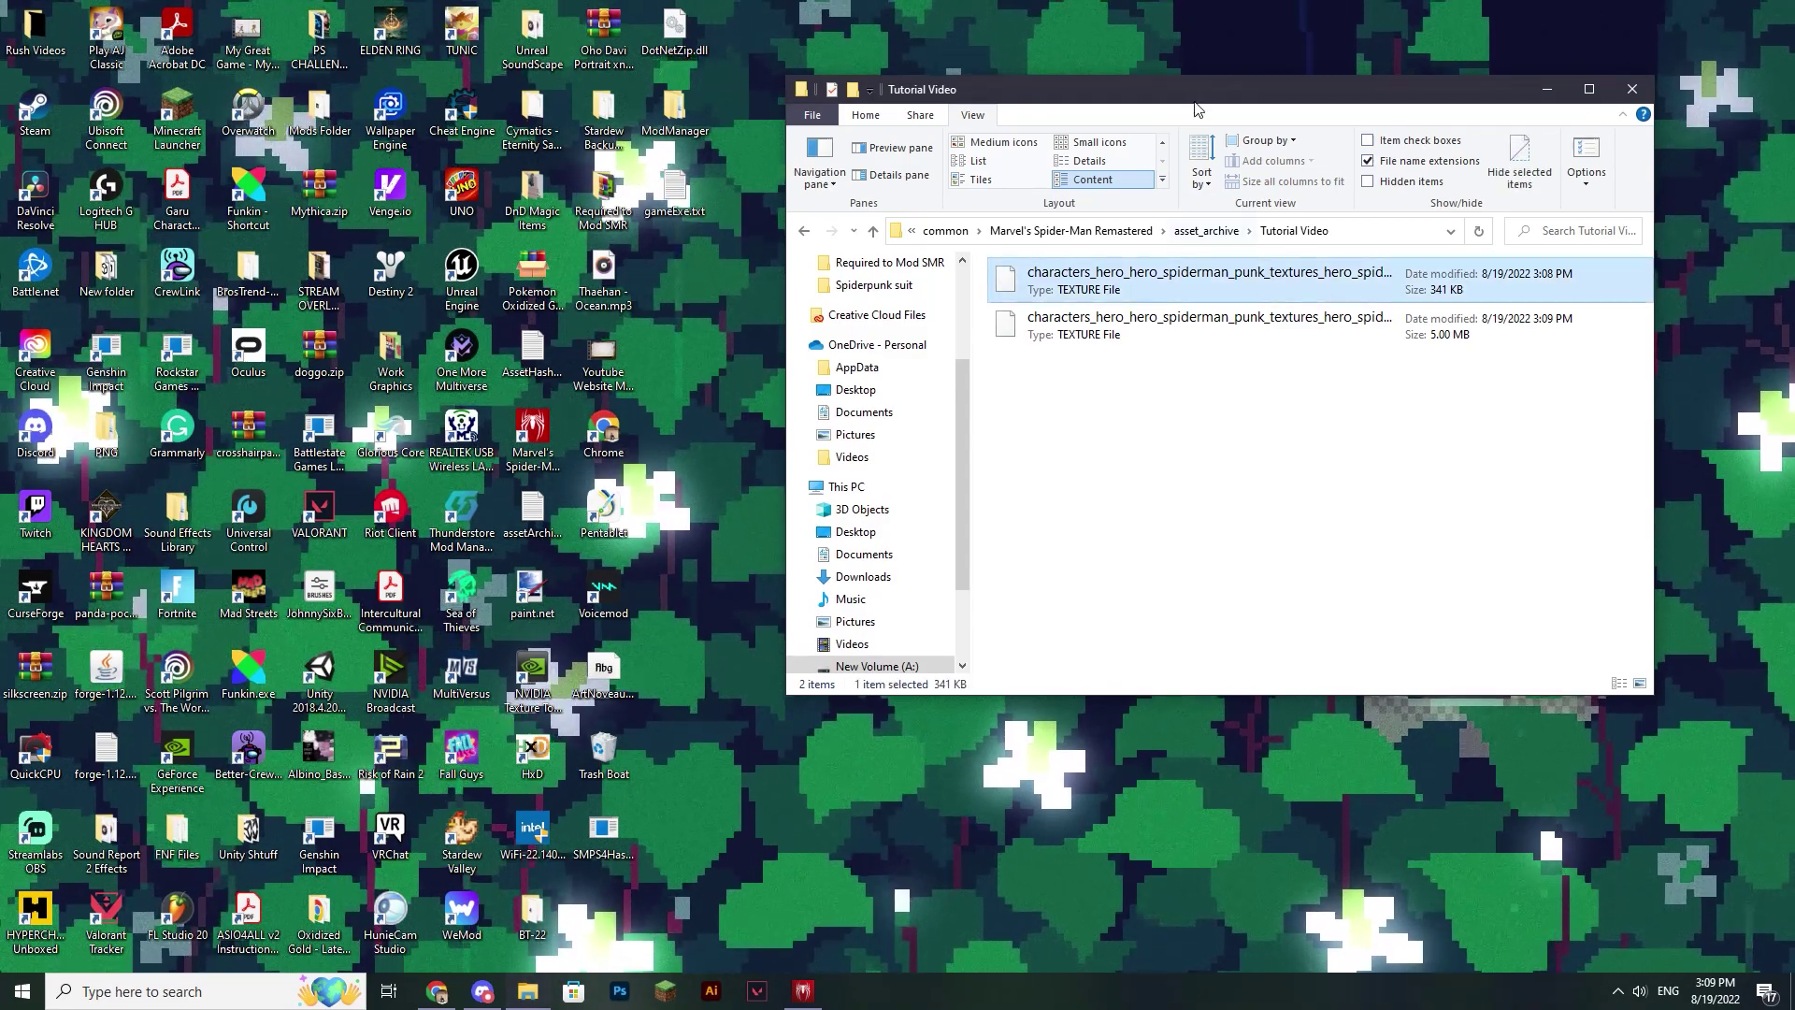
Step: Arrange the folder window and the SpiderTex, SMPC Tool and Spiderpunk shortcut icons
{"action": "left_click_drag", "start_coordinate": [1201, 109], "coordinate": [477, 105]}
{"action": "left_click", "coordinate": [1203, 254]}
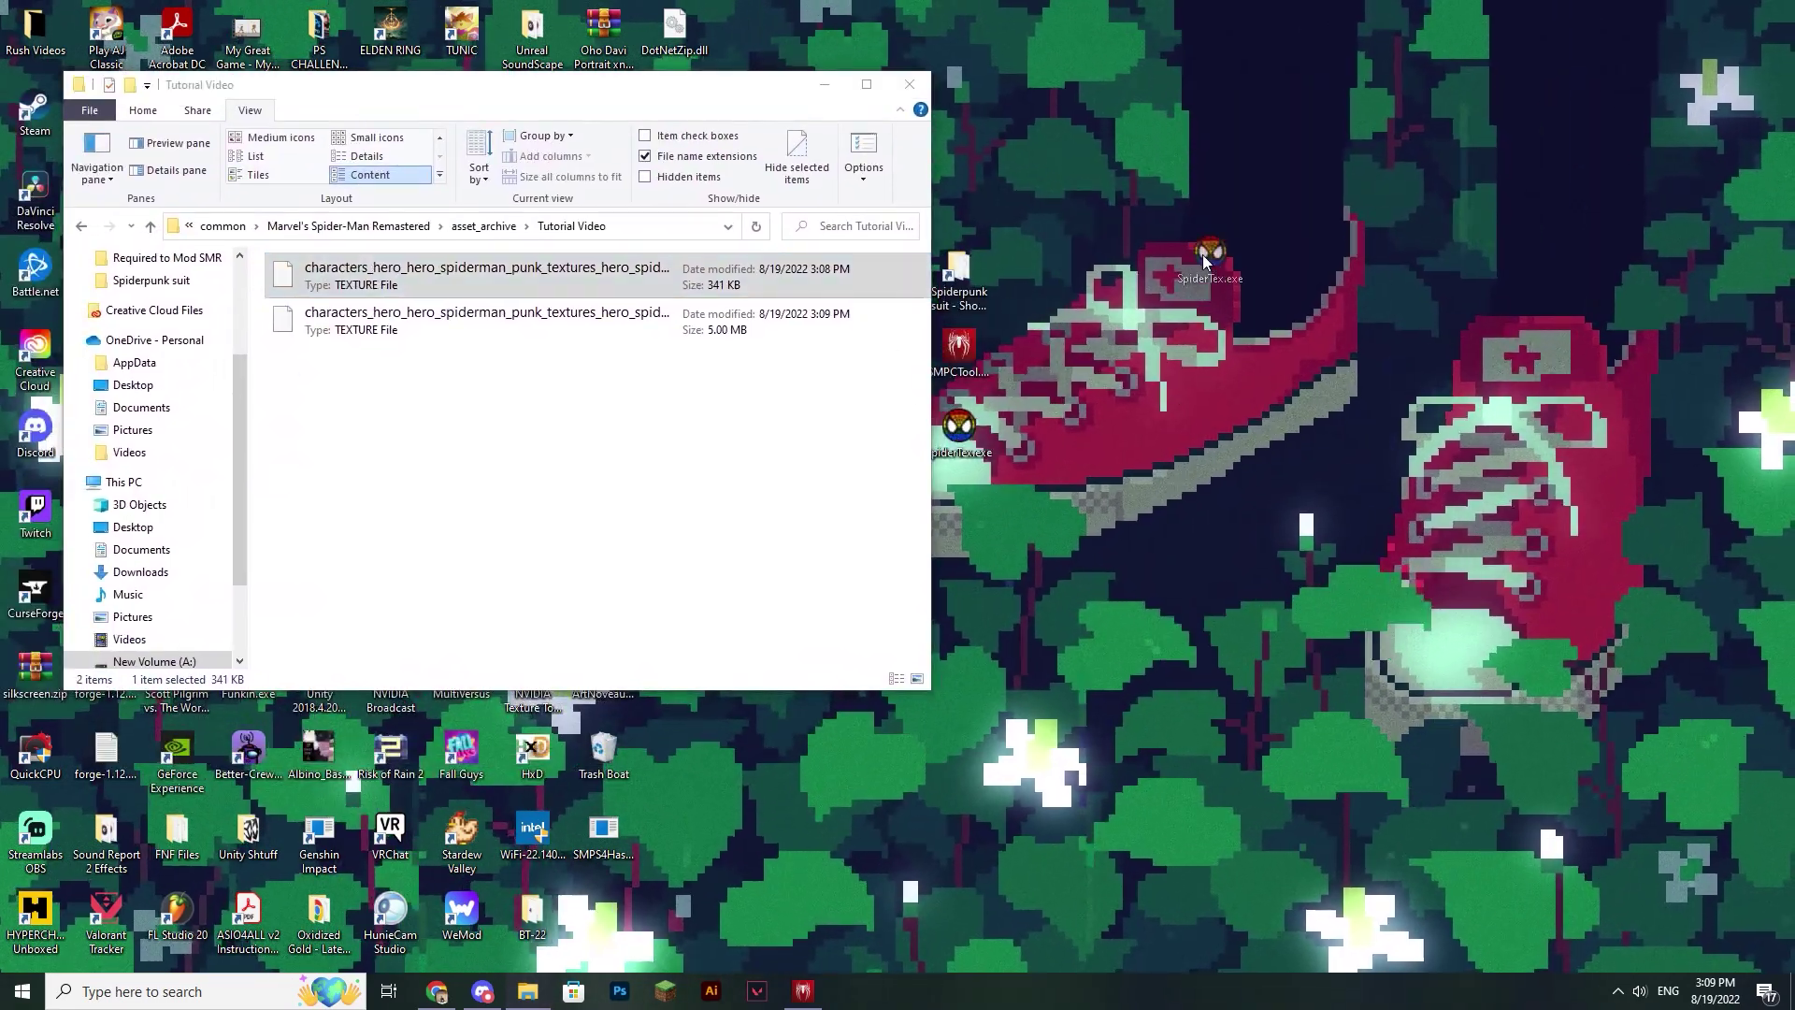
{"action": "left_click_drag", "start_coordinate": [963, 422], "coordinate": [1244, 271]}
{"action": "left_click_drag", "start_coordinate": [958, 348], "coordinate": [1242, 346]}
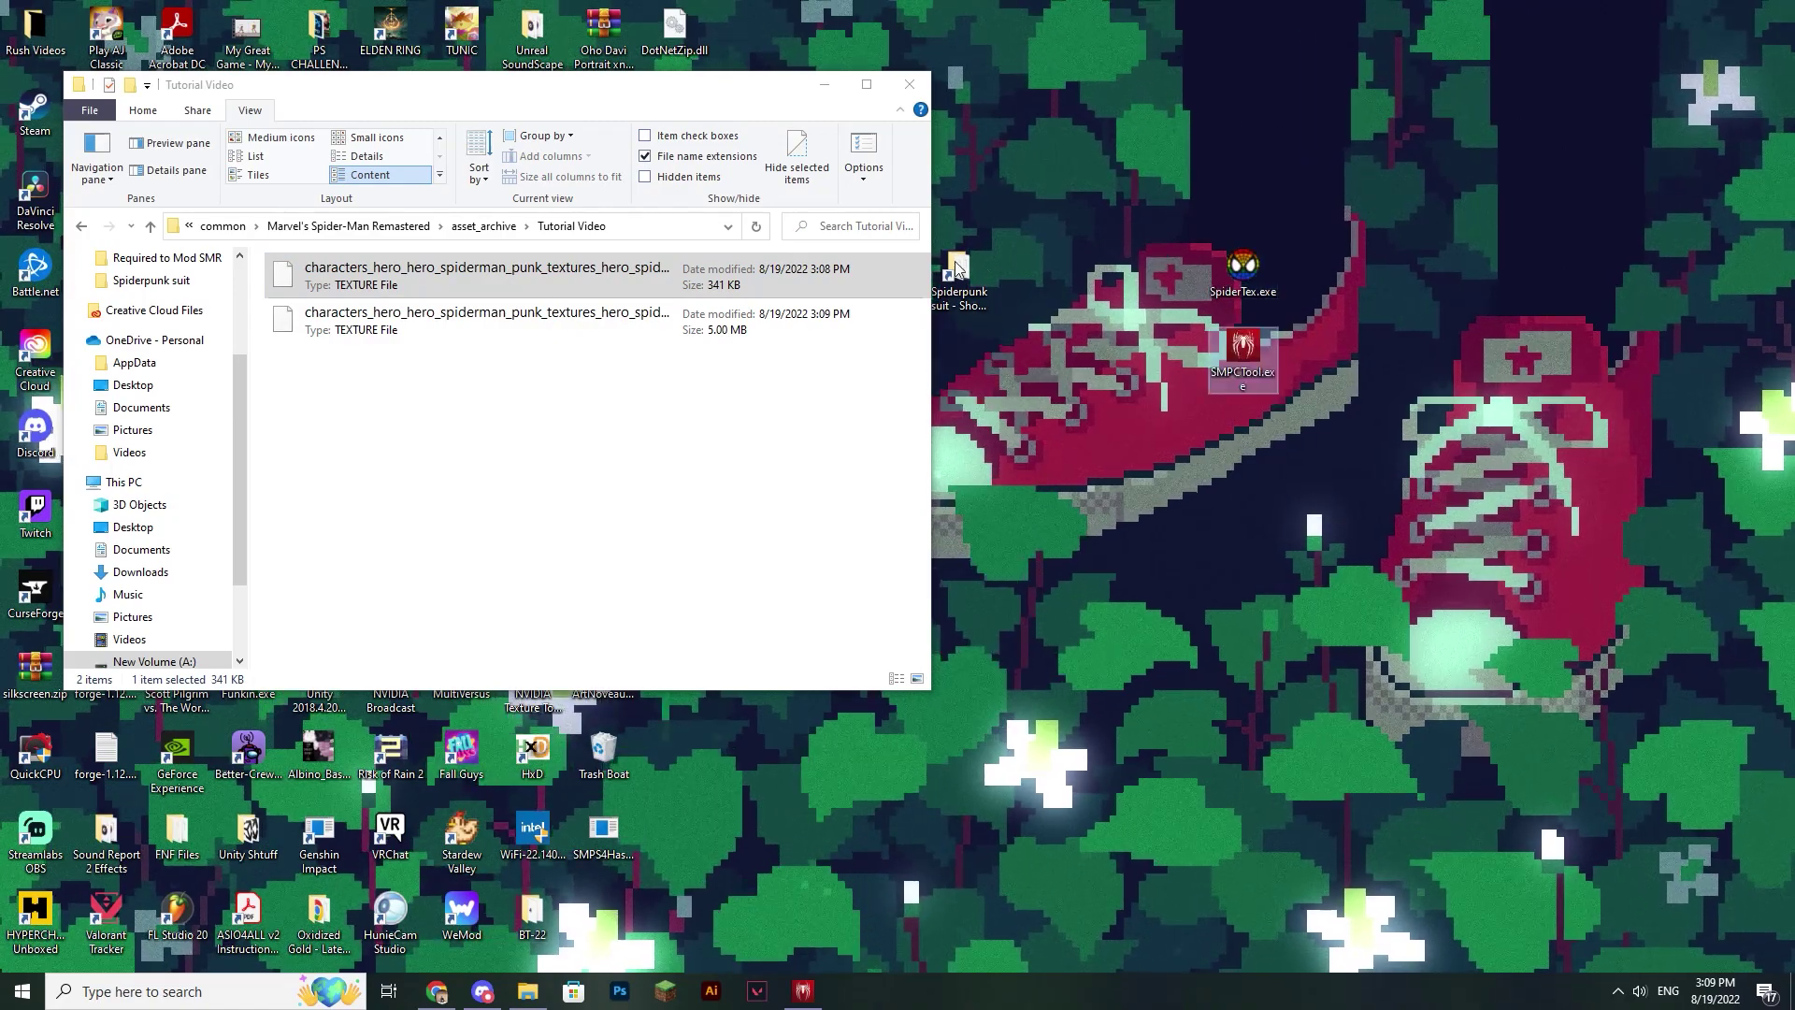
{"action": "left_click_drag", "start_coordinate": [959, 276], "coordinate": [1239, 203]}
{"action": "left_click_drag", "start_coordinate": [725, 80], "coordinate": [894, 102]}
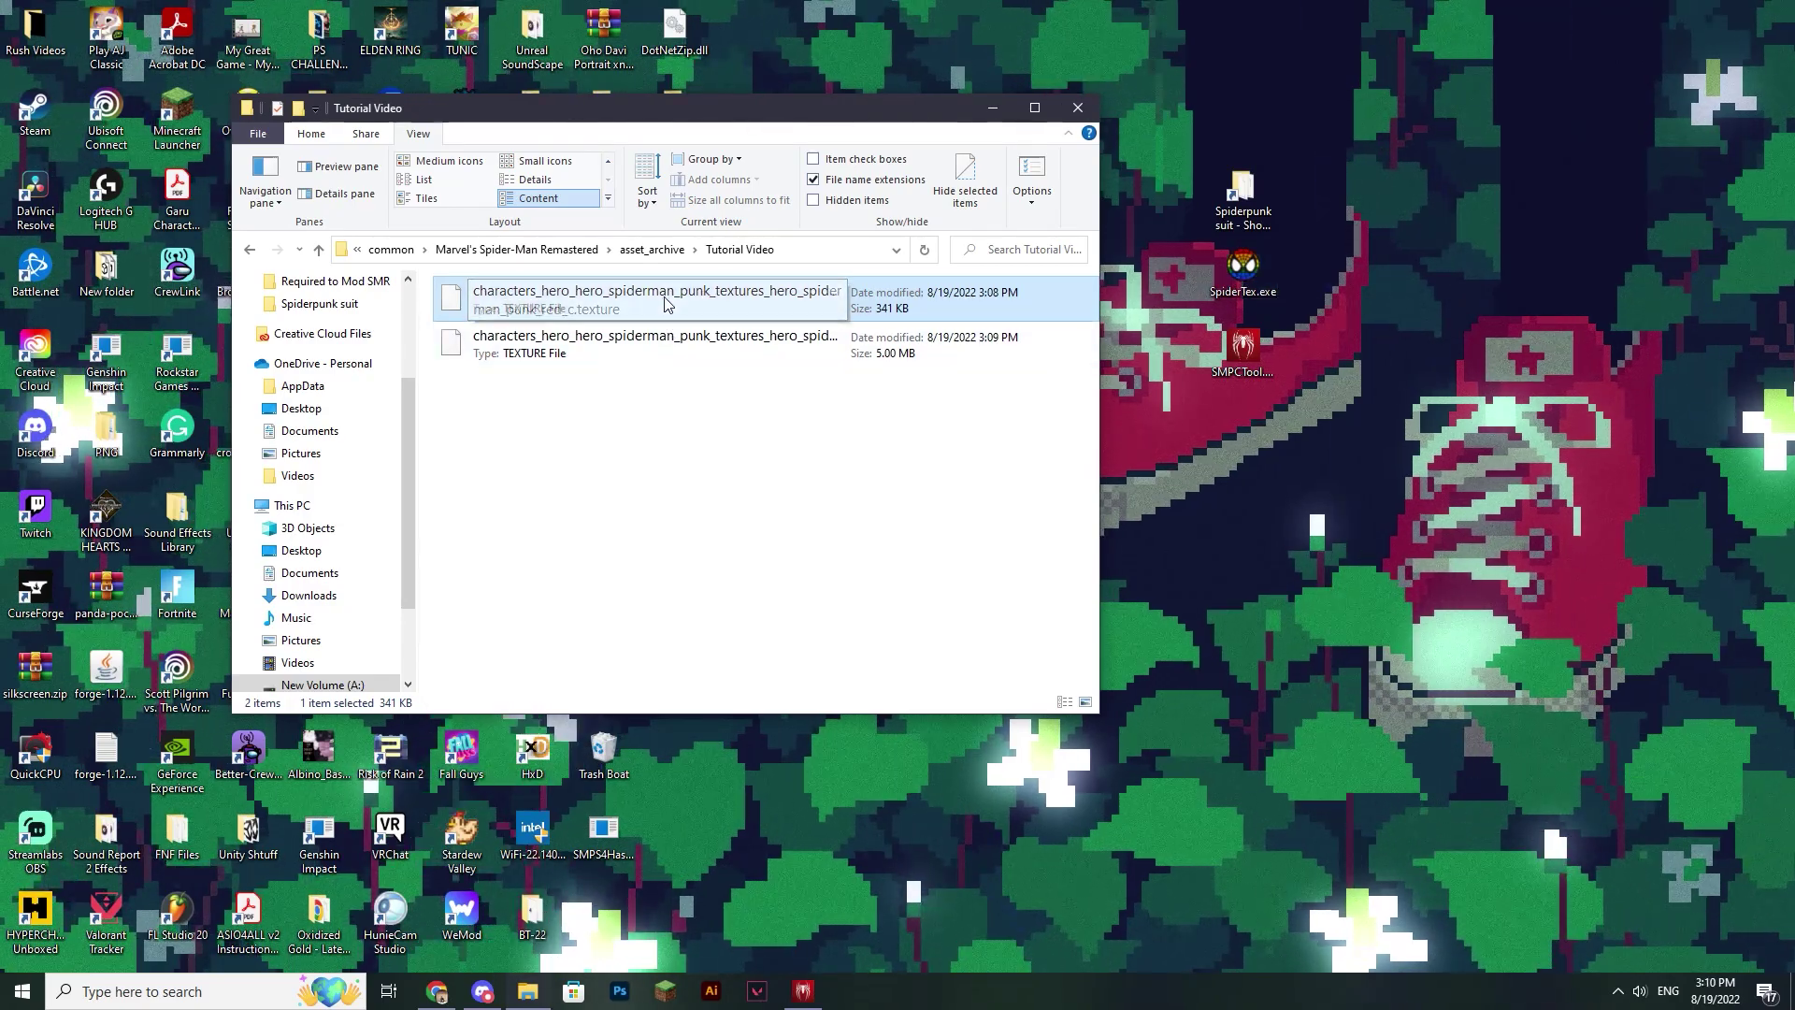
Step: Convert the 341 KB red_c texture with SpiderTex into a PNG and JSON
{"action": "left_click_drag", "start_coordinate": [999, 329], "coordinate": [1244, 270]}
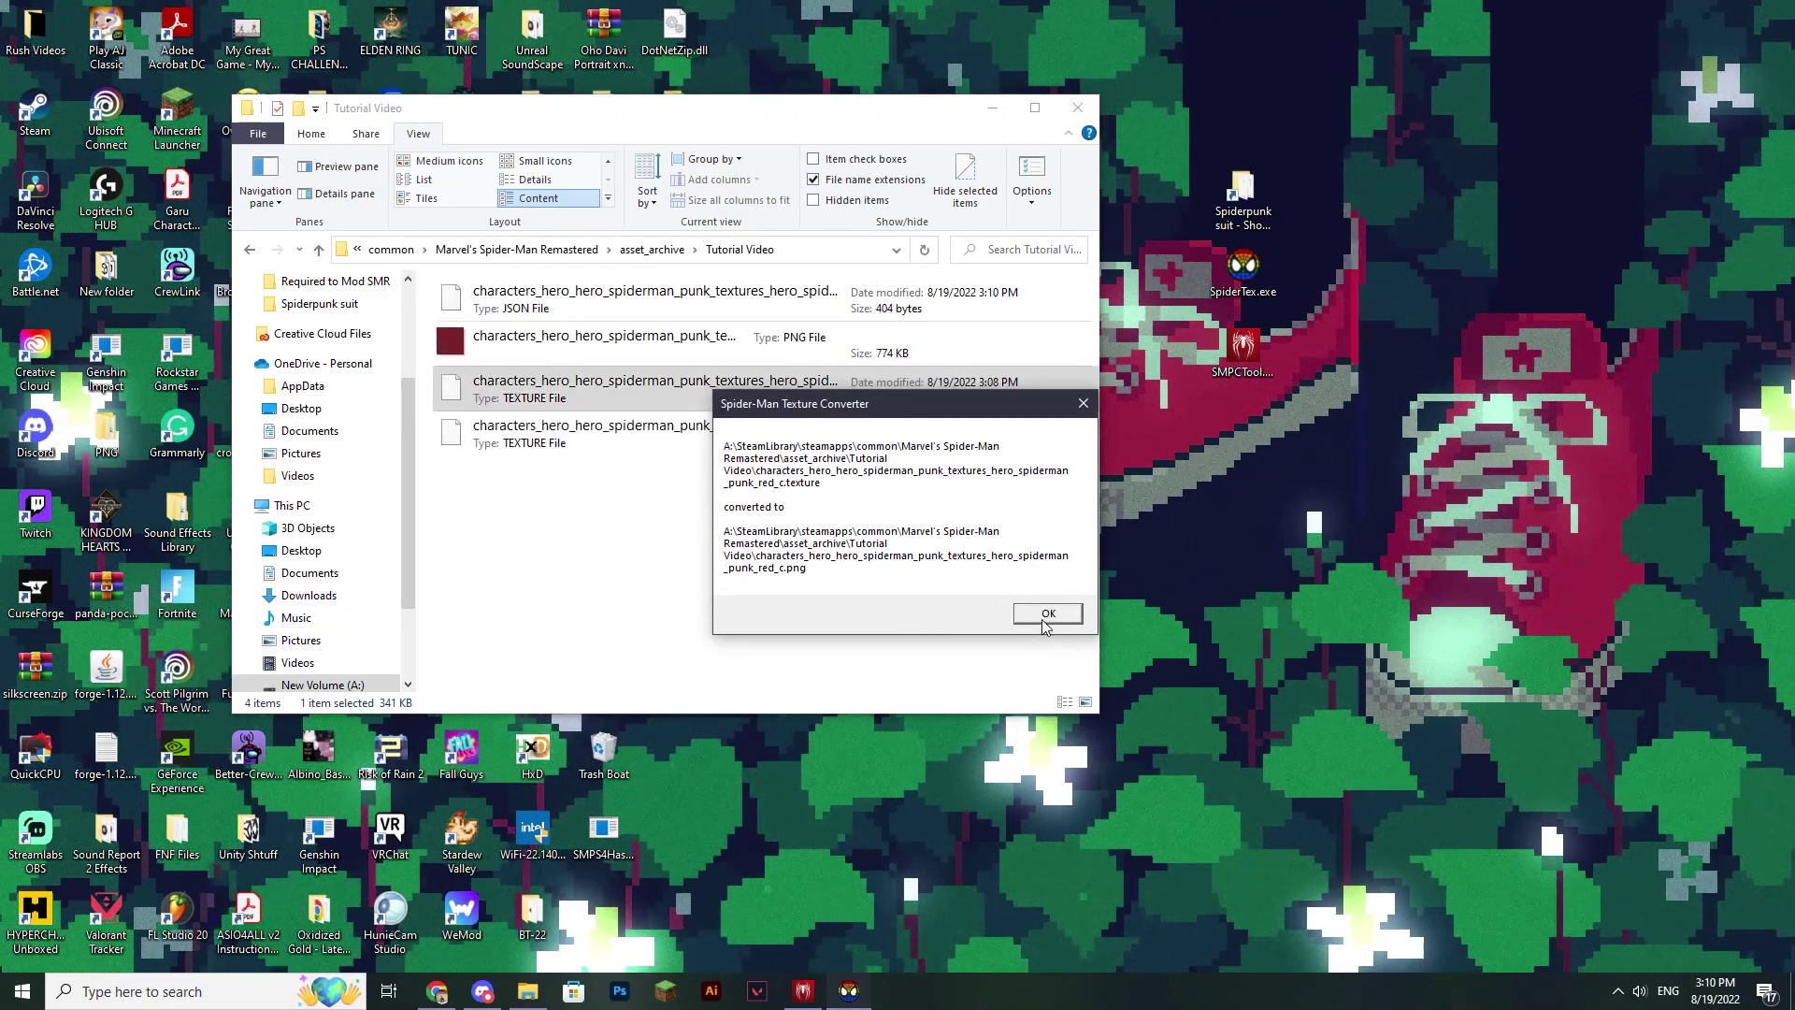
{"action": "left_click", "coordinate": [1046, 615]}
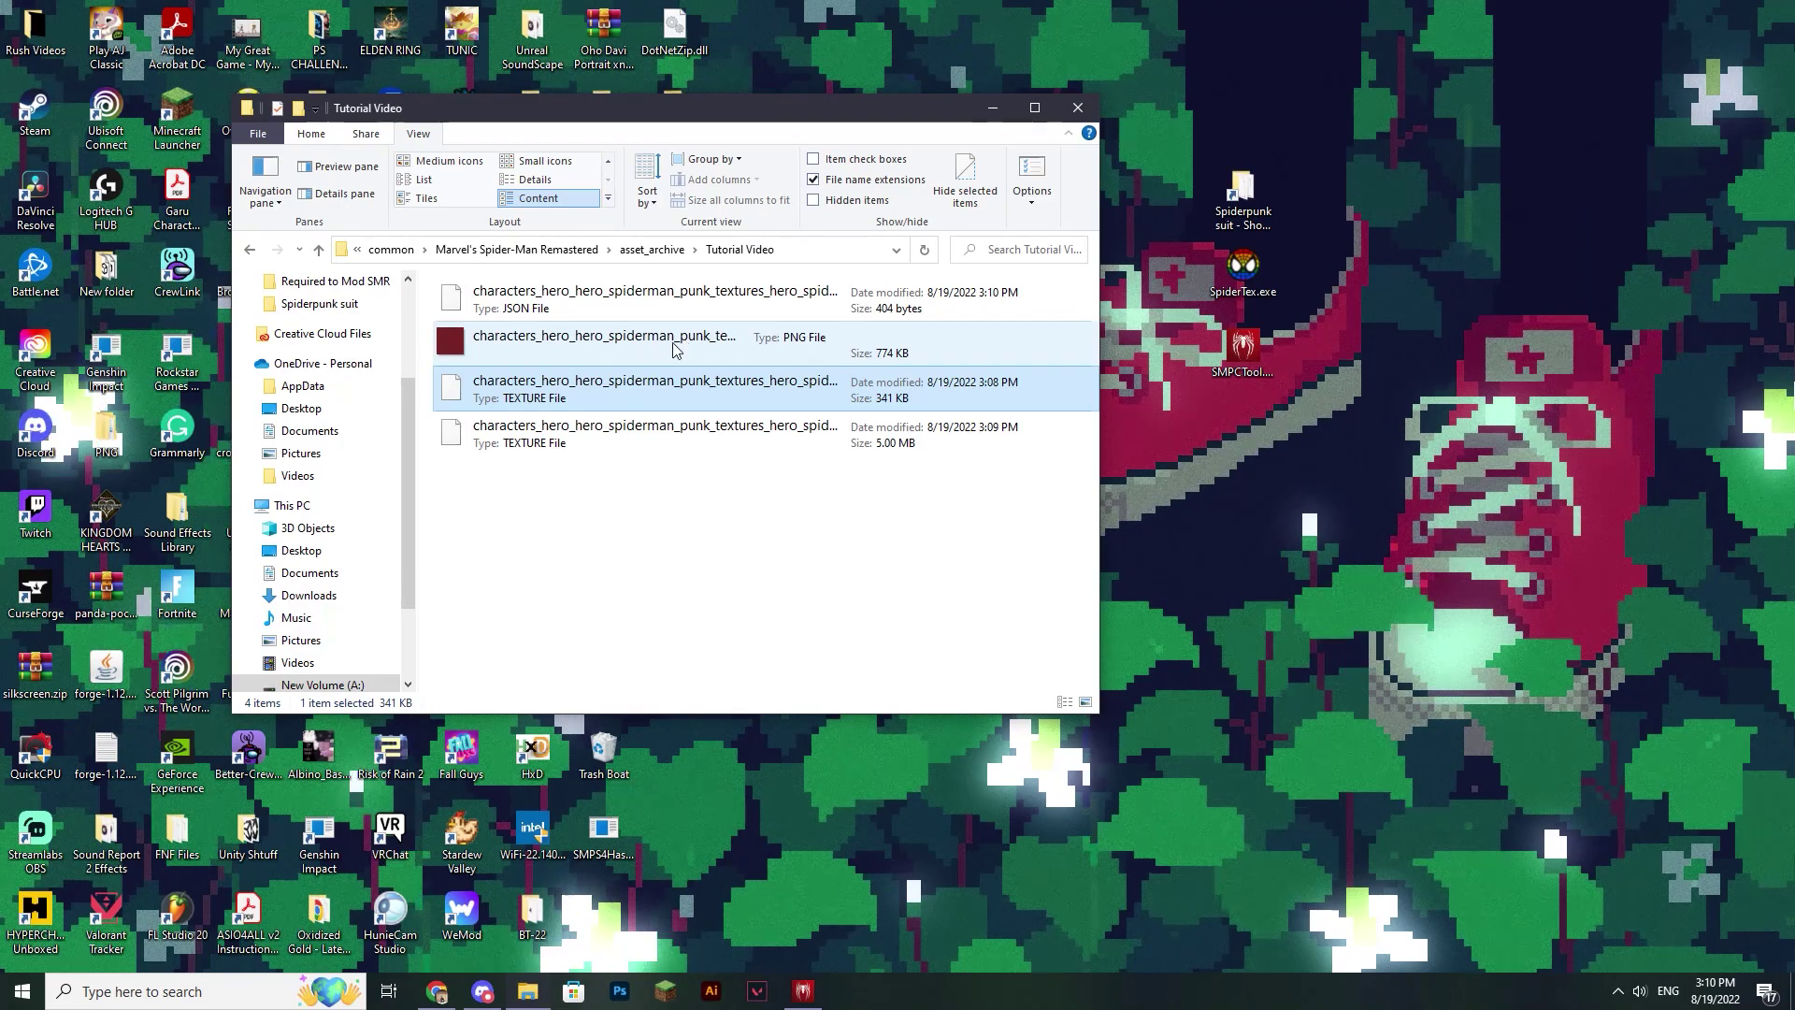
{"action": "left_click_drag", "start_coordinate": [680, 115], "coordinate": [1229, 117]}
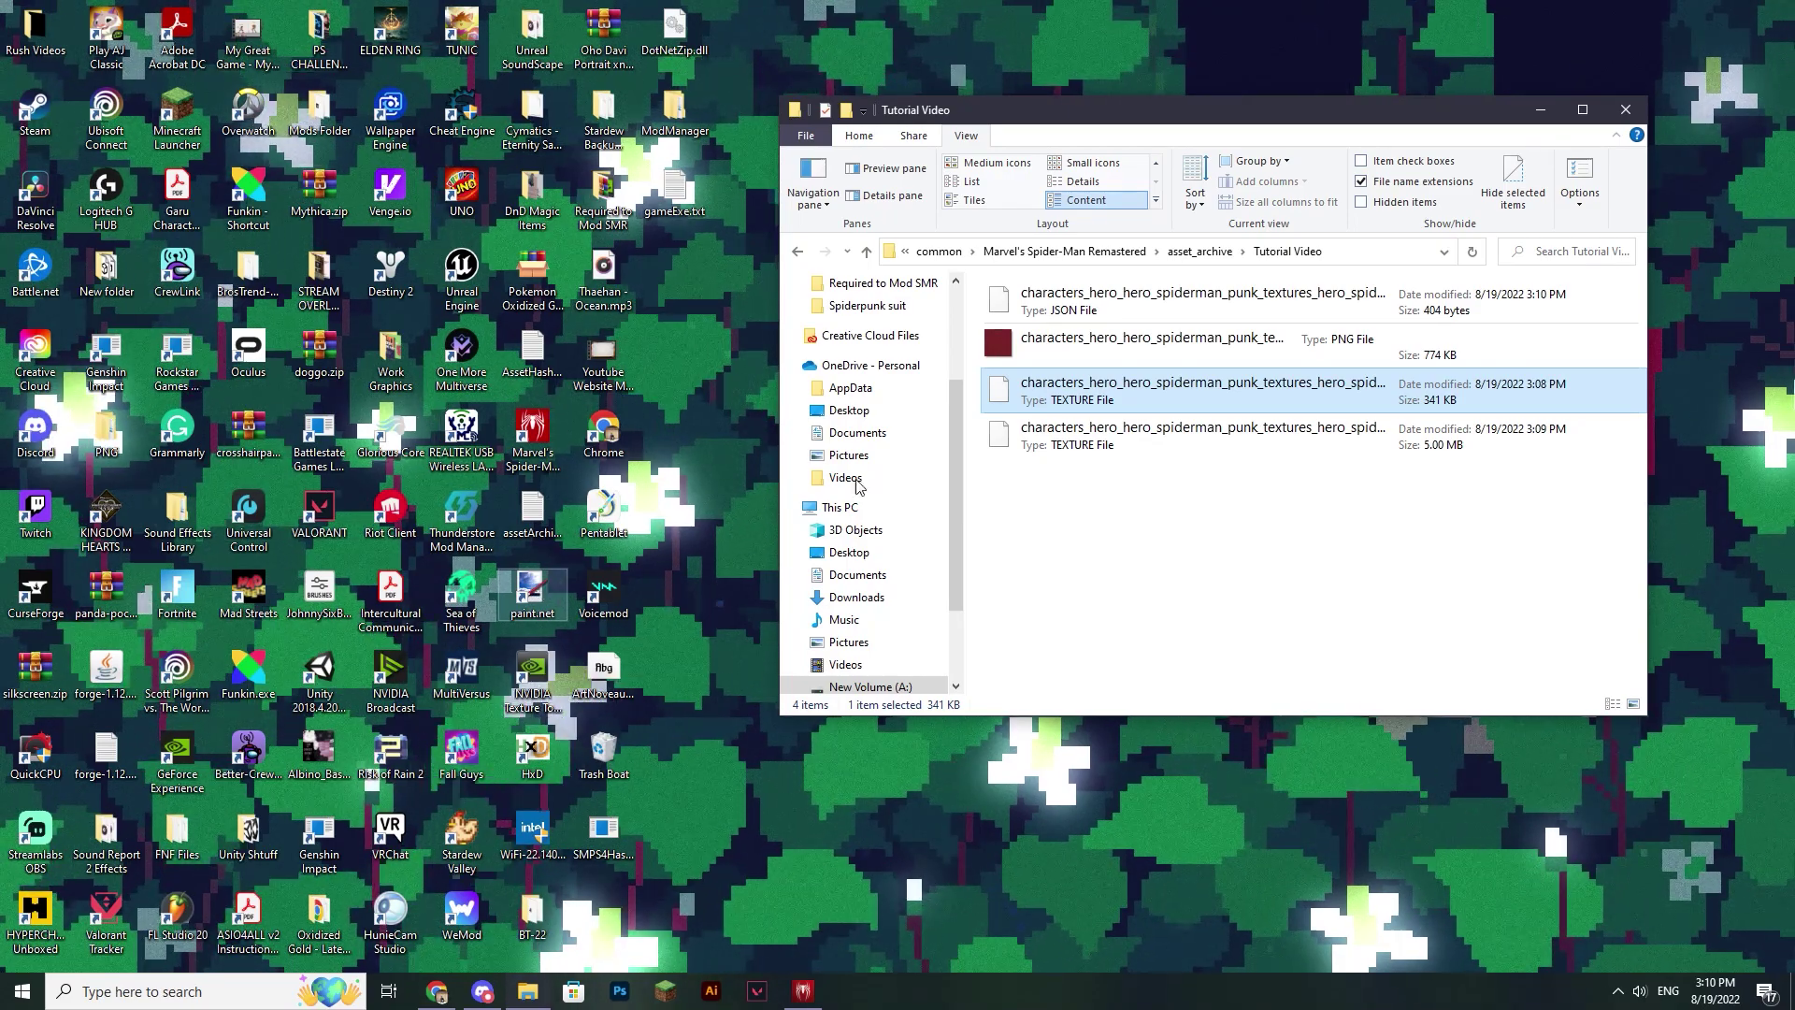
Step: Launch paint.net and open the converted red_c PNG as a new document
{"action": "left_click", "coordinate": [1493, 345]}
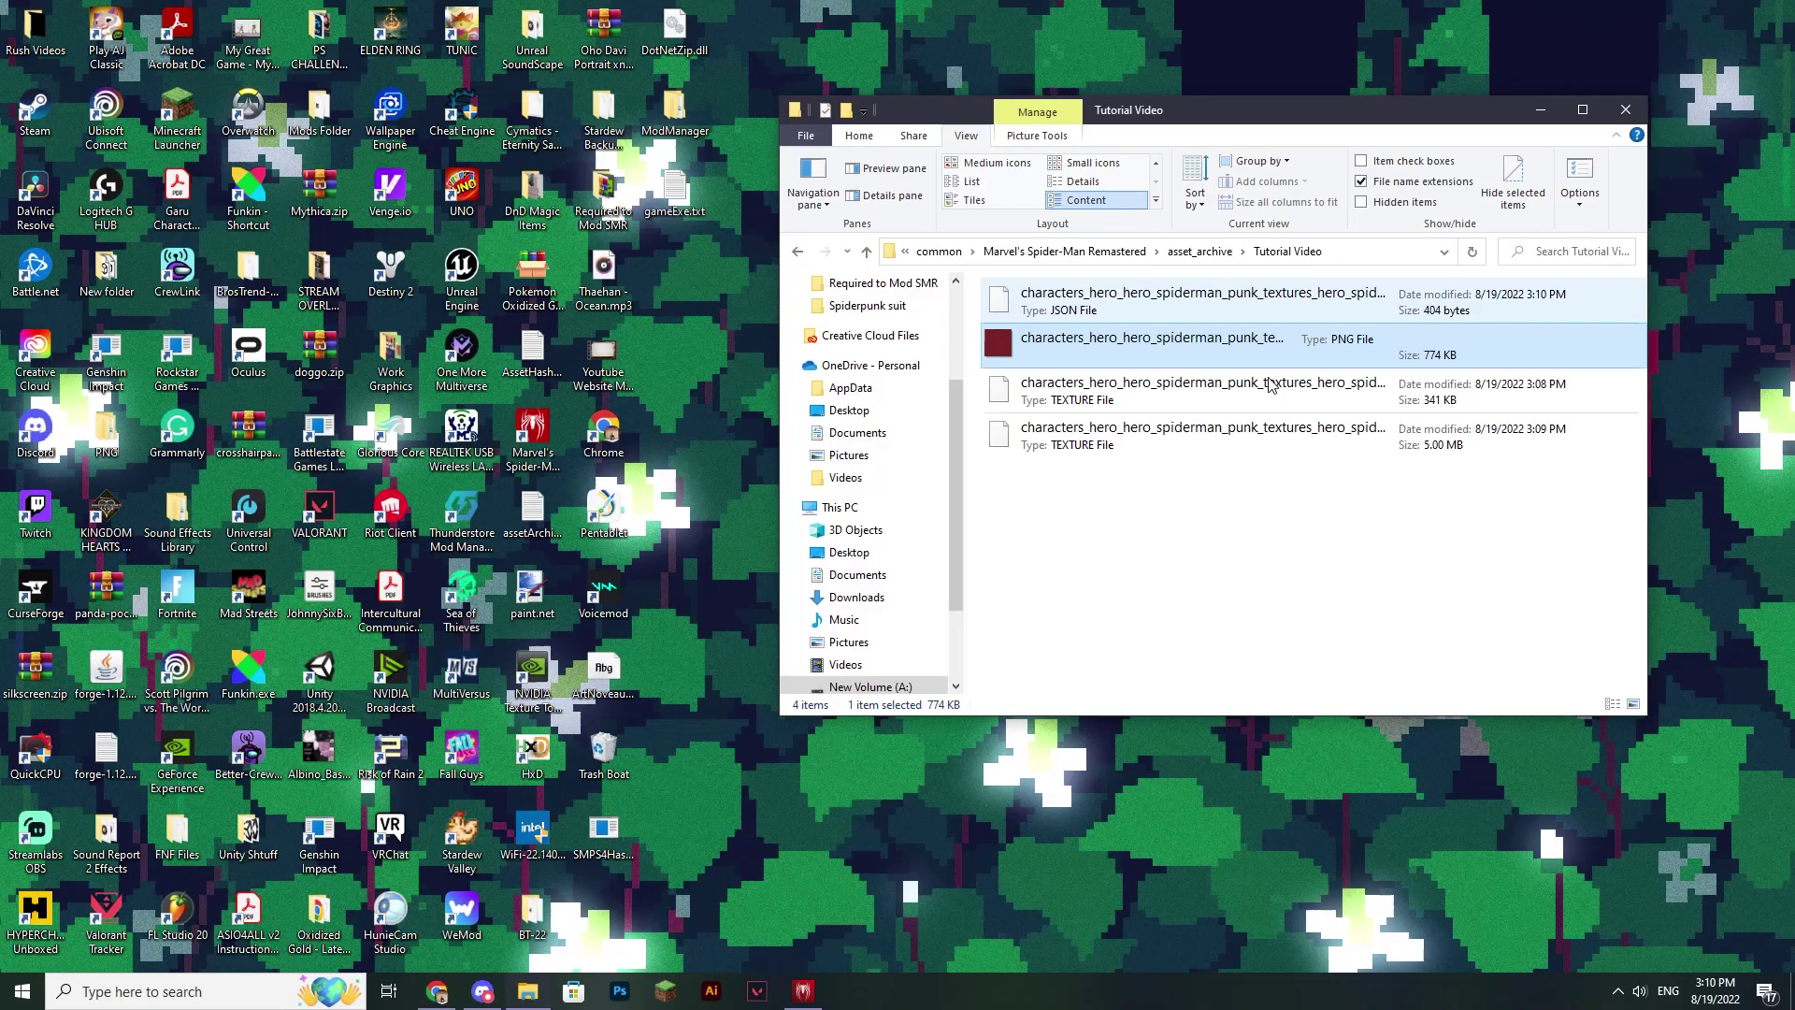
{"action": "left_click_drag", "start_coordinate": [1490, 345], "coordinate": [1420, 338]}
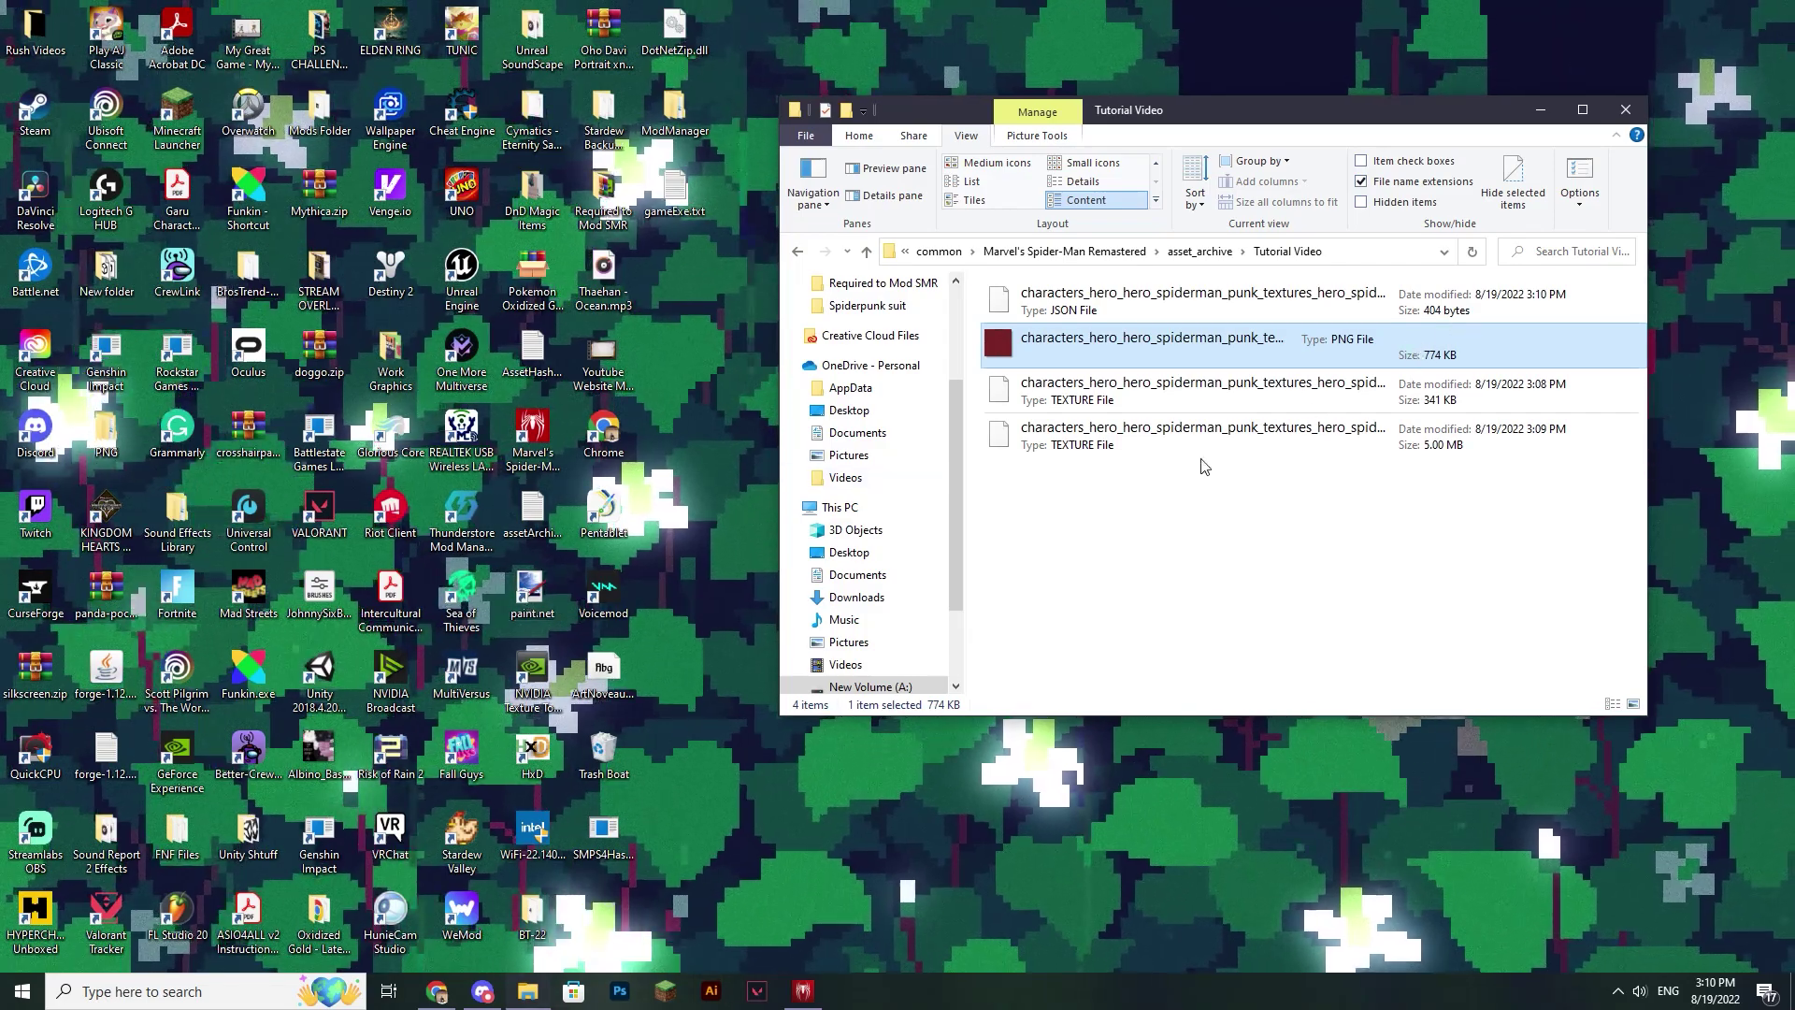
{"action": "double_click", "coordinate": [534, 577]}
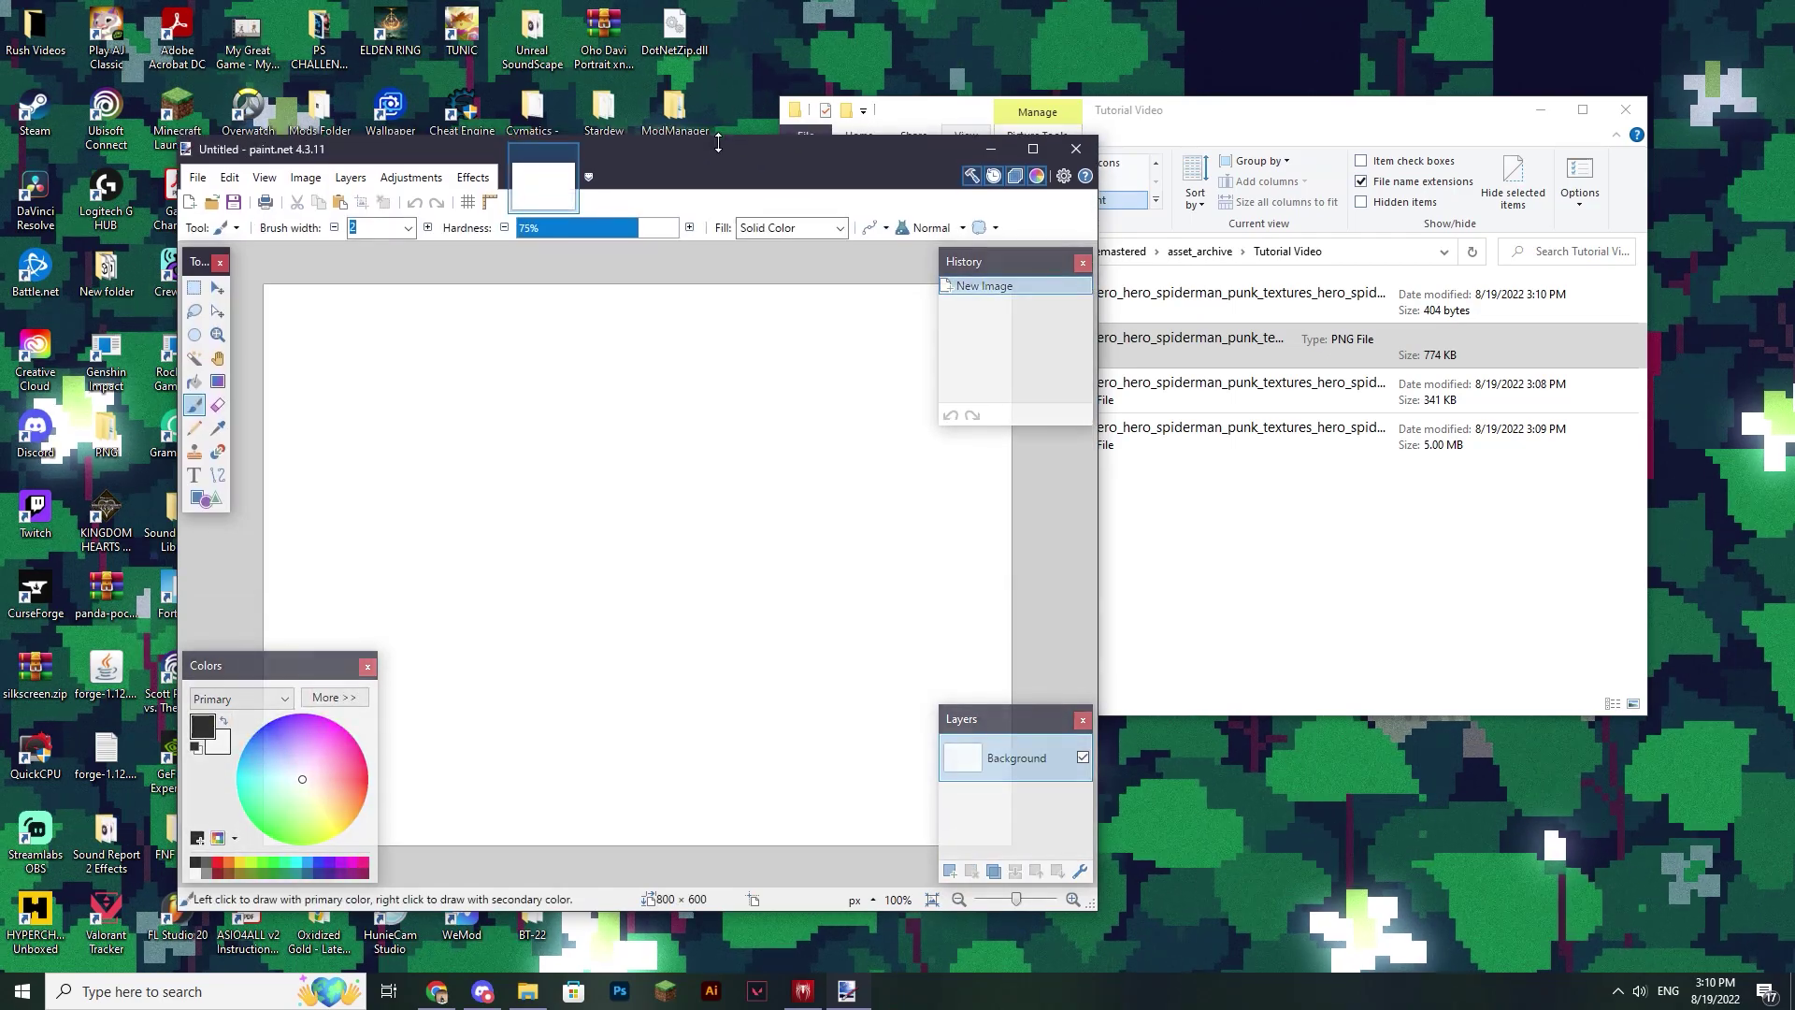
{"action": "left_click_drag", "start_coordinate": [778, 153], "coordinate": [733, 110]}
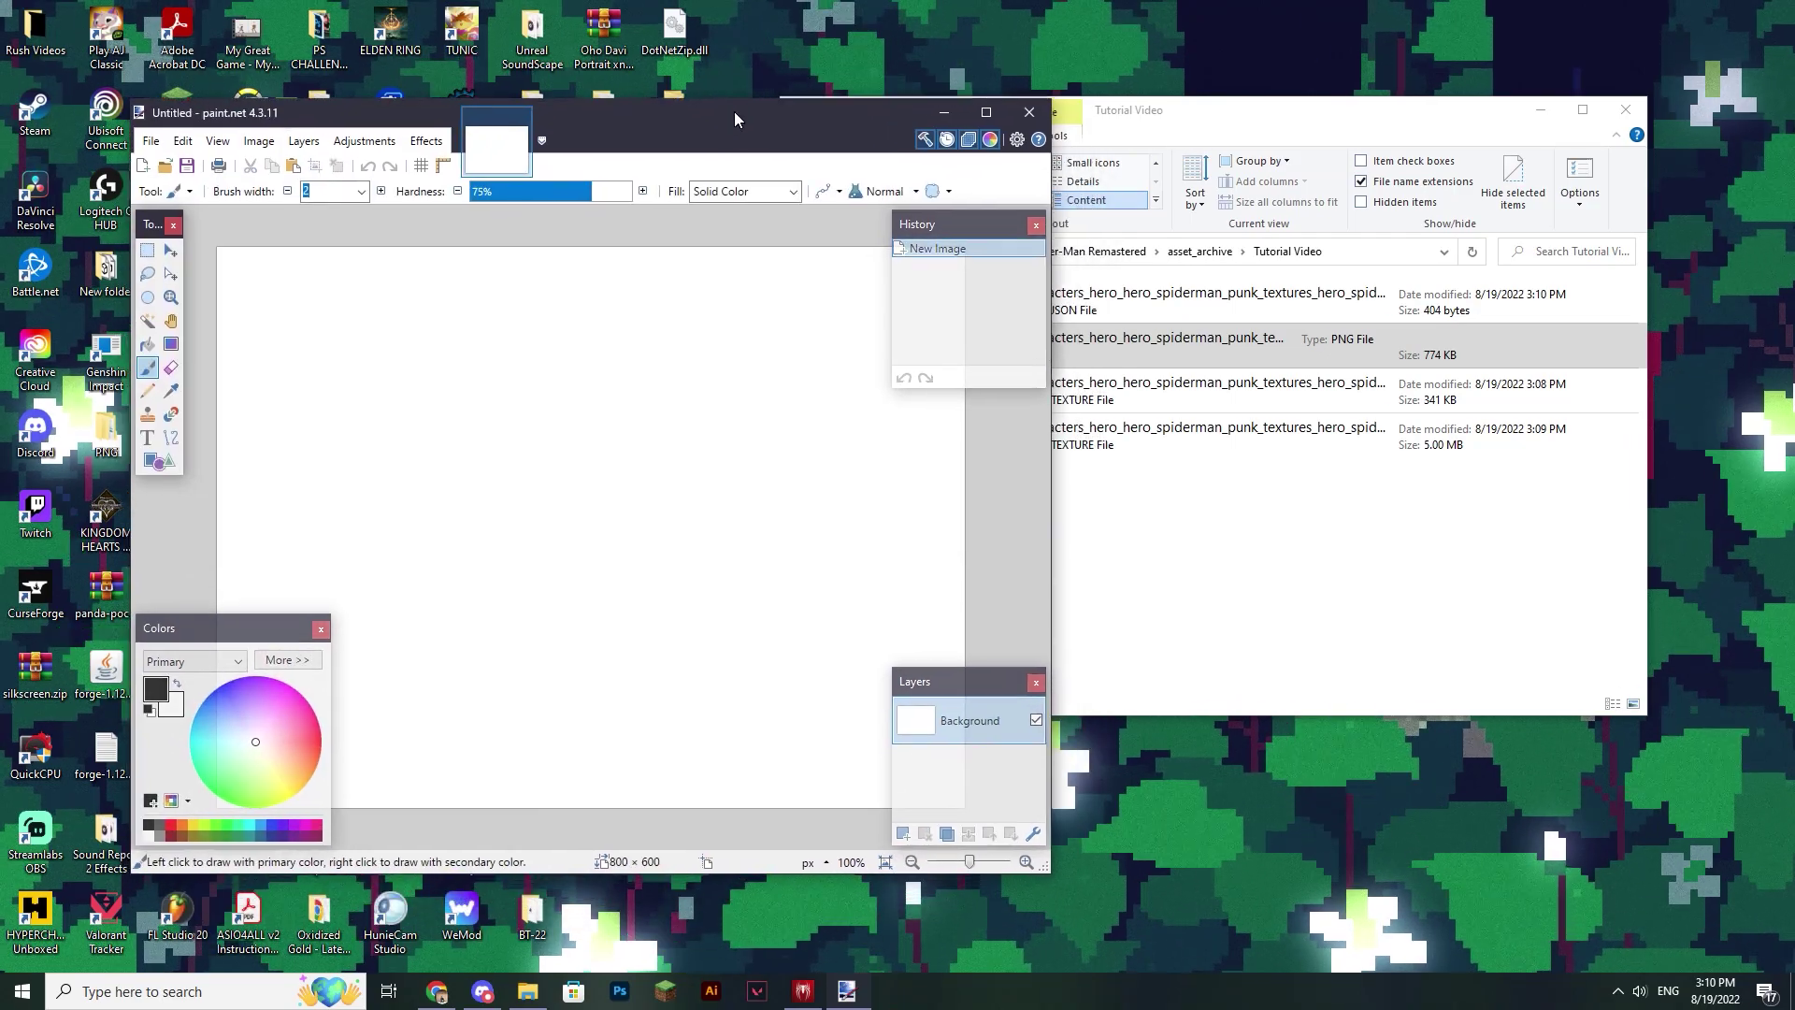
{"action": "left_click", "coordinate": [1375, 355]}
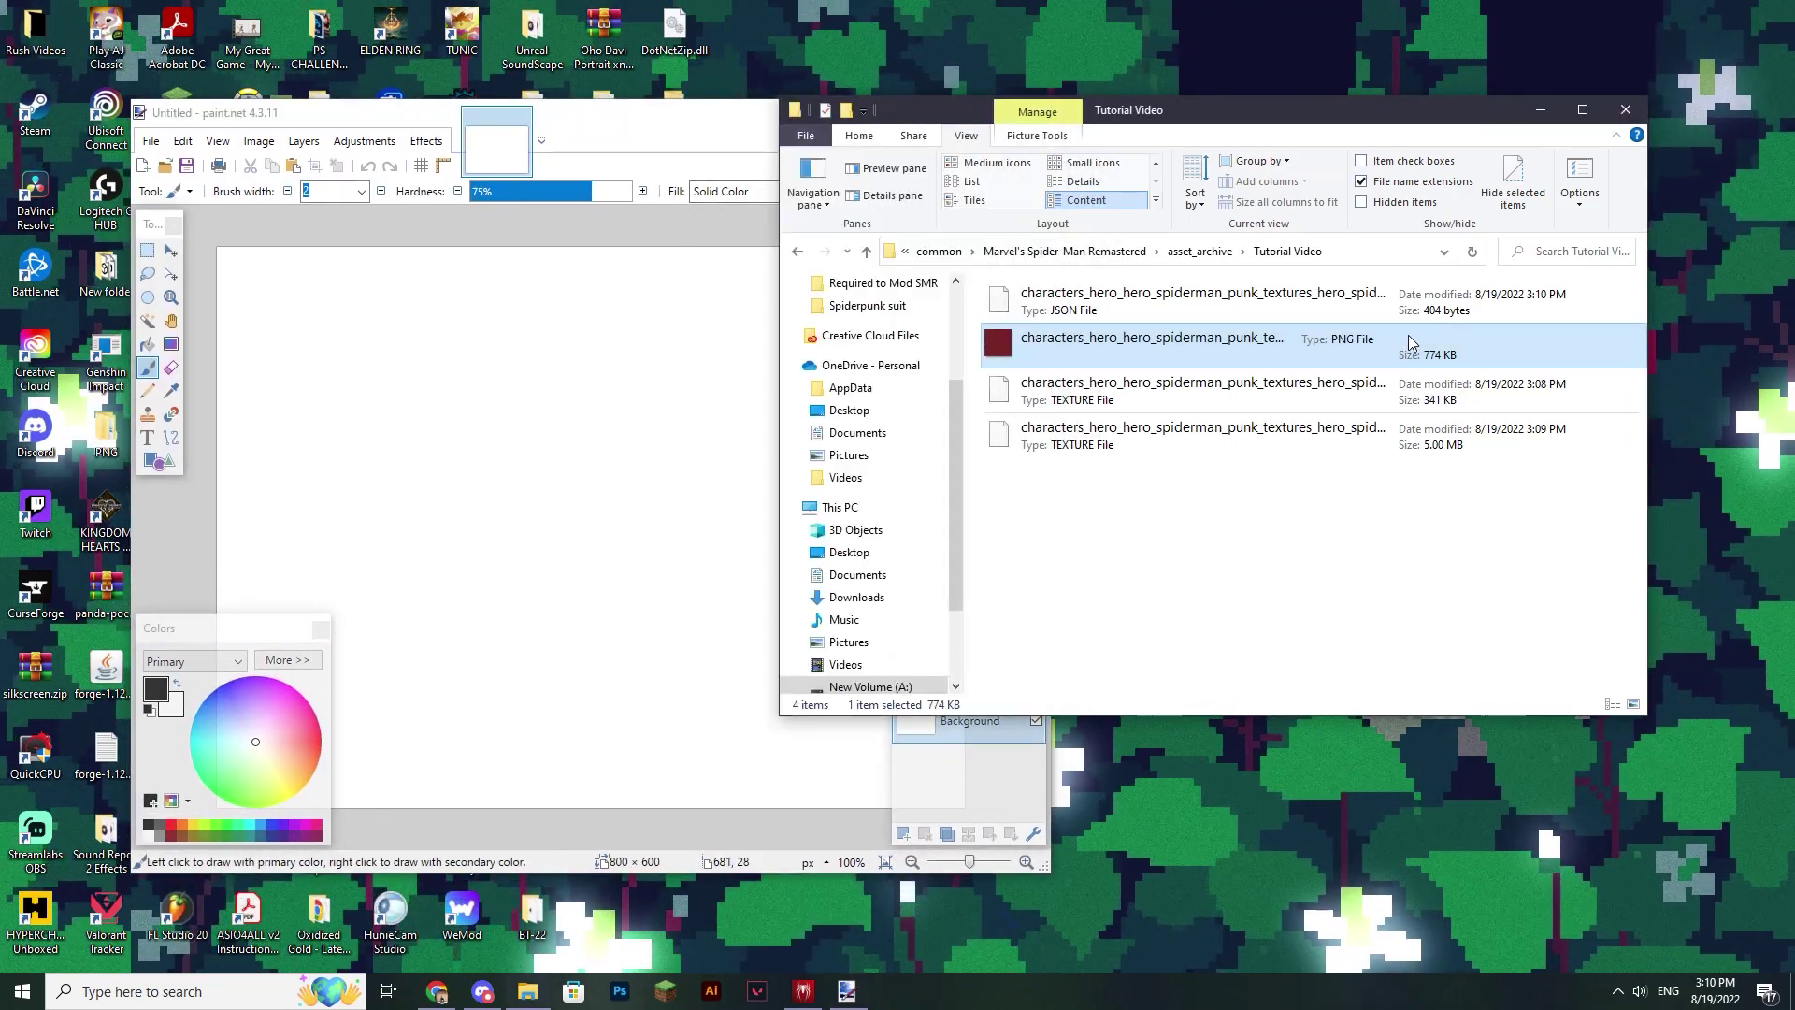
{"action": "left_click_drag", "start_coordinate": [1412, 344], "coordinate": [408, 358]}
{"action": "left_click_drag", "start_coordinate": [598, 493], "coordinate": [580, 496]}
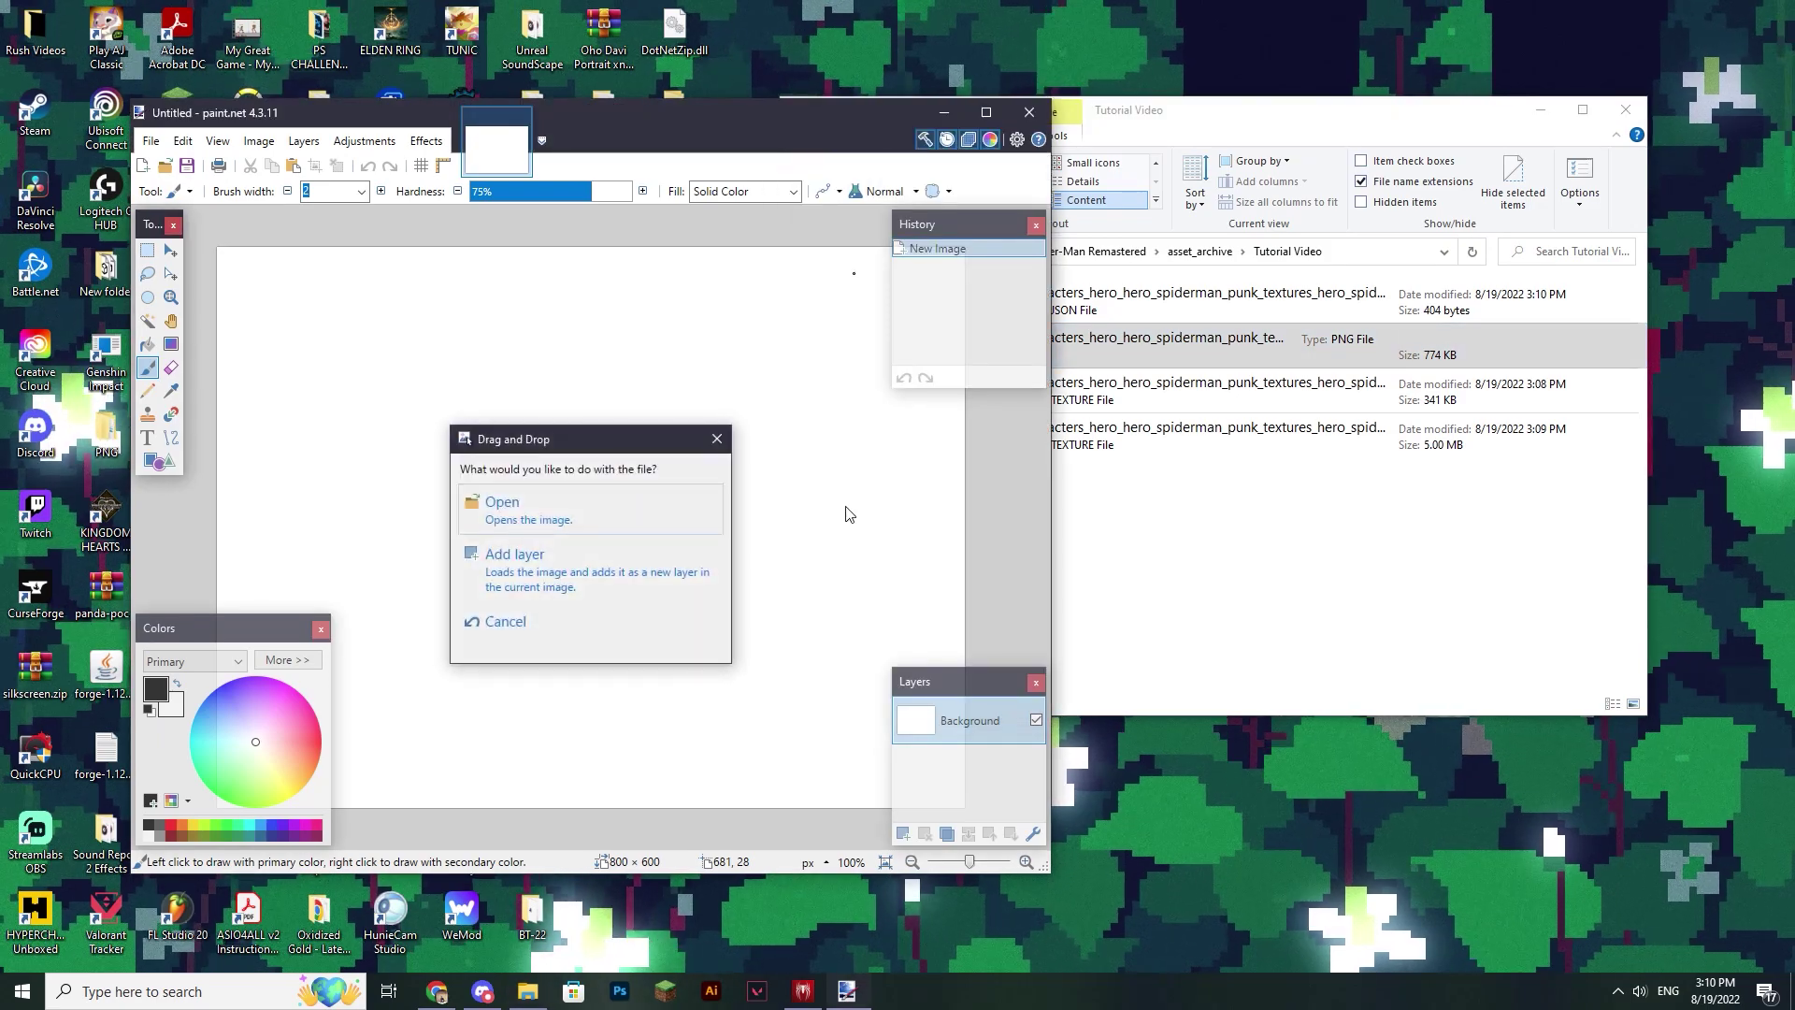
{"action": "left_click", "coordinate": [482, 490]}
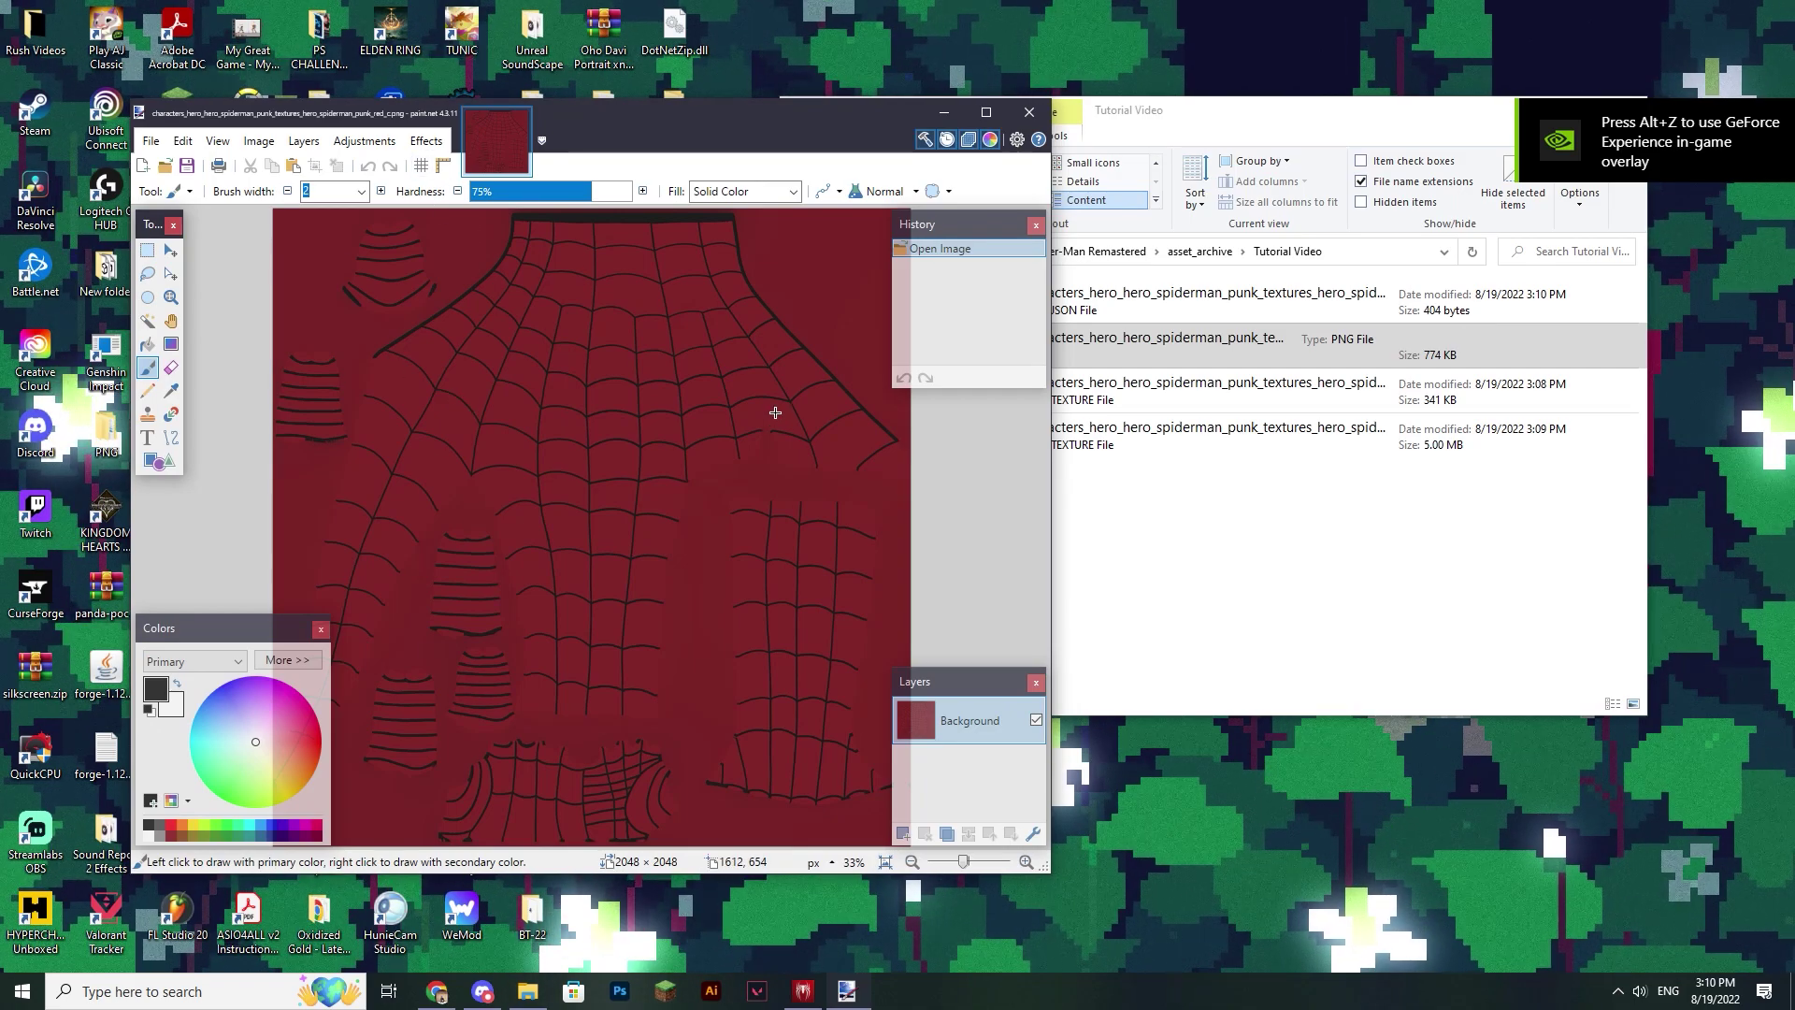
{"action": "left_click_drag", "start_coordinate": [717, 105], "coordinate": [695, 114]}
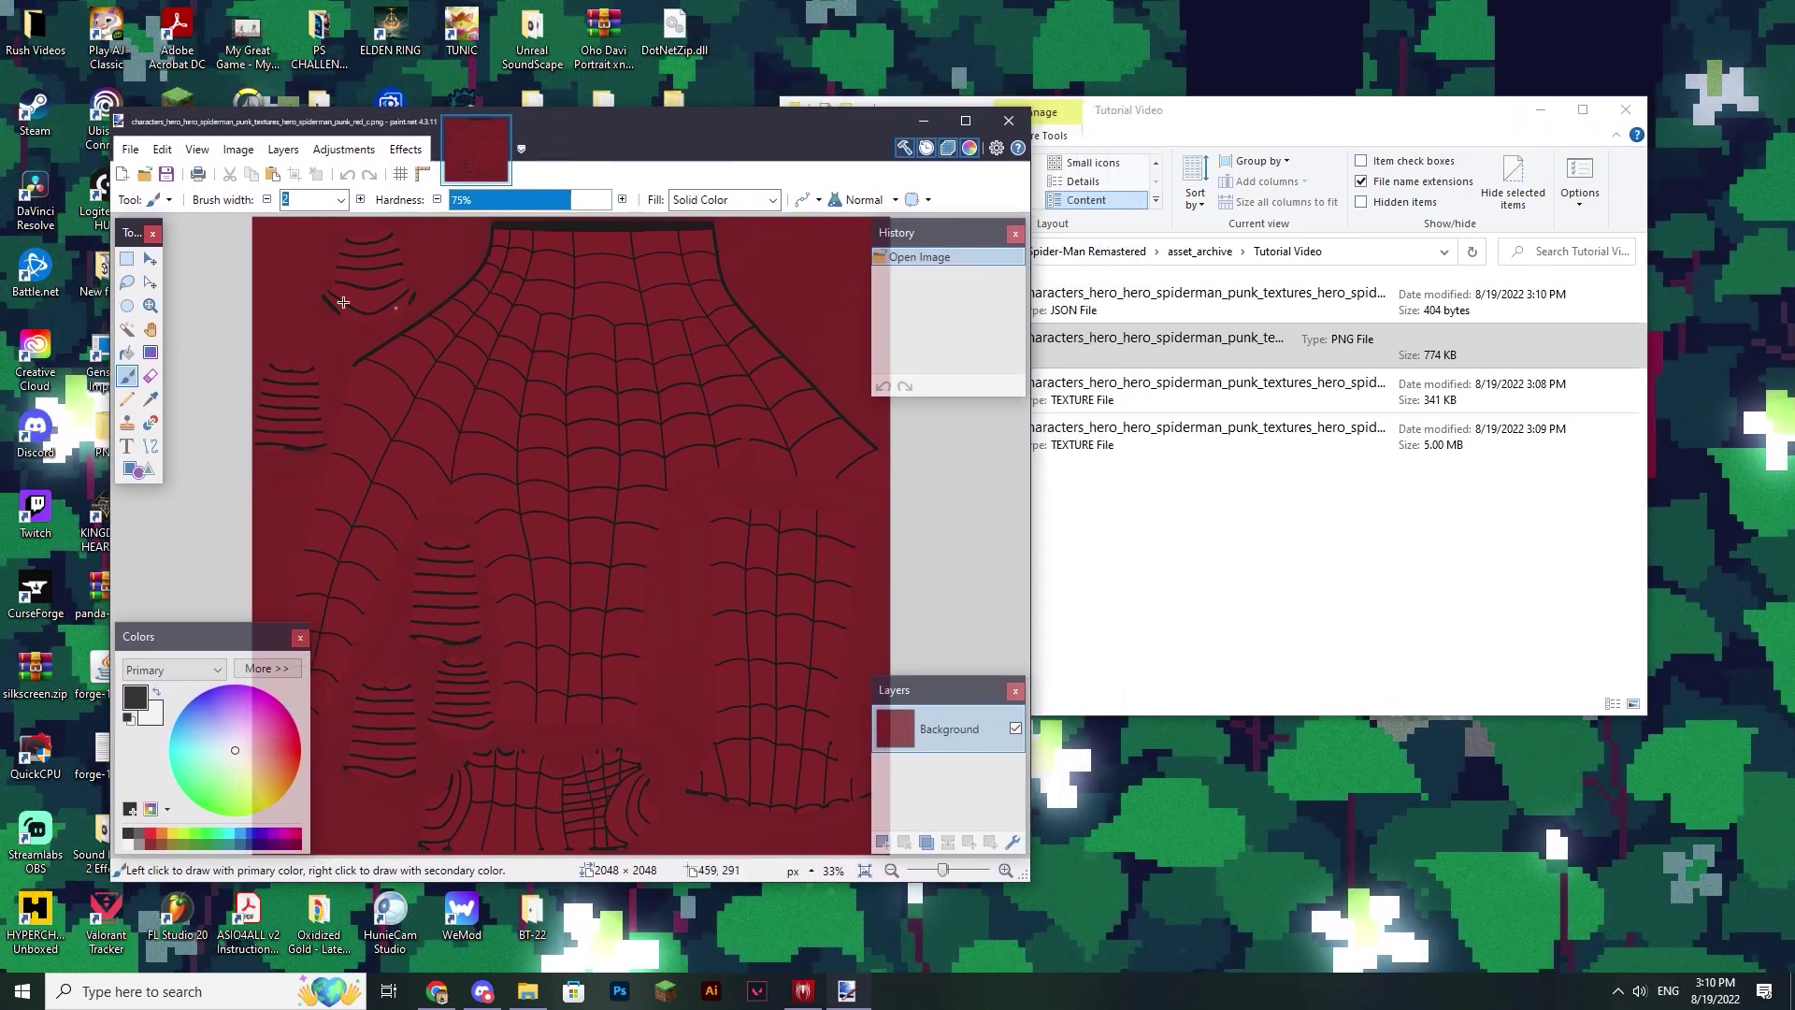
Step: Use Hue / Saturation to drag hue to -121 and saturation to 96
{"action": "left_click", "coordinate": [341, 151]}
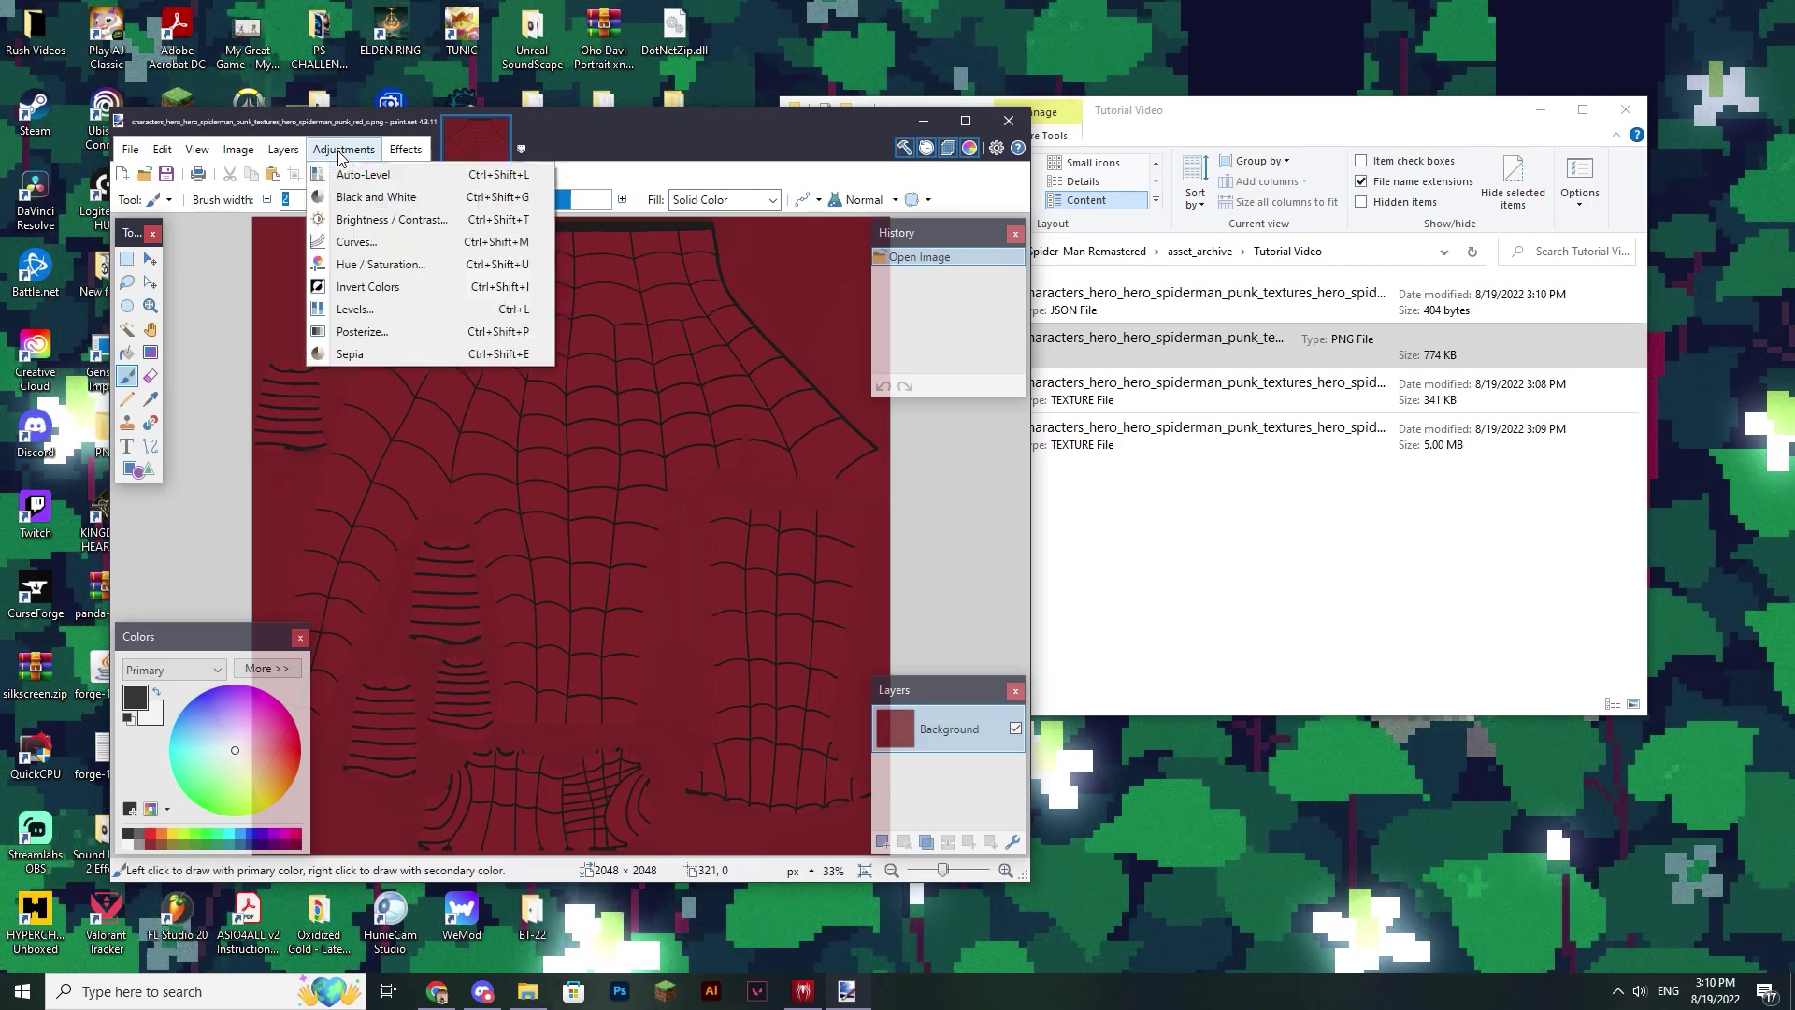
{"action": "left_click", "coordinate": [376, 266]}
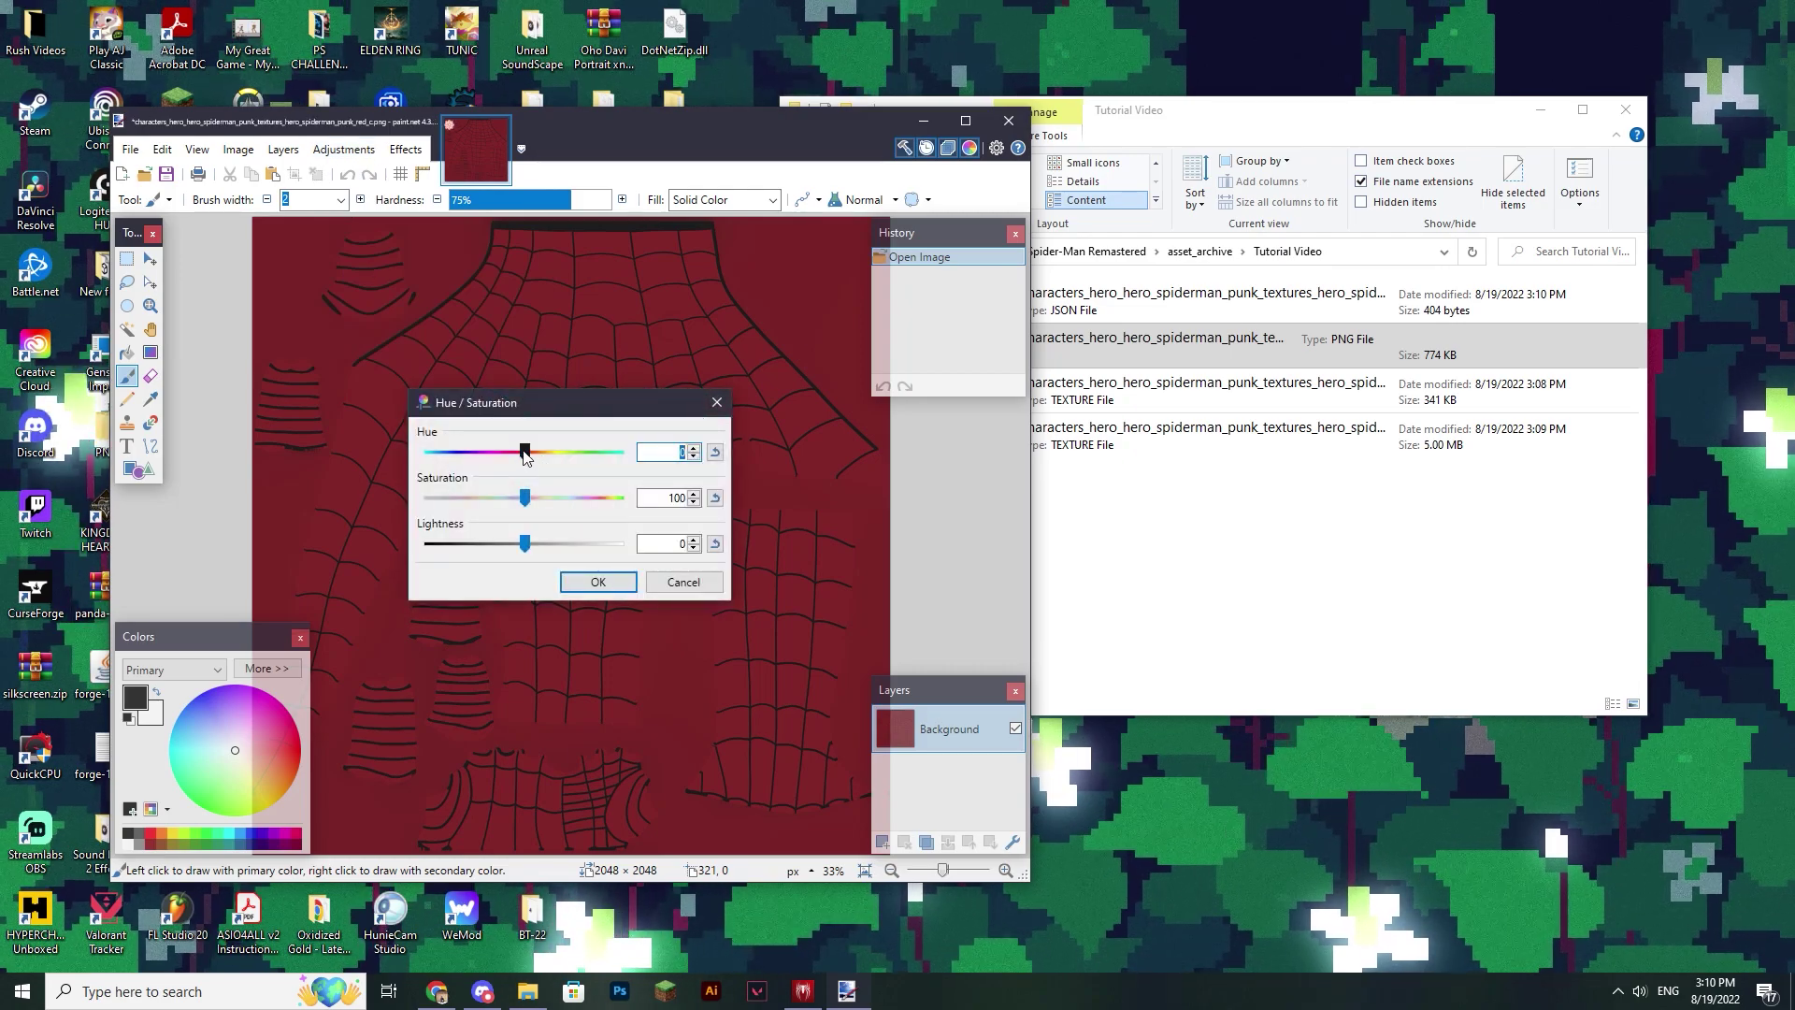
{"action": "left_click_drag", "start_coordinate": [526, 453], "coordinate": [463, 523]}
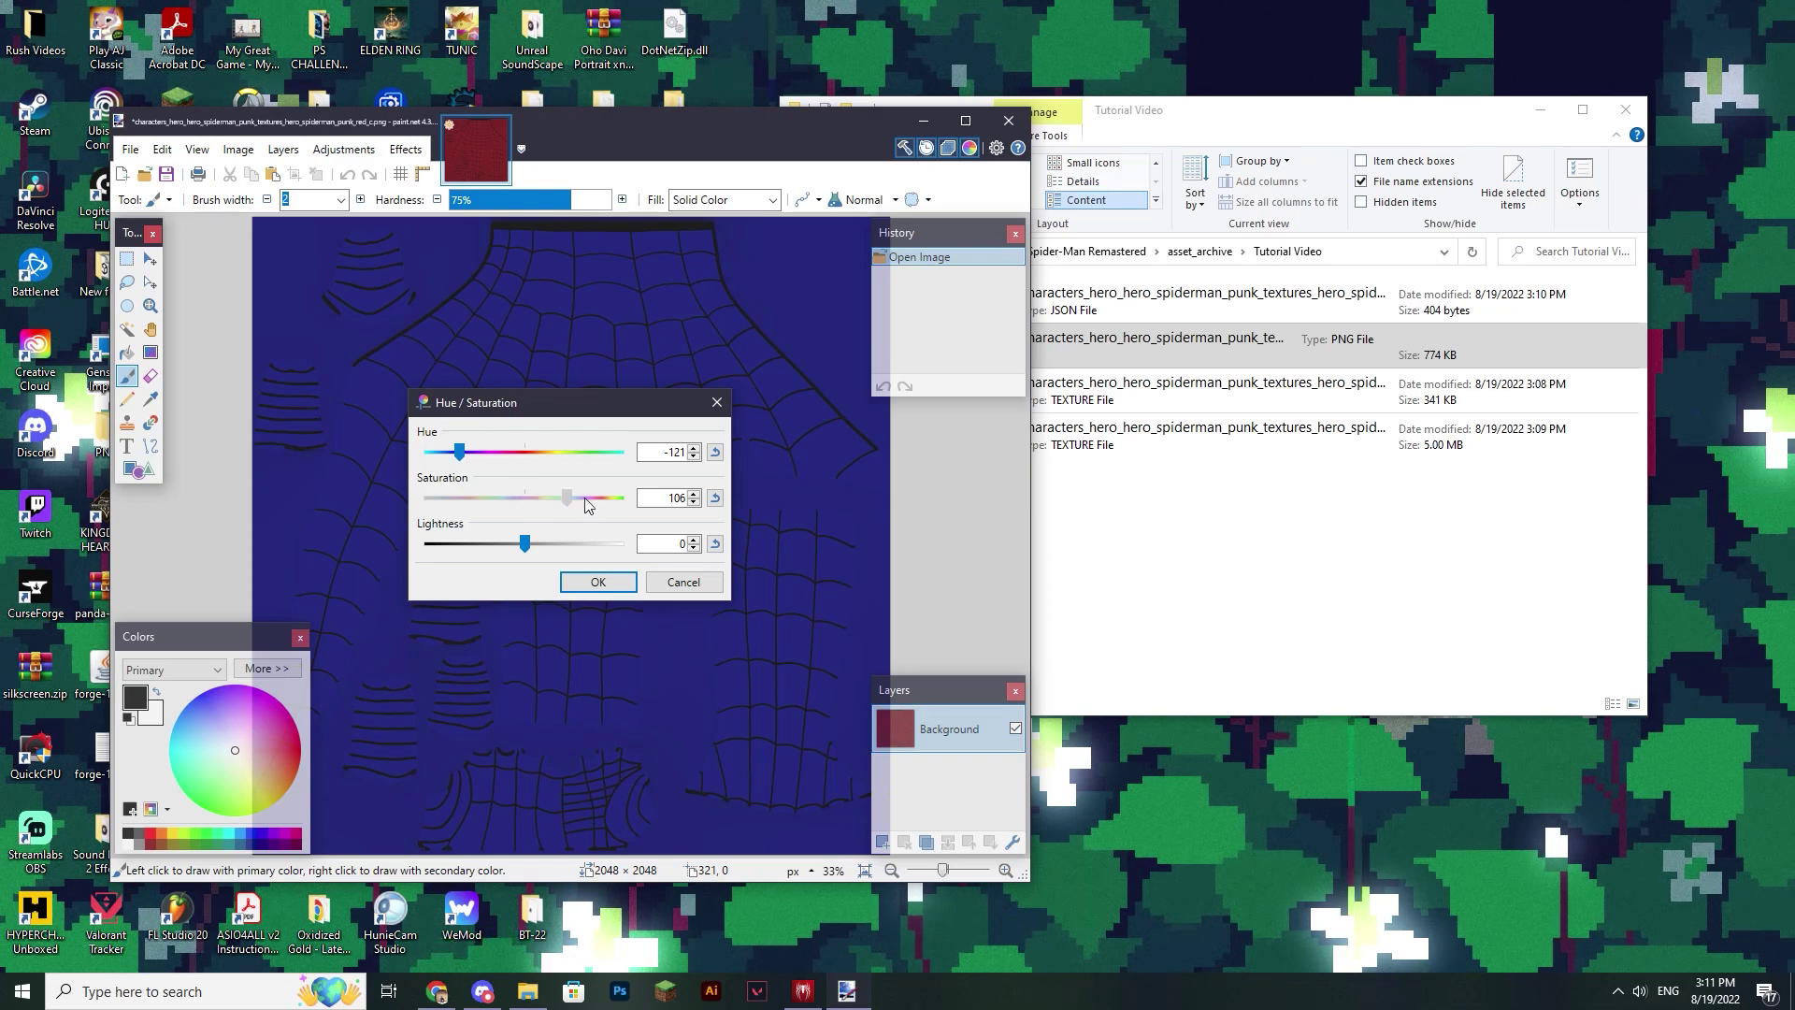
{"action": "left_click_drag", "start_coordinate": [587, 505], "coordinate": [501, 546]}
Step: Apply the blue recolour and overwrite the existing red_c PNG in Tutorial Video
{"action": "left_click", "coordinate": [598, 582]}
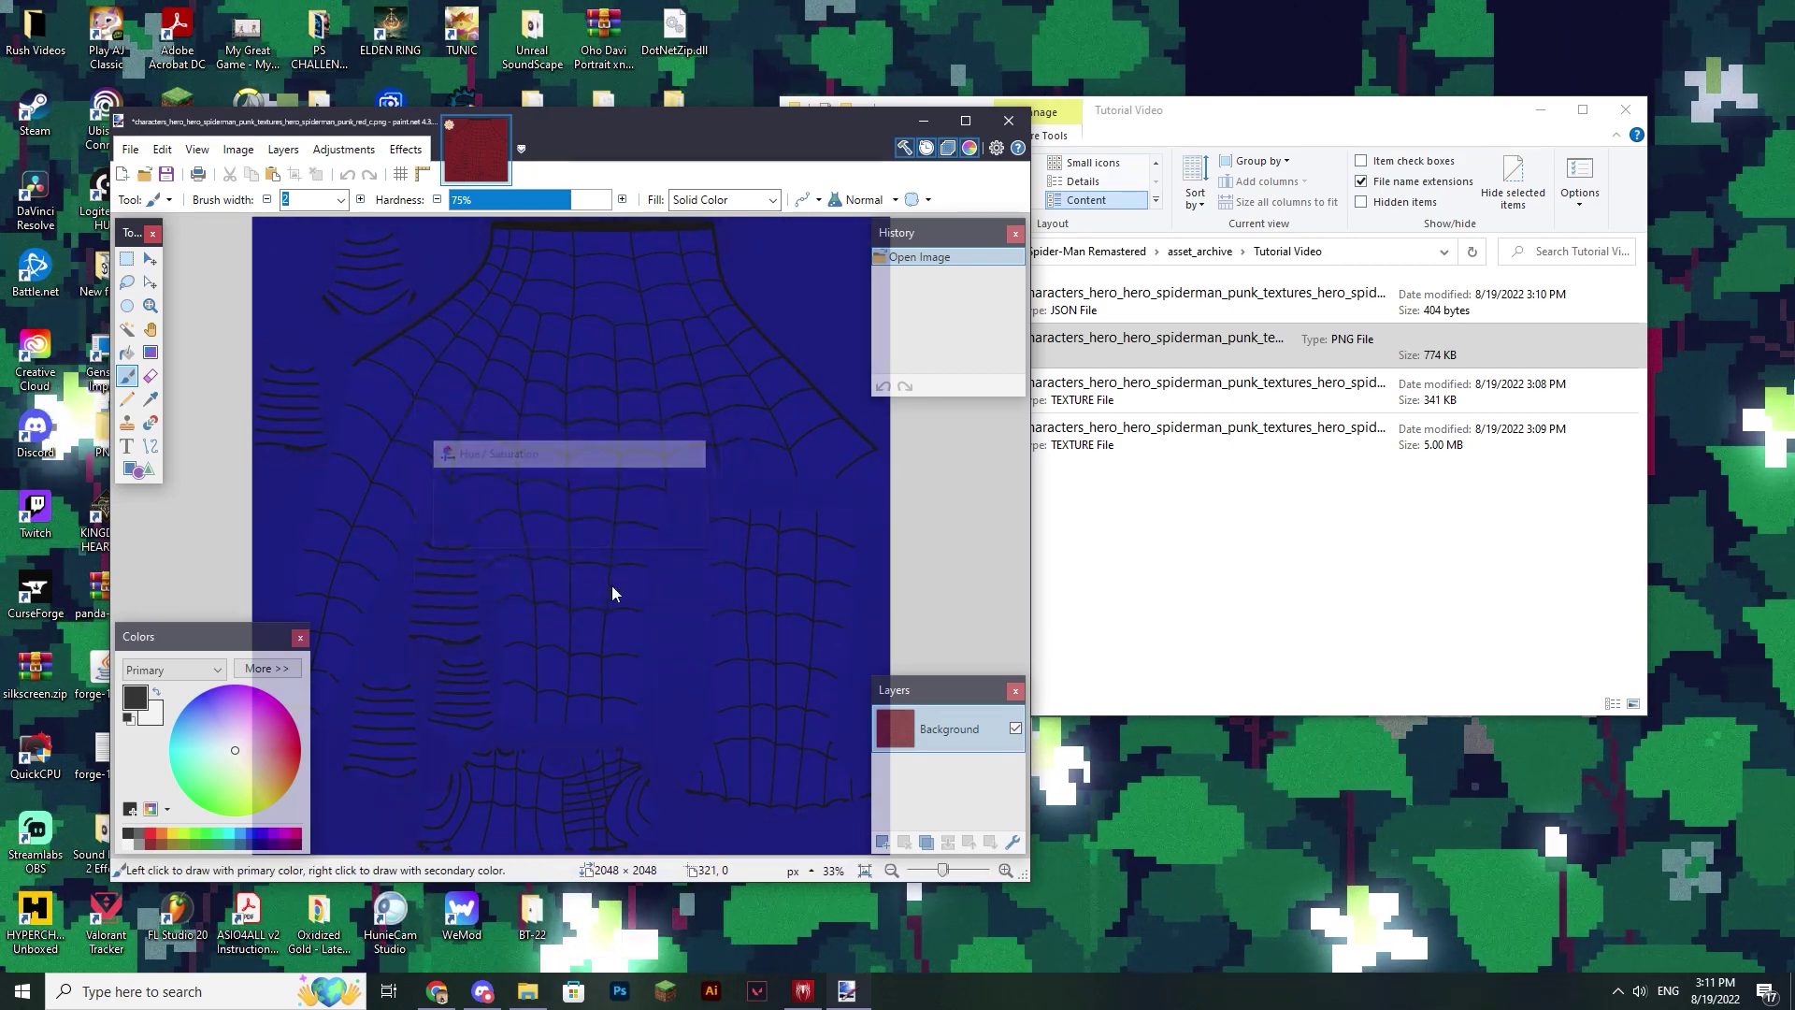
{"action": "left_click", "coordinate": [130, 150]}
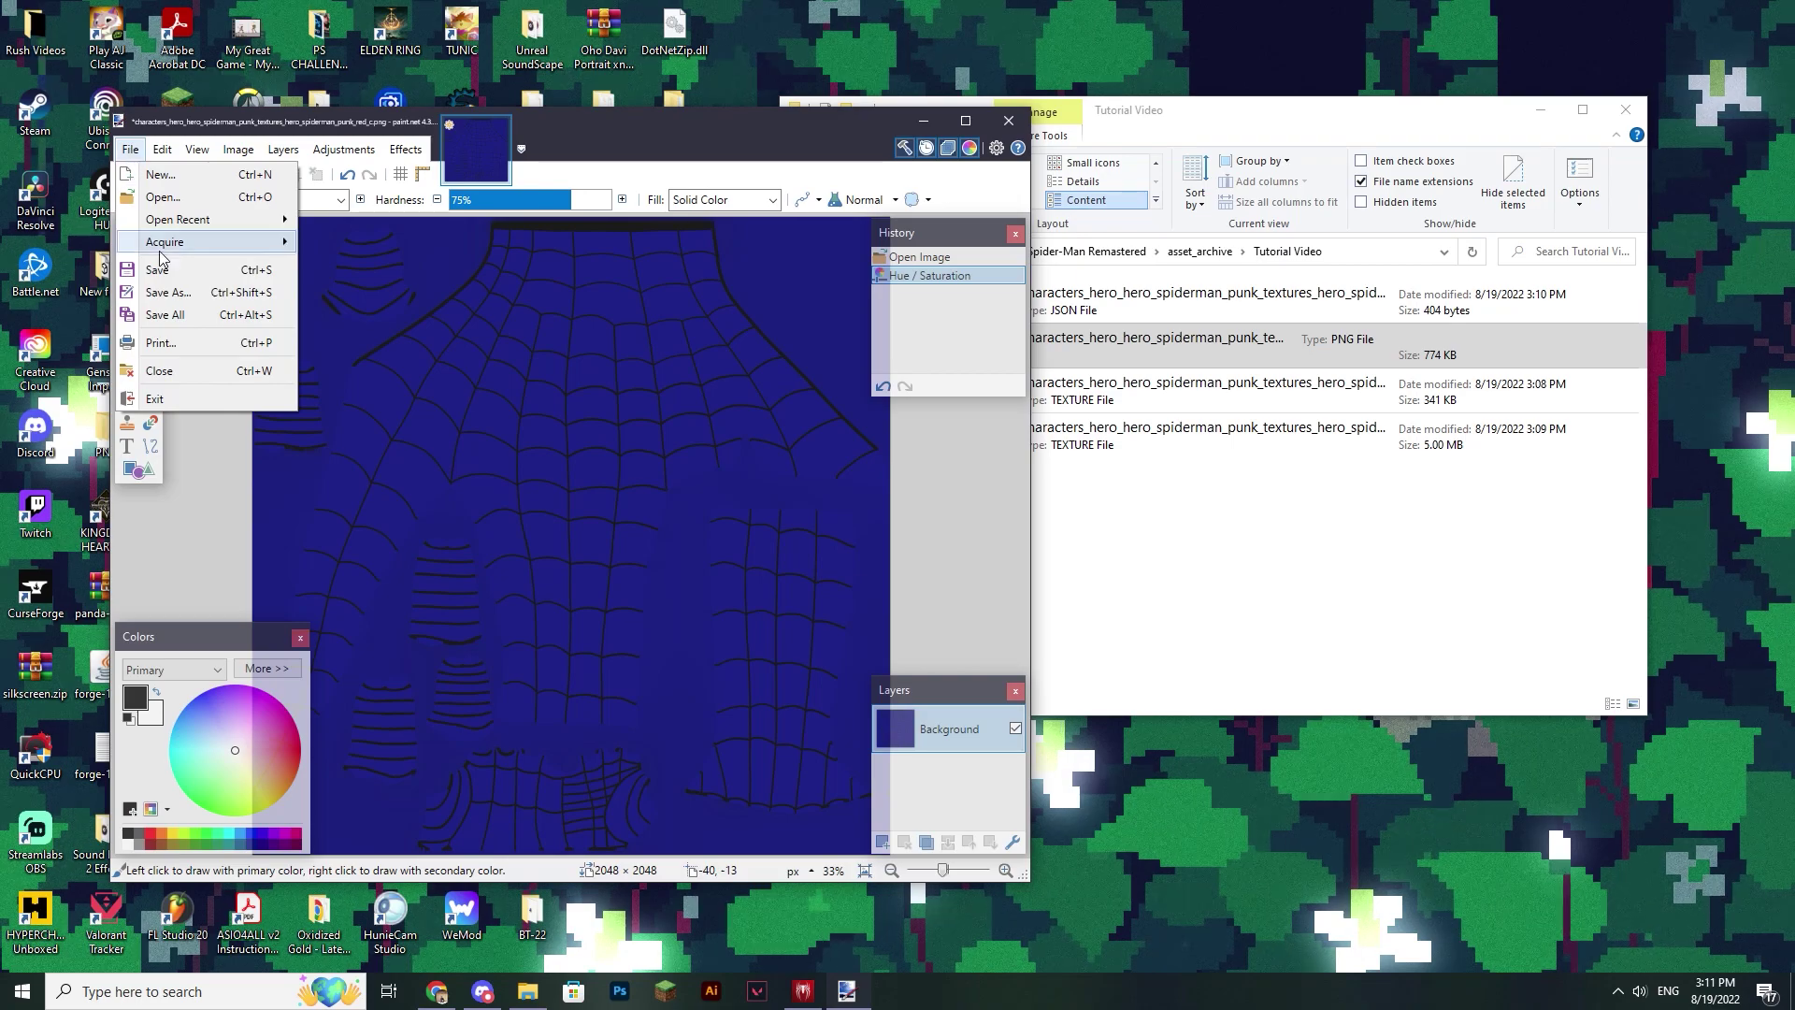
{"action": "left_click", "coordinate": [167, 292]}
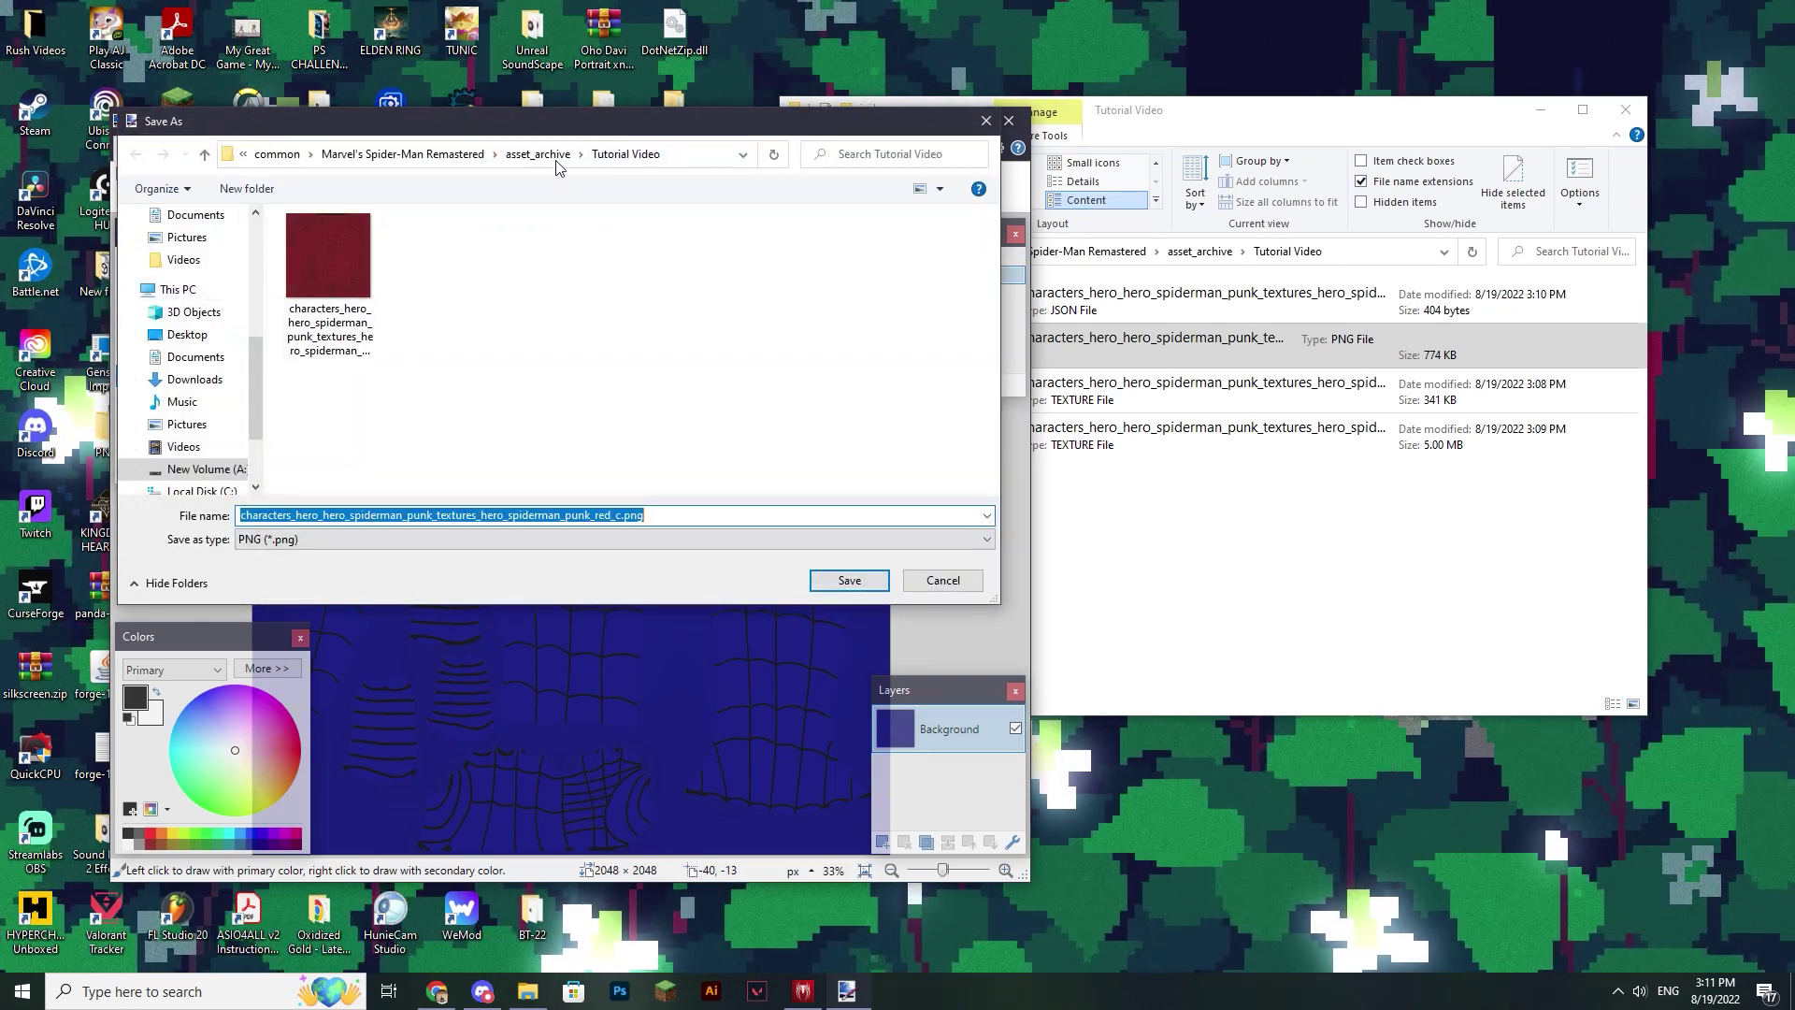
{"action": "left_click", "coordinate": [1210, 370]}
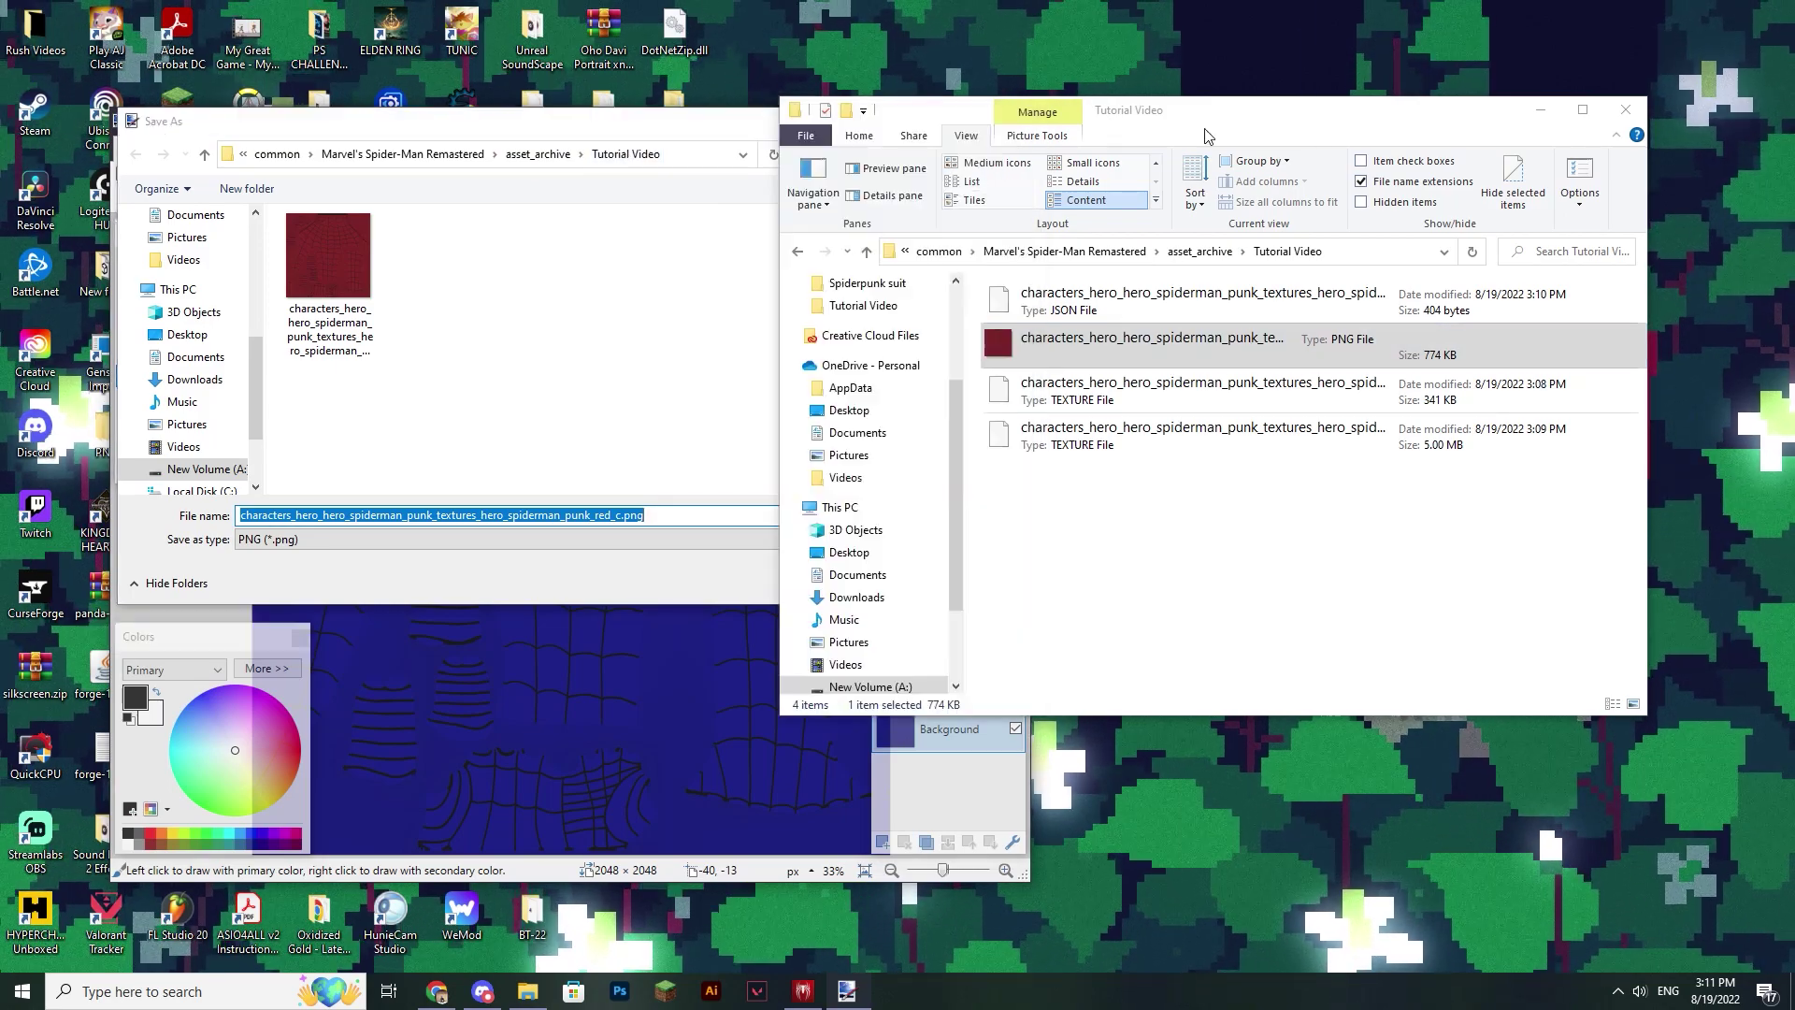
{"action": "left_click", "coordinate": [440, 286]}
{"action": "left_click", "coordinate": [327, 258]}
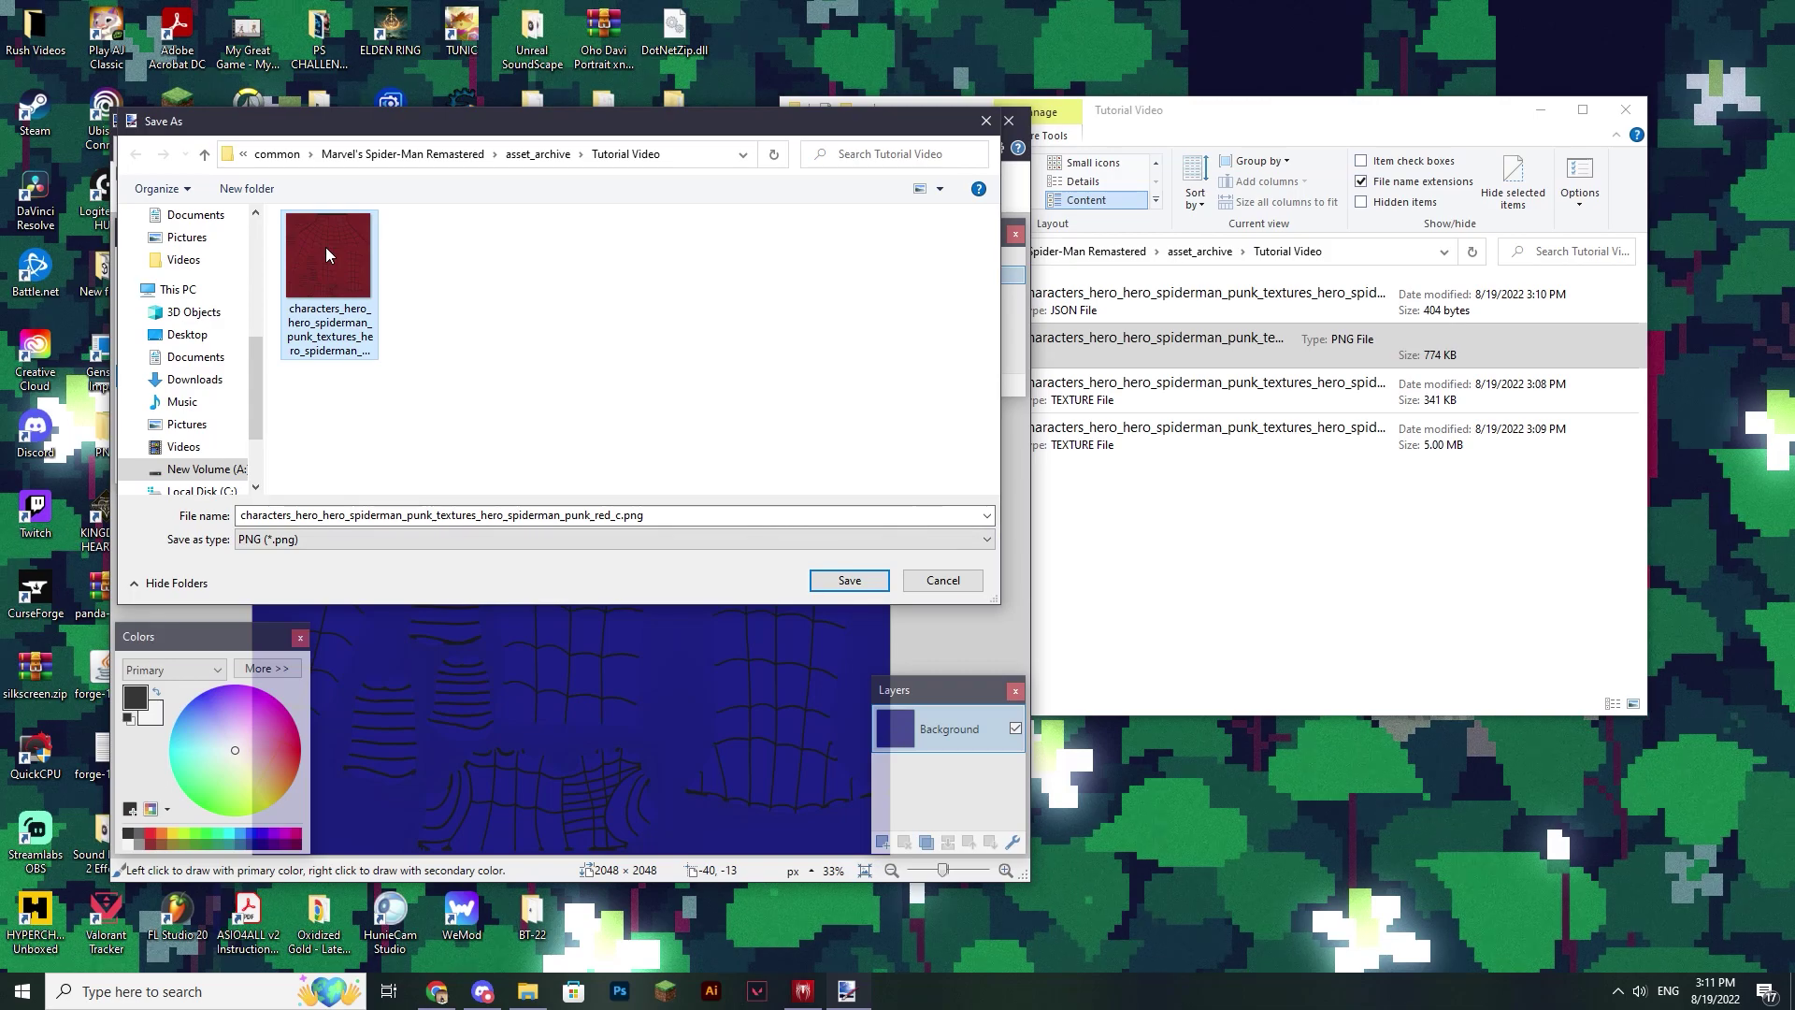
{"action": "left_click", "coordinate": [841, 582]}
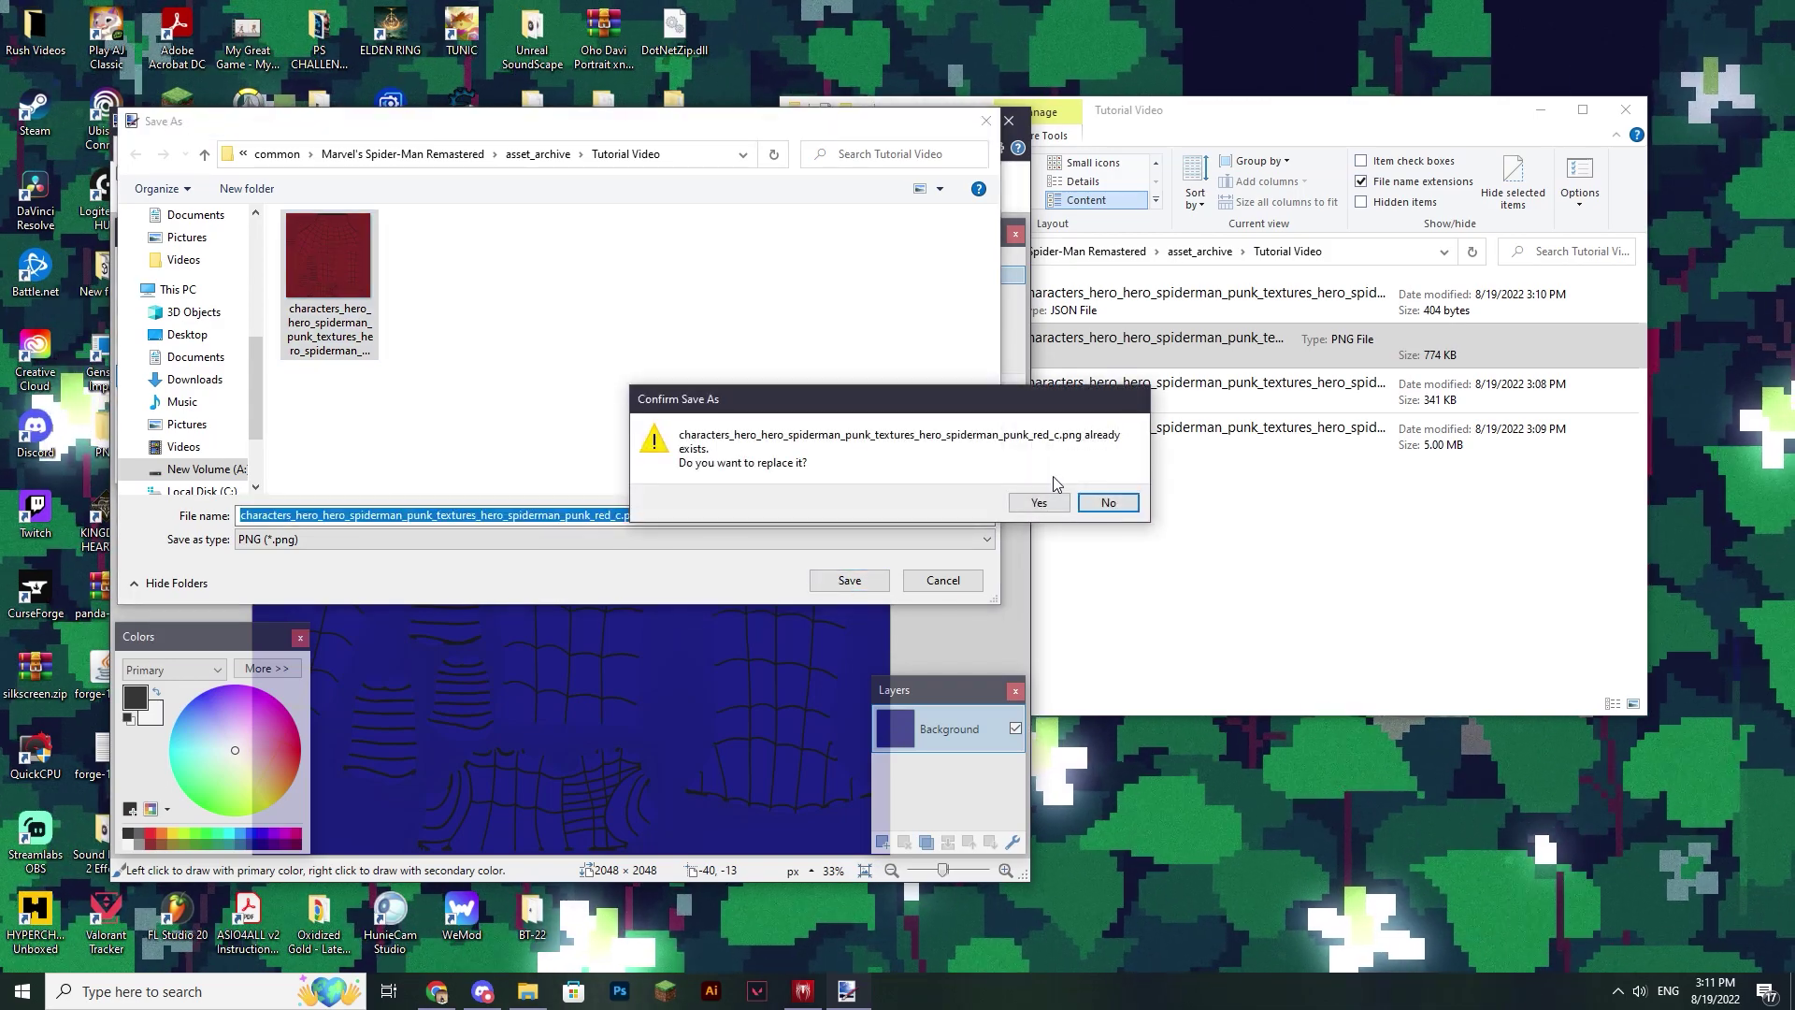
{"action": "left_click", "coordinate": [1038, 503]}
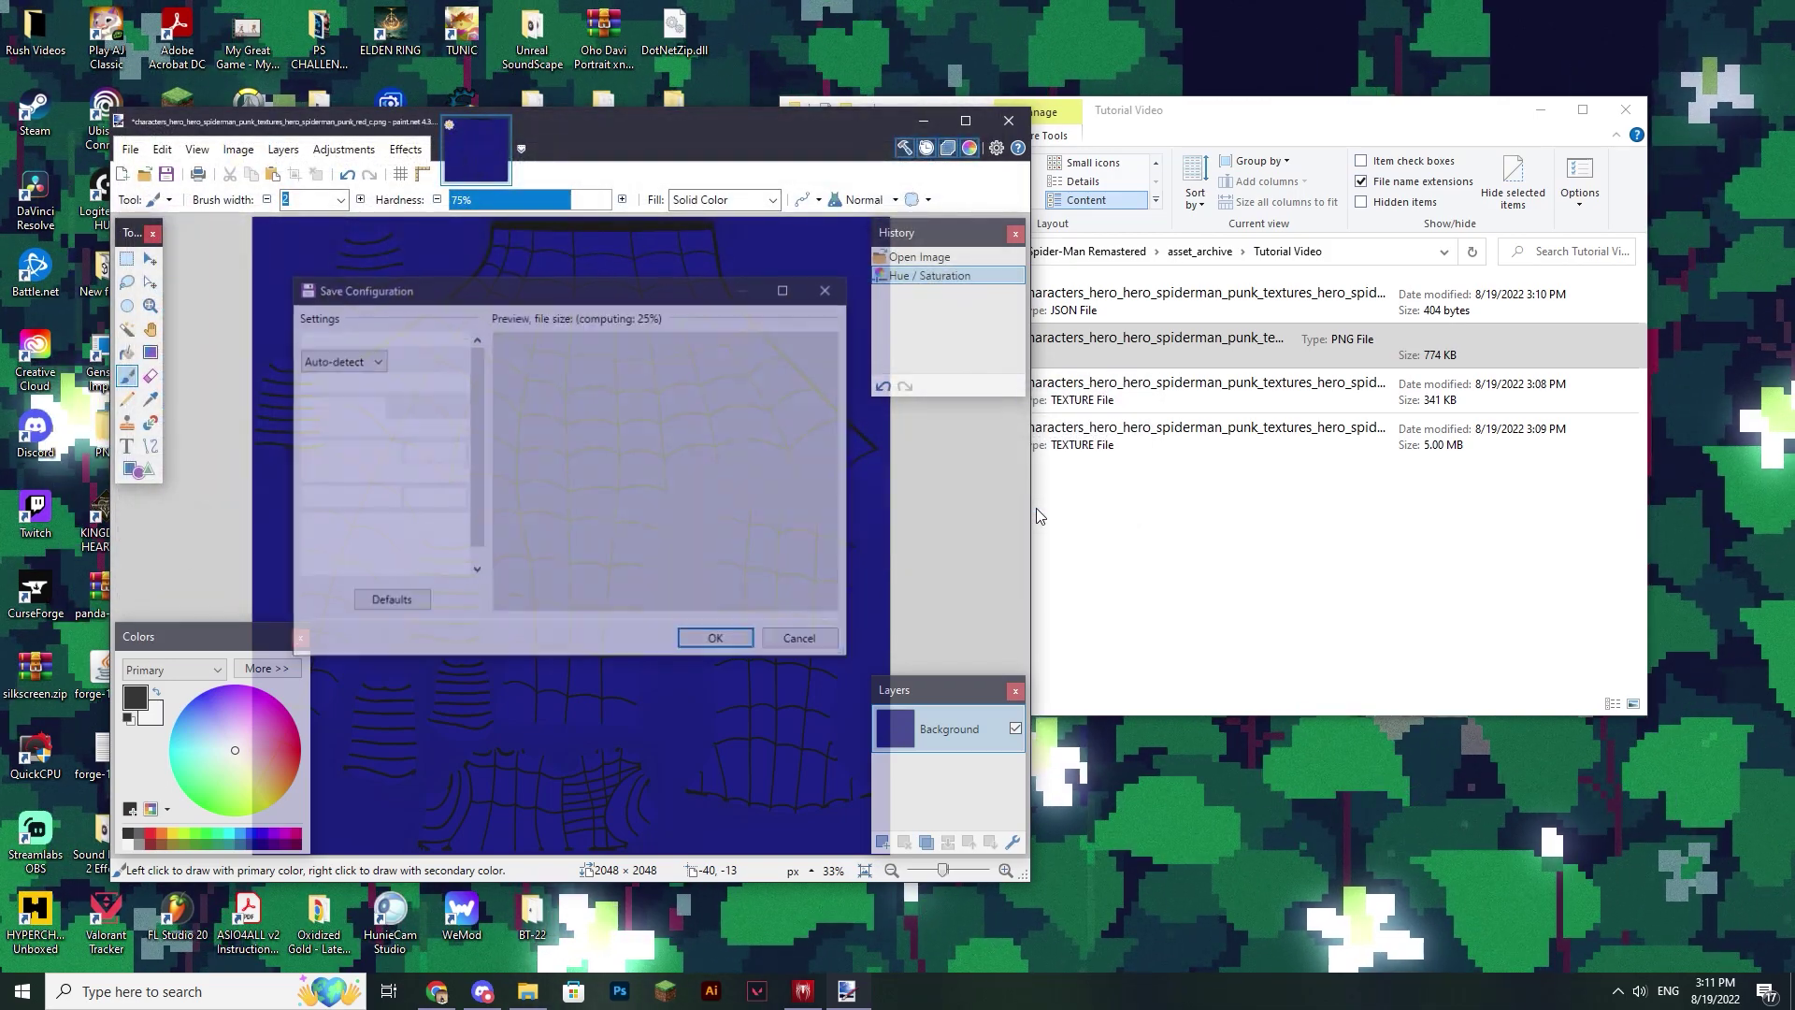
{"action": "key", "text": "Return"}
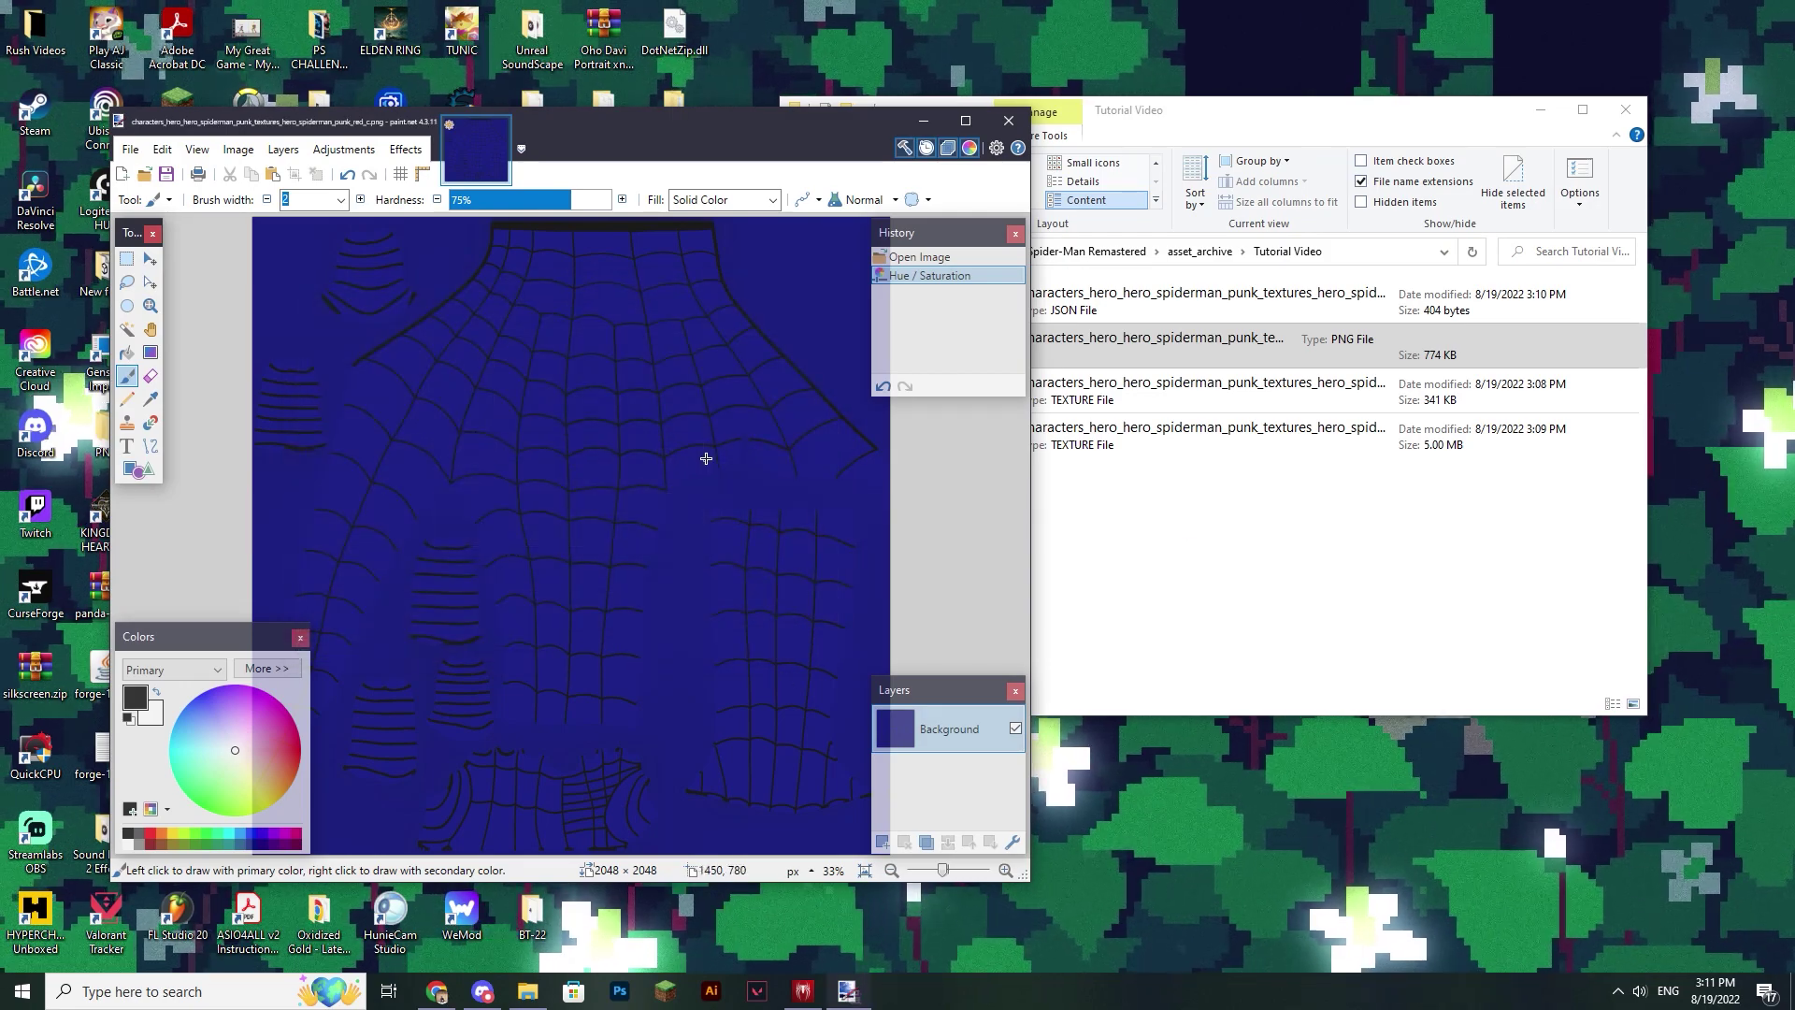
Step: Convert the blue PNG with SpiderTex into red_c.custom.texture and red_c_hd.custom.texture in Tutorial Video
{"action": "left_click", "coordinate": [922, 120]}
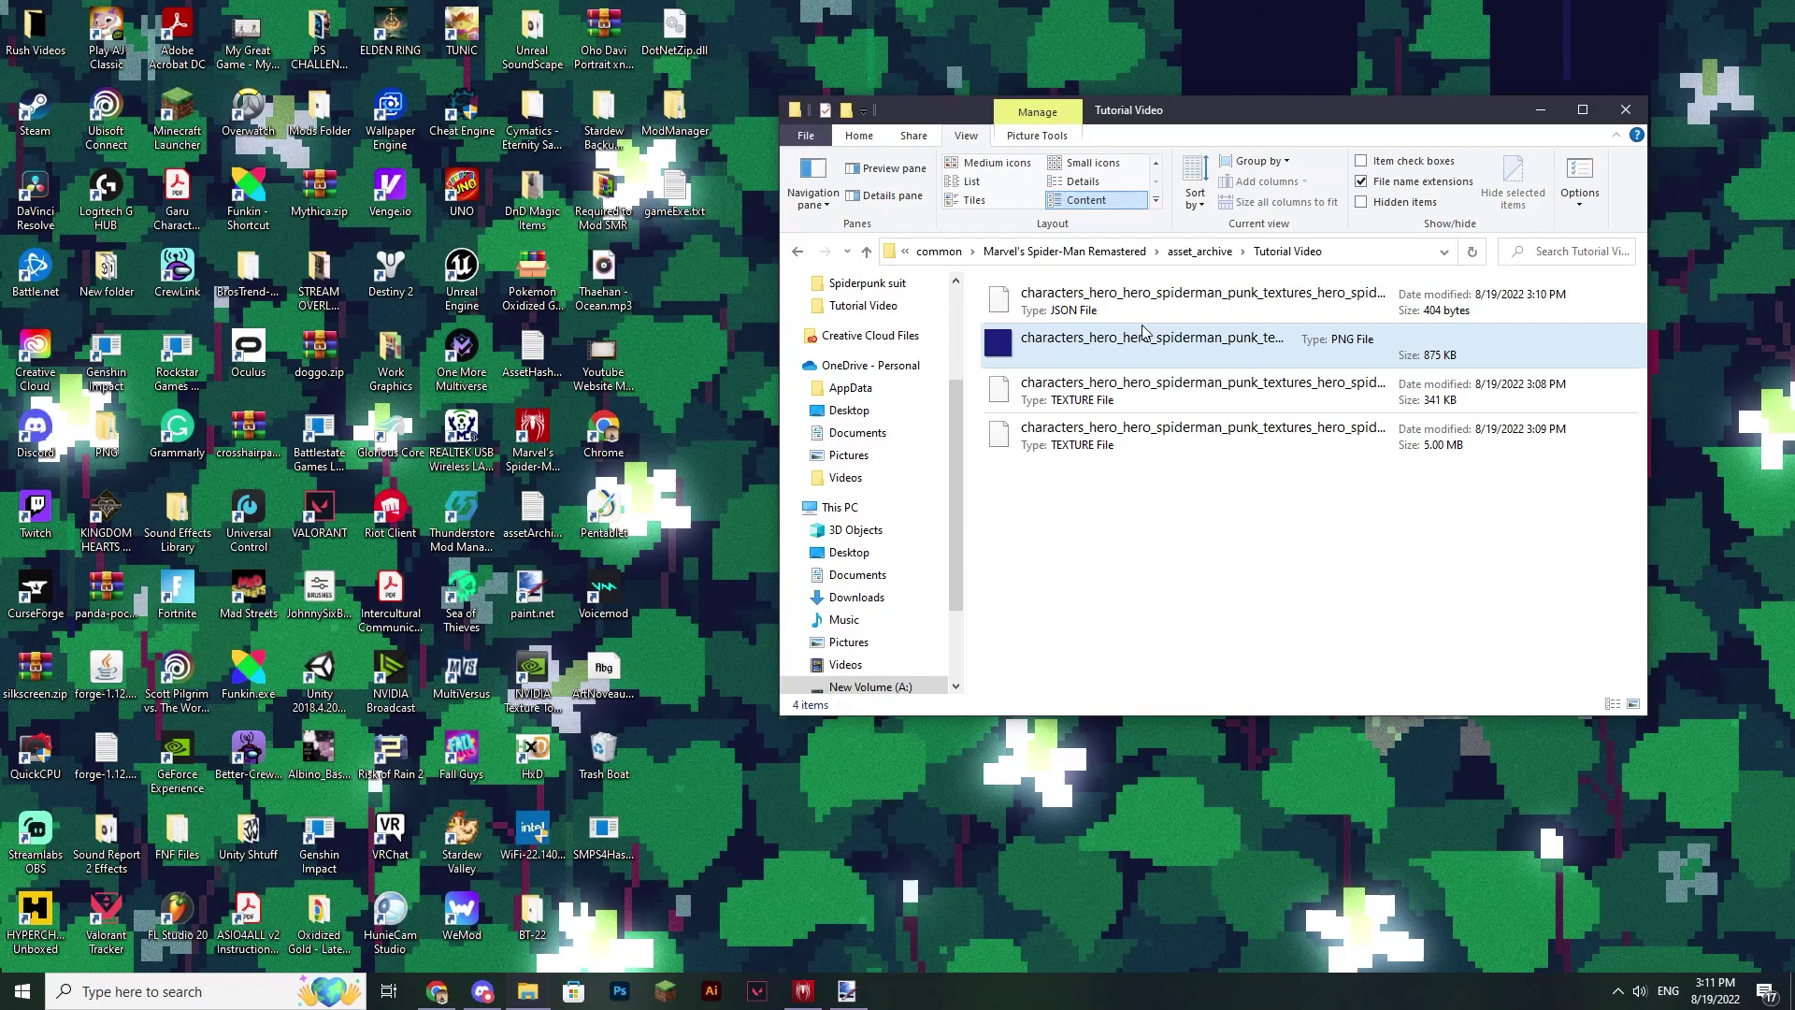
{"action": "left_click", "coordinate": [1249, 644]}
{"action": "left_click_drag", "start_coordinate": [1201, 124], "coordinate": [1240, 108]}
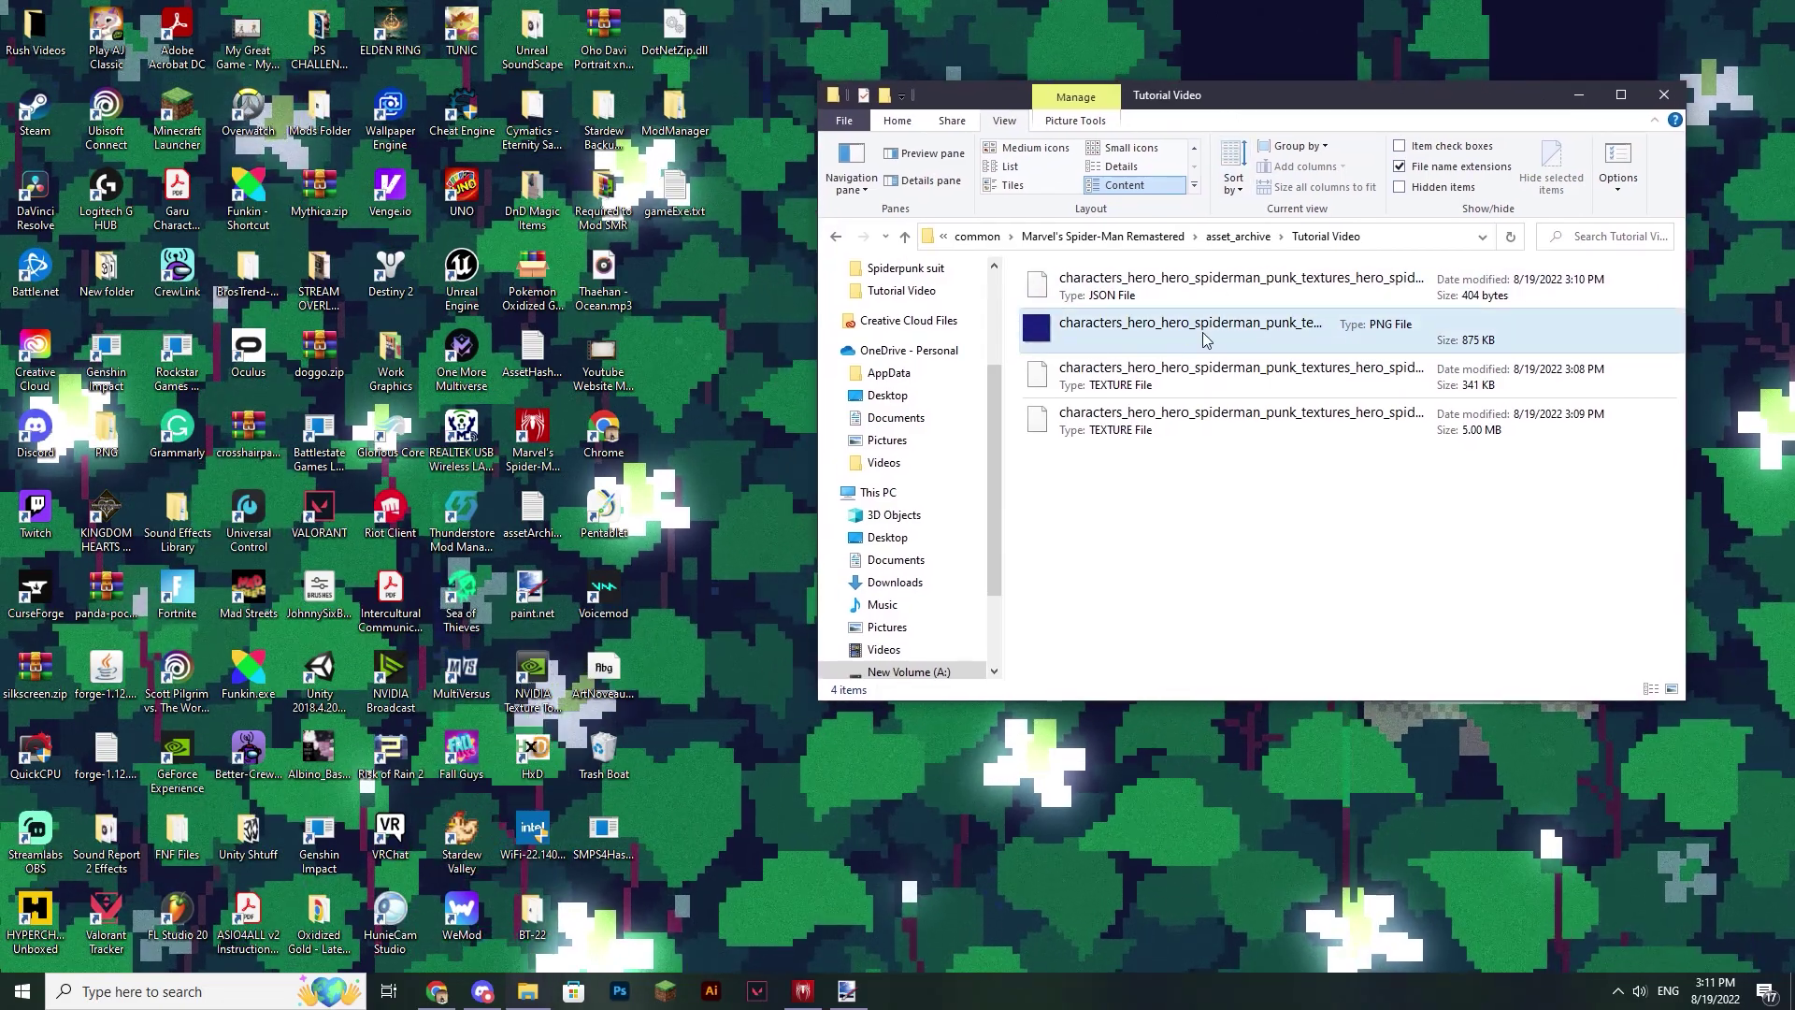
{"action": "left_click_drag", "start_coordinate": [1178, 323], "coordinate": [1131, 322]}
{"action": "left_click_drag", "start_coordinate": [1245, 91], "coordinate": [565, 101]}
{"action": "left_click_drag", "start_coordinate": [425, 336], "coordinate": [1244, 279]}
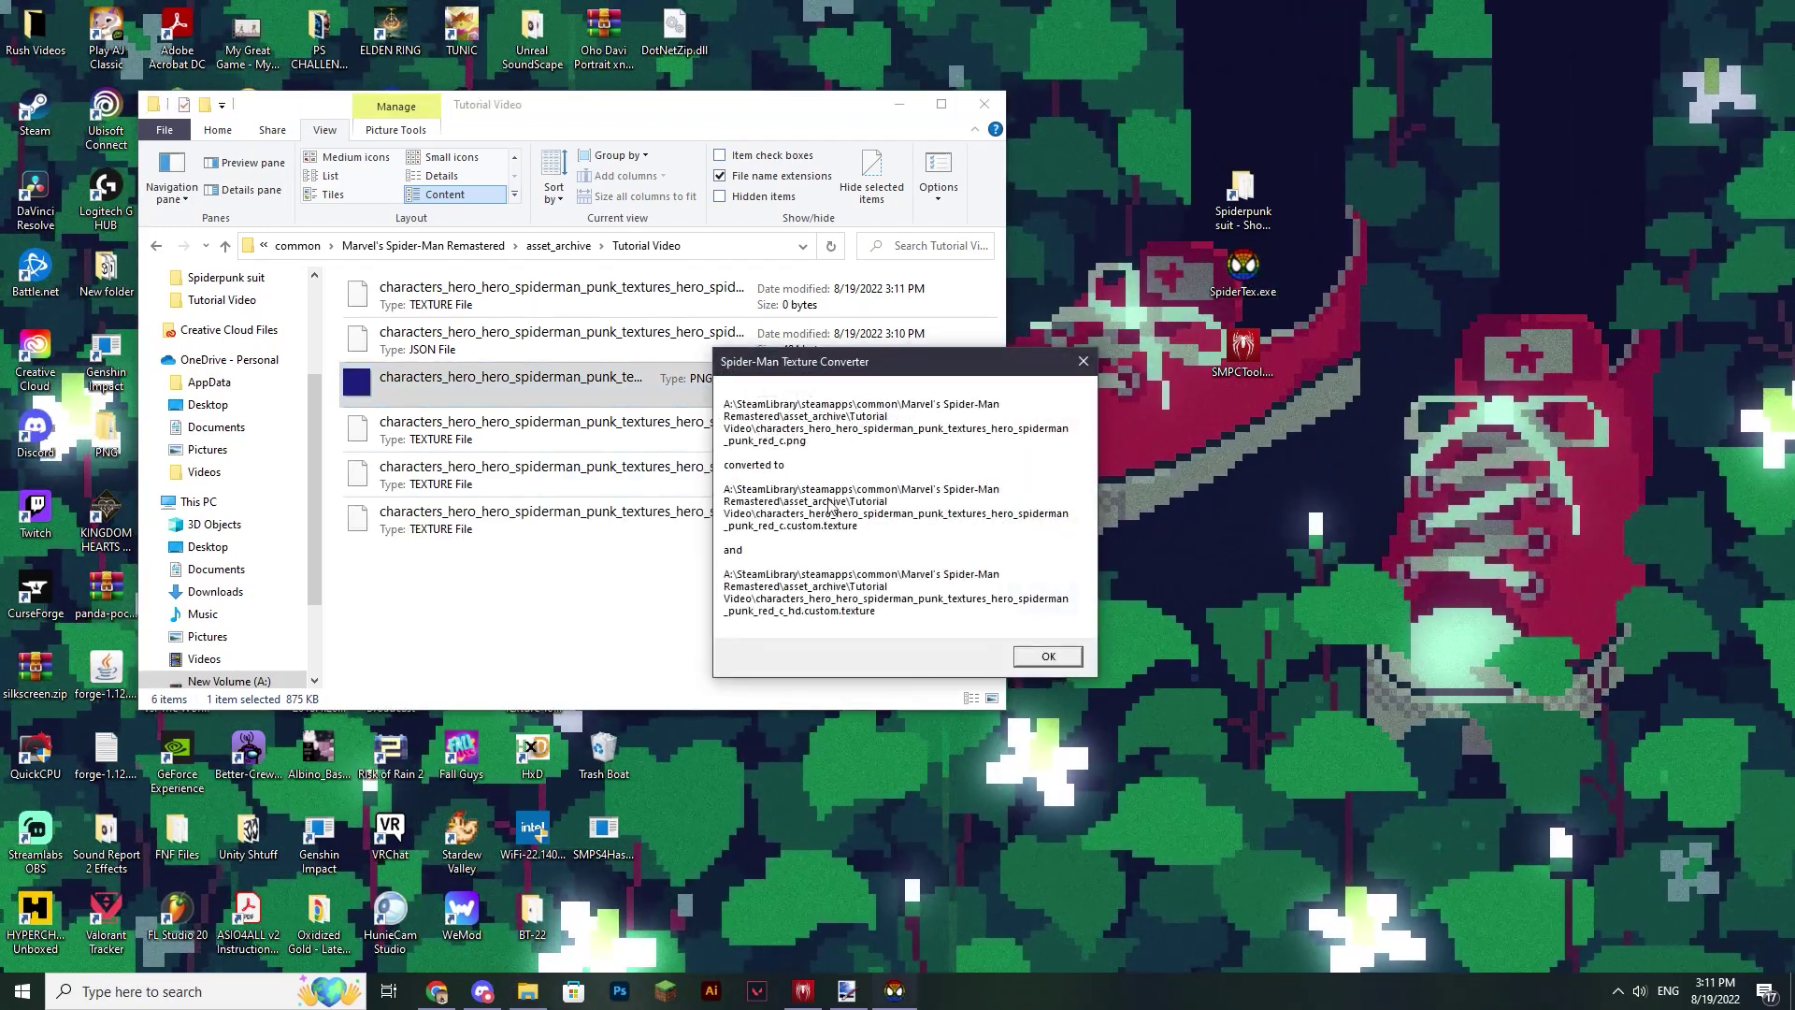
{"action": "left_click", "coordinate": [1048, 656]}
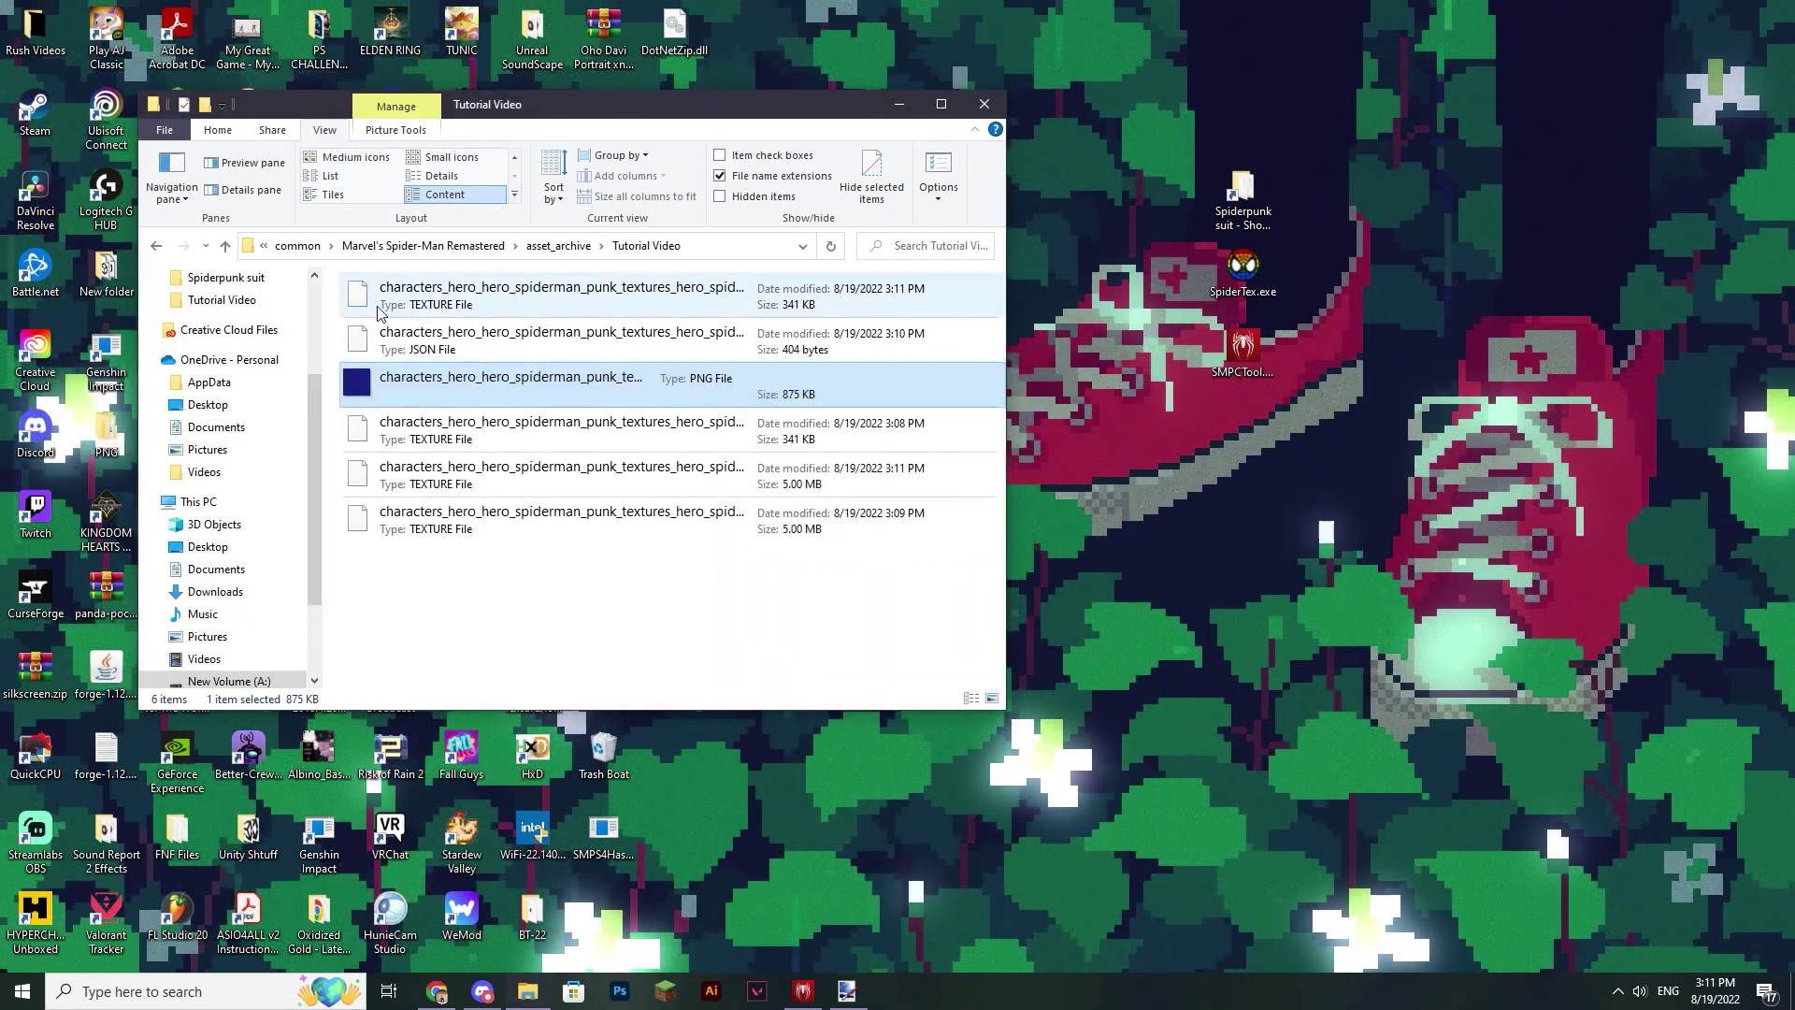
{"action": "left_click", "coordinate": [471, 297]}
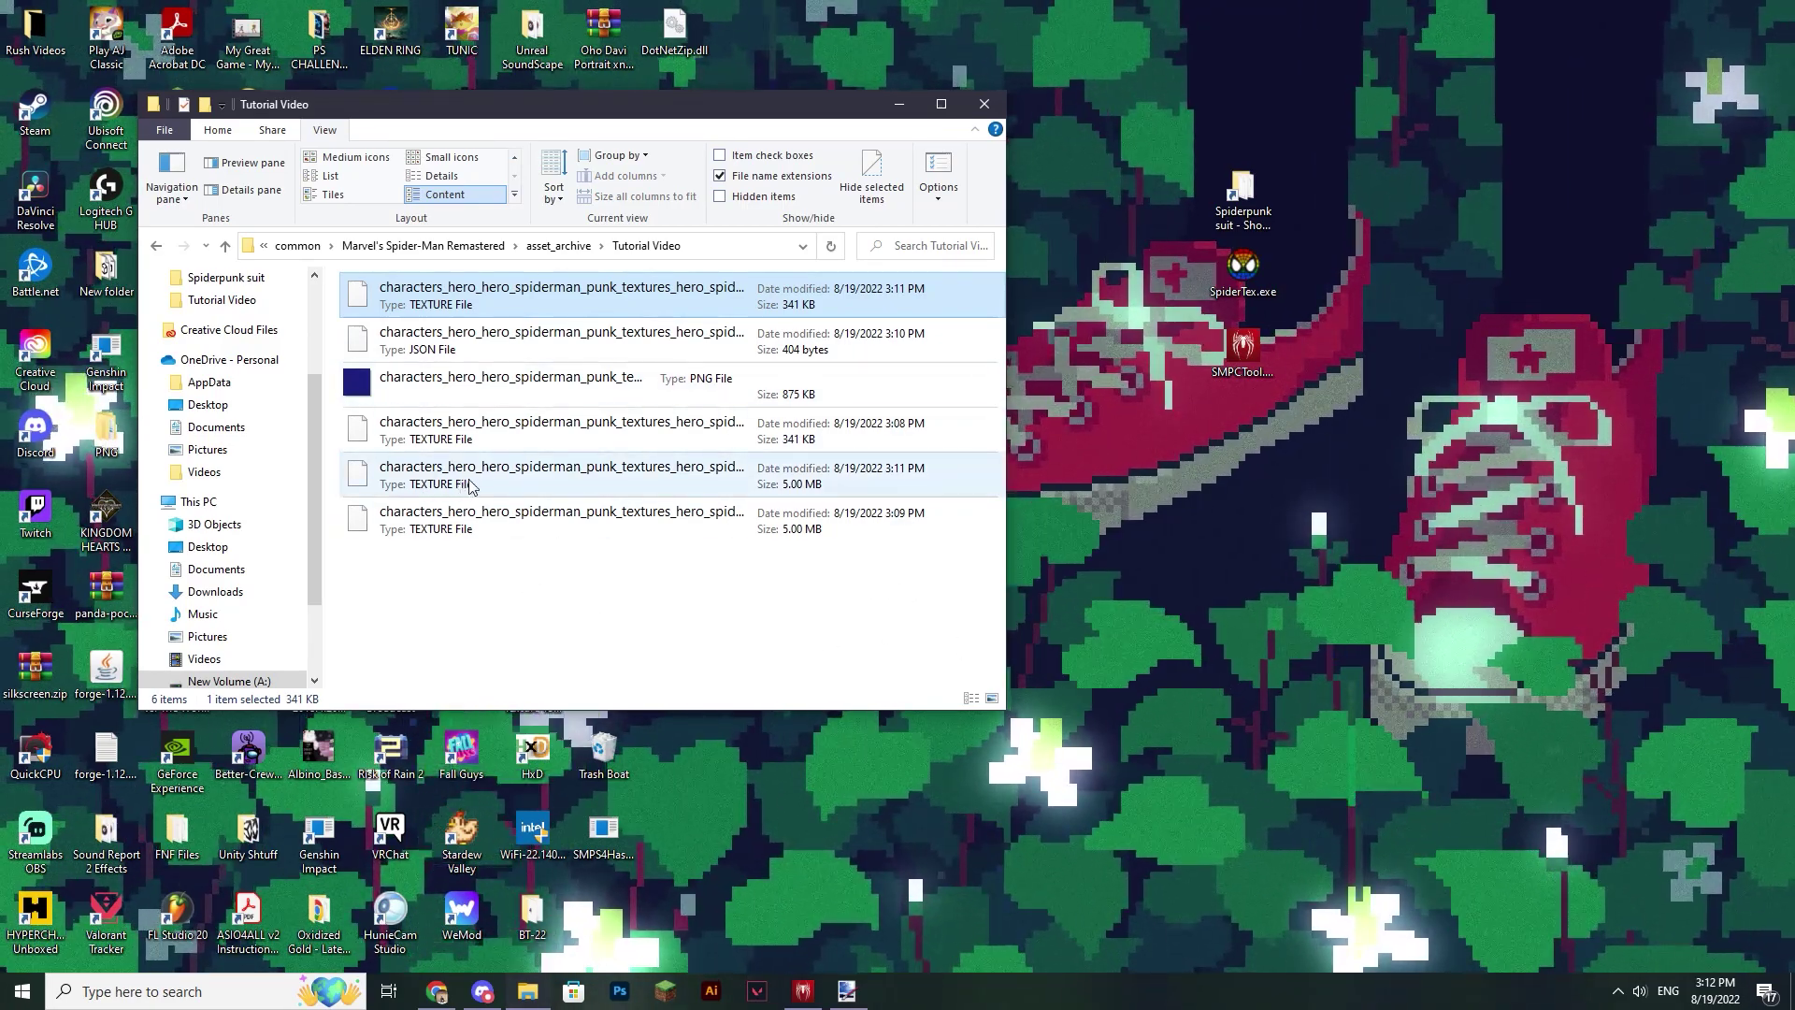
{"action": "left_click", "coordinate": [510, 470]}
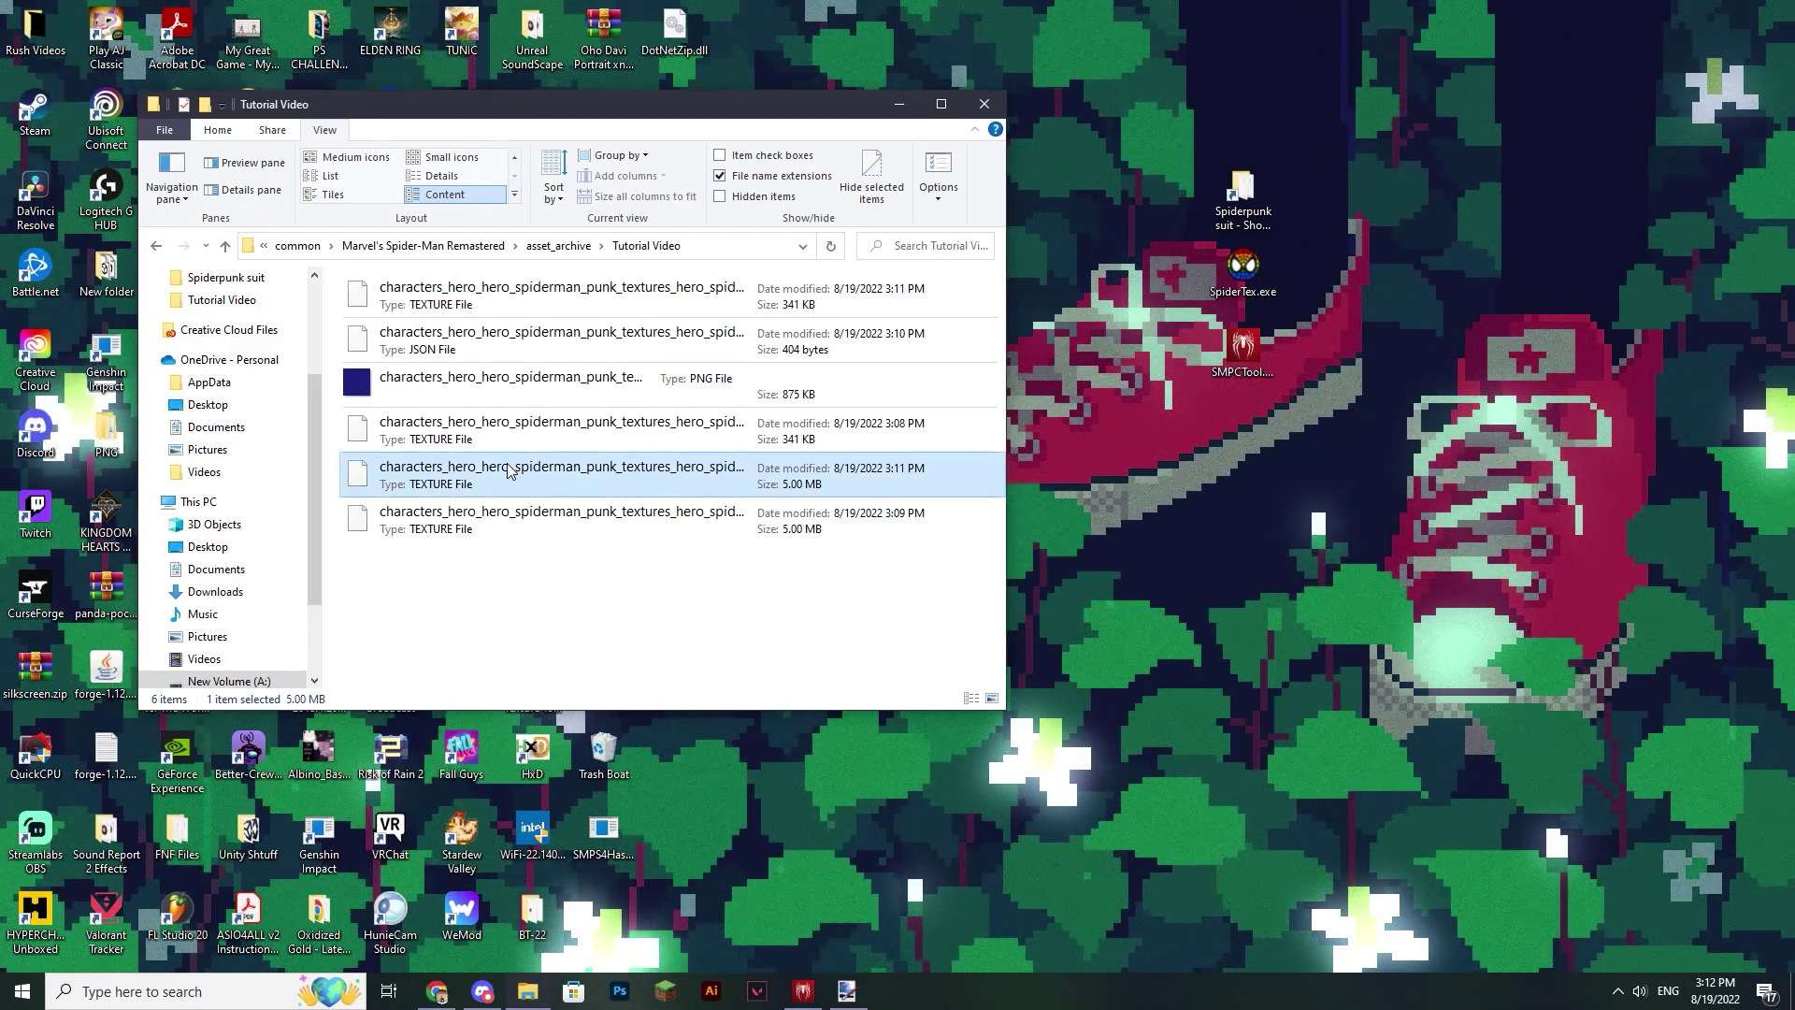
{"action": "left_click_drag", "start_coordinate": [503, 103], "coordinate": [1128, 116]}
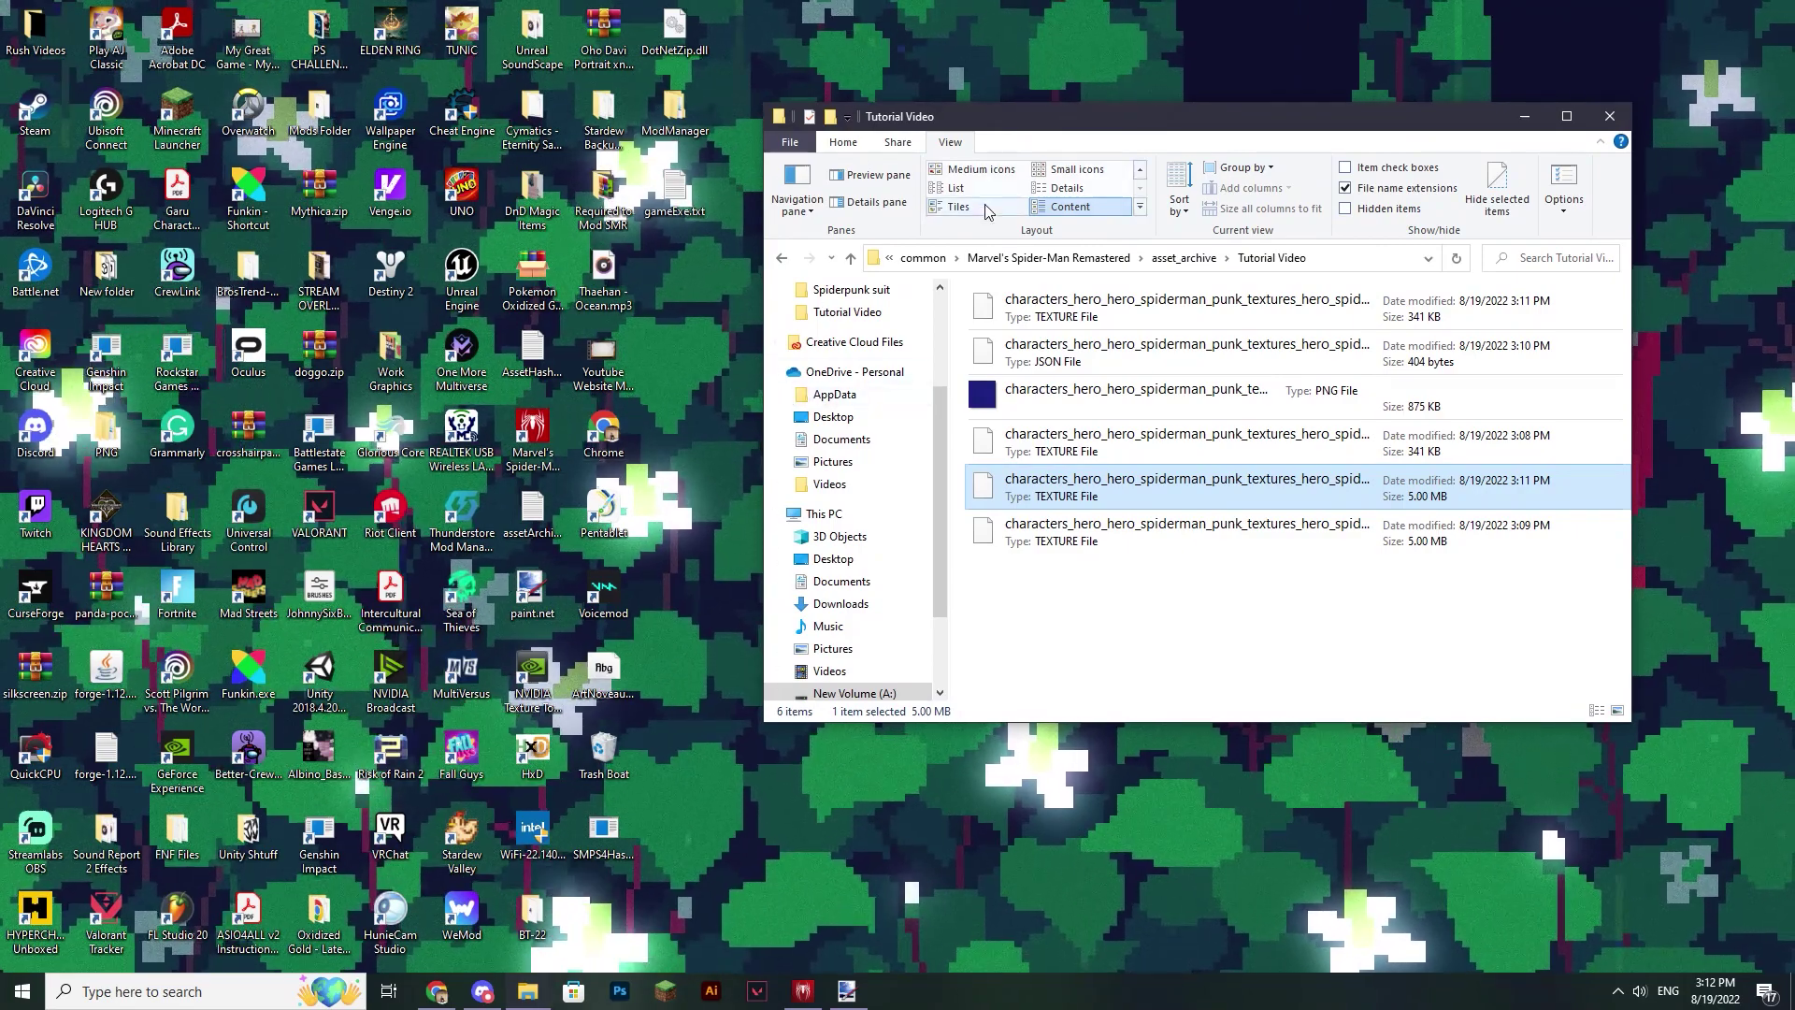
Step: Launch Spider-Man PC Tool from SMPCTool.exe and move its window right
{"action": "left_click_drag", "start_coordinate": [1204, 107], "coordinate": [657, 97]}
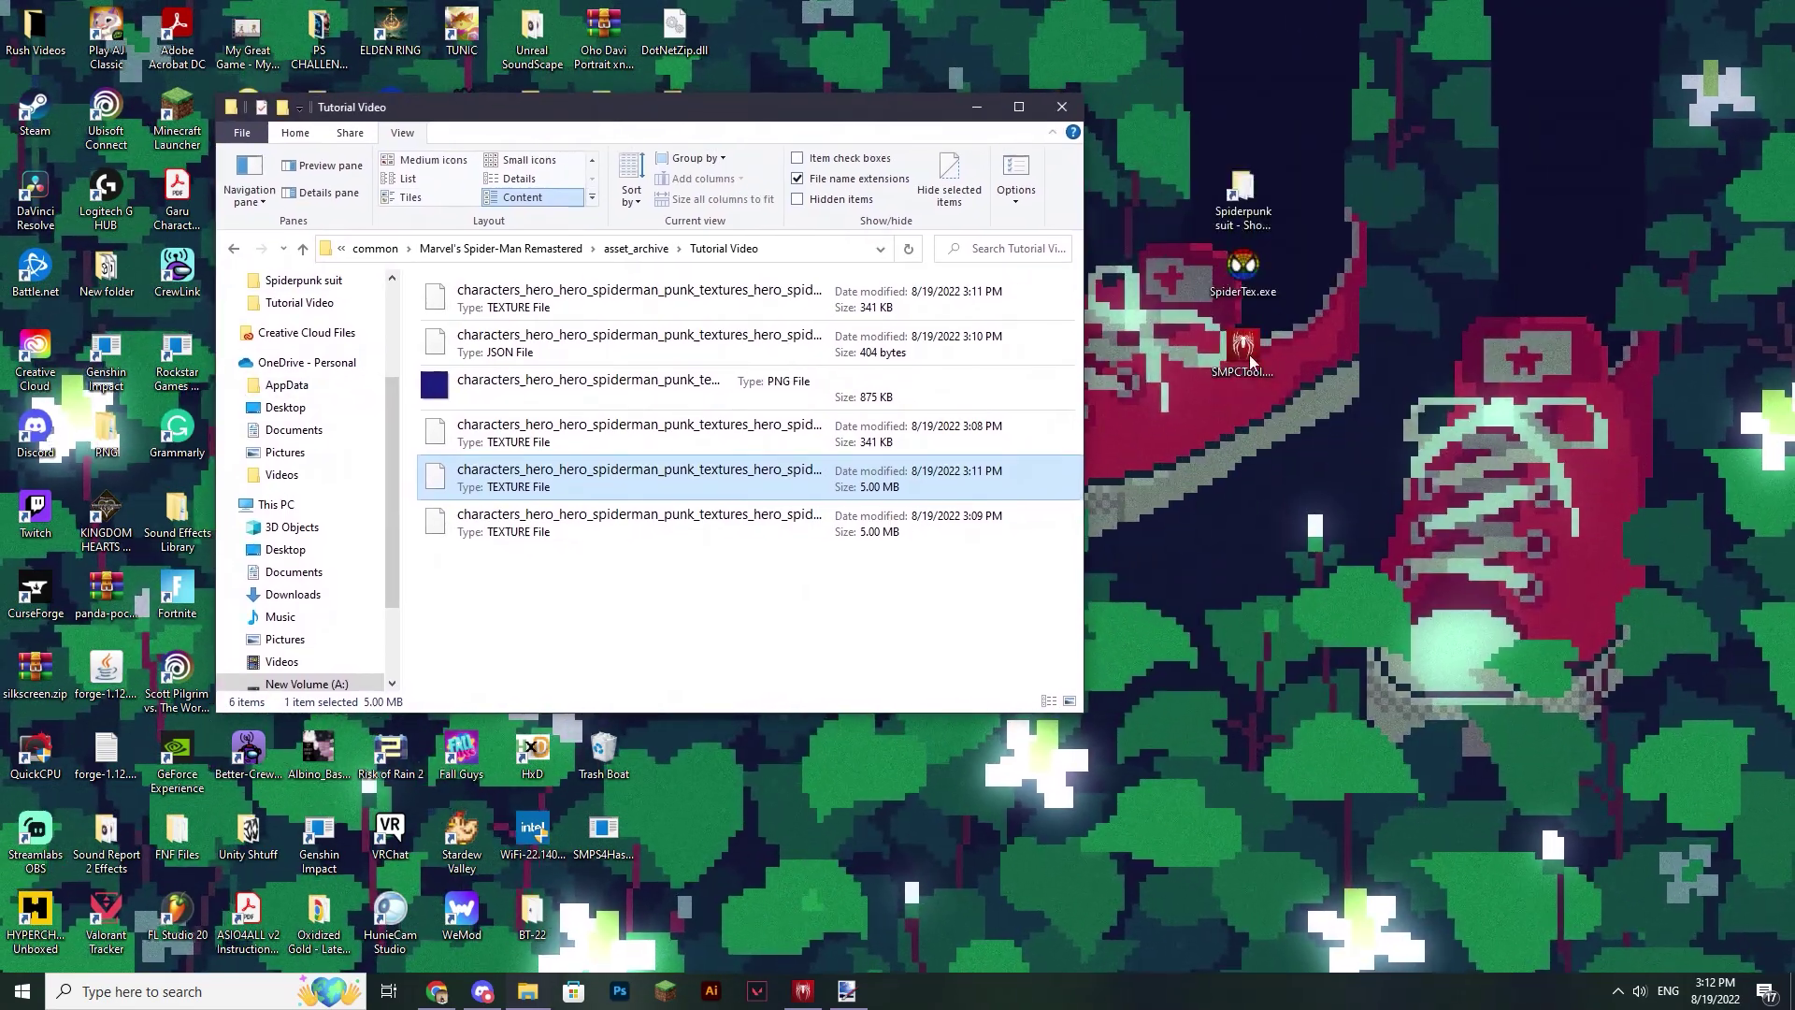
{"action": "double_click", "coordinate": [1244, 346]}
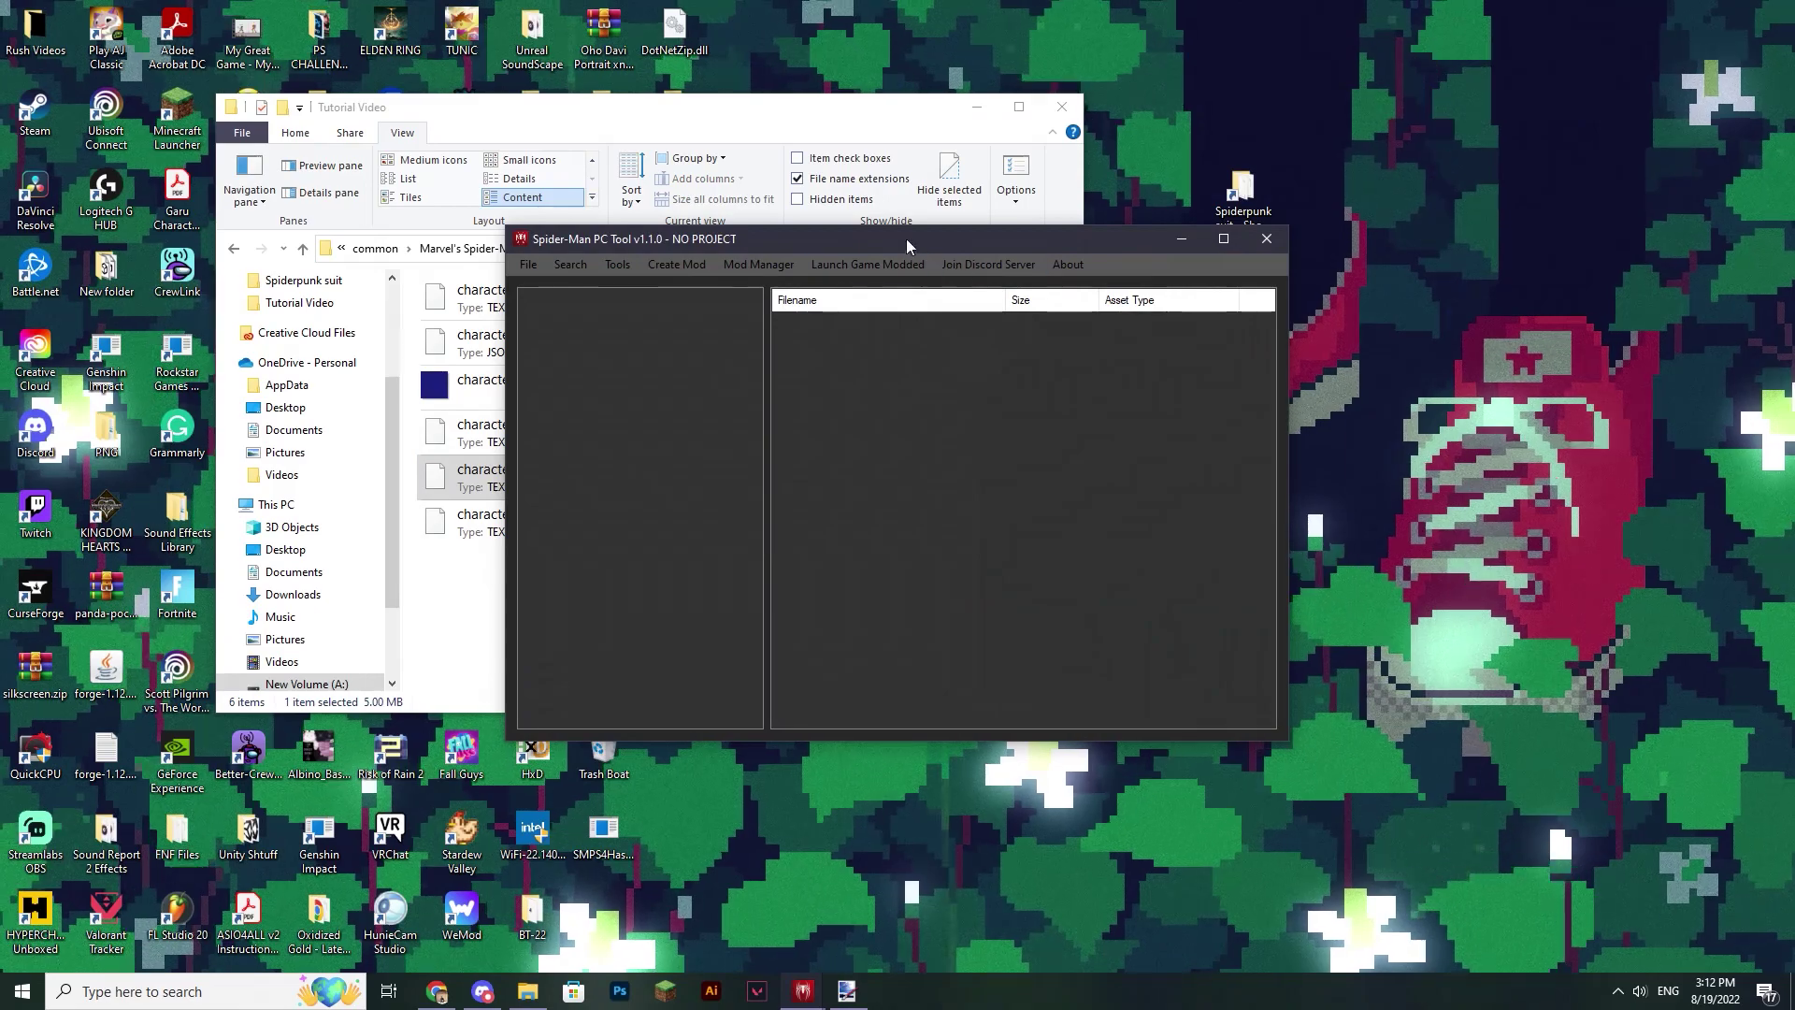
{"action": "left_click_drag", "start_coordinate": [906, 239], "coordinate": [1128, 164]}
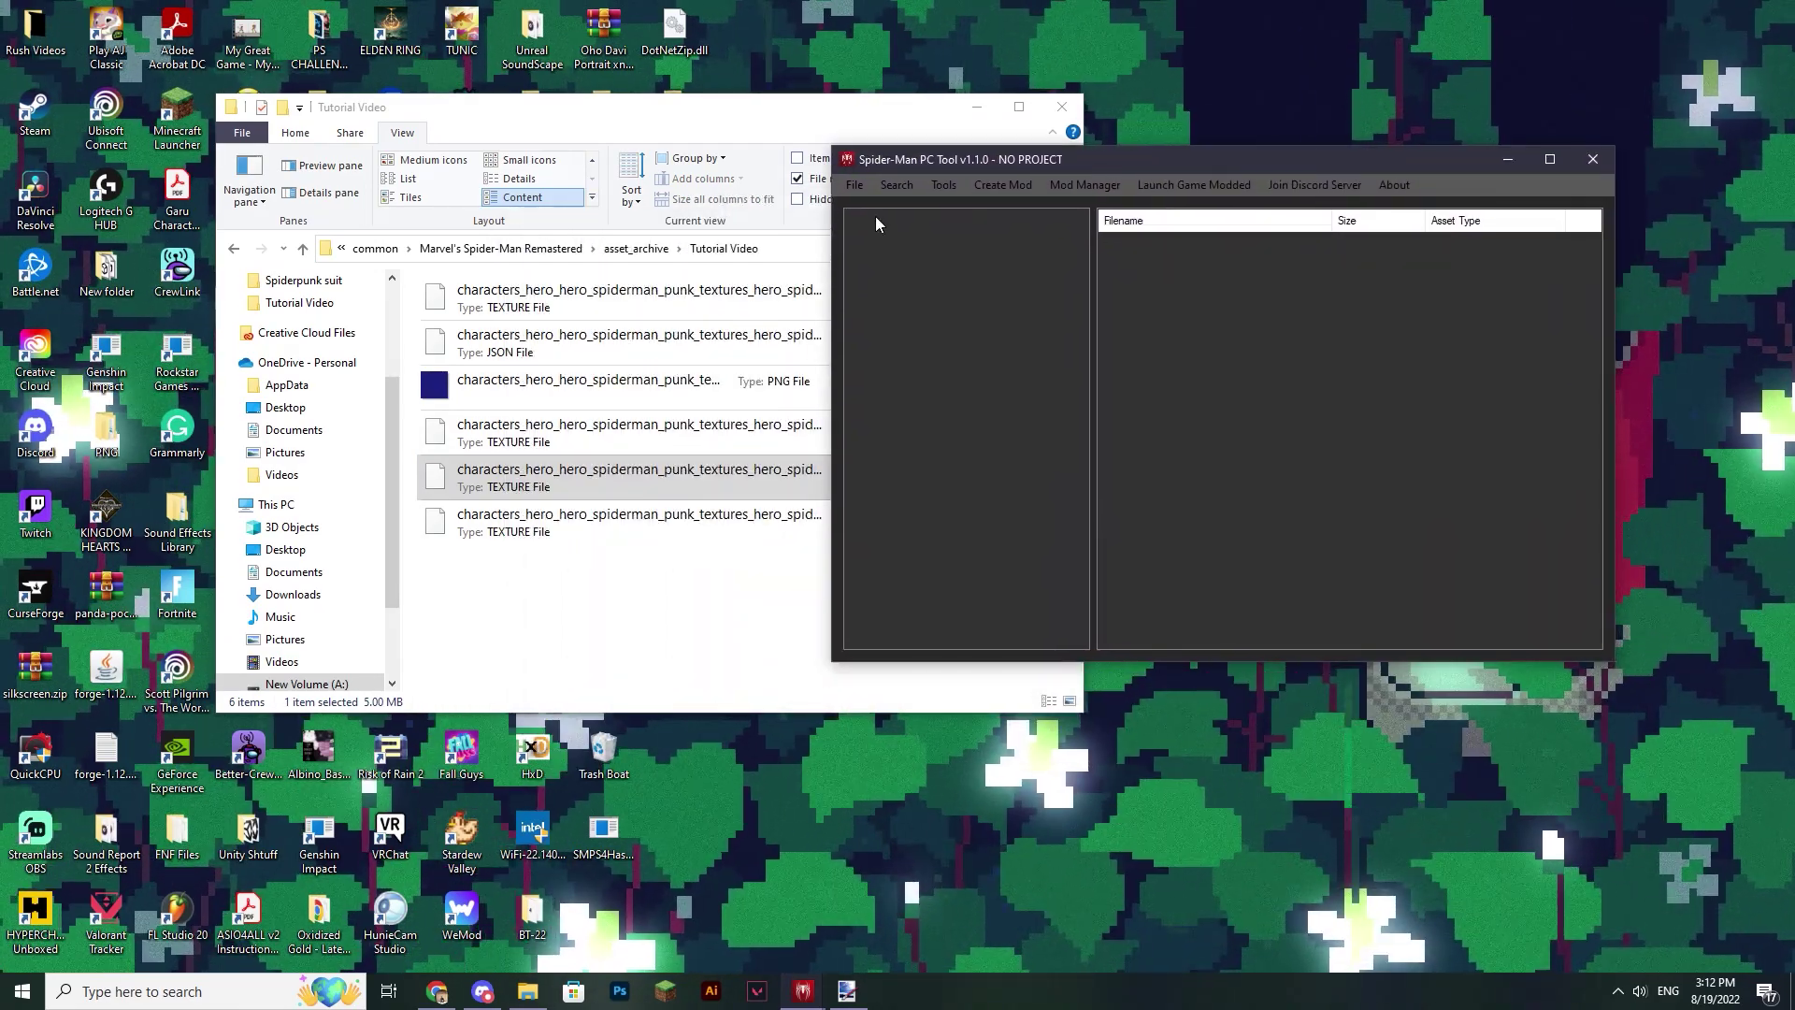
Step: Load the game's asset_archive folder so archives g00s000 onward are listed
{"action": "left_click", "coordinate": [855, 184]}
{"action": "left_click", "coordinate": [855, 184]}
{"action": "left_click", "coordinate": [855, 184]}
{"action": "left_click", "coordinate": [868, 203]}
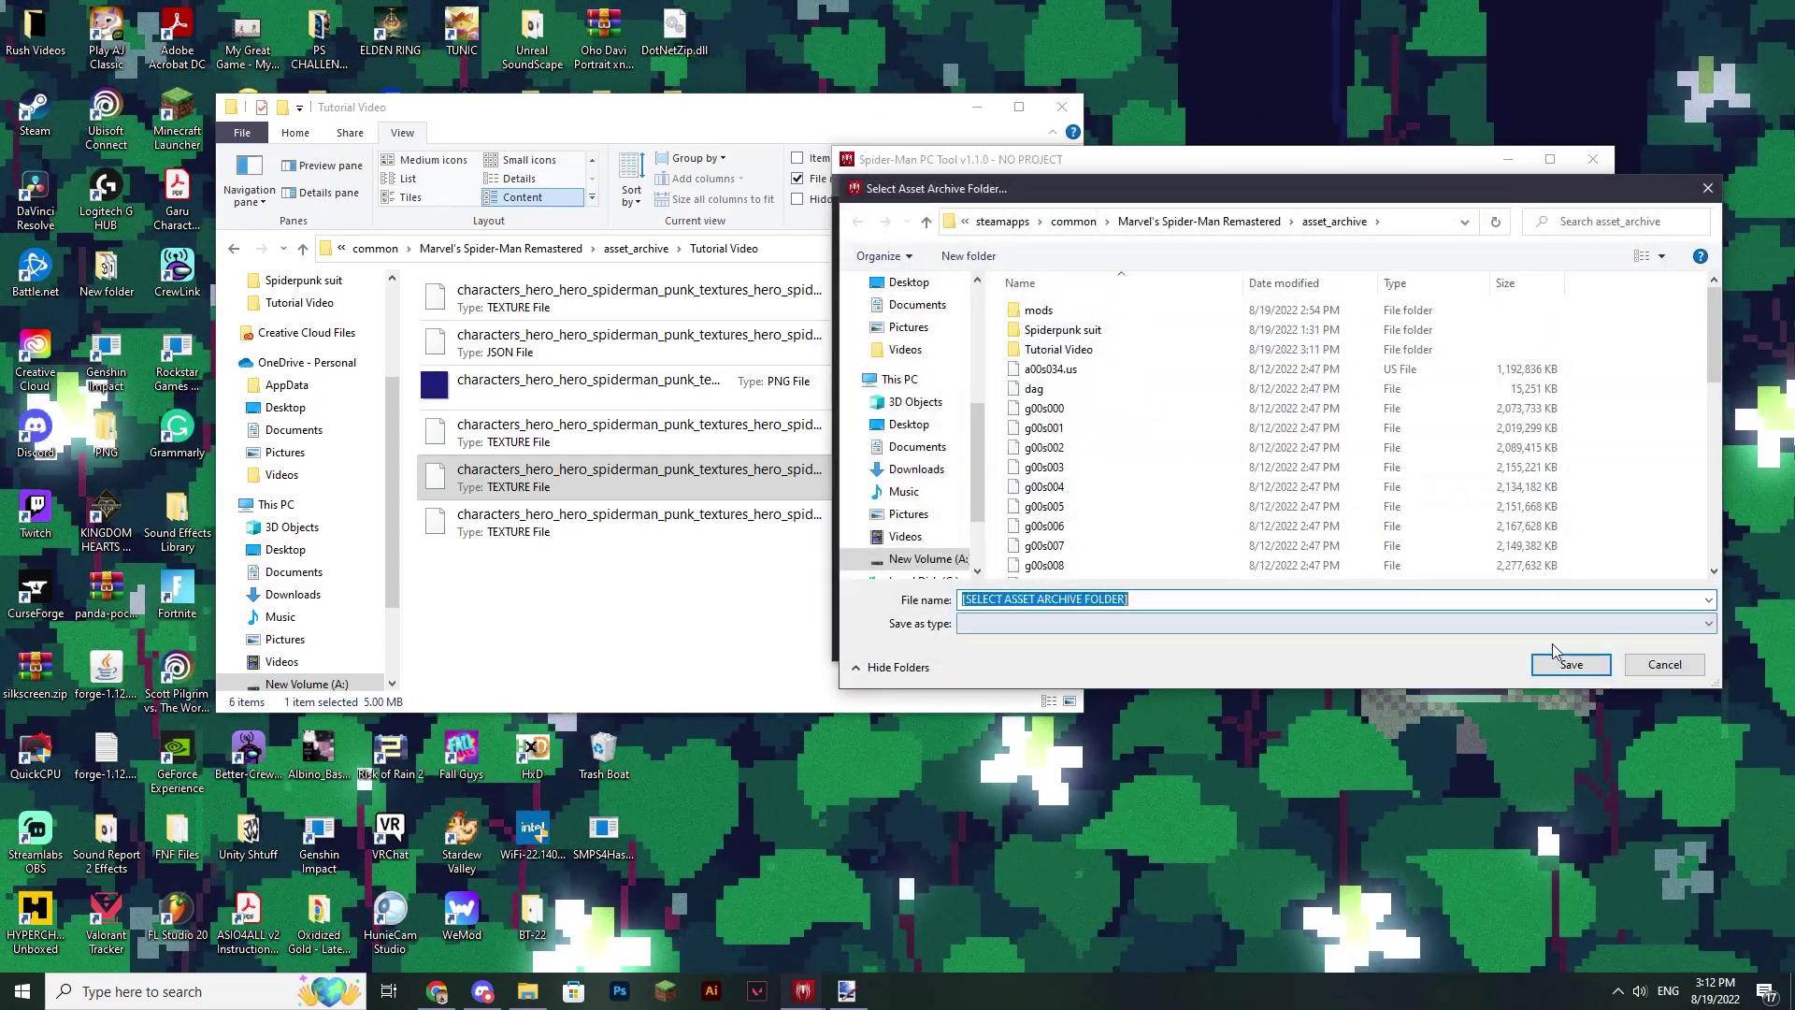
{"action": "left_click", "coordinate": [1570, 665]}
{"action": "left_click", "coordinate": [975, 563]}
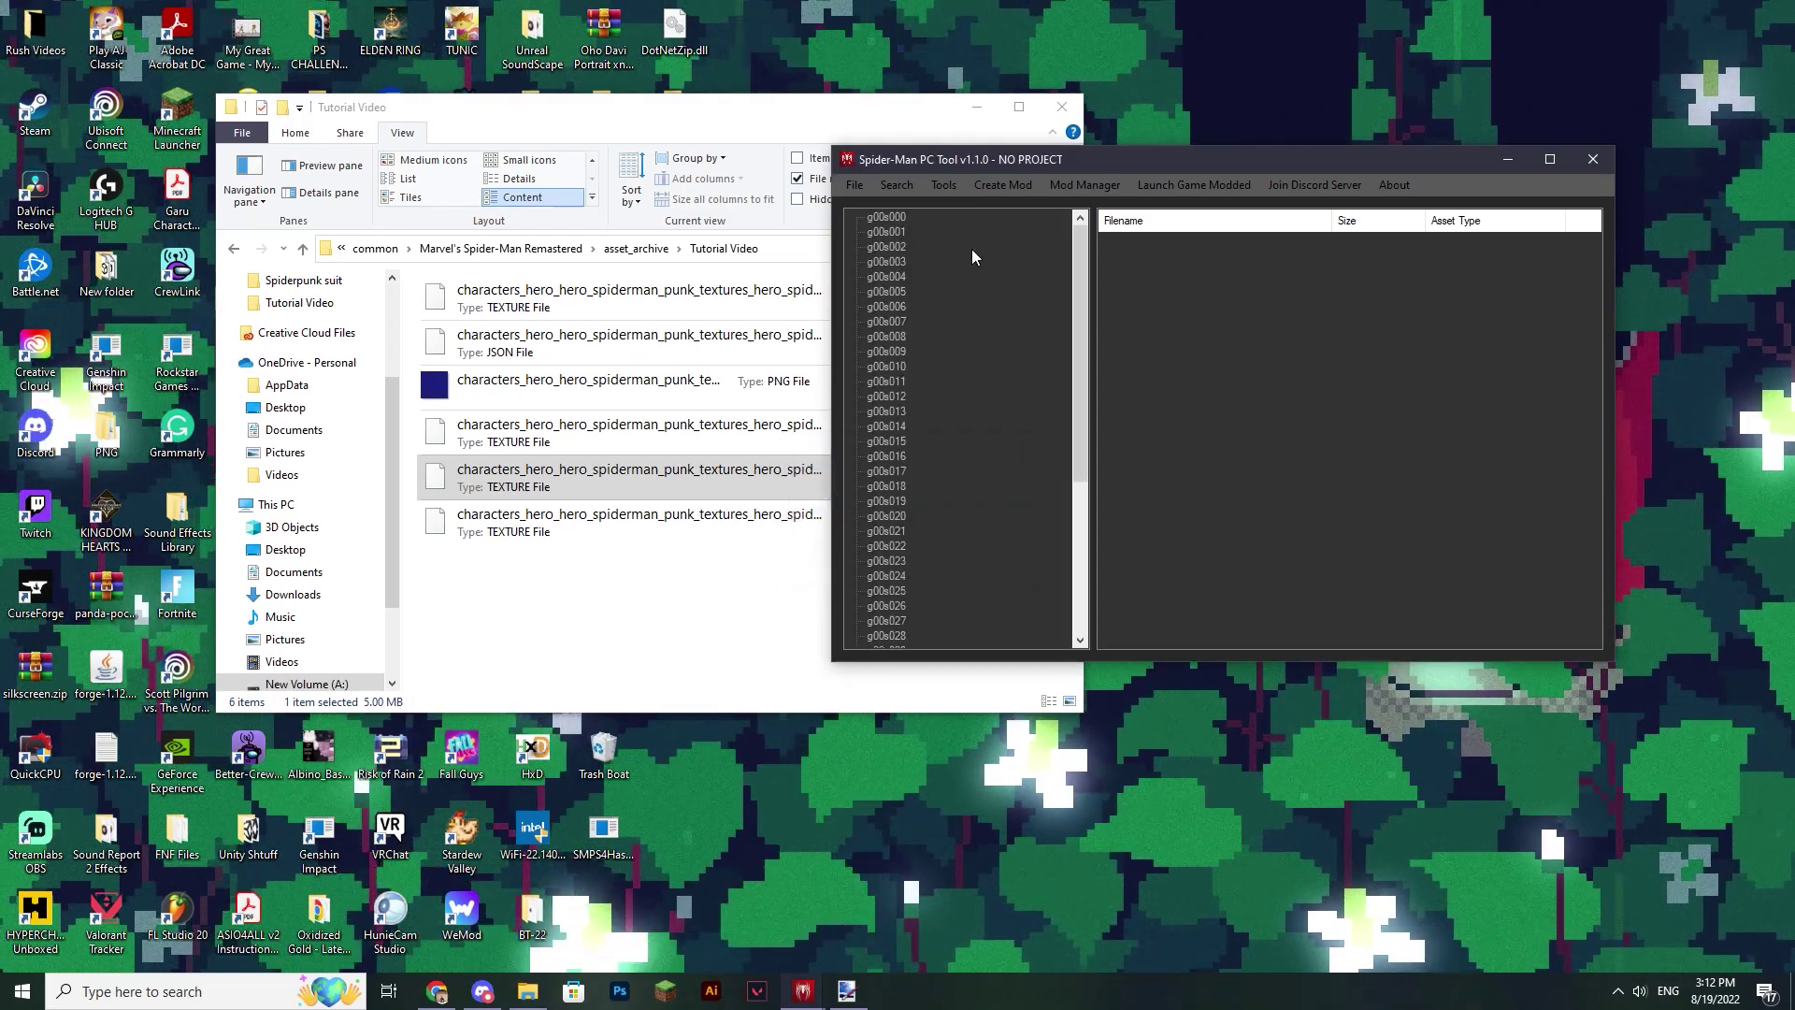
Step: Browse g00s001 > characters > hero to list the Spider-Punk suit textures
{"action": "left_click", "coordinate": [900, 232]}
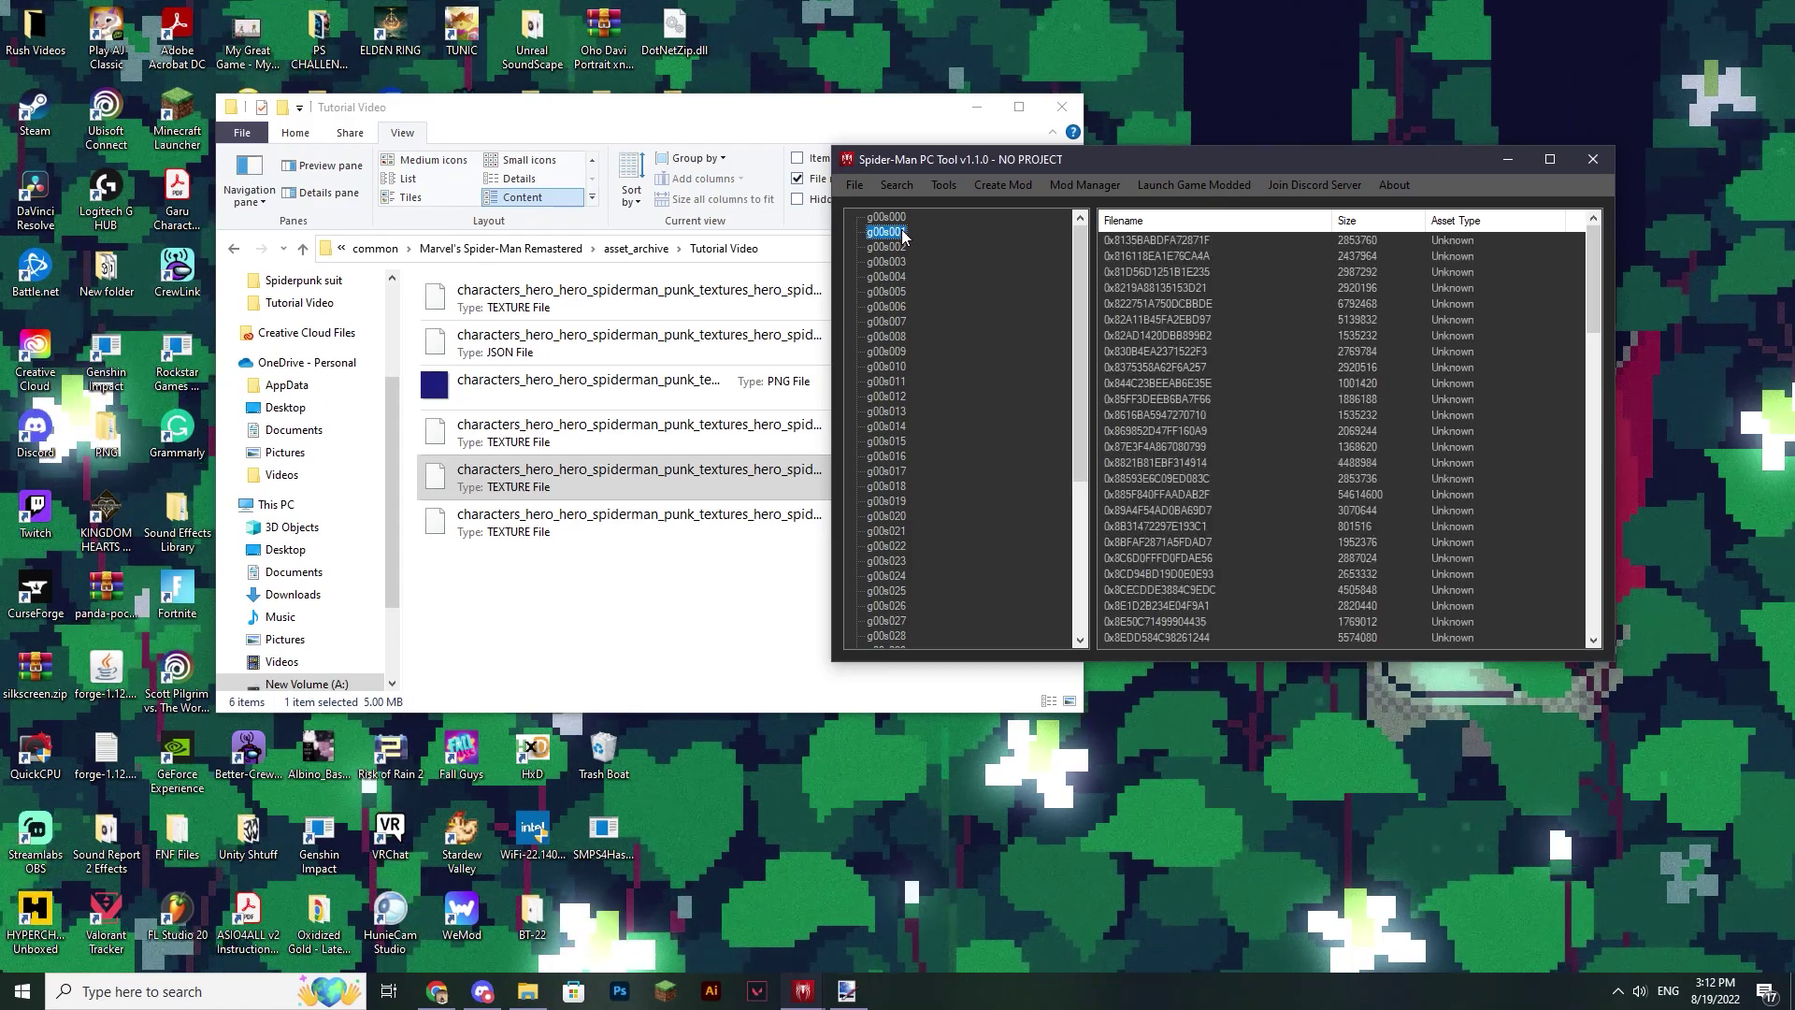
{"action": "double_click", "coordinate": [901, 232]}
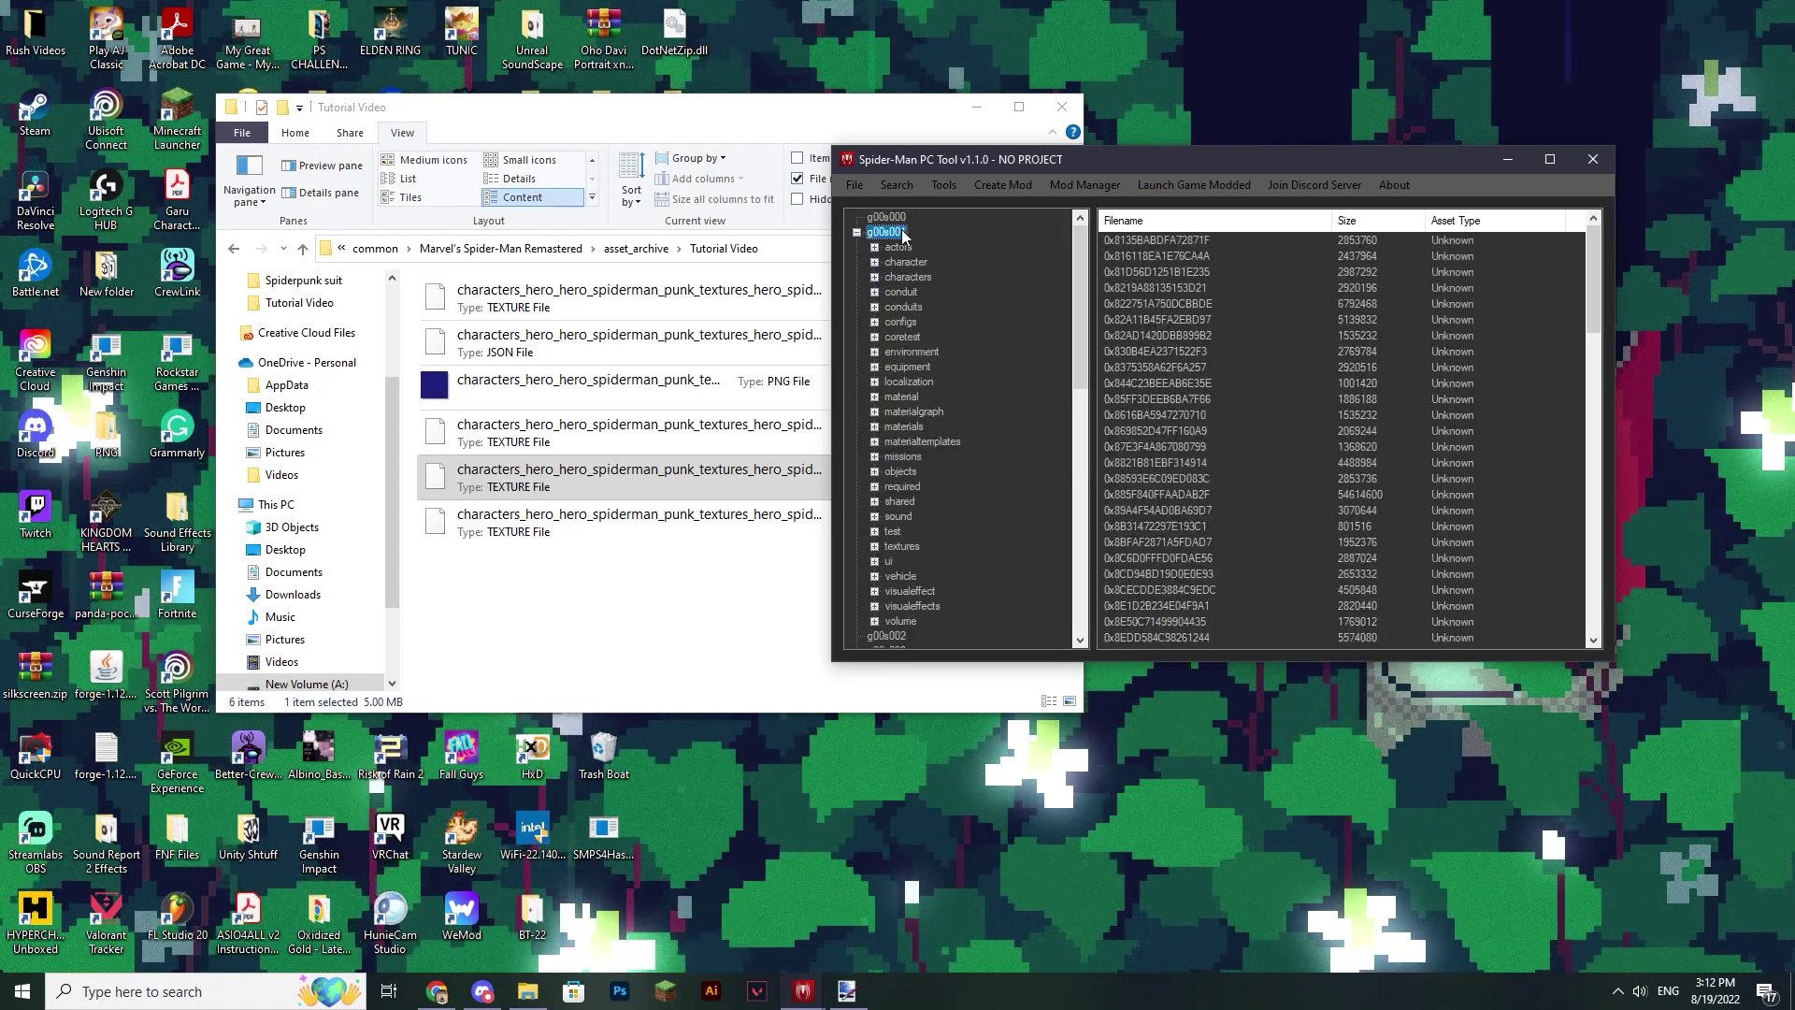
{"action": "scroll", "coordinate": [926, 356], "scroll_direction": "down", "scroll_amount": 2}
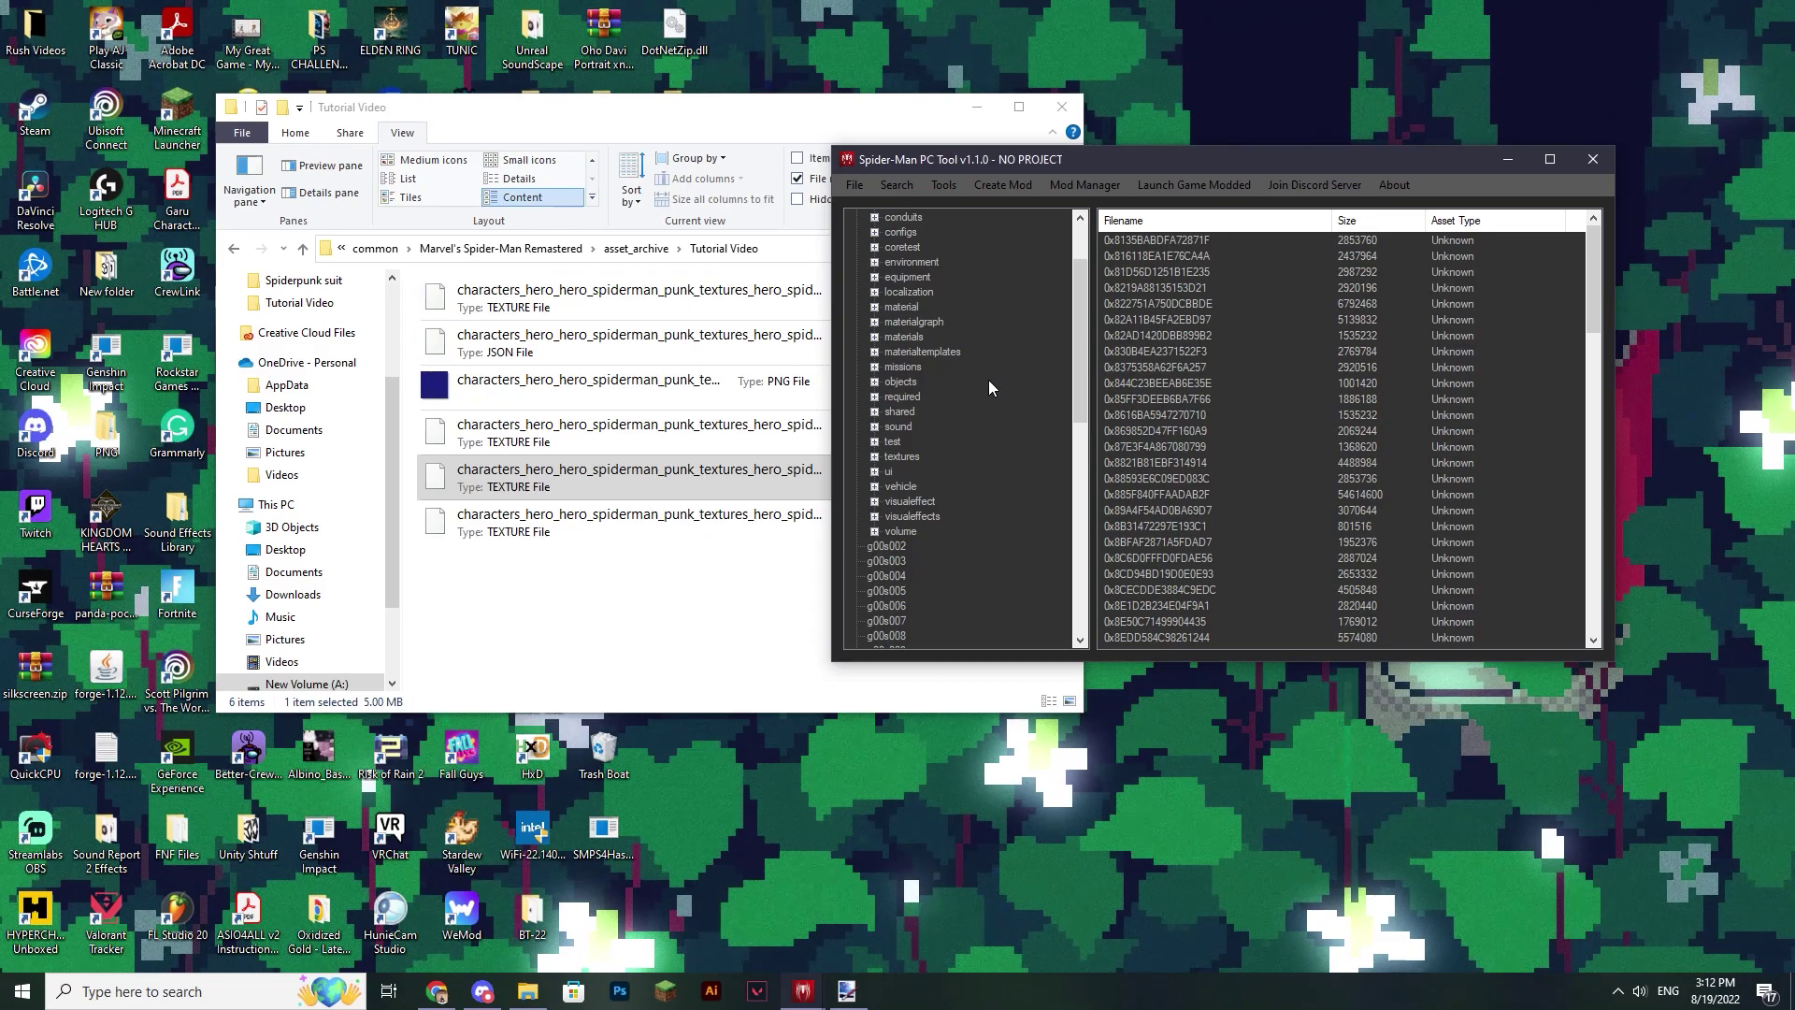
{"action": "scroll", "coordinate": [933, 426], "scroll_direction": "up", "scroll_amount": 2}
{"action": "scroll", "coordinate": [901, 462], "scroll_direction": "down", "scroll_amount": 2}
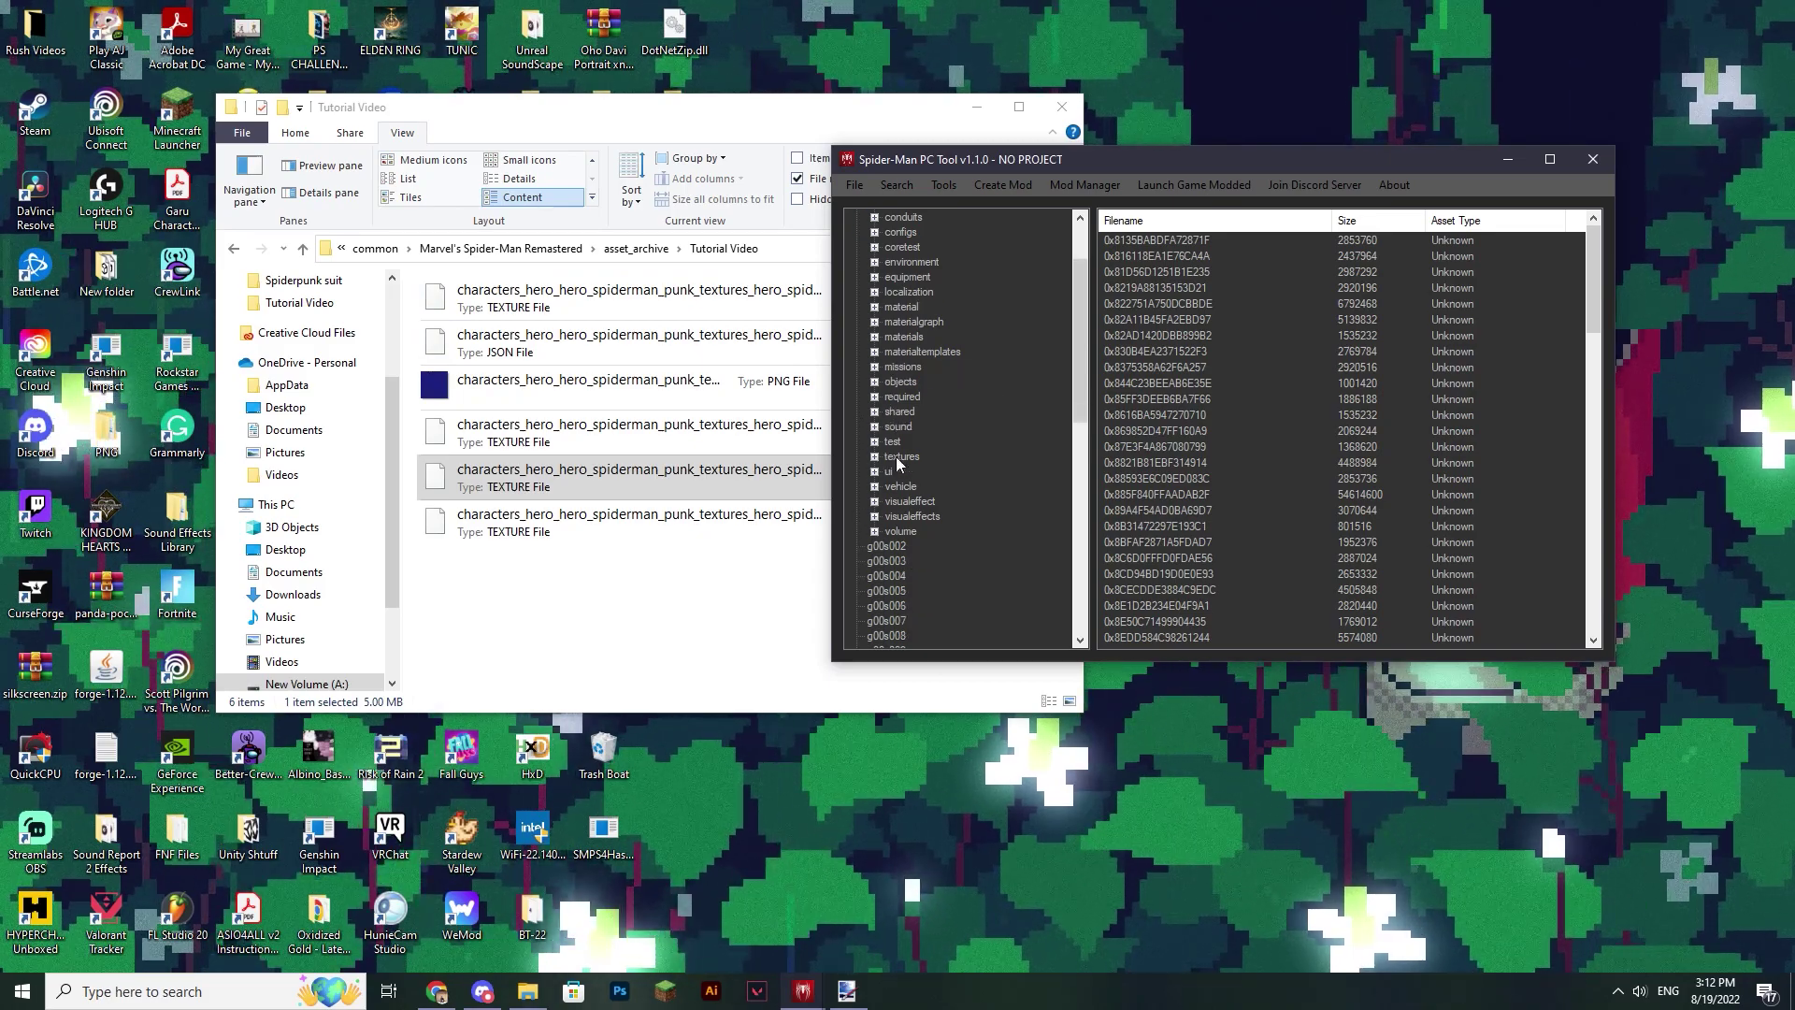
{"action": "scroll", "coordinate": [885, 458], "scroll_direction": "up", "scroll_amount": 2}
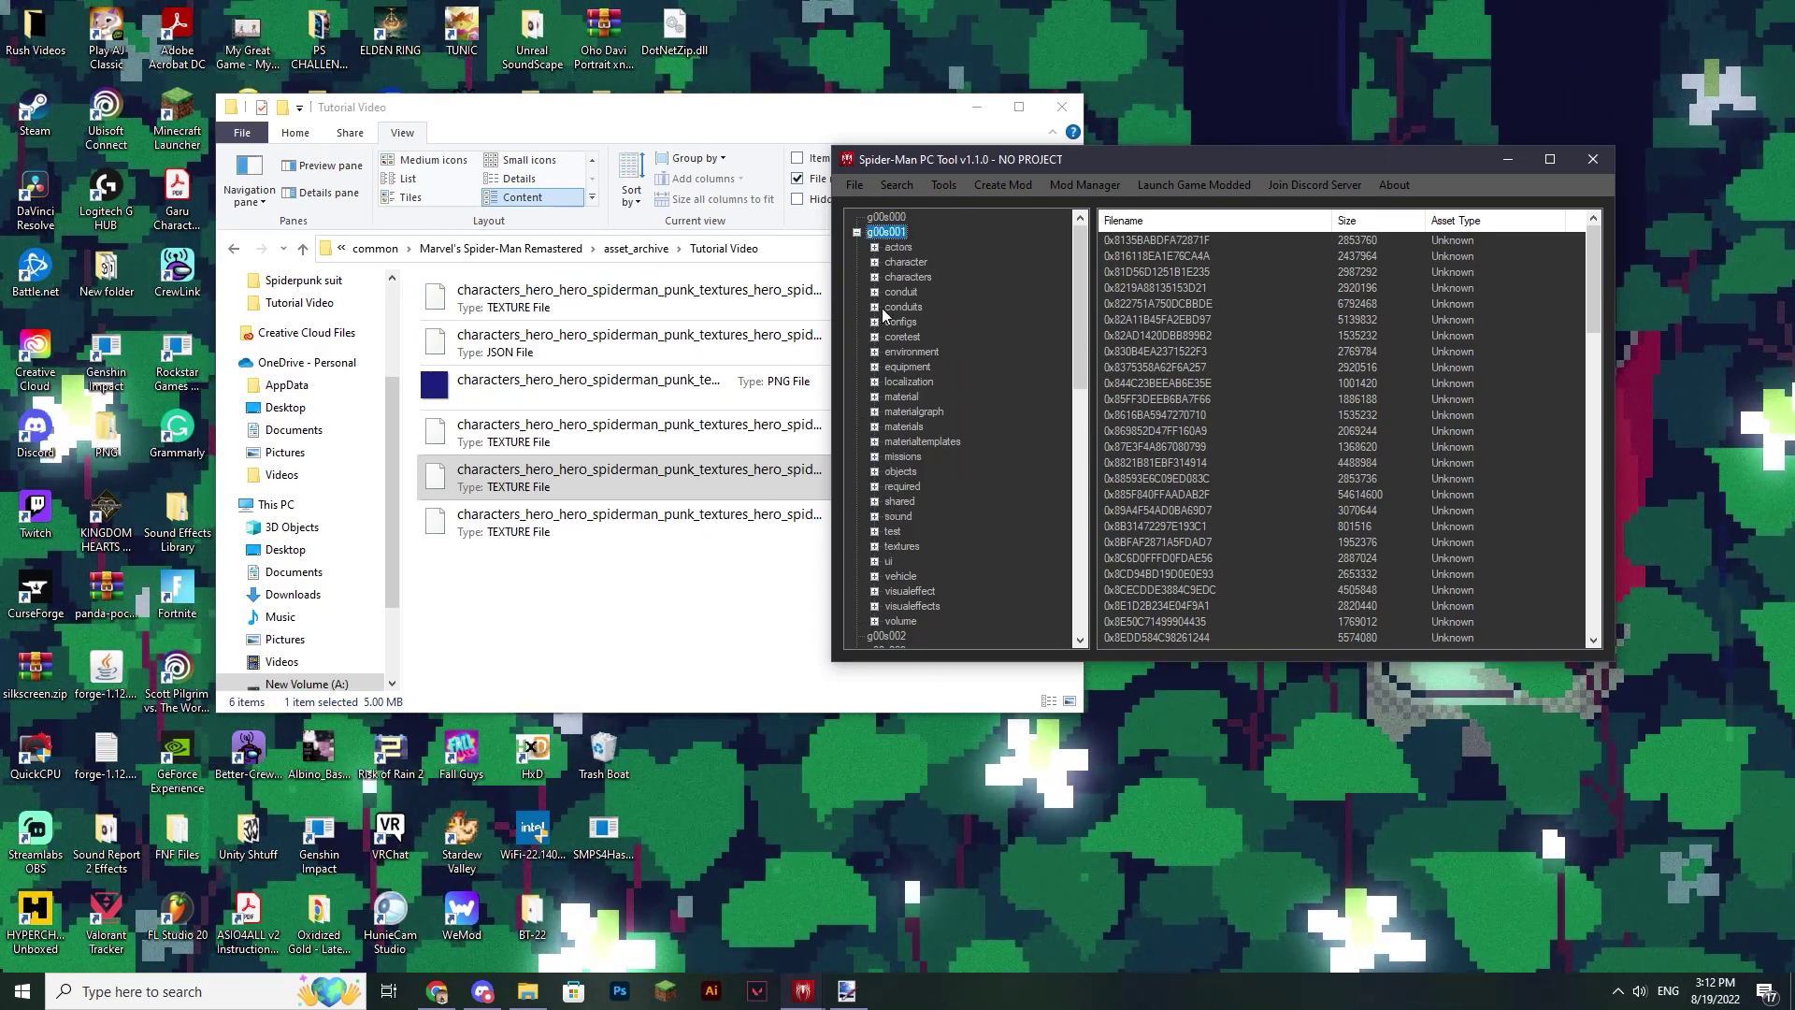
{"action": "left_click", "coordinate": [874, 277]}
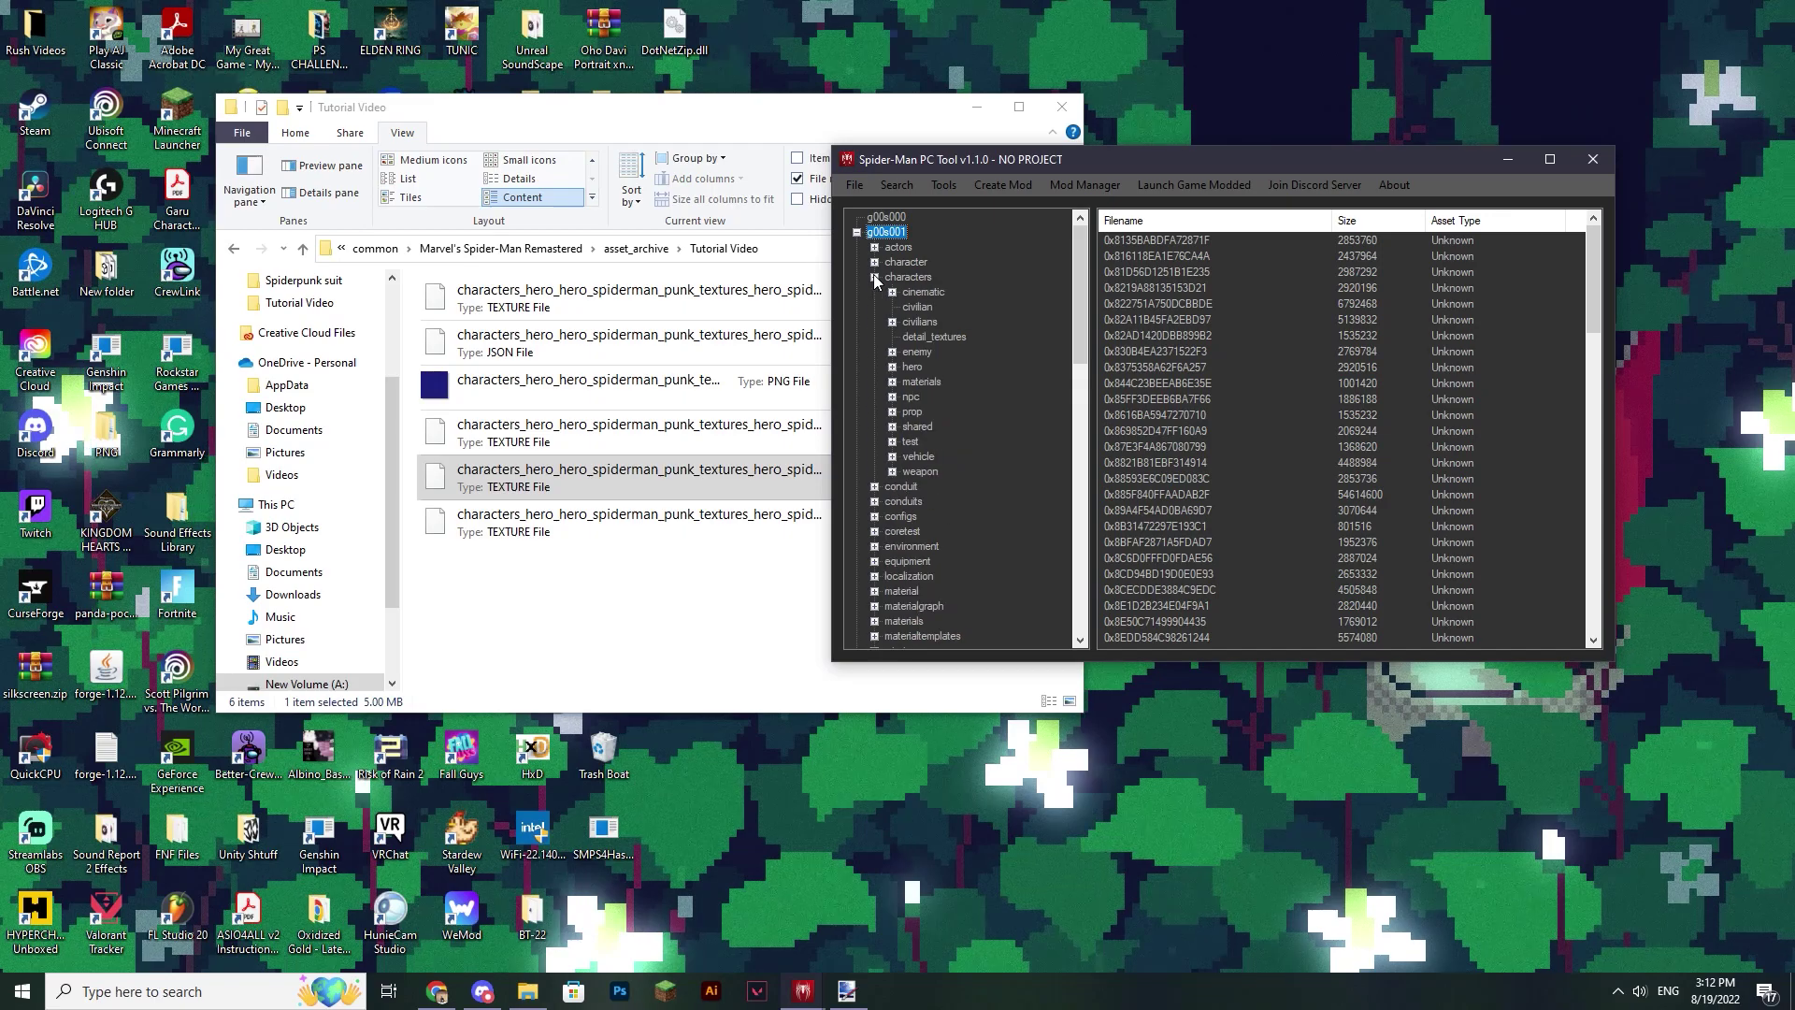
{"action": "left_click", "coordinate": [891, 365]}
{"action": "scroll", "coordinate": [923, 372], "scroll_direction": "down", "scroll_amount": 4}
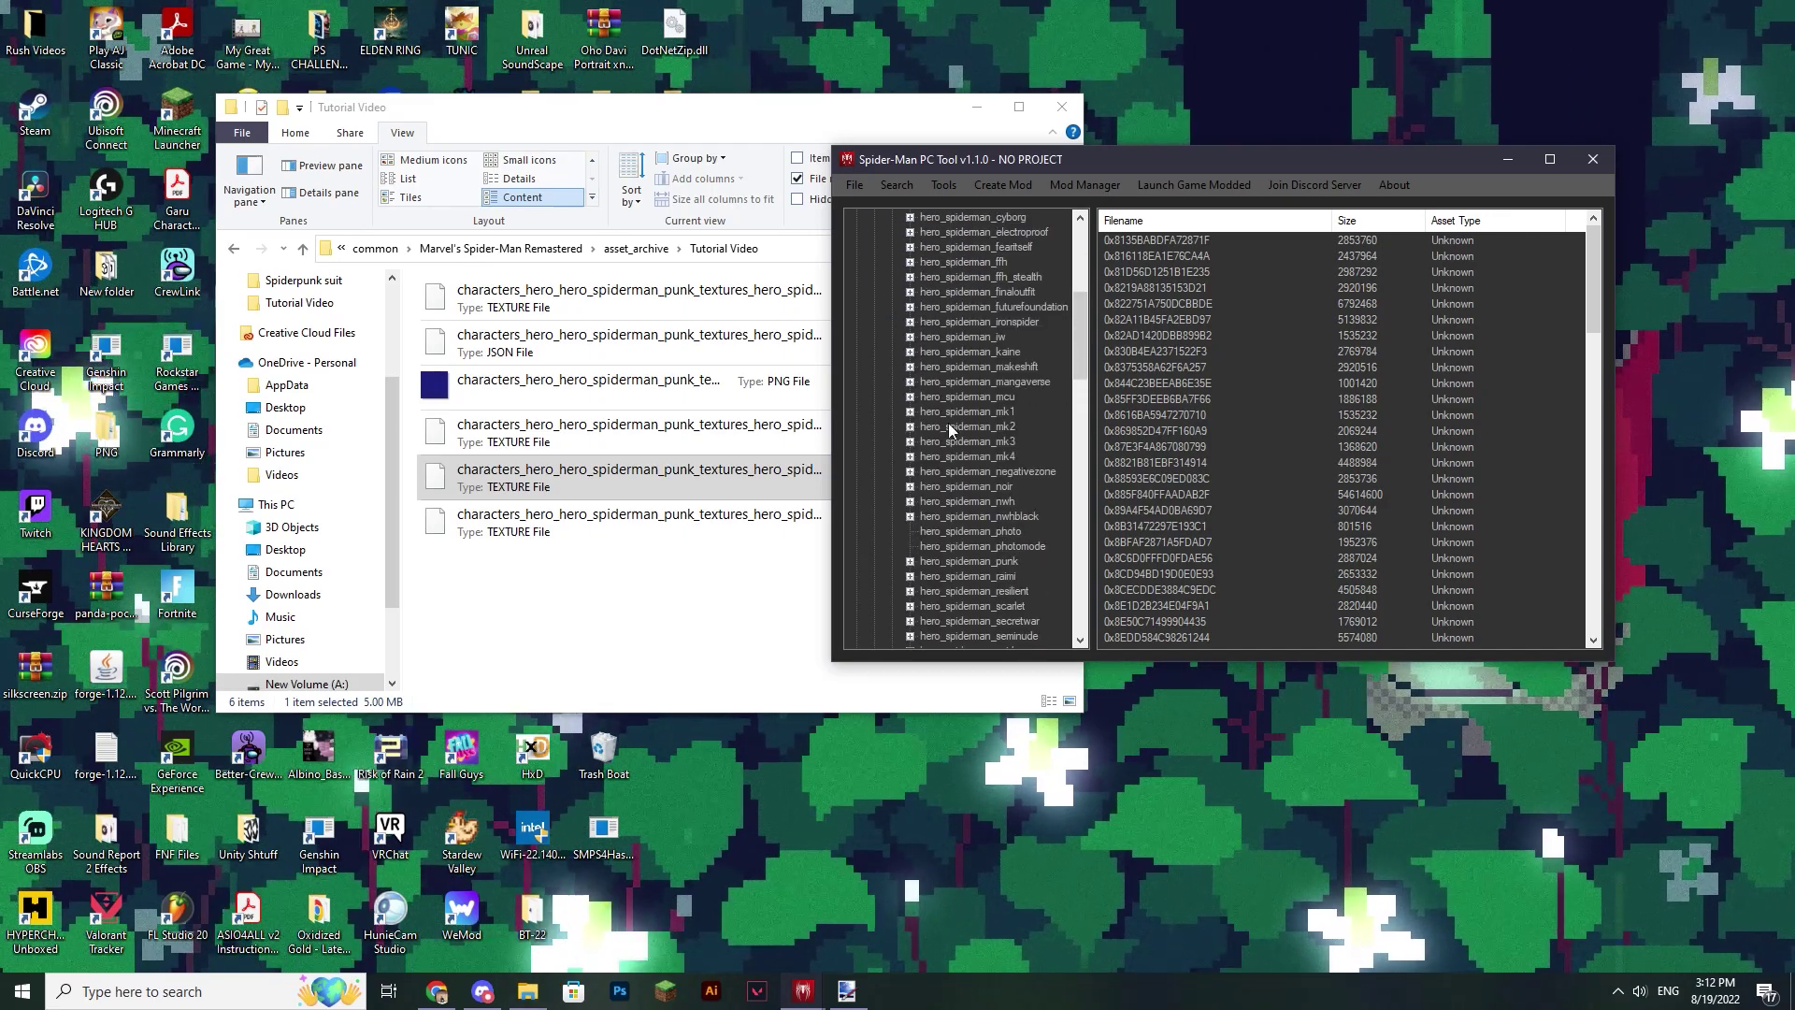
{"action": "scroll", "coordinate": [953, 417], "scroll_direction": "down", "scroll_amount": 2}
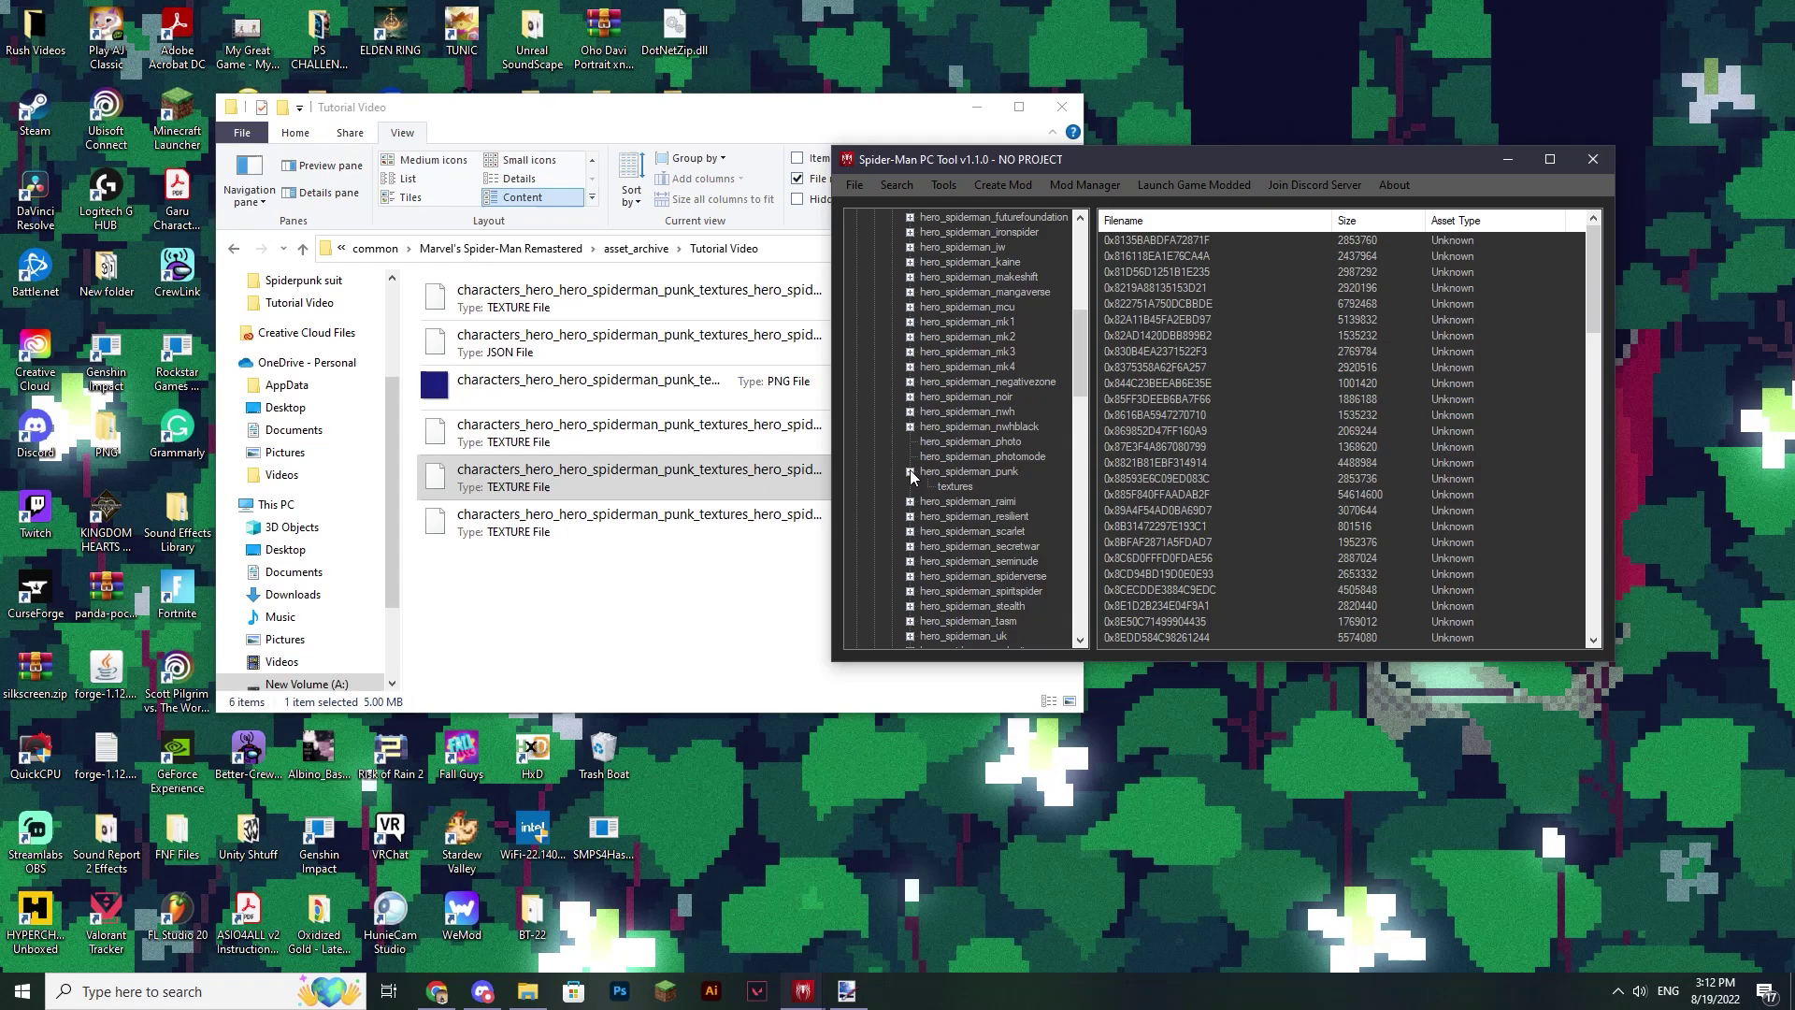
{"action": "left_click", "coordinate": [950, 485]}
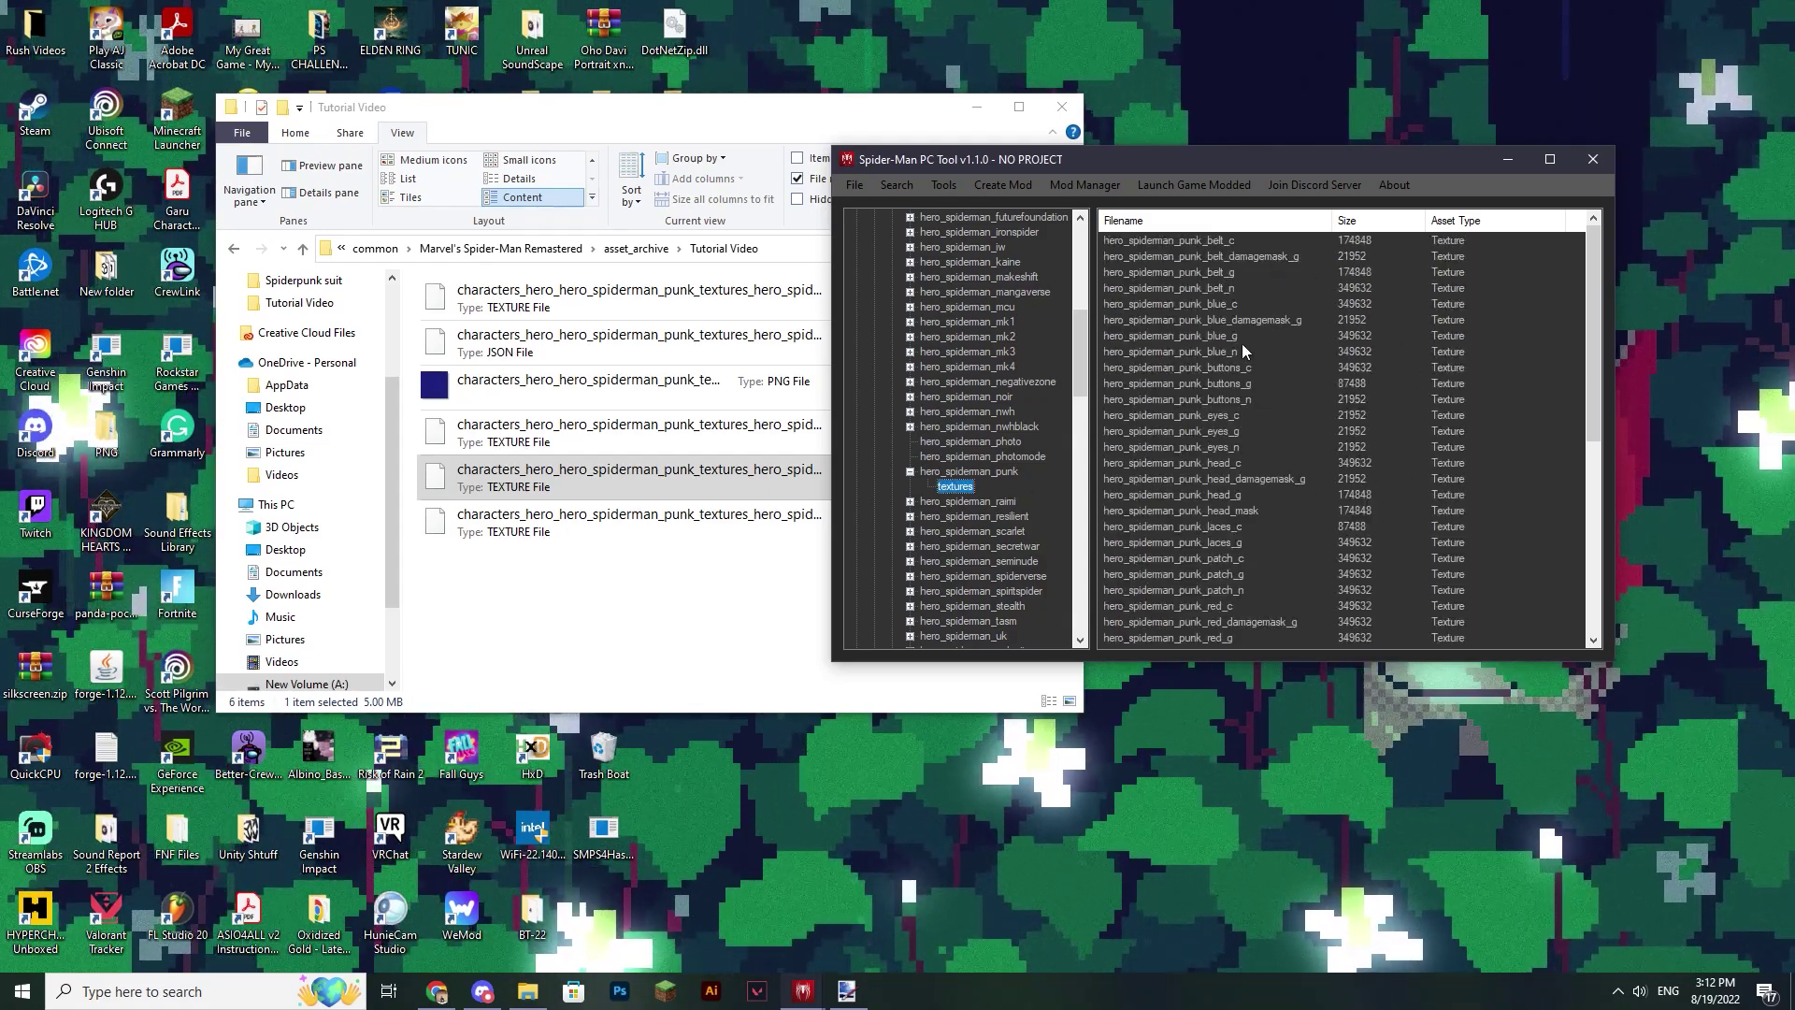
{"action": "scroll", "coordinate": [1236, 328], "scroll_direction": "down", "scroll_amount": 4}
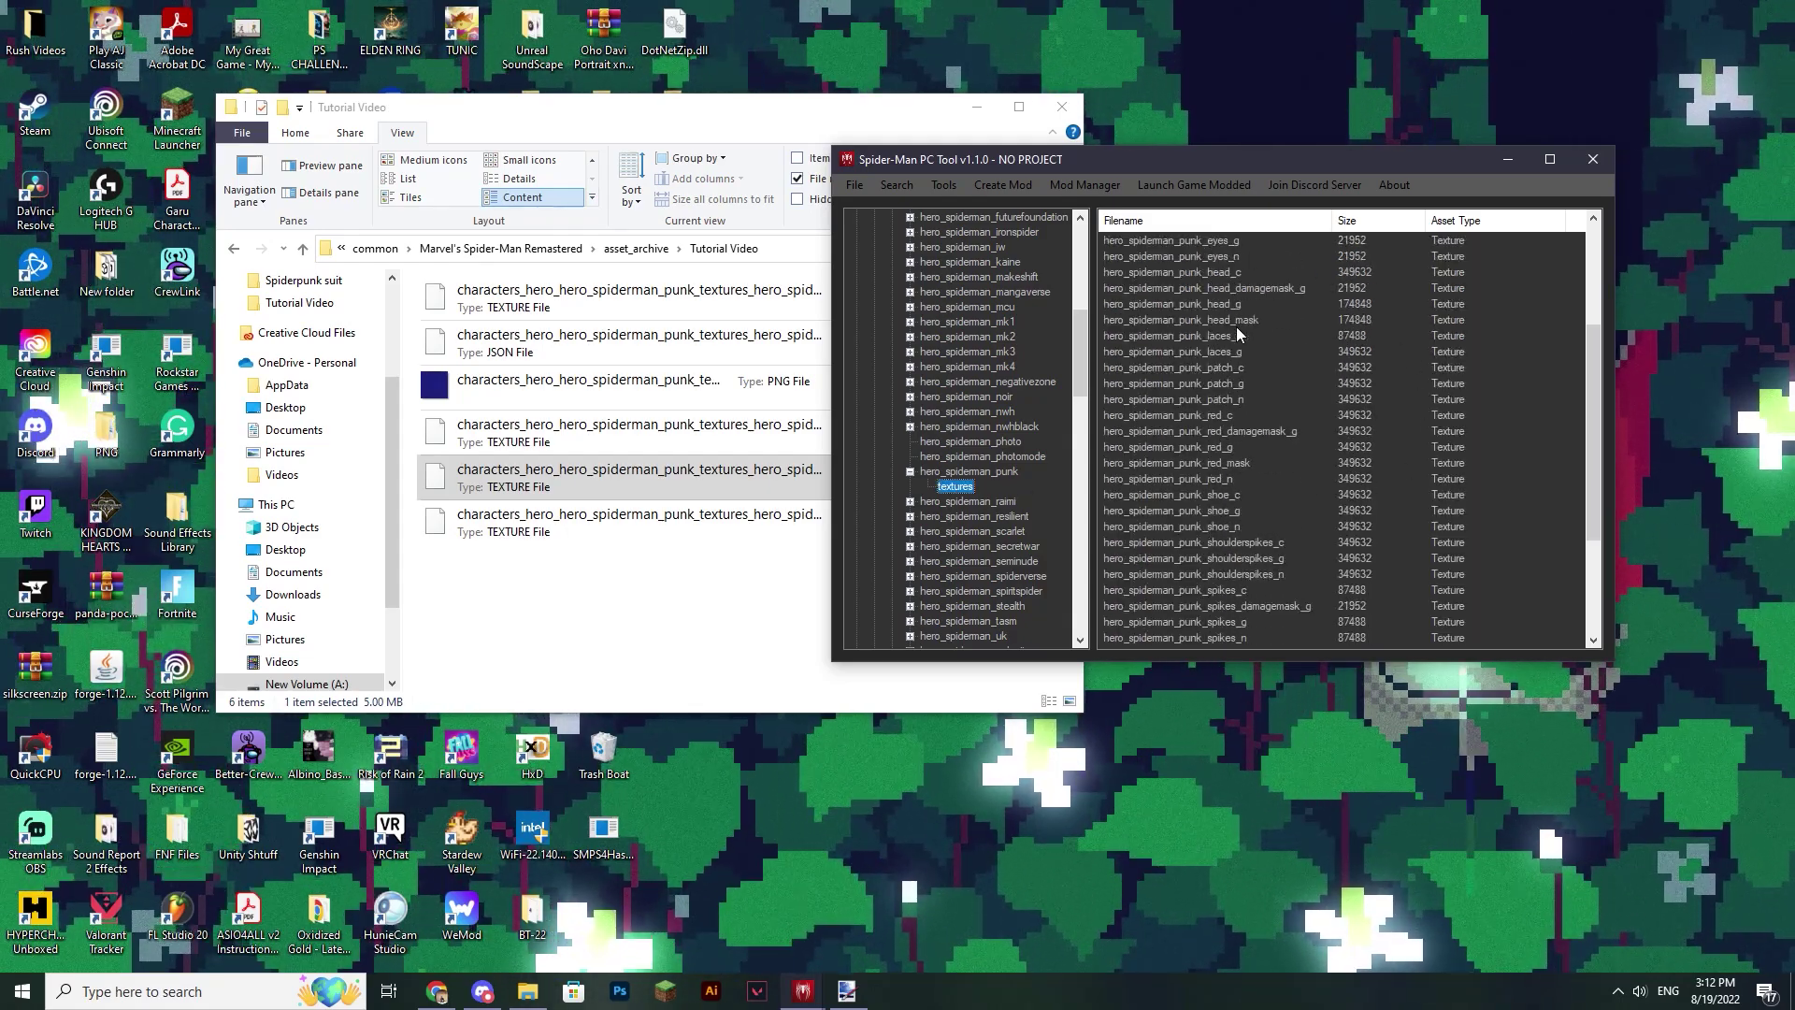
Step: Replace hero_spiderman_punk_red_c in the mod with red_c.custom.texture from Tutorial Video
{"action": "right_click", "coordinate": [1210, 415]}
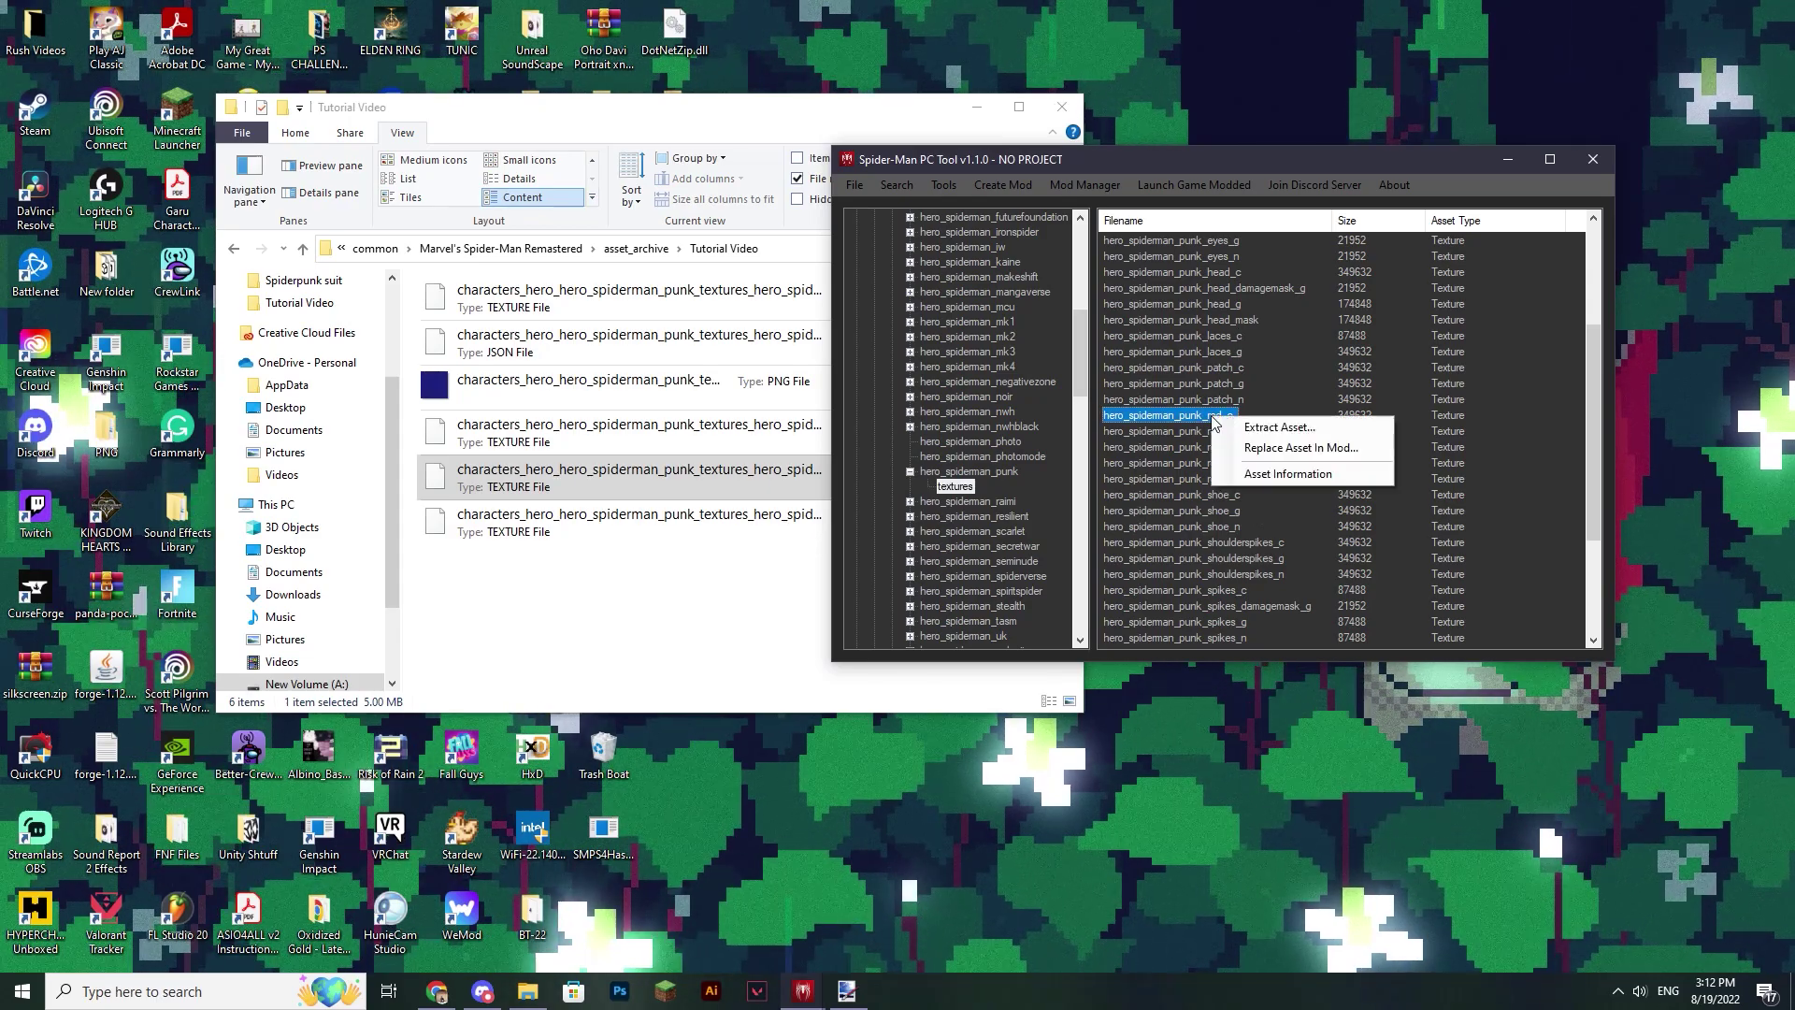
{"action": "left_click", "coordinate": [1282, 446]}
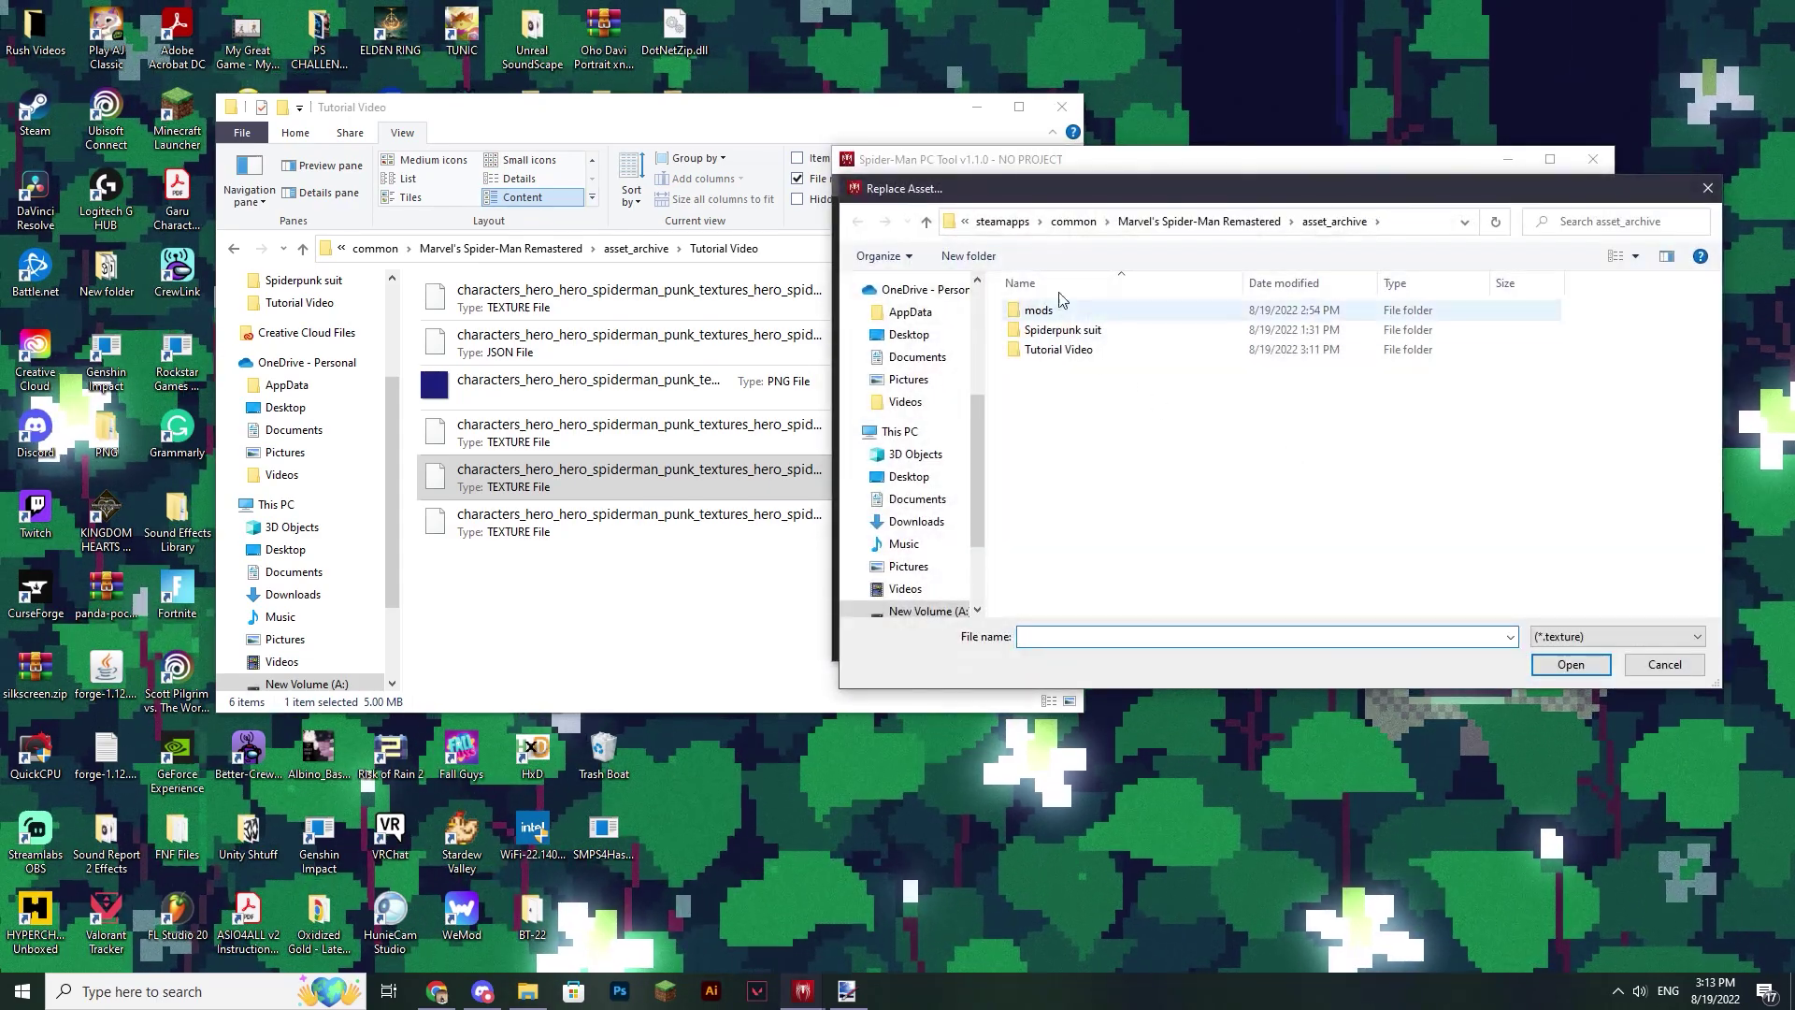
{"action": "double_click", "coordinate": [1132, 351]}
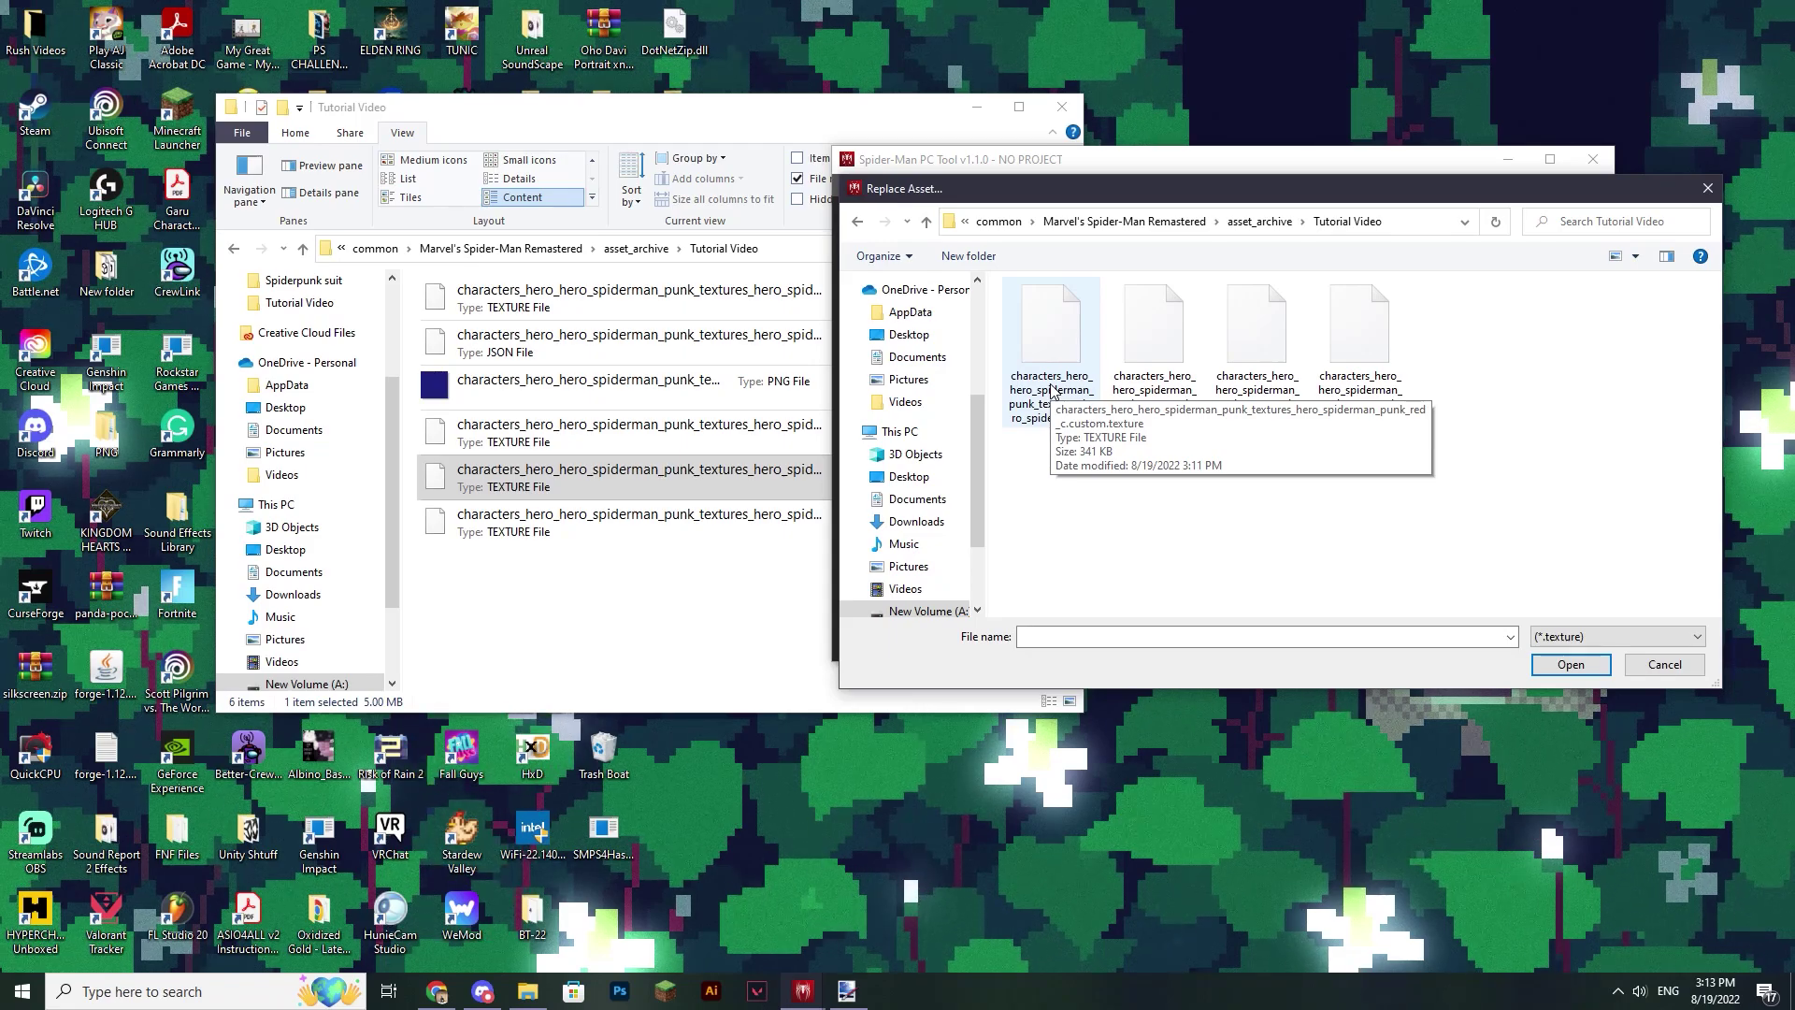
{"action": "double_click", "coordinate": [1046, 343]}
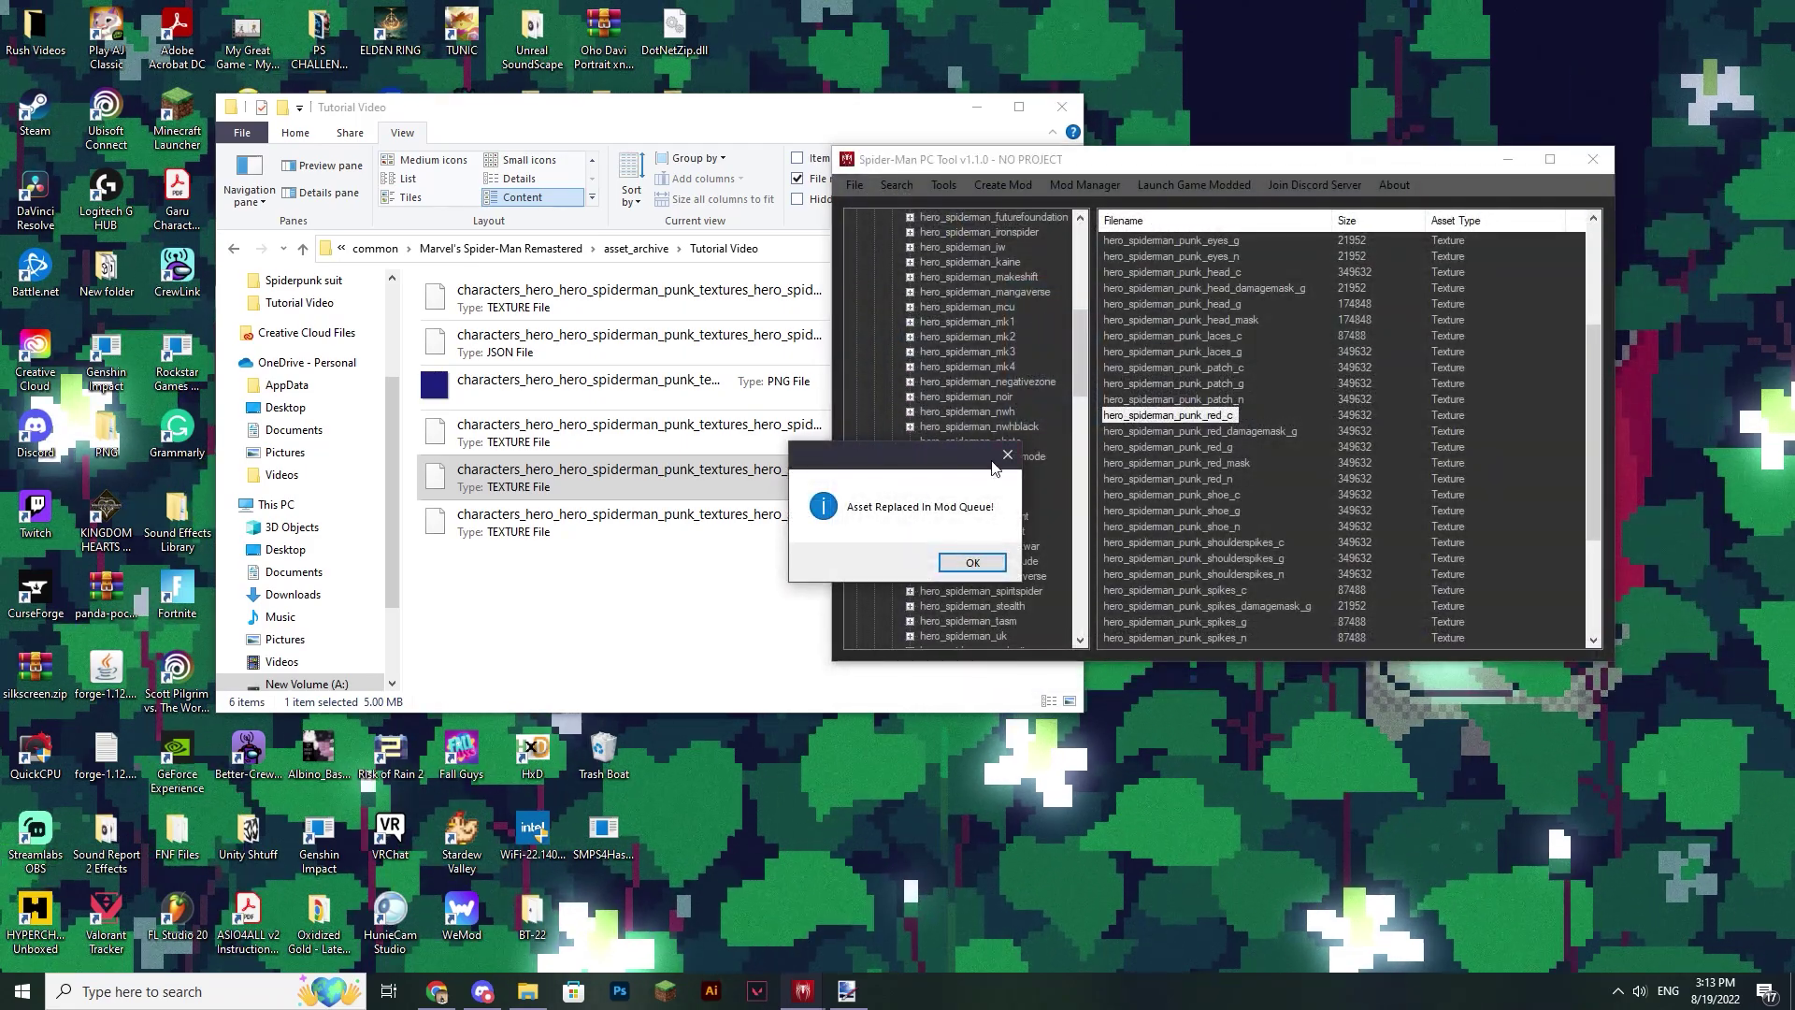
{"action": "left_click", "coordinate": [973, 567]}
Step: Collapse g00s001's characters branch and expand g00s016 down to hero_spiderman_punk textures
{"action": "scroll", "coordinate": [1019, 403], "scroll_direction": "up", "scroll_amount": 9}
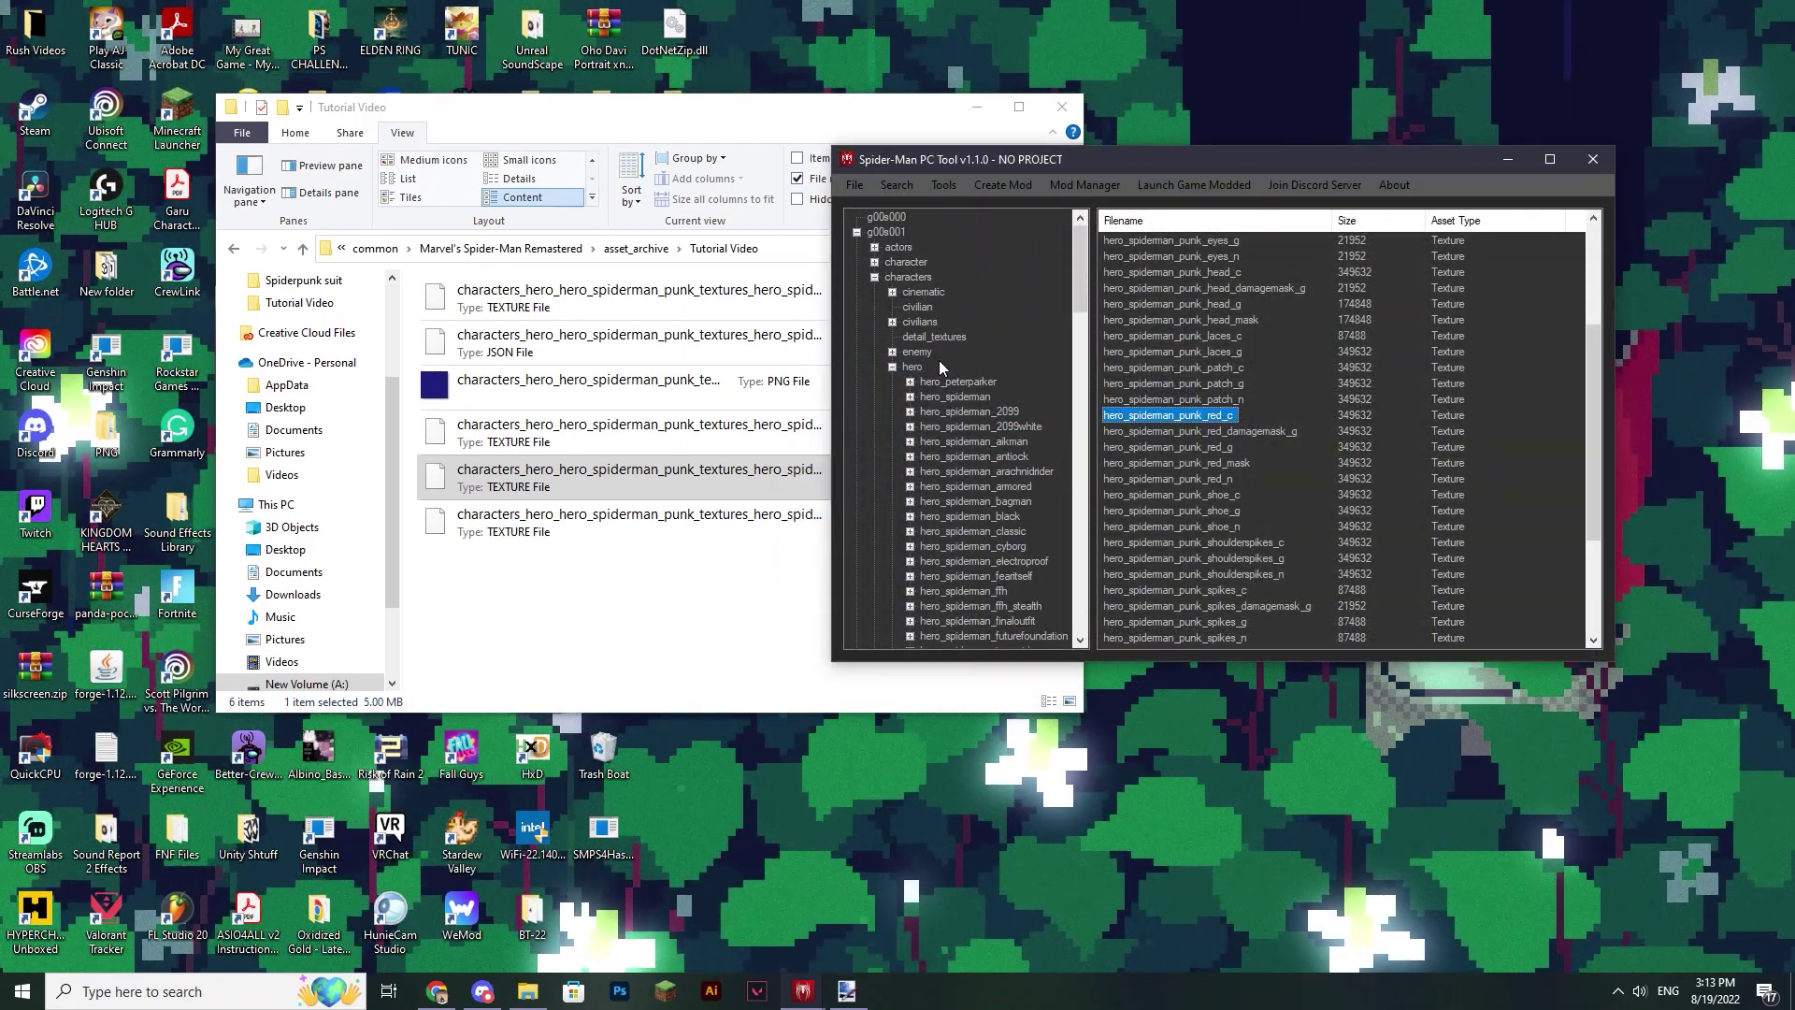
{"action": "left_click", "coordinate": [875, 278]}
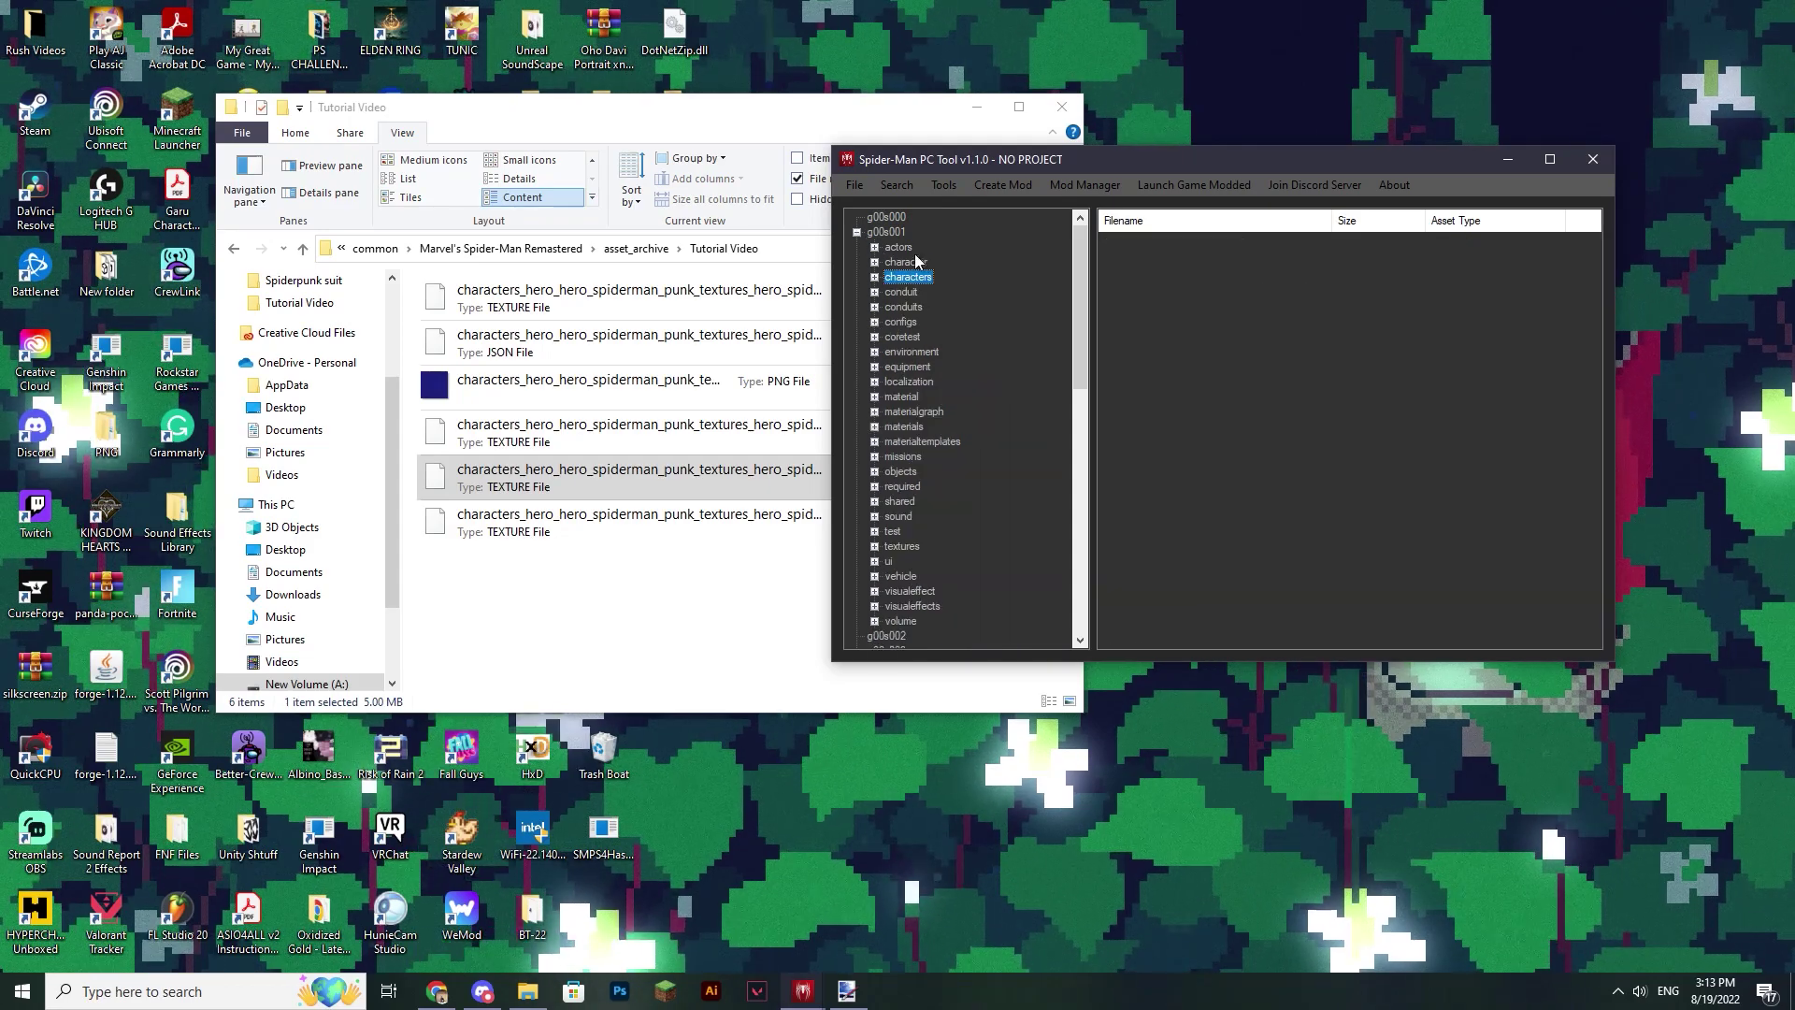
{"action": "scroll", "coordinate": [918, 290], "scroll_direction": "down", "scroll_amount": 8}
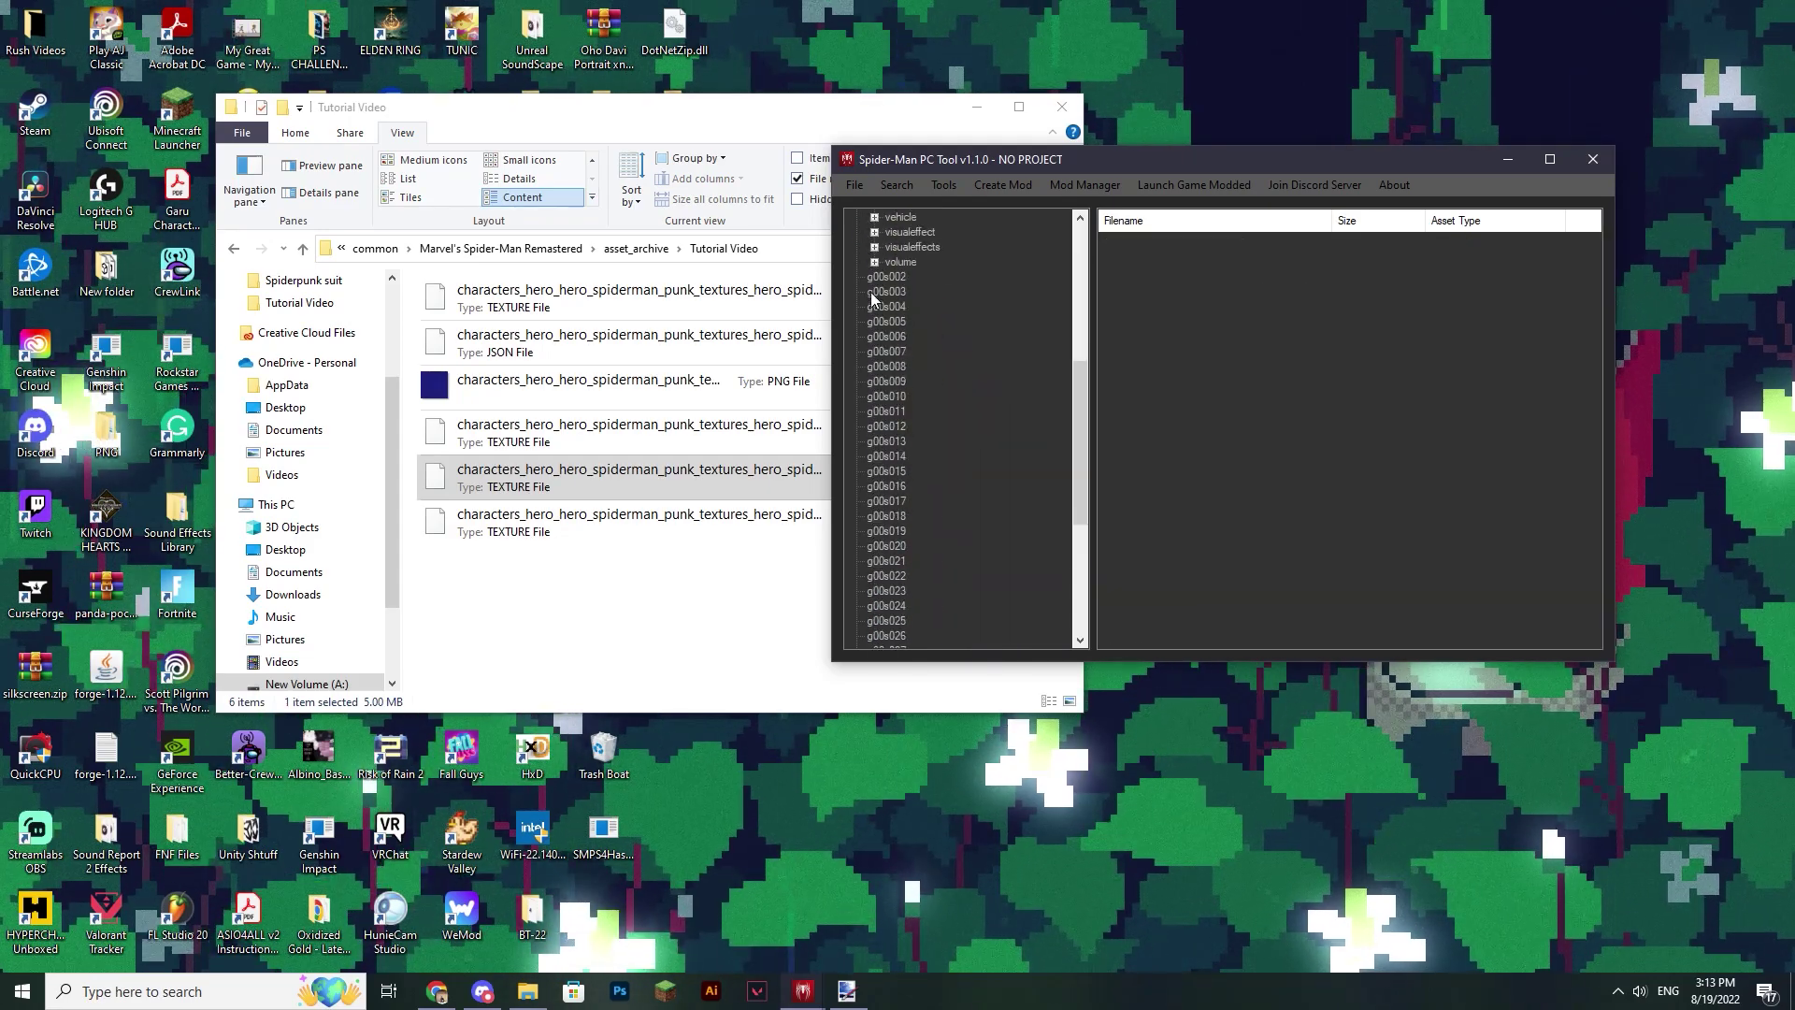
{"action": "scroll", "coordinate": [898, 328], "scroll_direction": "down", "scroll_amount": 3}
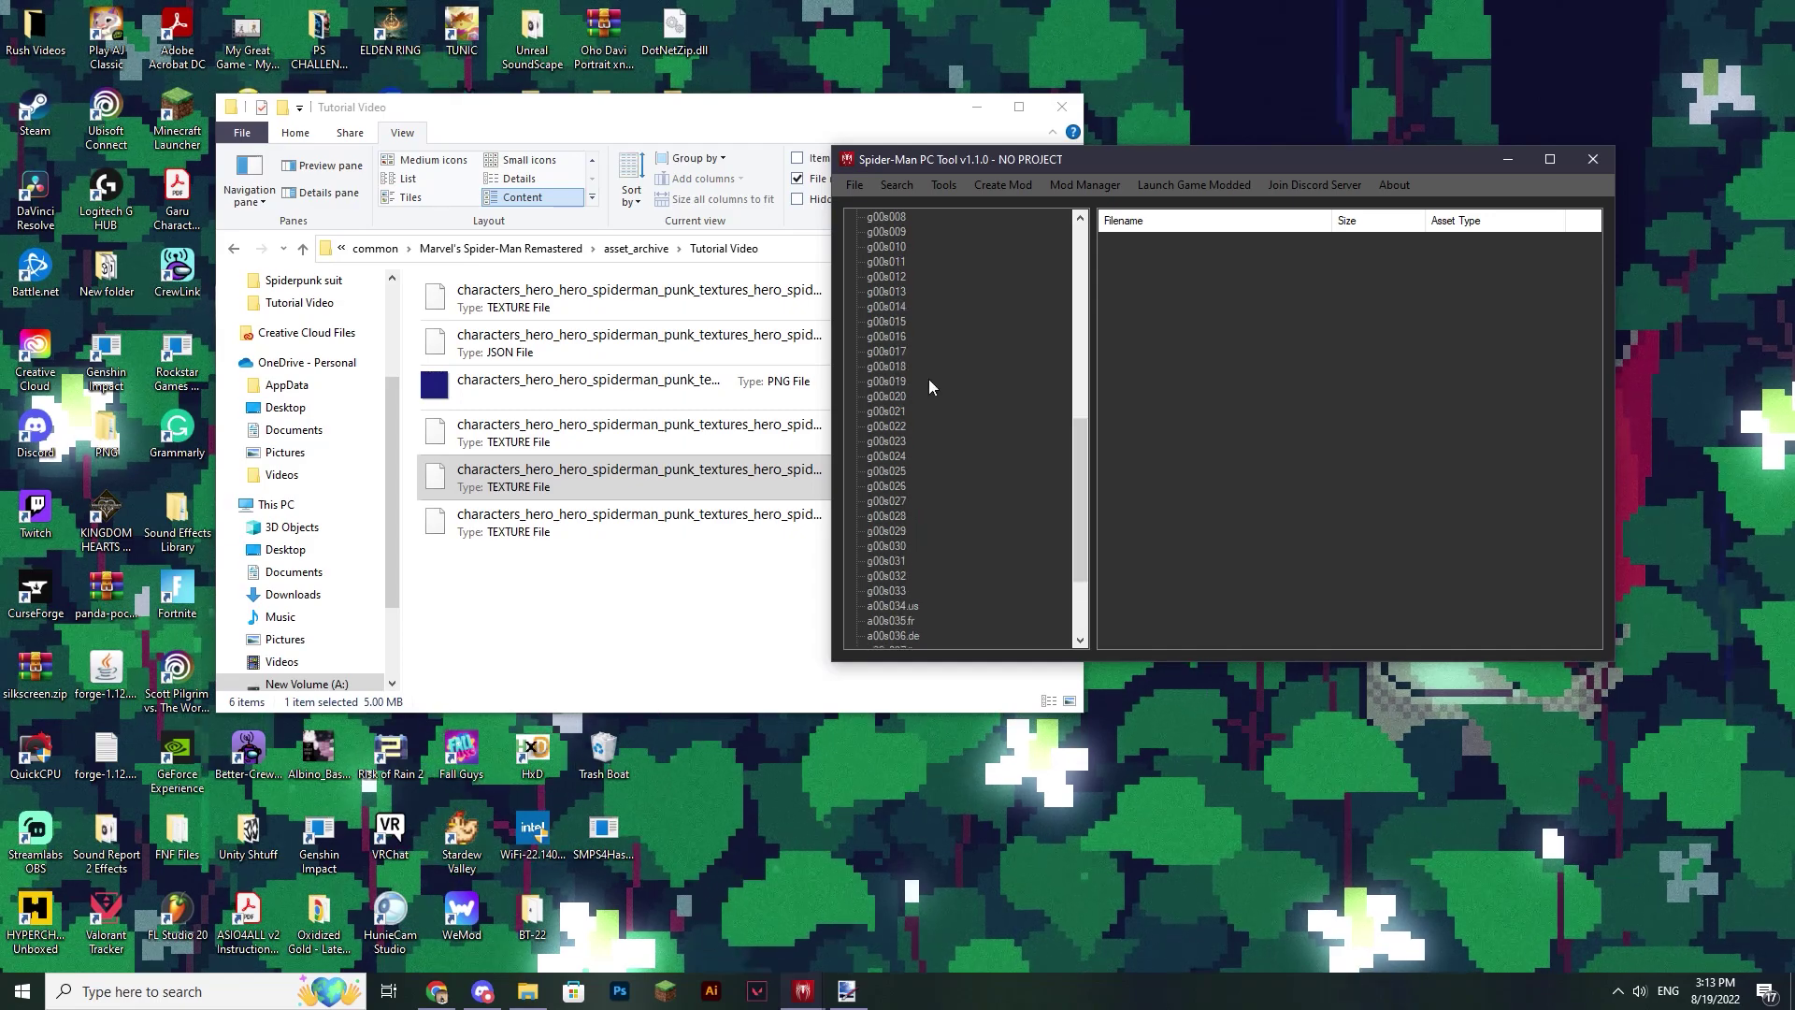
{"action": "scroll", "coordinate": [928, 378], "scroll_direction": "up", "scroll_amount": 3}
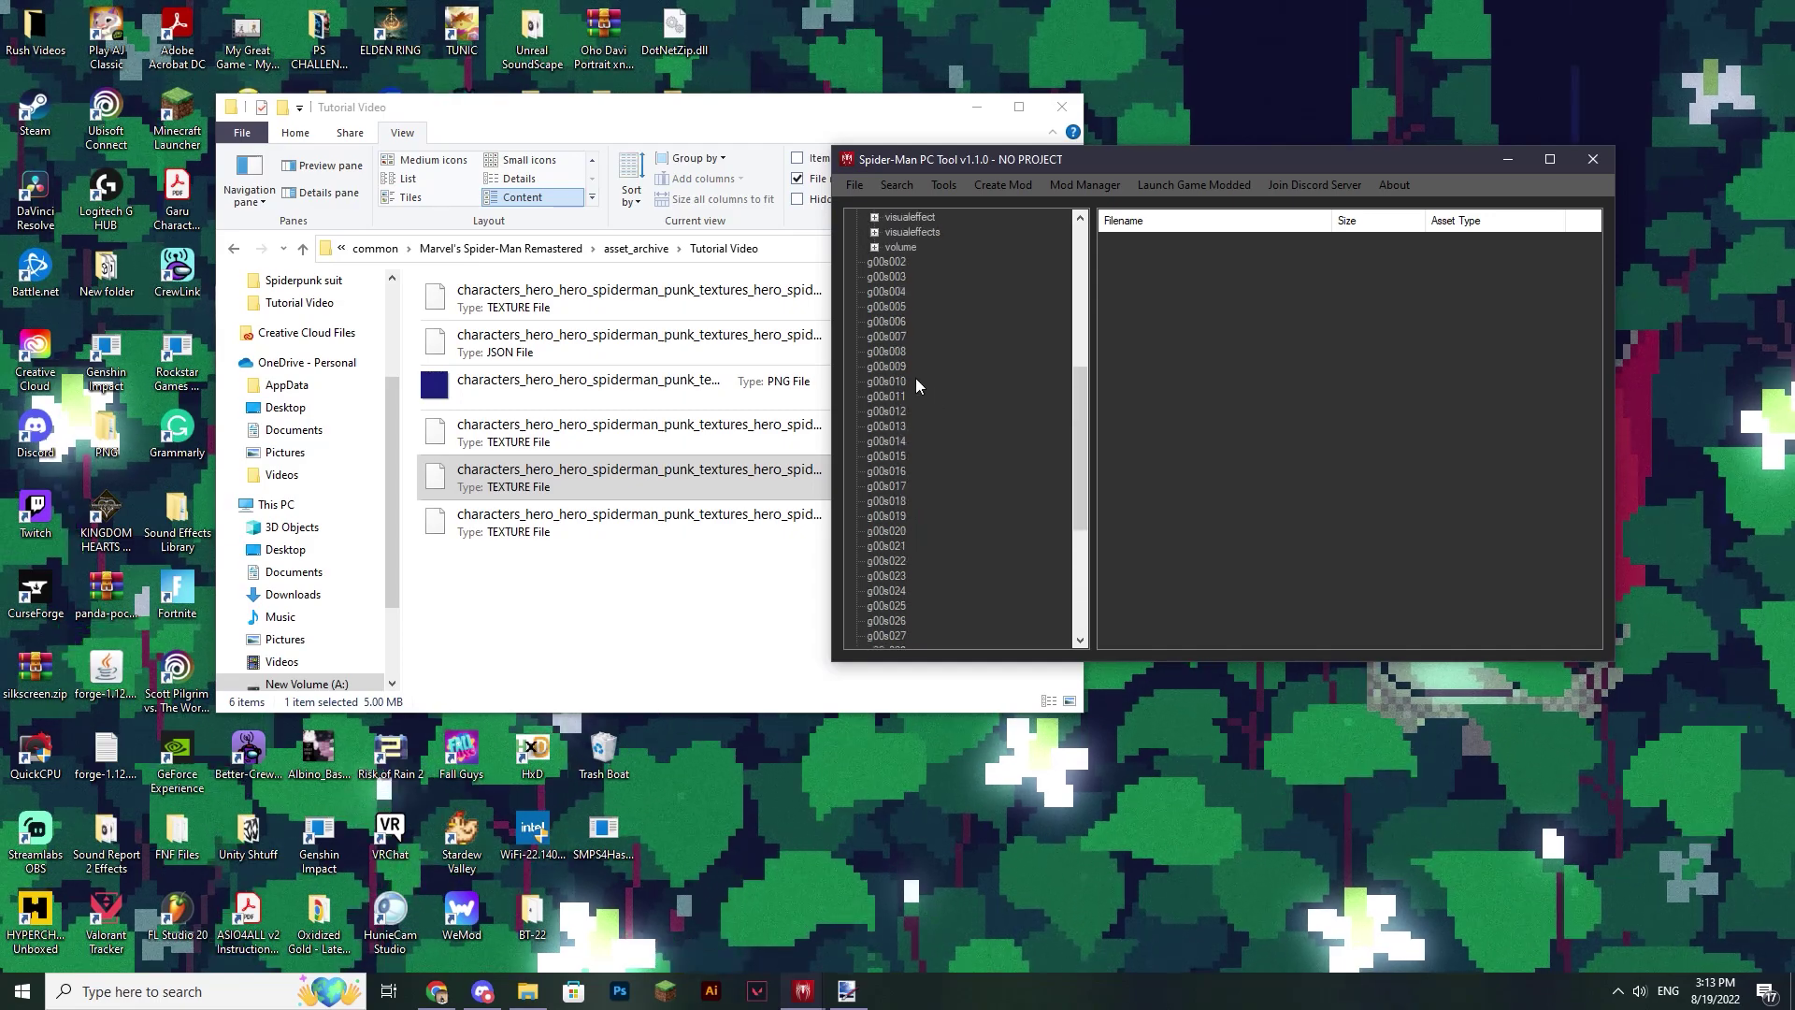
{"action": "left_click", "coordinate": [889, 470]}
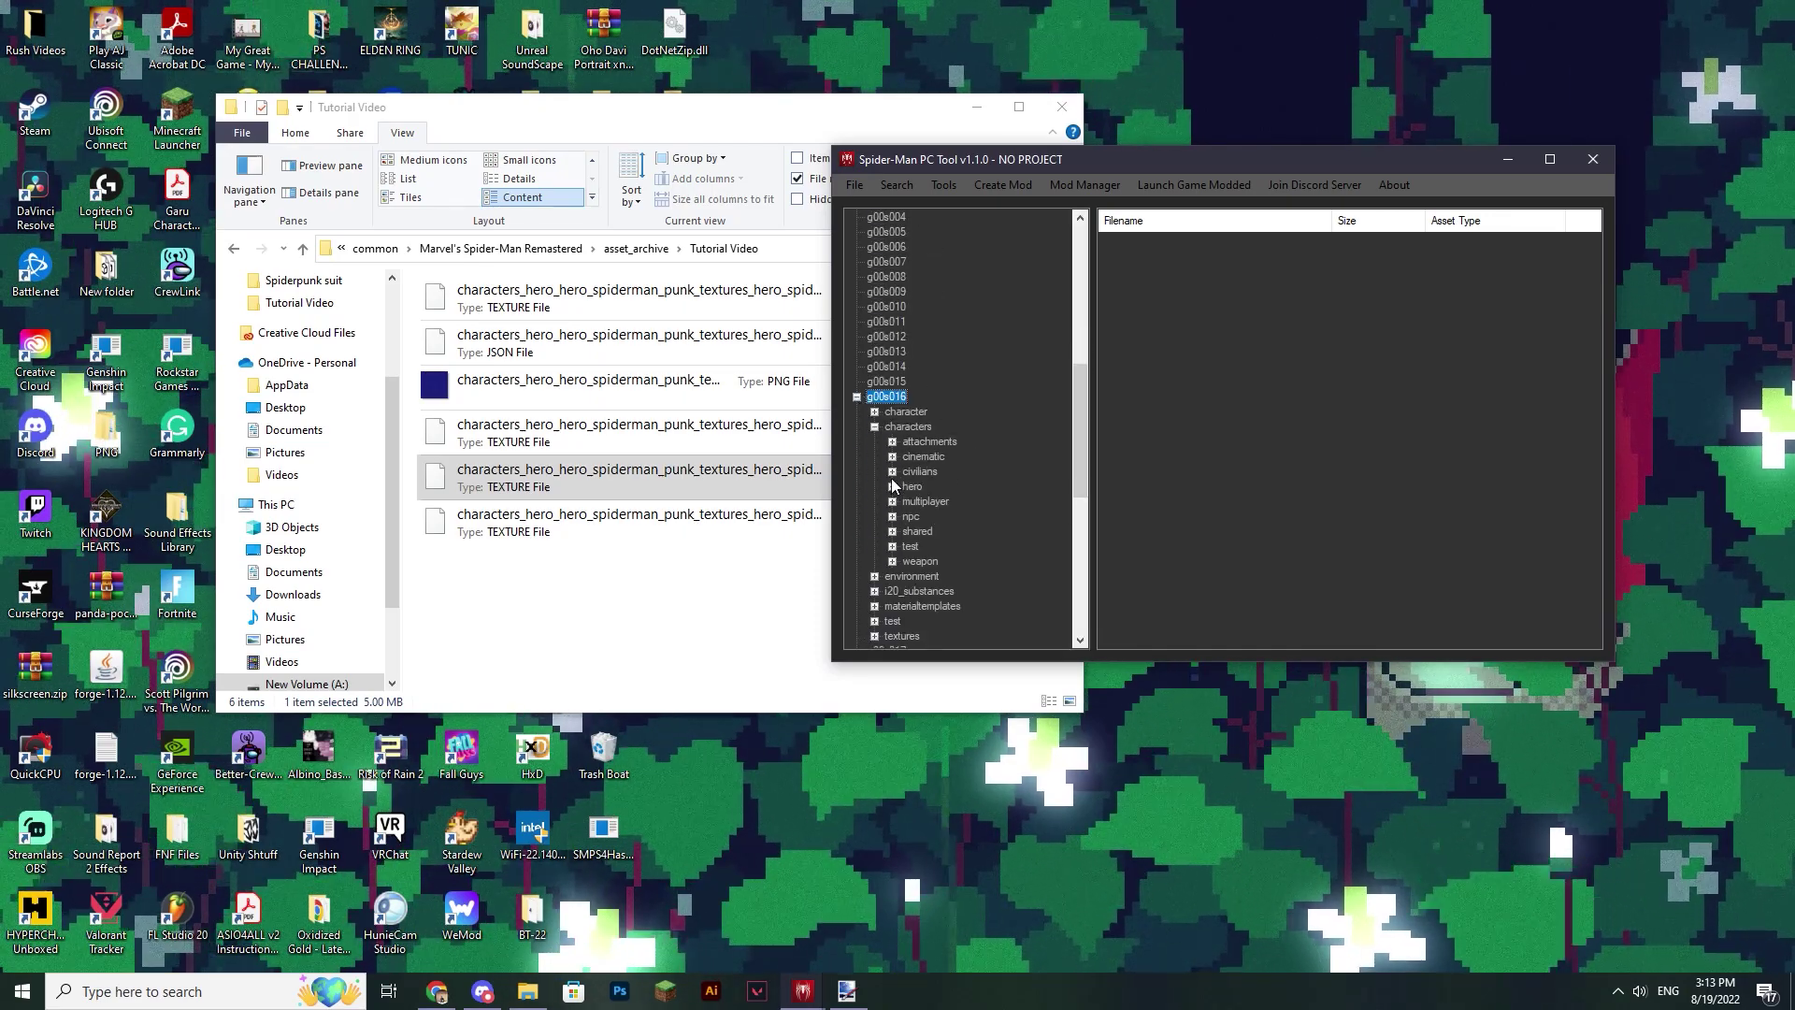
{"action": "left_click", "coordinate": [875, 471]}
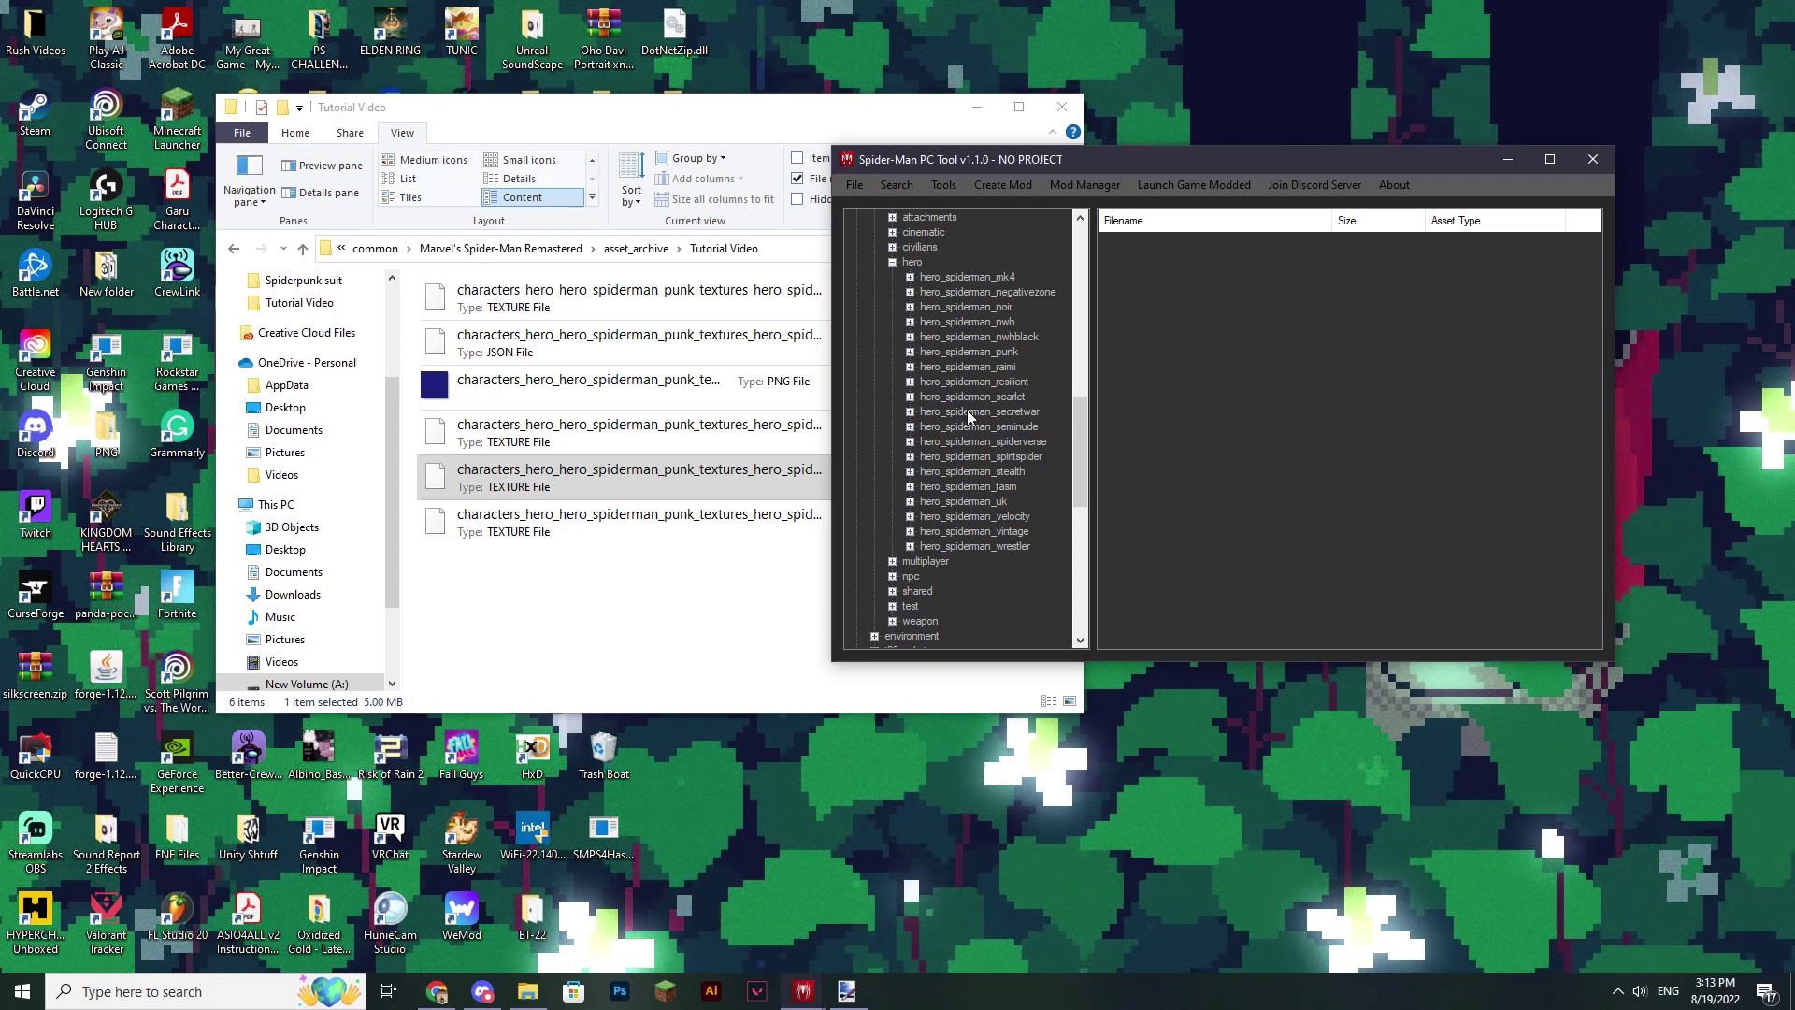
{"action": "left_click", "coordinate": [910, 353]}
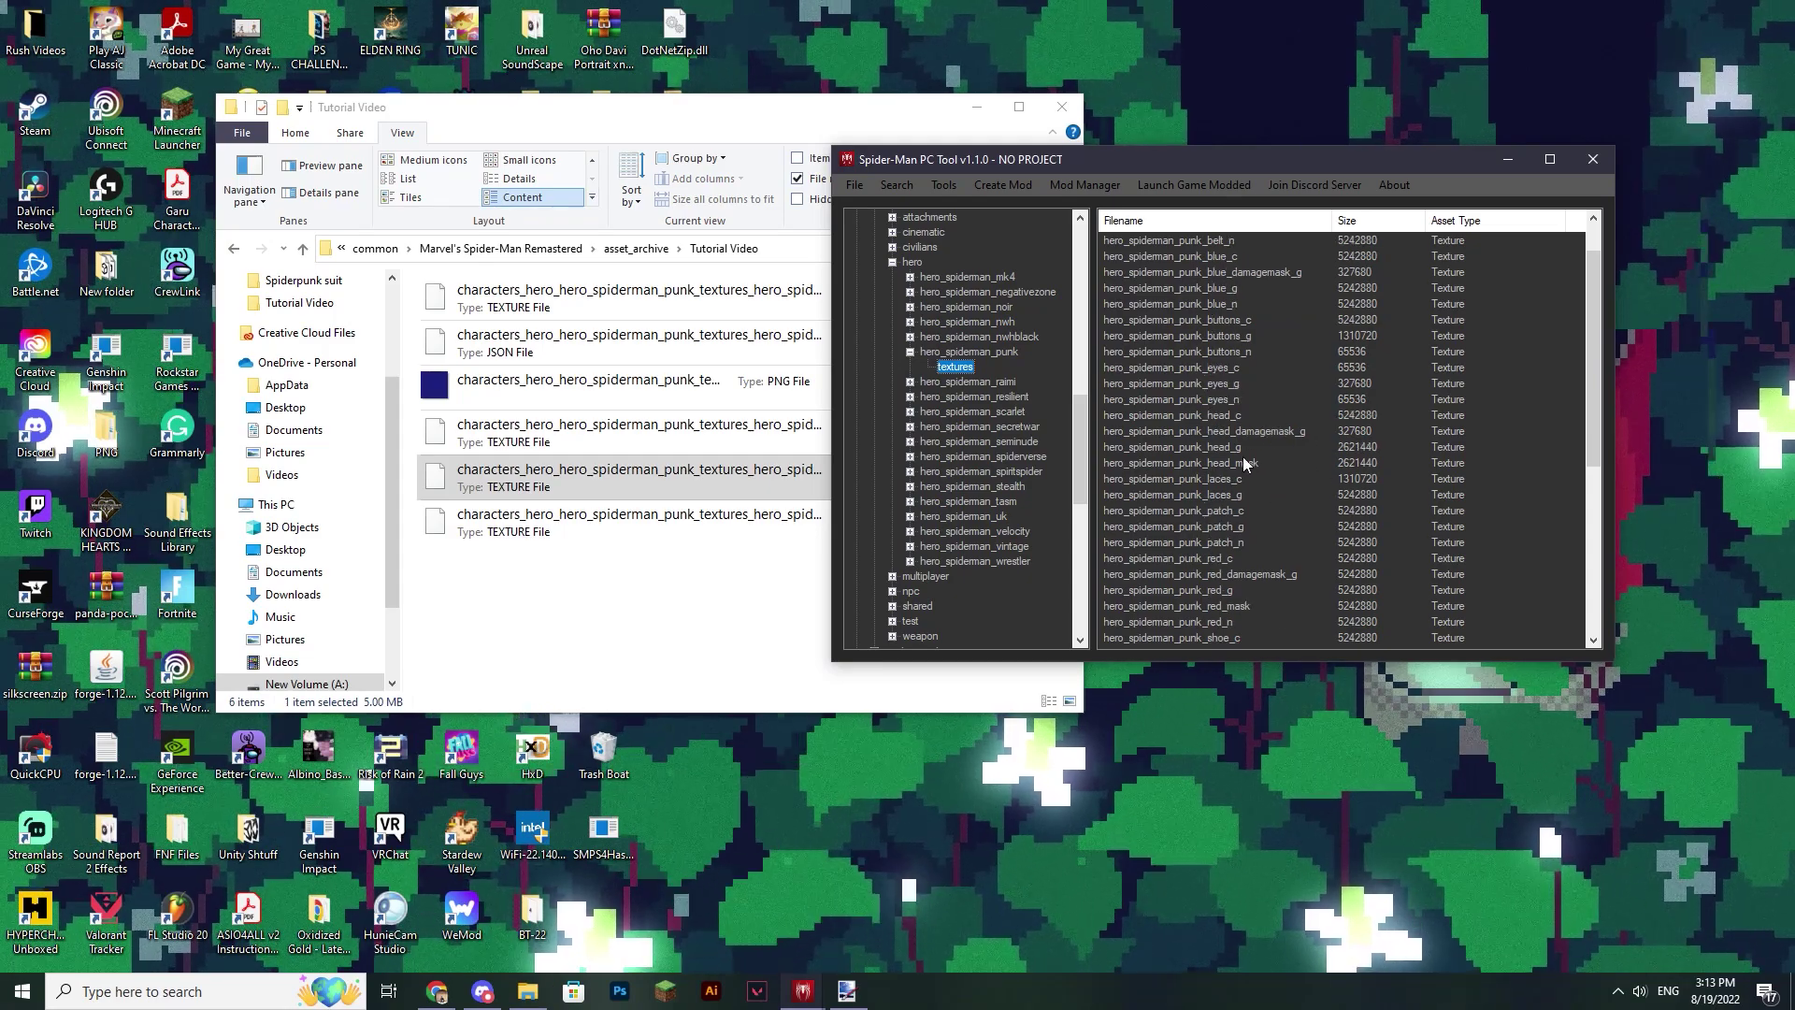
{"action": "scroll", "coordinate": [1232, 513], "scroll_direction": "down", "scroll_amount": 1}
Step: Replace g00s016's hero_spiderman_punk_red_c in the mod with red_c_hd.custom.texture
{"action": "left_click", "coordinate": [1215, 512]}
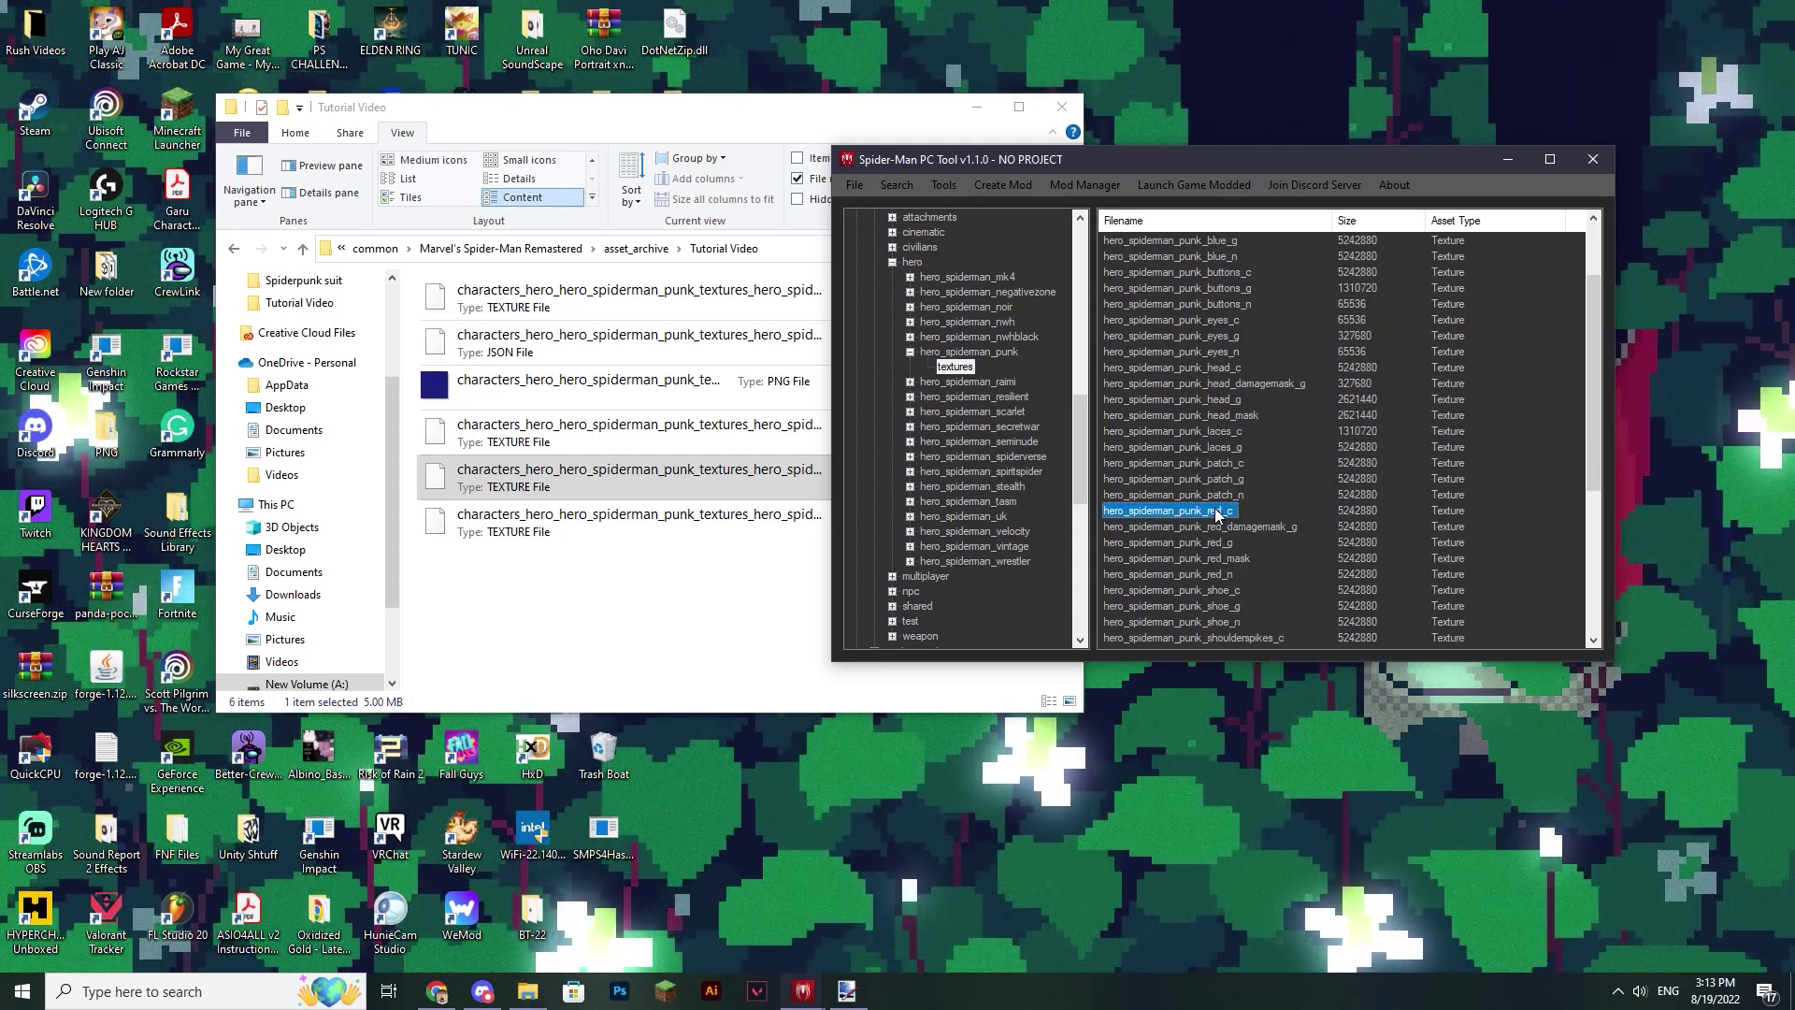
{"action": "right_click", "coordinate": [1215, 513]}
{"action": "left_click", "coordinate": [1275, 539]}
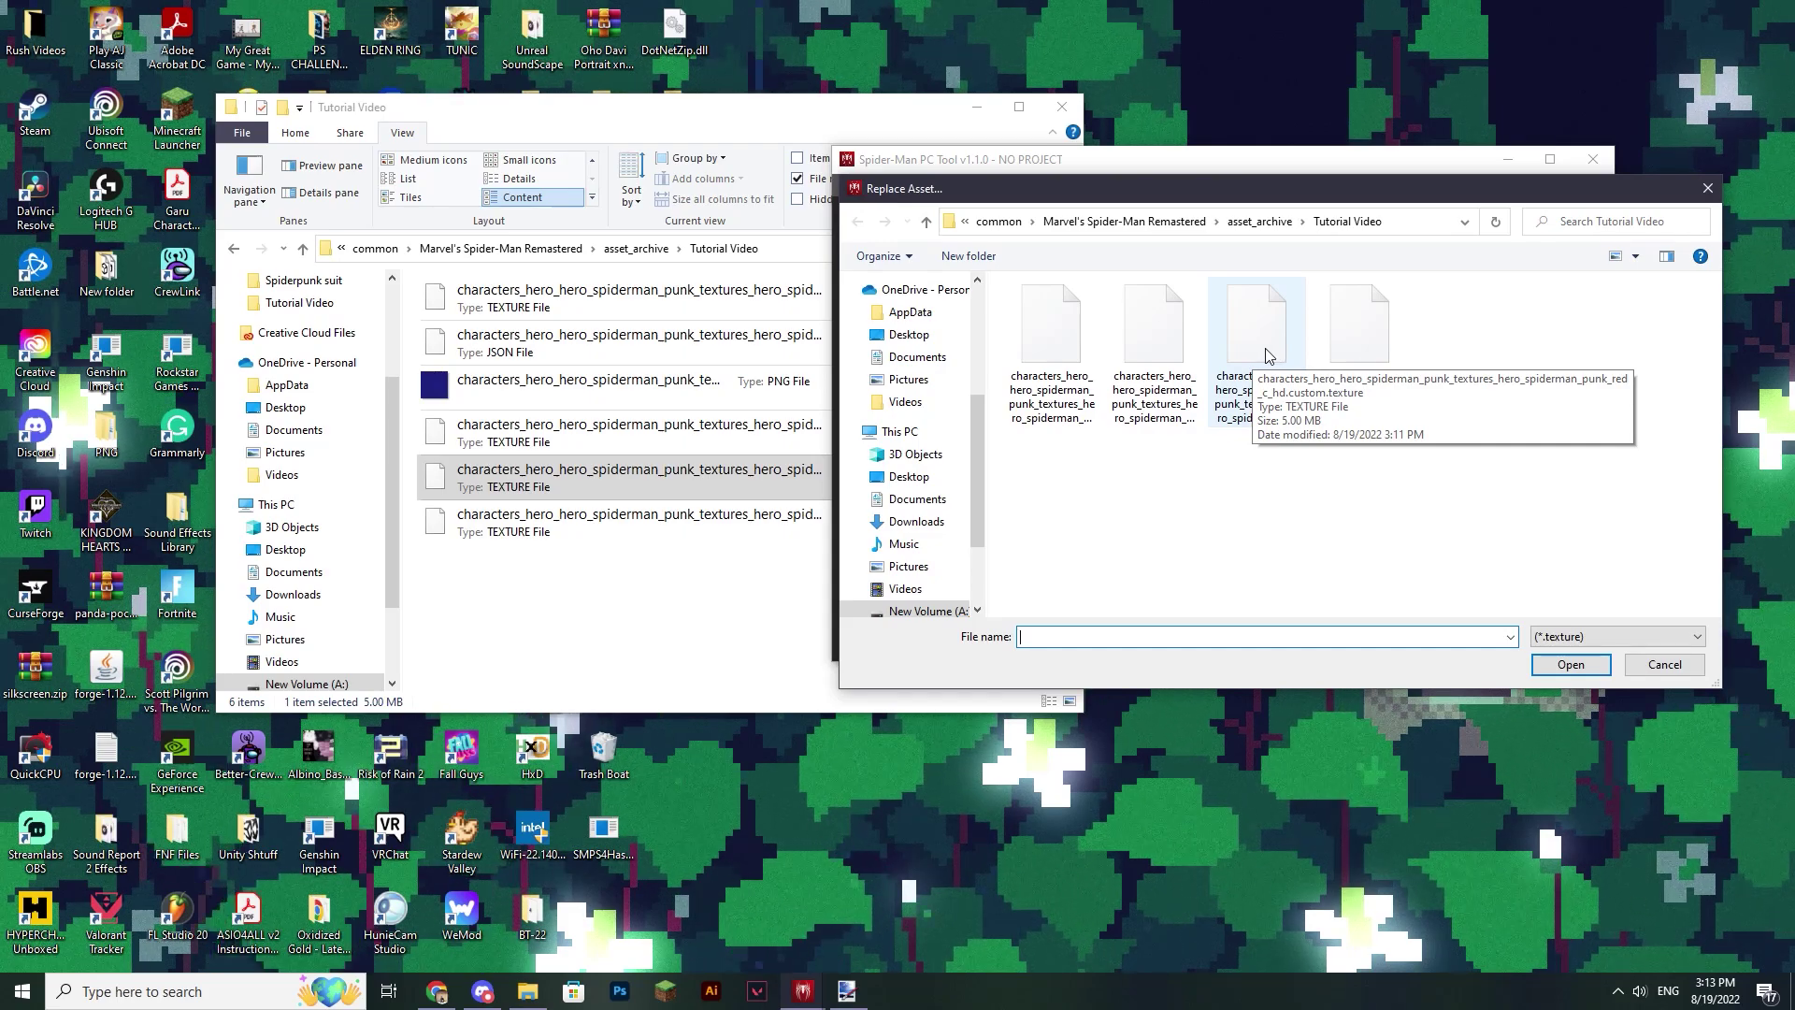
{"action": "double_click", "coordinate": [1268, 356]}
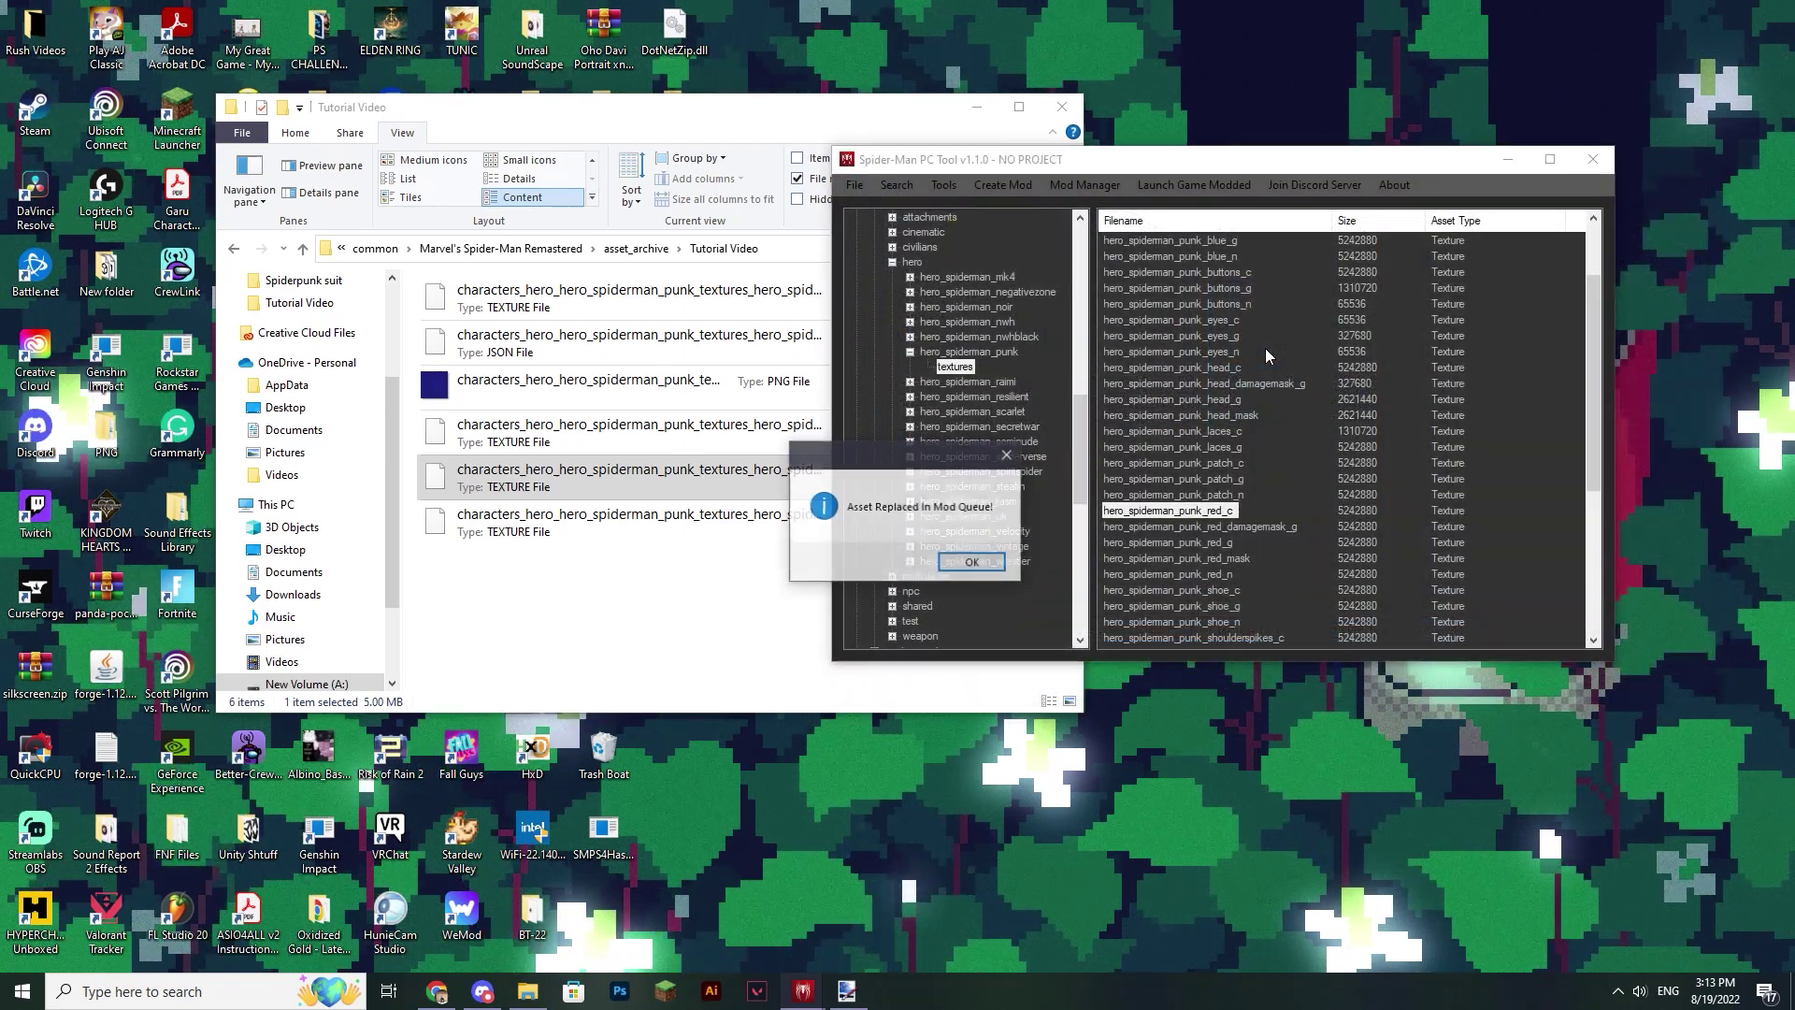
{"action": "left_click", "coordinate": [971, 561]}
{"action": "scroll", "coordinate": [1076, 446], "scroll_direction": "down", "scroll_amount": 5}
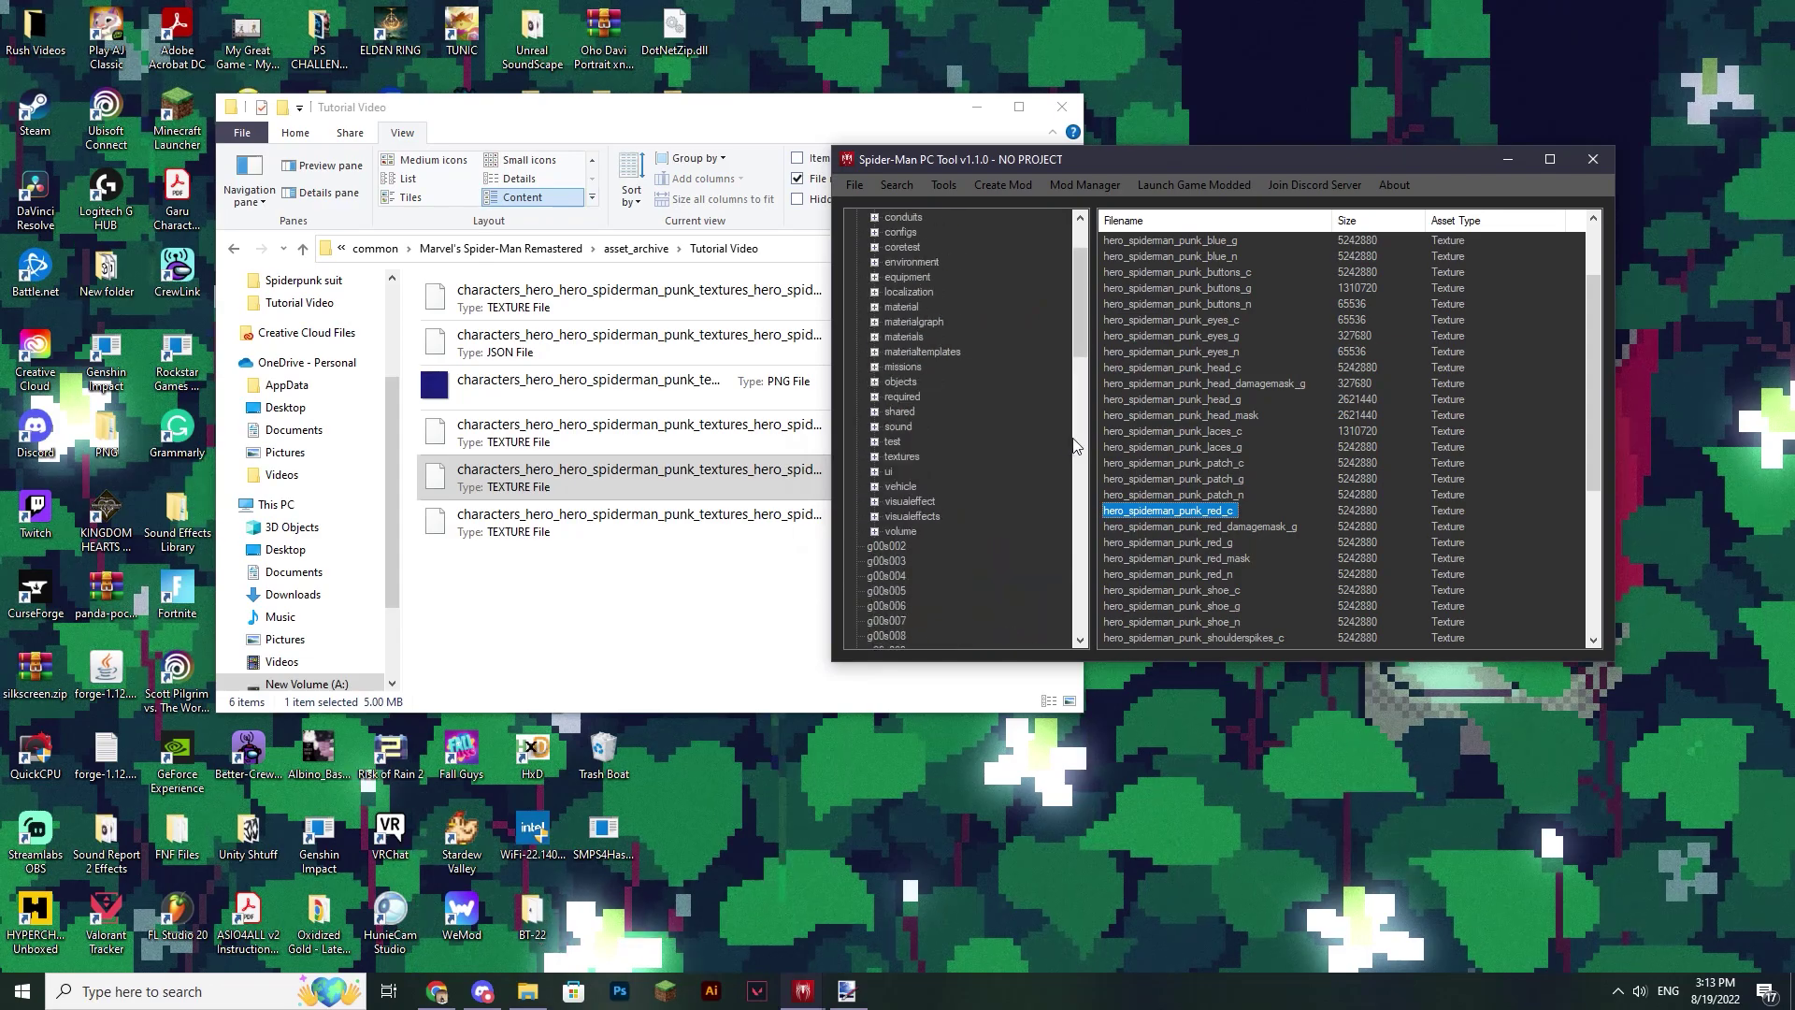
{"action": "scroll", "coordinate": [1075, 446], "scroll_direction": "up", "scroll_amount": 2}
{"action": "scroll", "coordinate": [1206, 449], "scroll_direction": "up", "scroll_amount": 2}
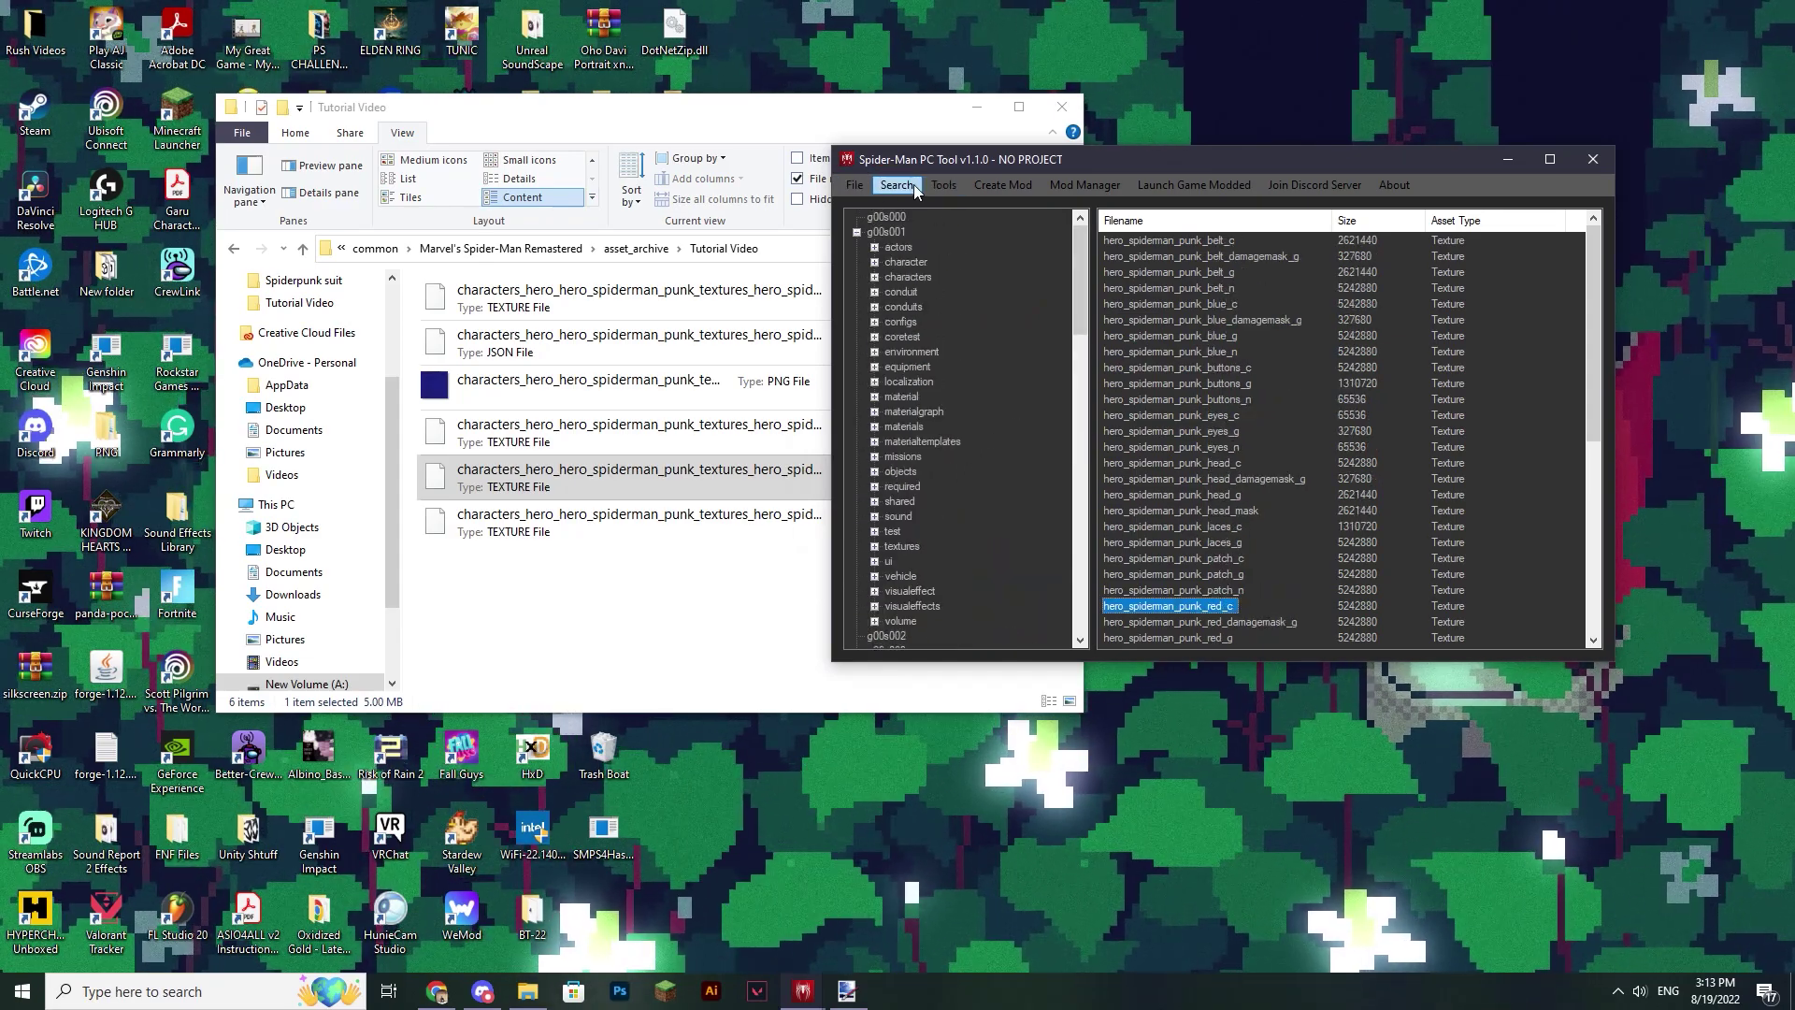
Step: Create the mod titled 'Spiderpunk Tutorial' and save it as Spiderpunk Tutorial.smpcmod in Tutorial Video
{"action": "left_click", "coordinate": [1003, 184]}
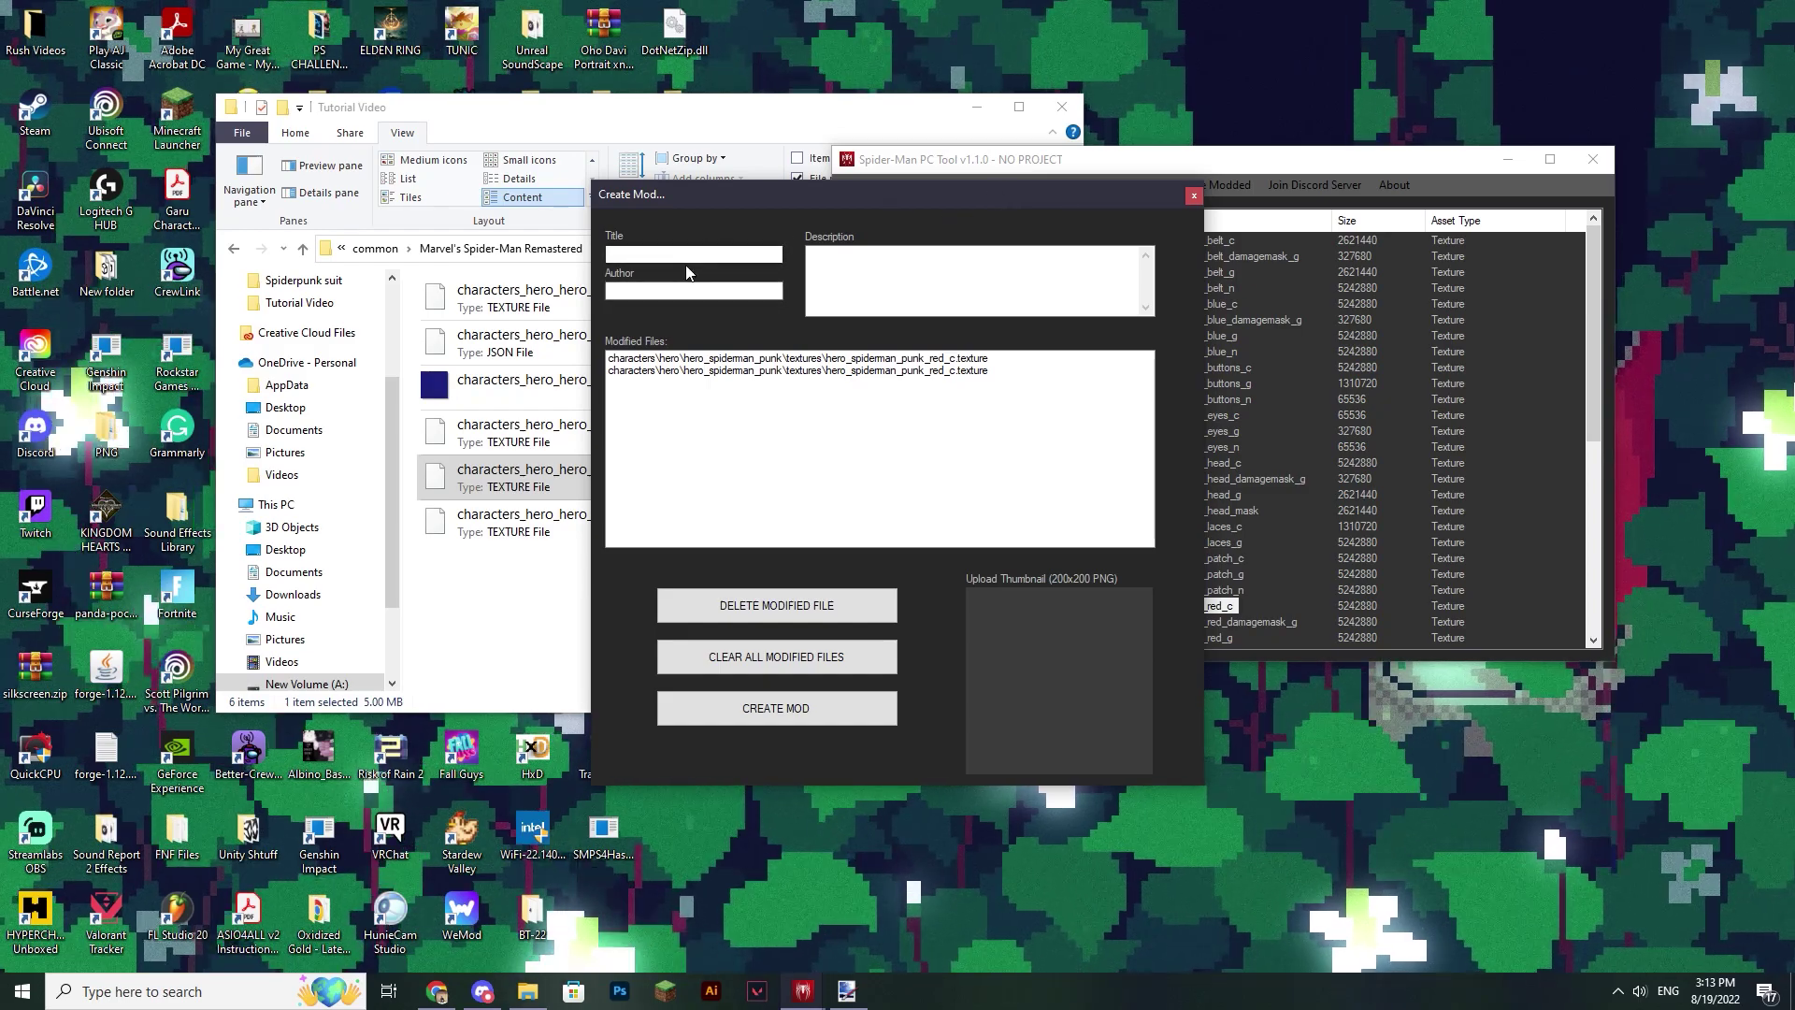
{"action": "left_click", "coordinate": [711, 253]}
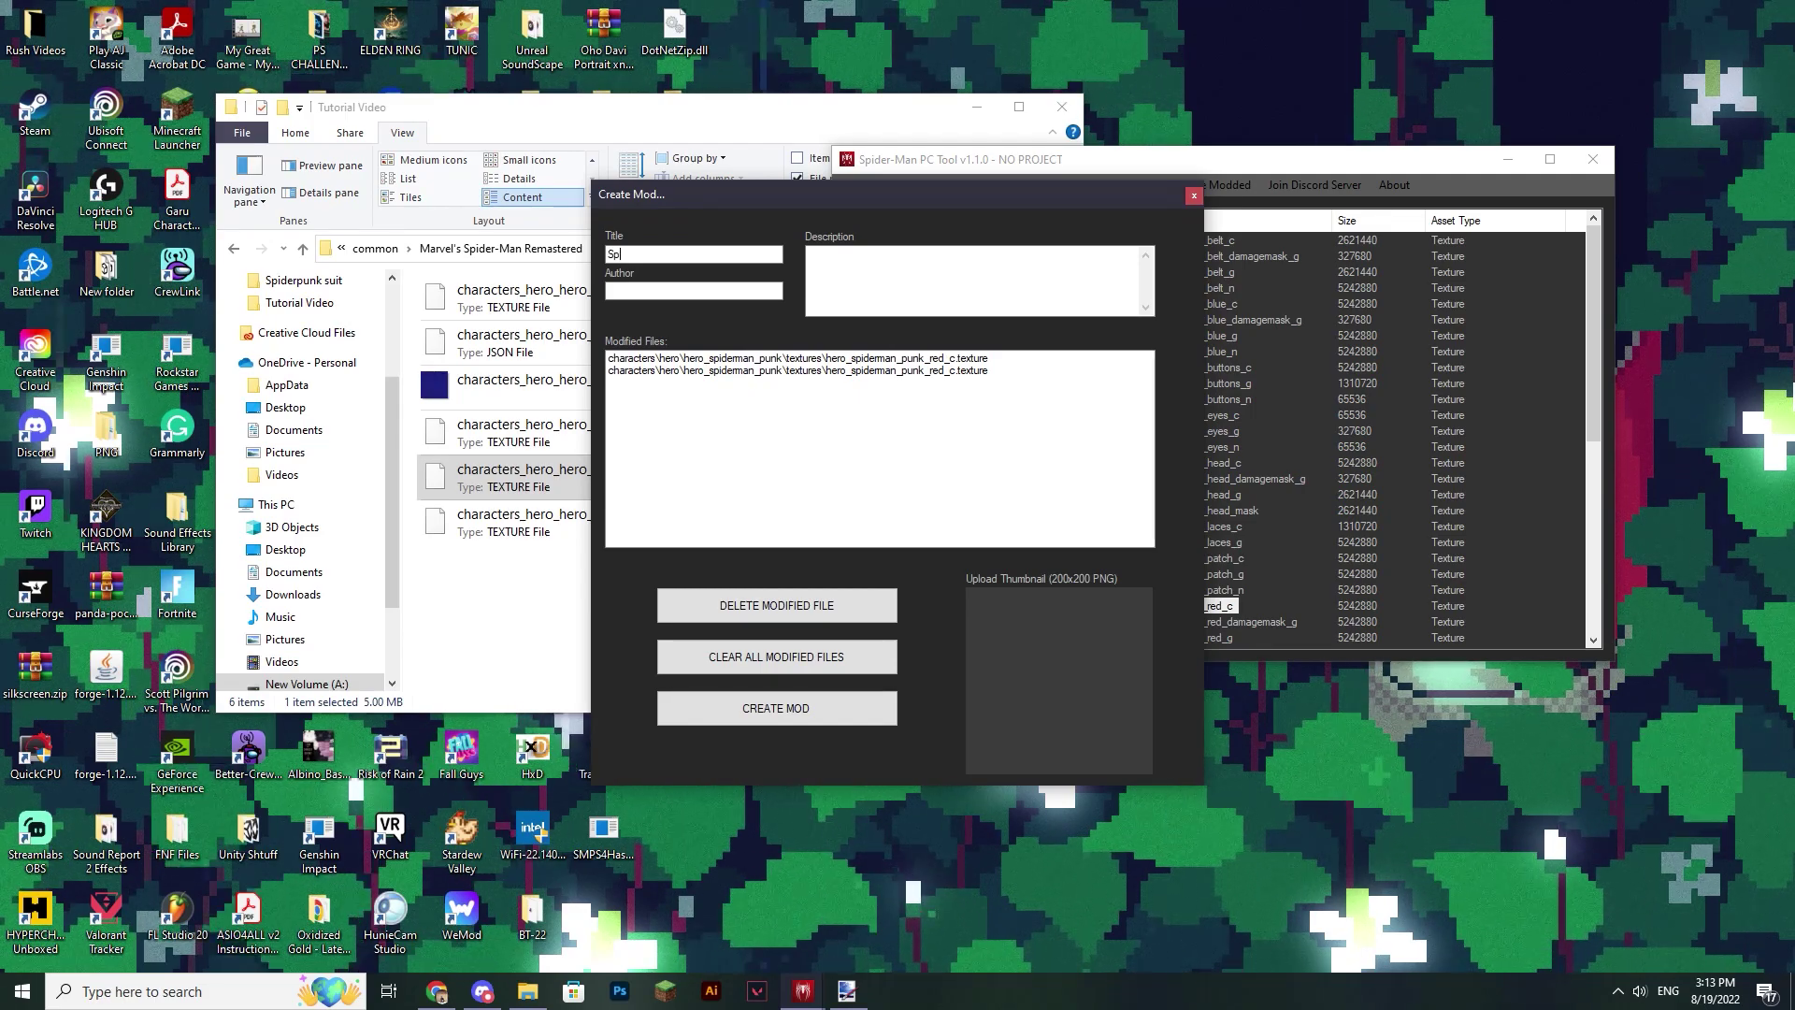
{"action": "key", "text": "BackSpace"}
{"action": "key", "text": "BackSpace"}
{"action": "mouse_move", "coordinate": [932, 219]}
{"action": "left_mouse_down"}
{"action": "mouse_move", "coordinate": [997, 218]}
{"action": "mouse_move", "coordinate": [928, 227]}
{"action": "left_mouse_up"}
{"action": "left_click", "coordinate": [976, 109]}
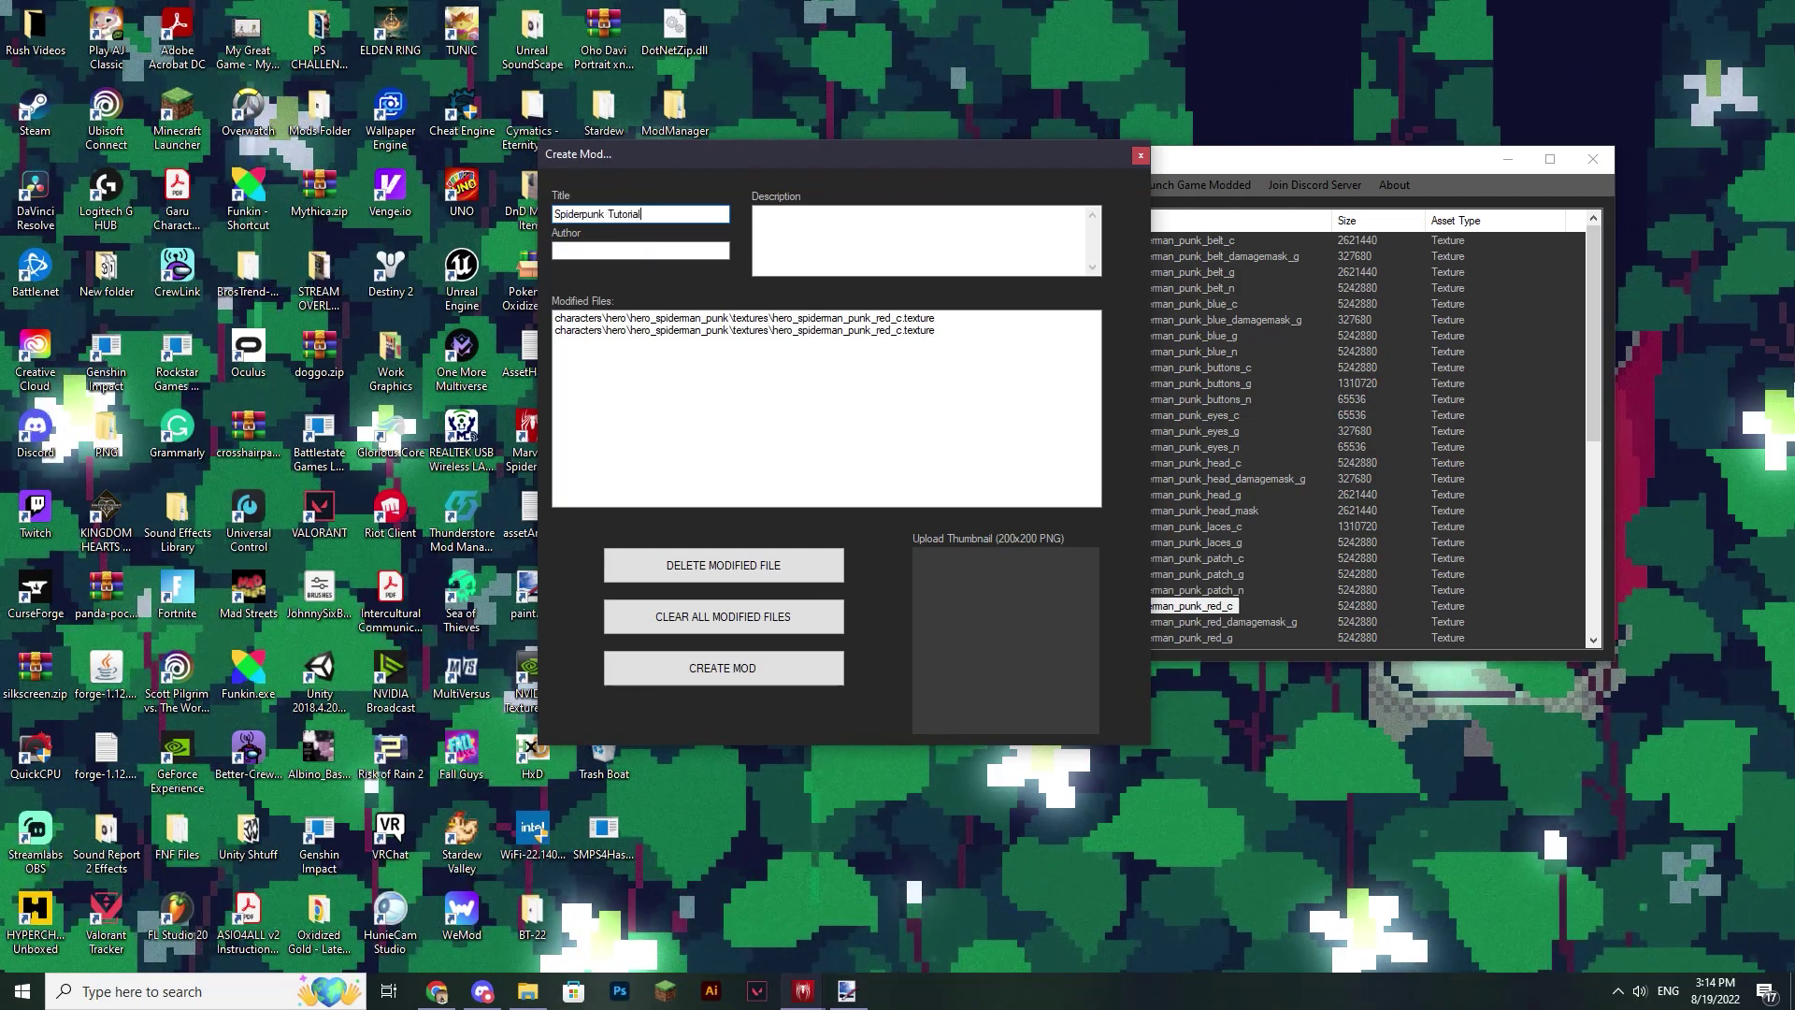
{"action": "left_click", "coordinate": [702, 669]}
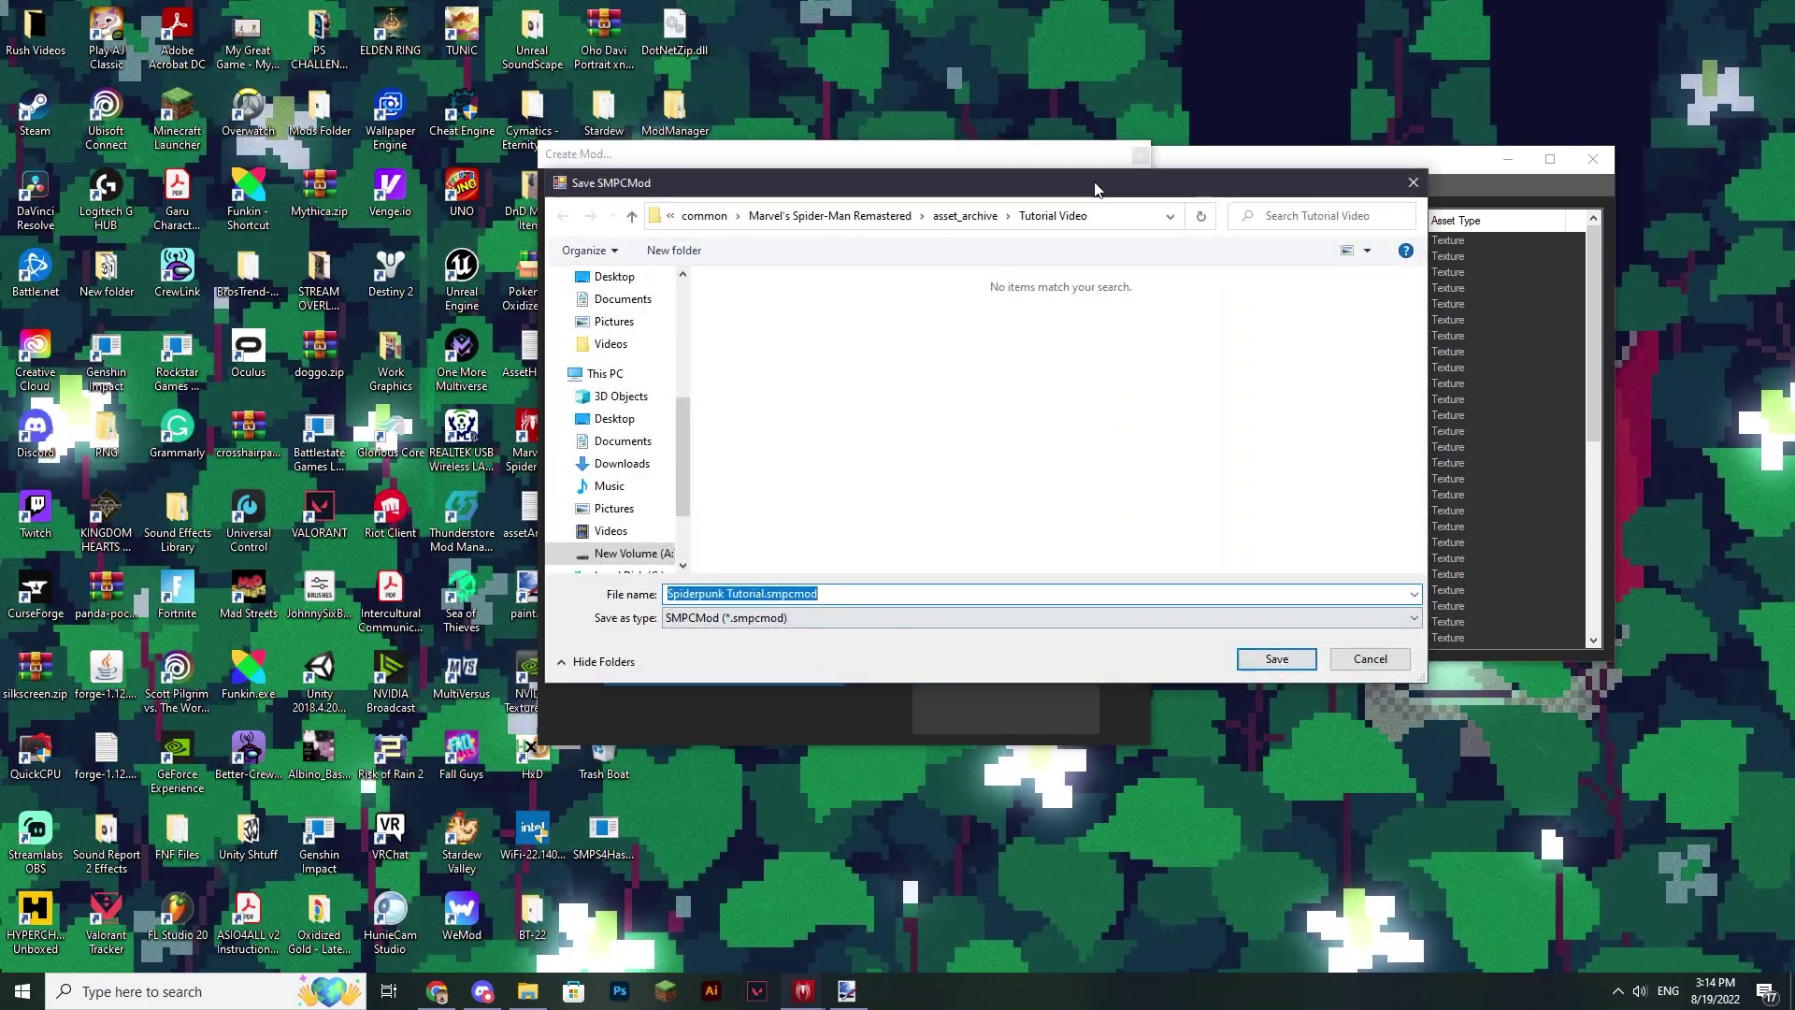
{"action": "left_click", "coordinate": [1271, 660]}
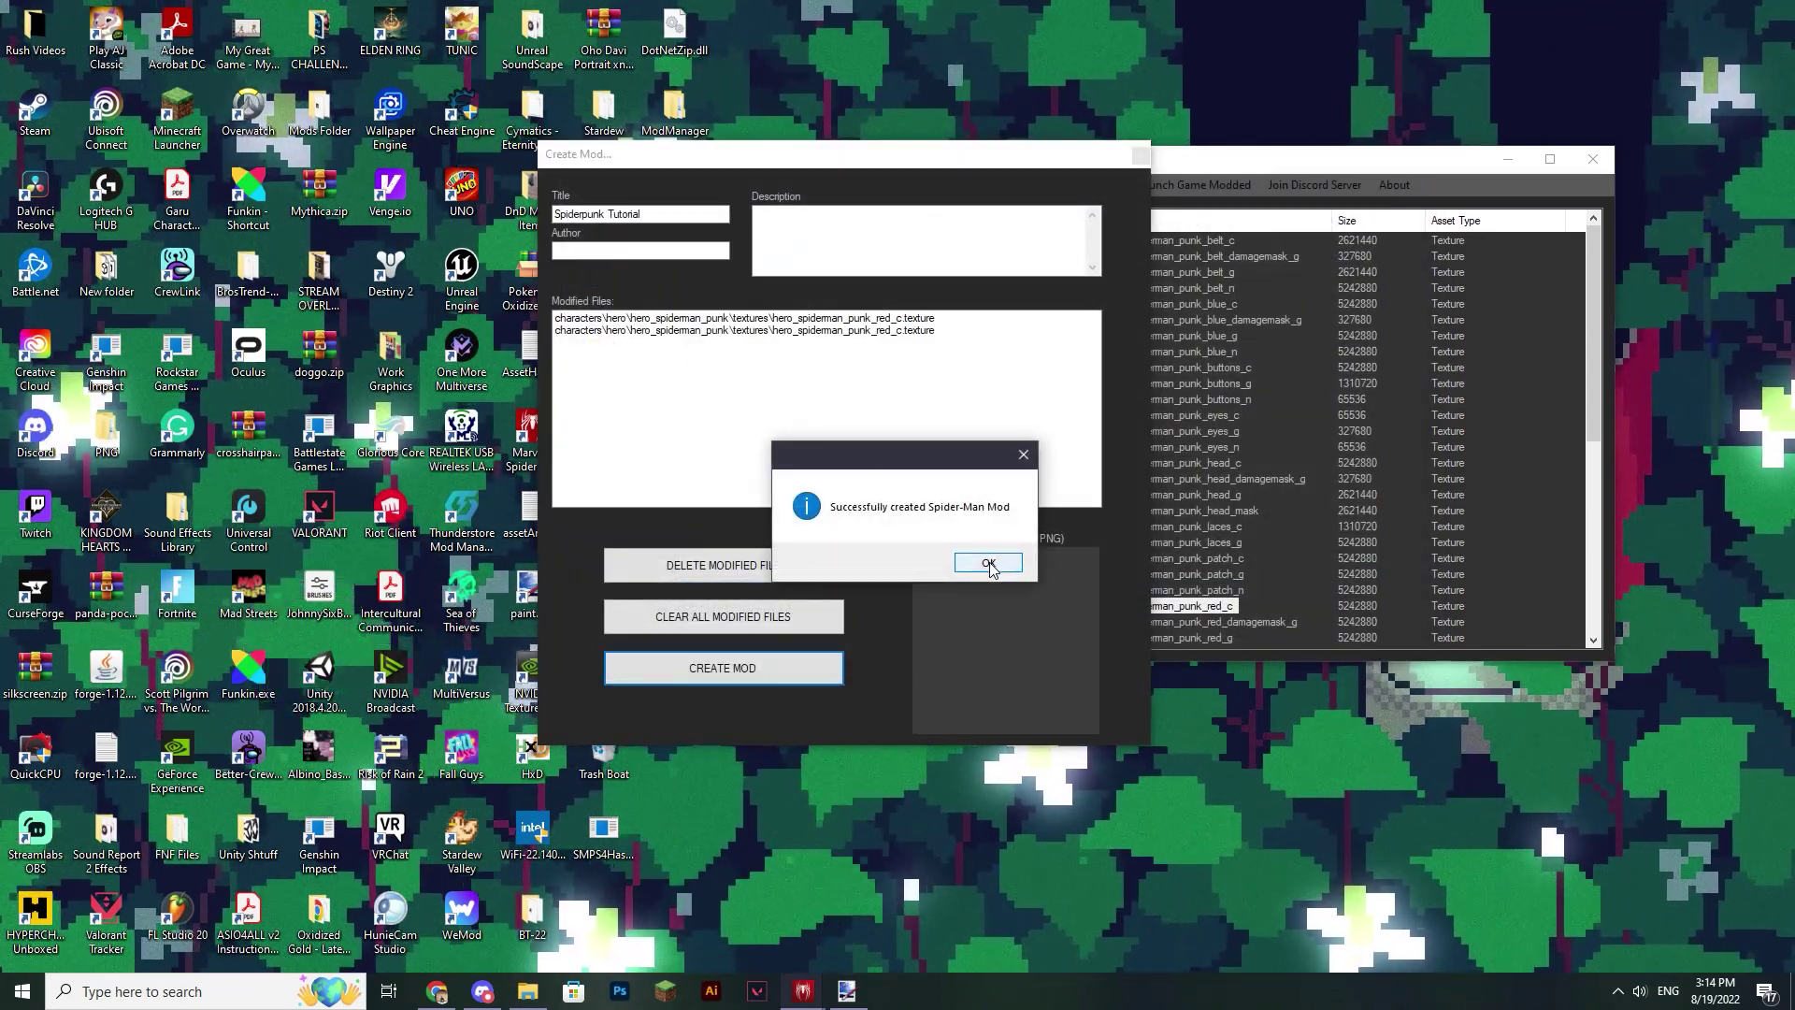
{"action": "left_click", "coordinate": [988, 564]}
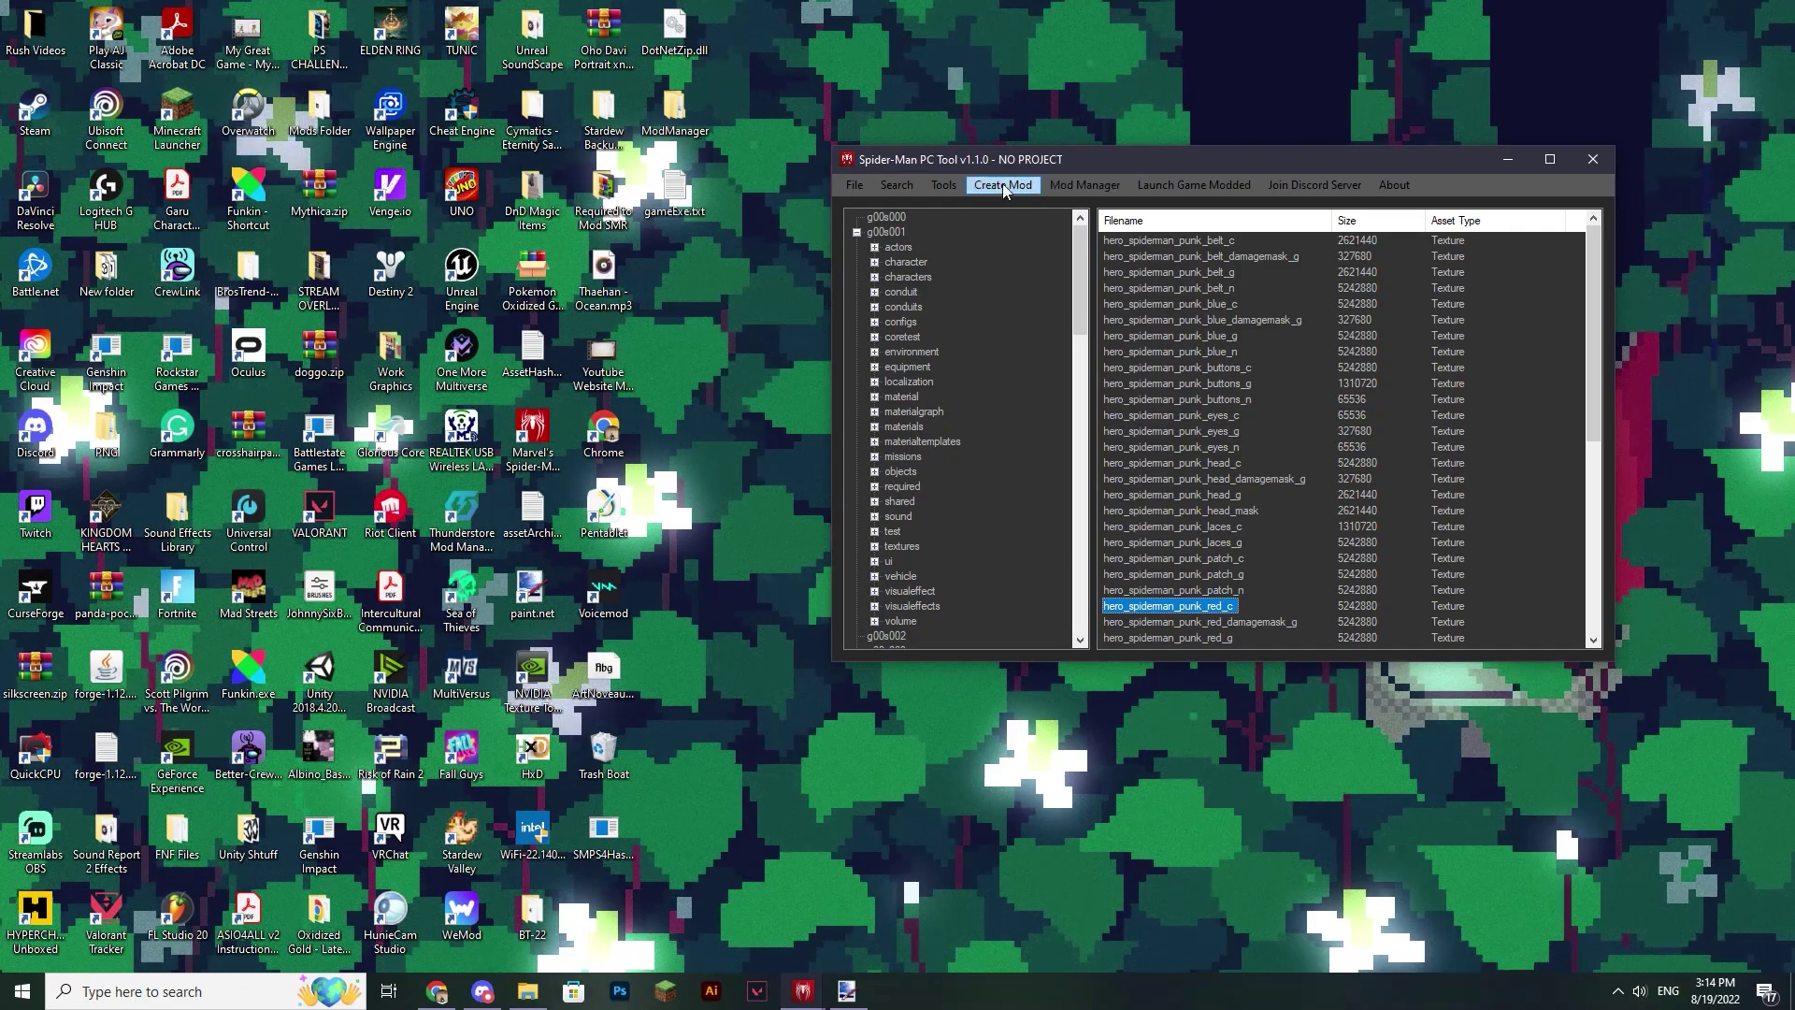
Step: Add Spiderpunk Tutorial.smpcmod to the Mod Manager's mod list
{"action": "left_click", "coordinate": [1094, 187]}
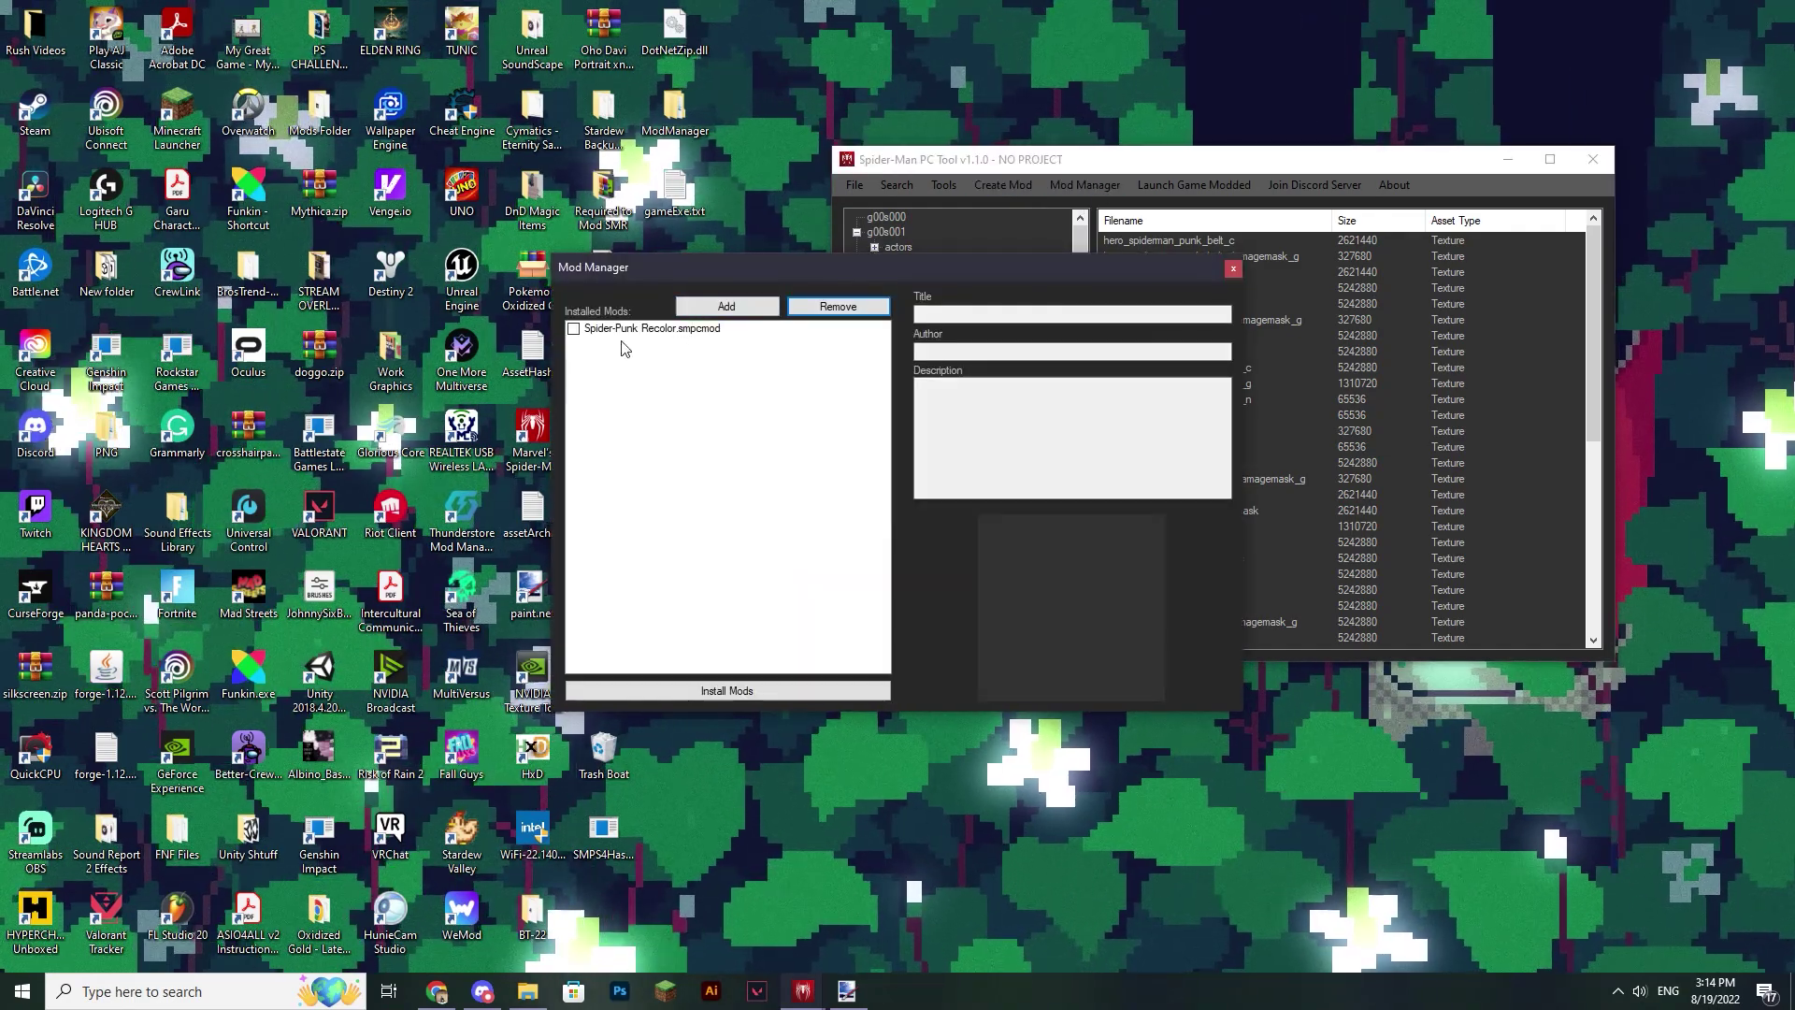
{"action": "left_click", "coordinate": [730, 308]}
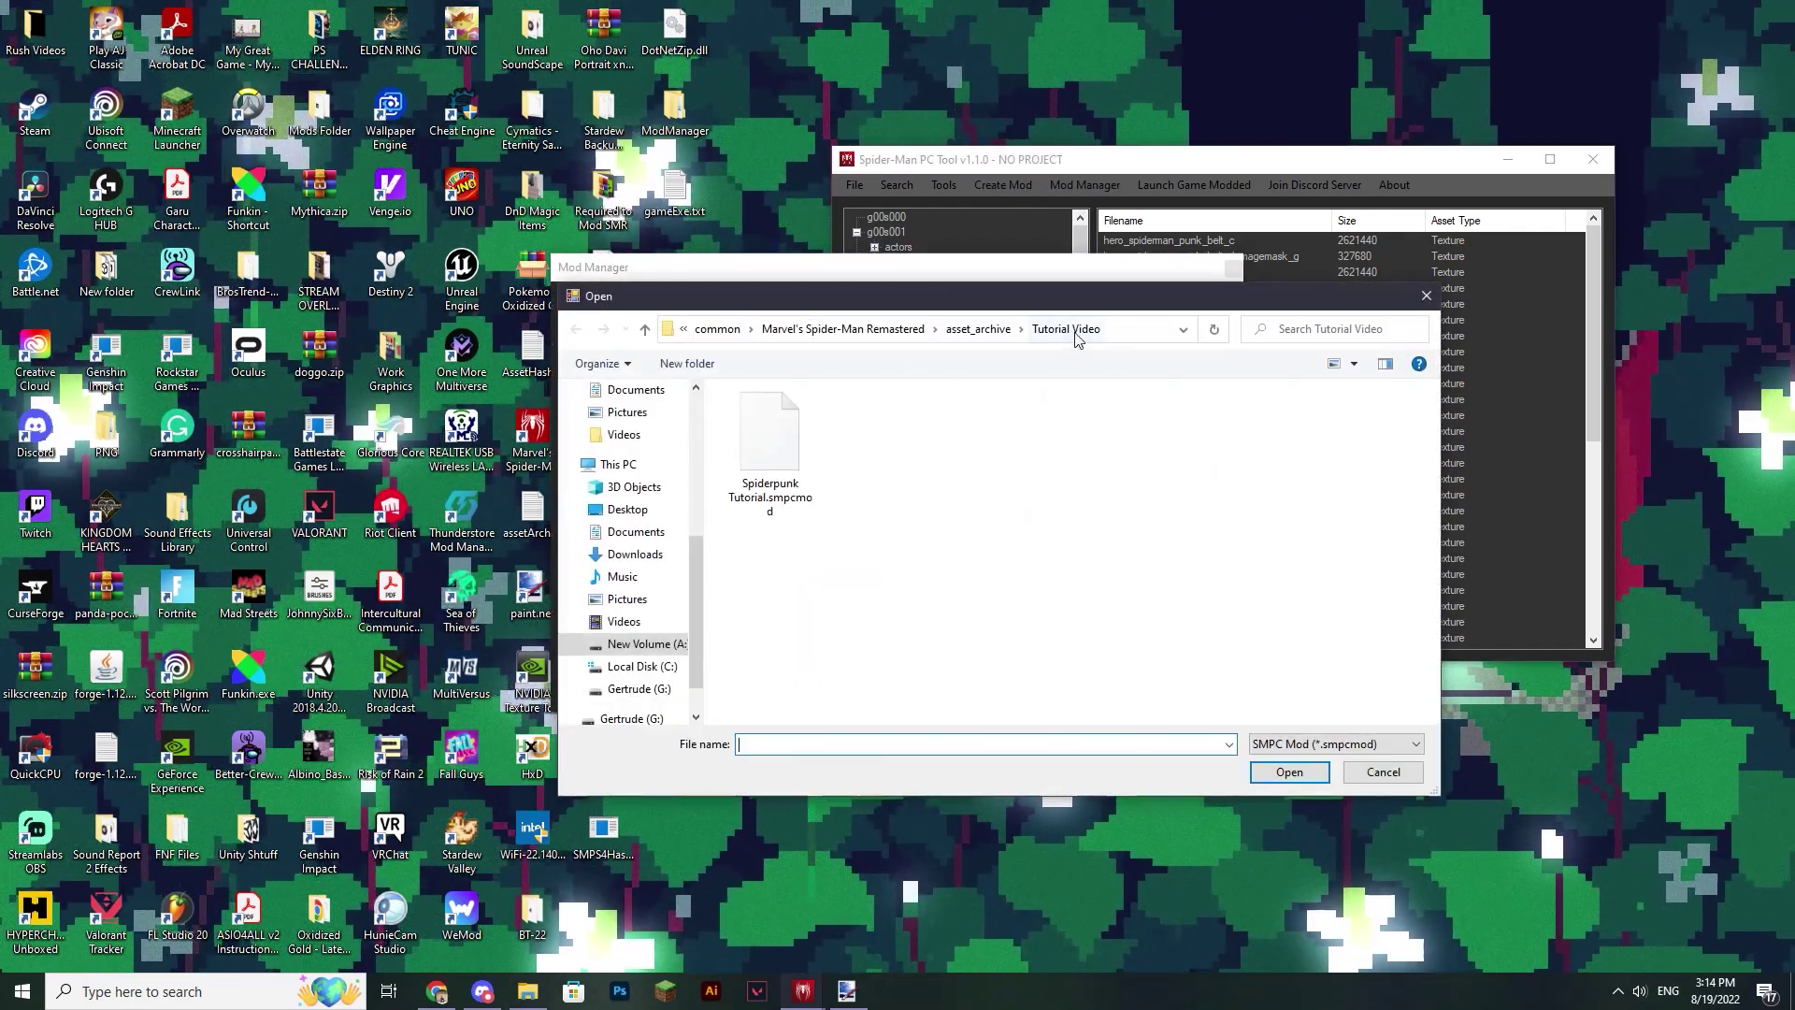
{"action": "double_click", "coordinate": [768, 445]}
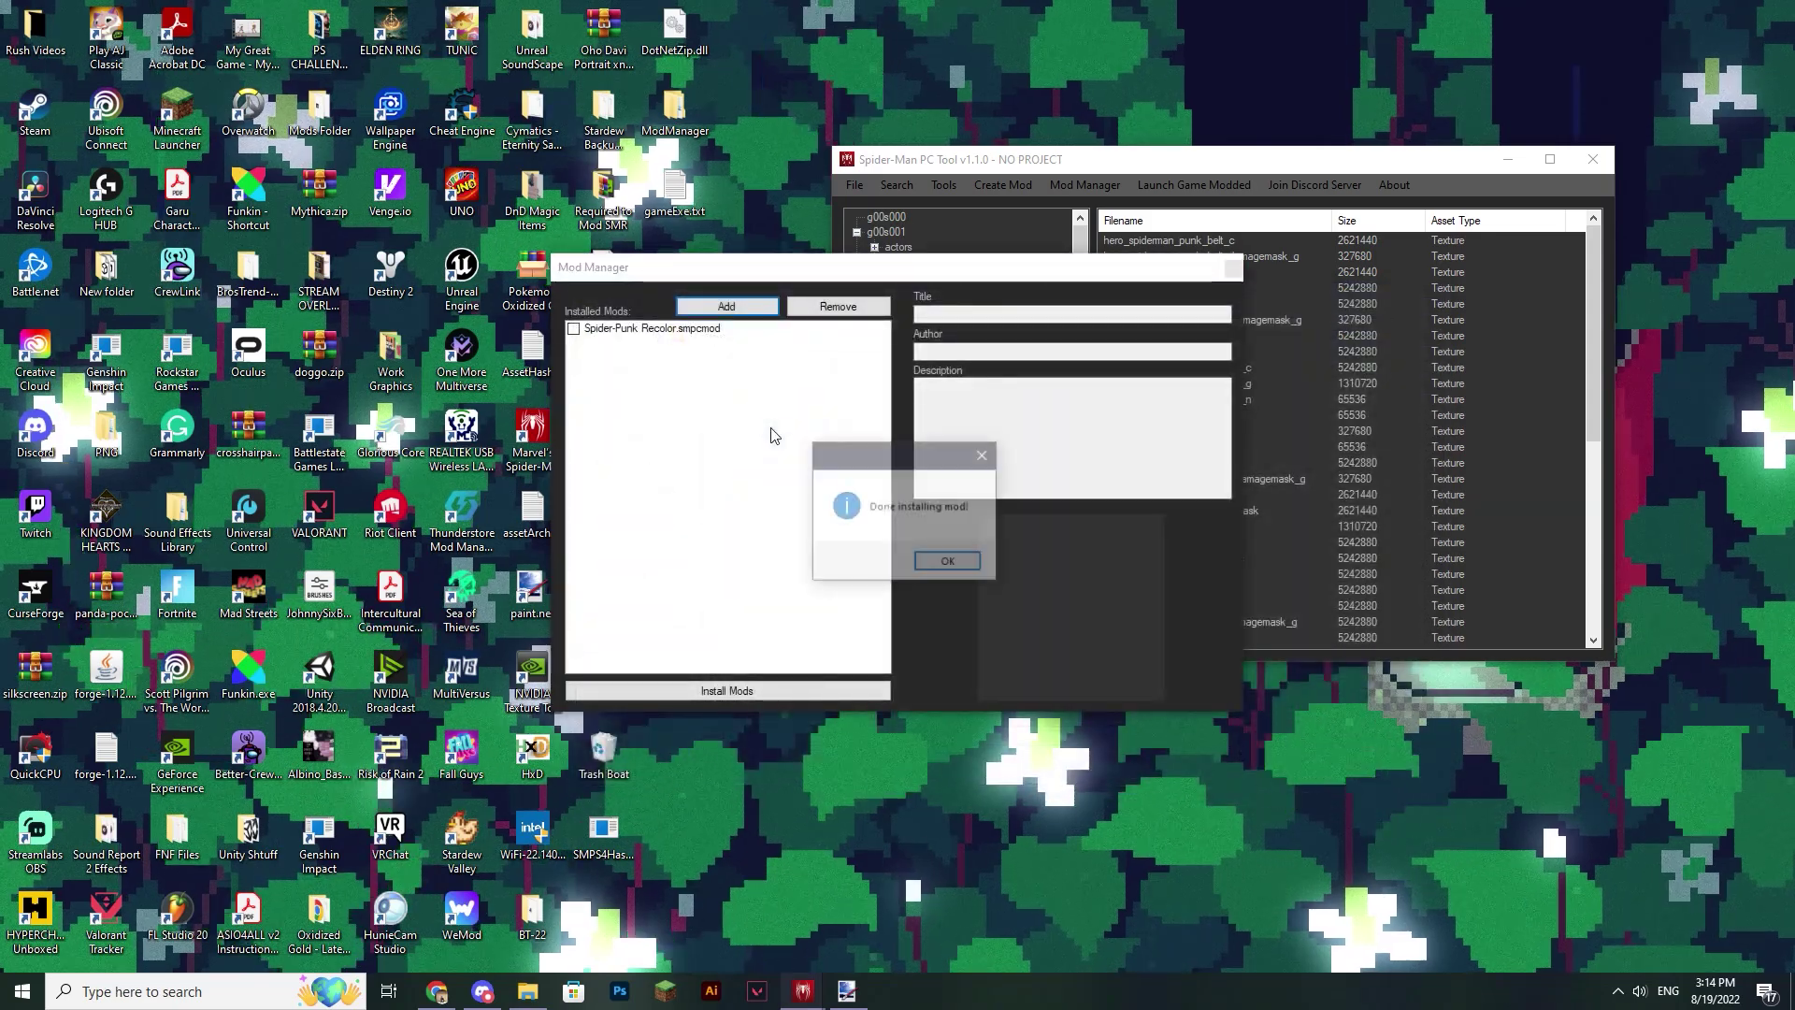
{"action": "left_click", "coordinate": [949, 564]}
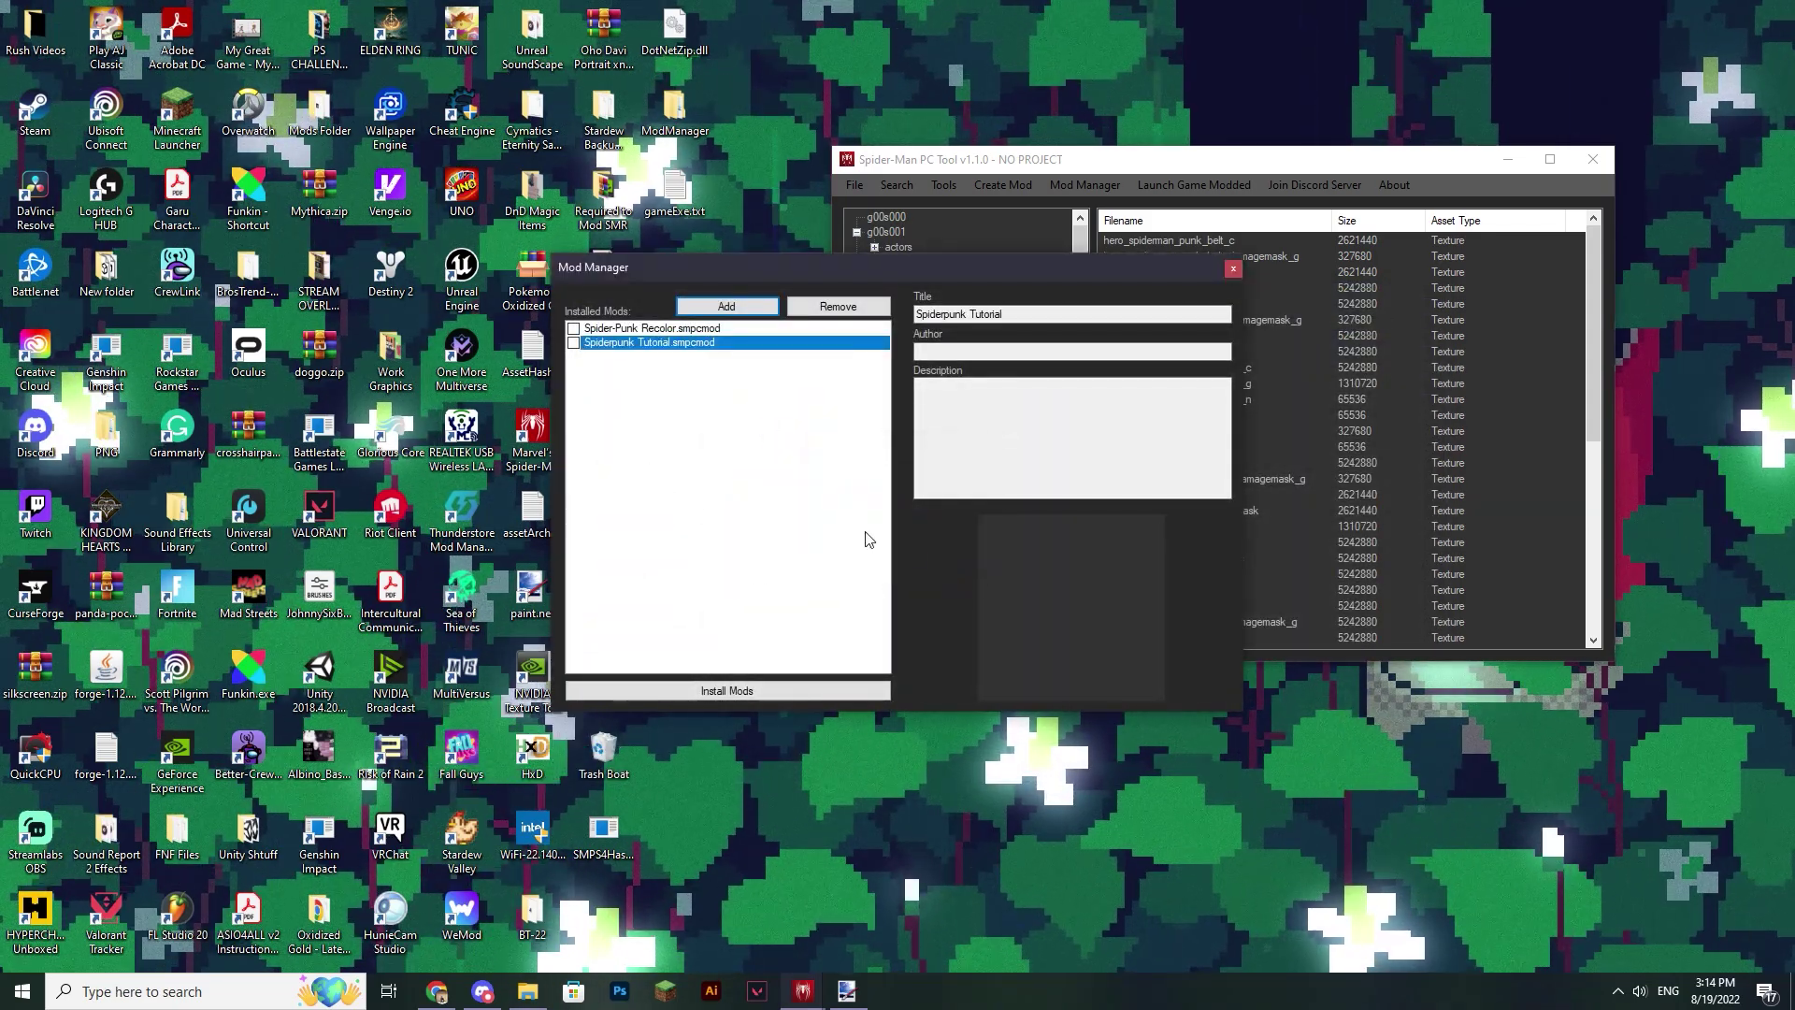
Step: Enable Spiderpunk Tutorial.smpcmod and install the listed mods into the game
{"action": "left_click", "coordinate": [573, 343]}
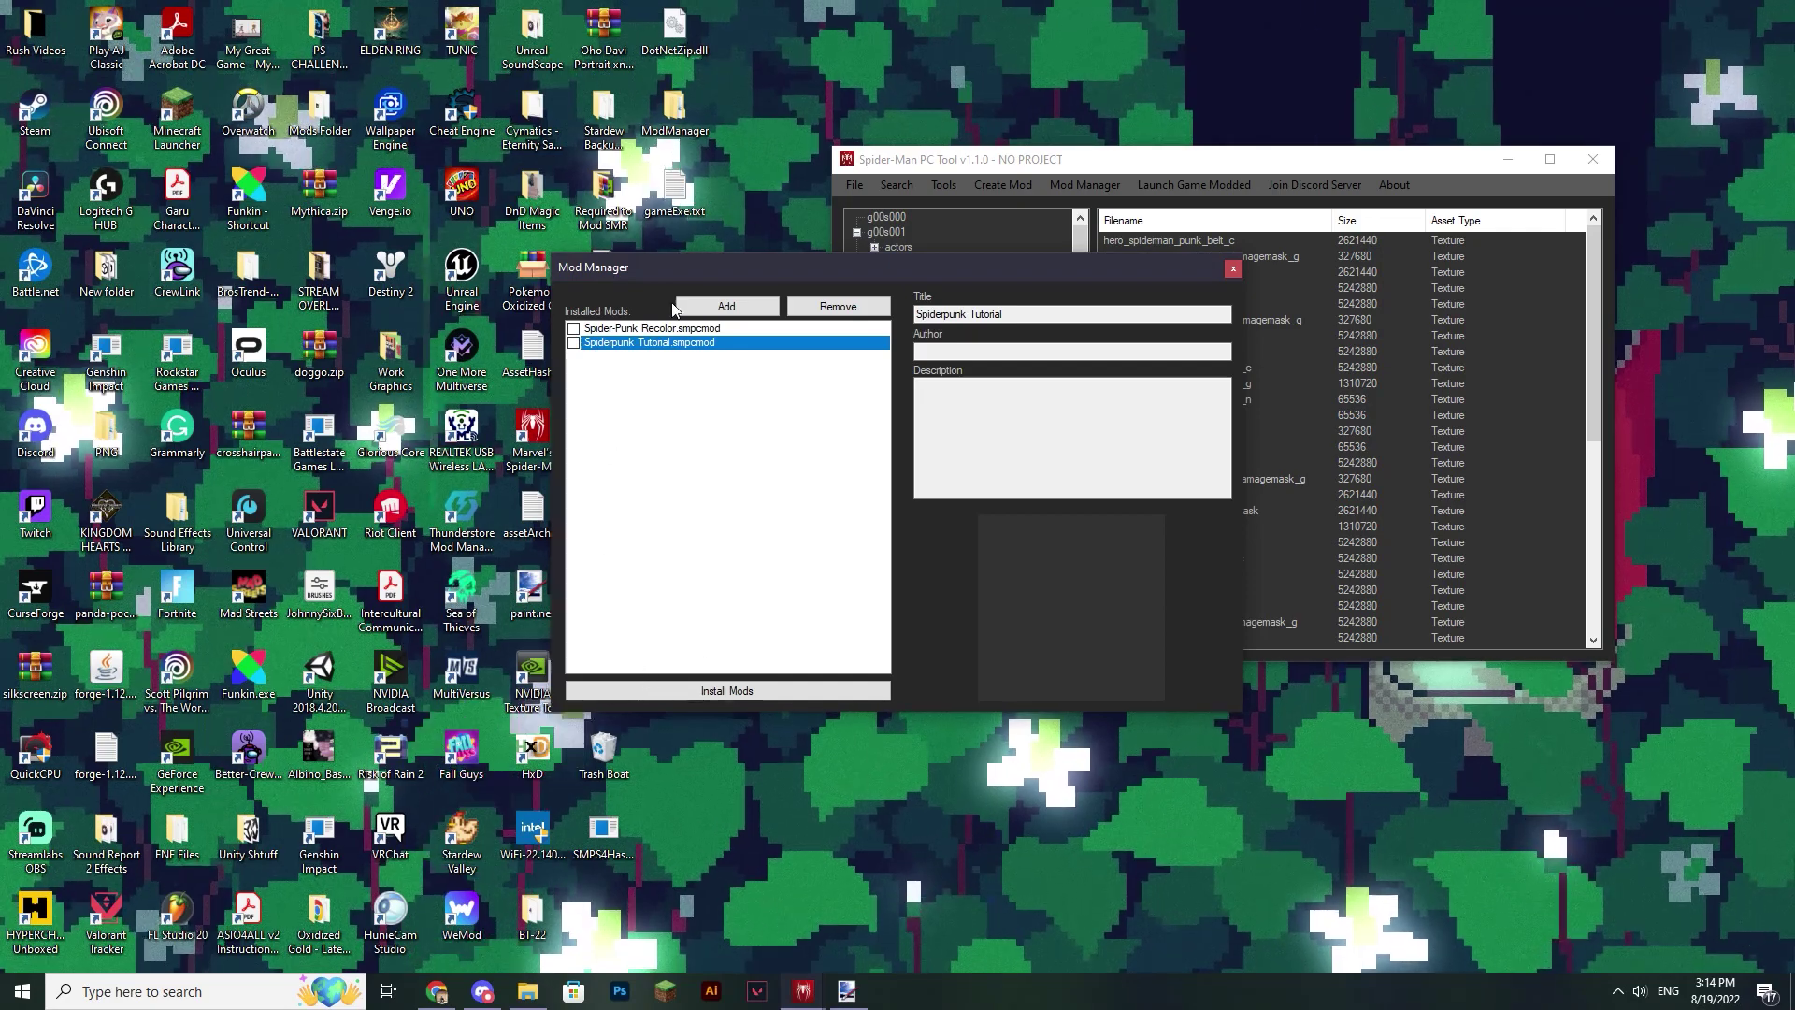
{"action": "left_click", "coordinate": [695, 692]}
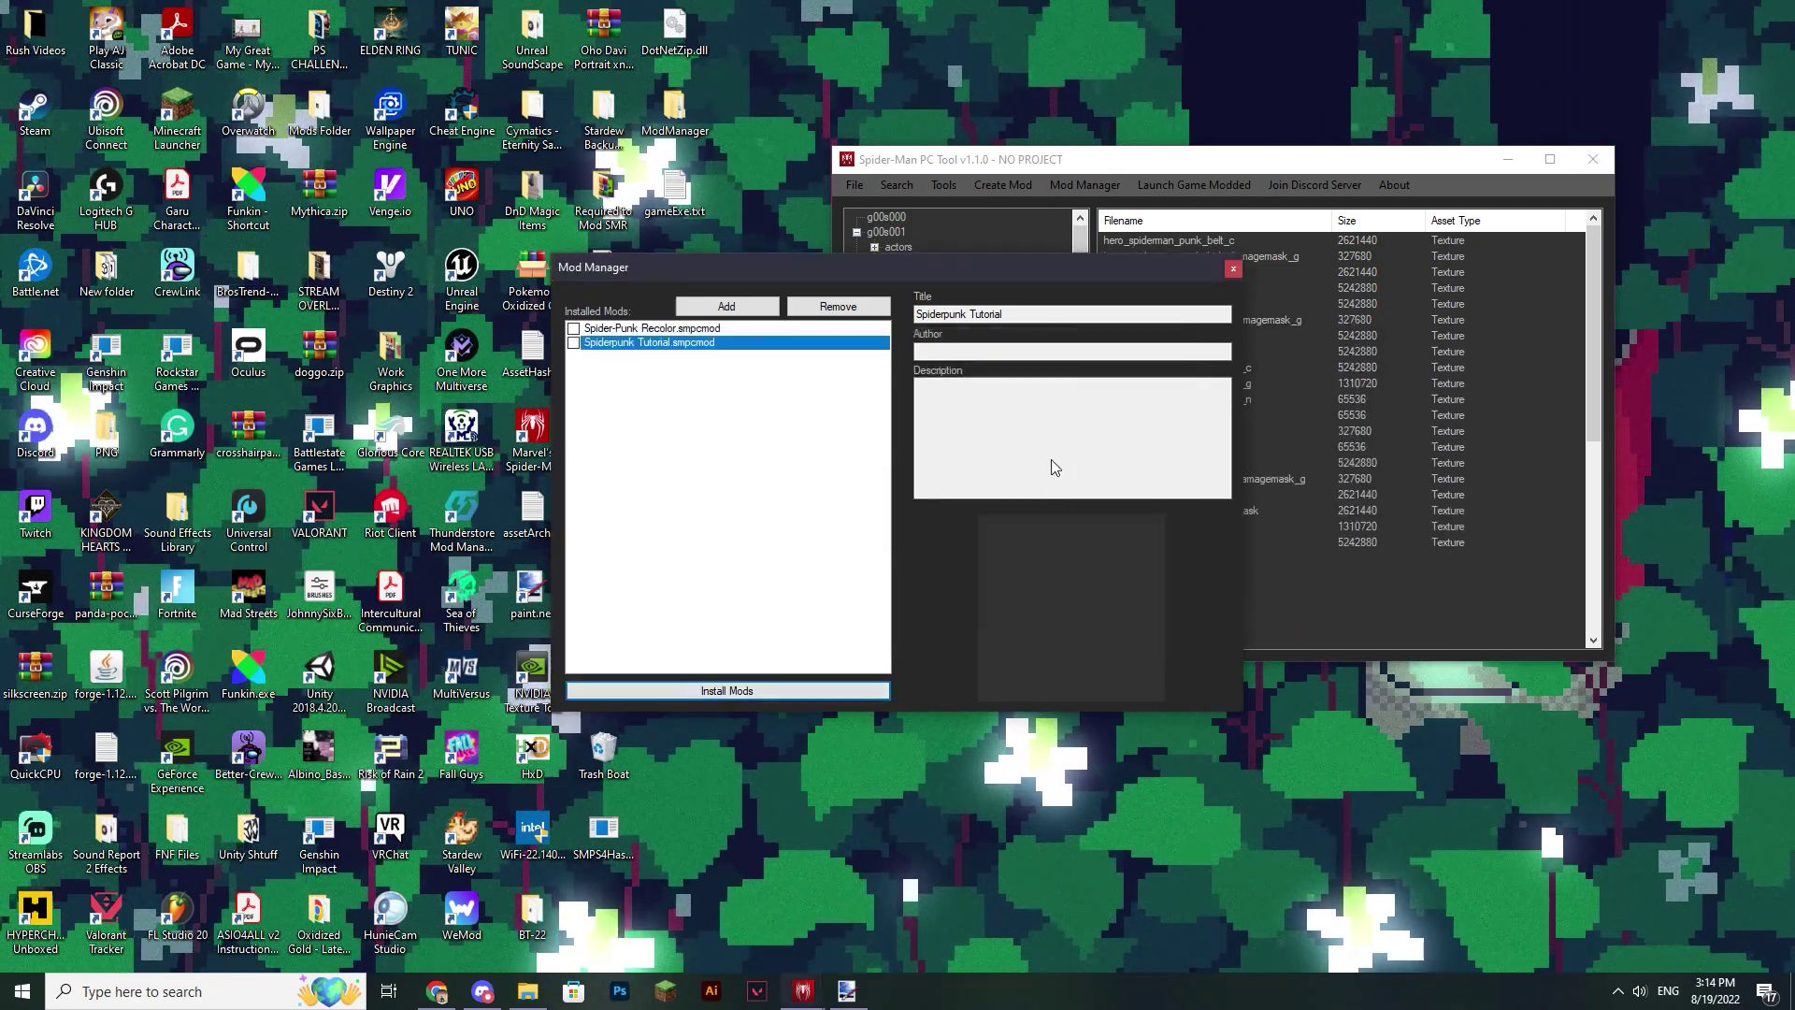
{"action": "left_click", "coordinate": [995, 561]}
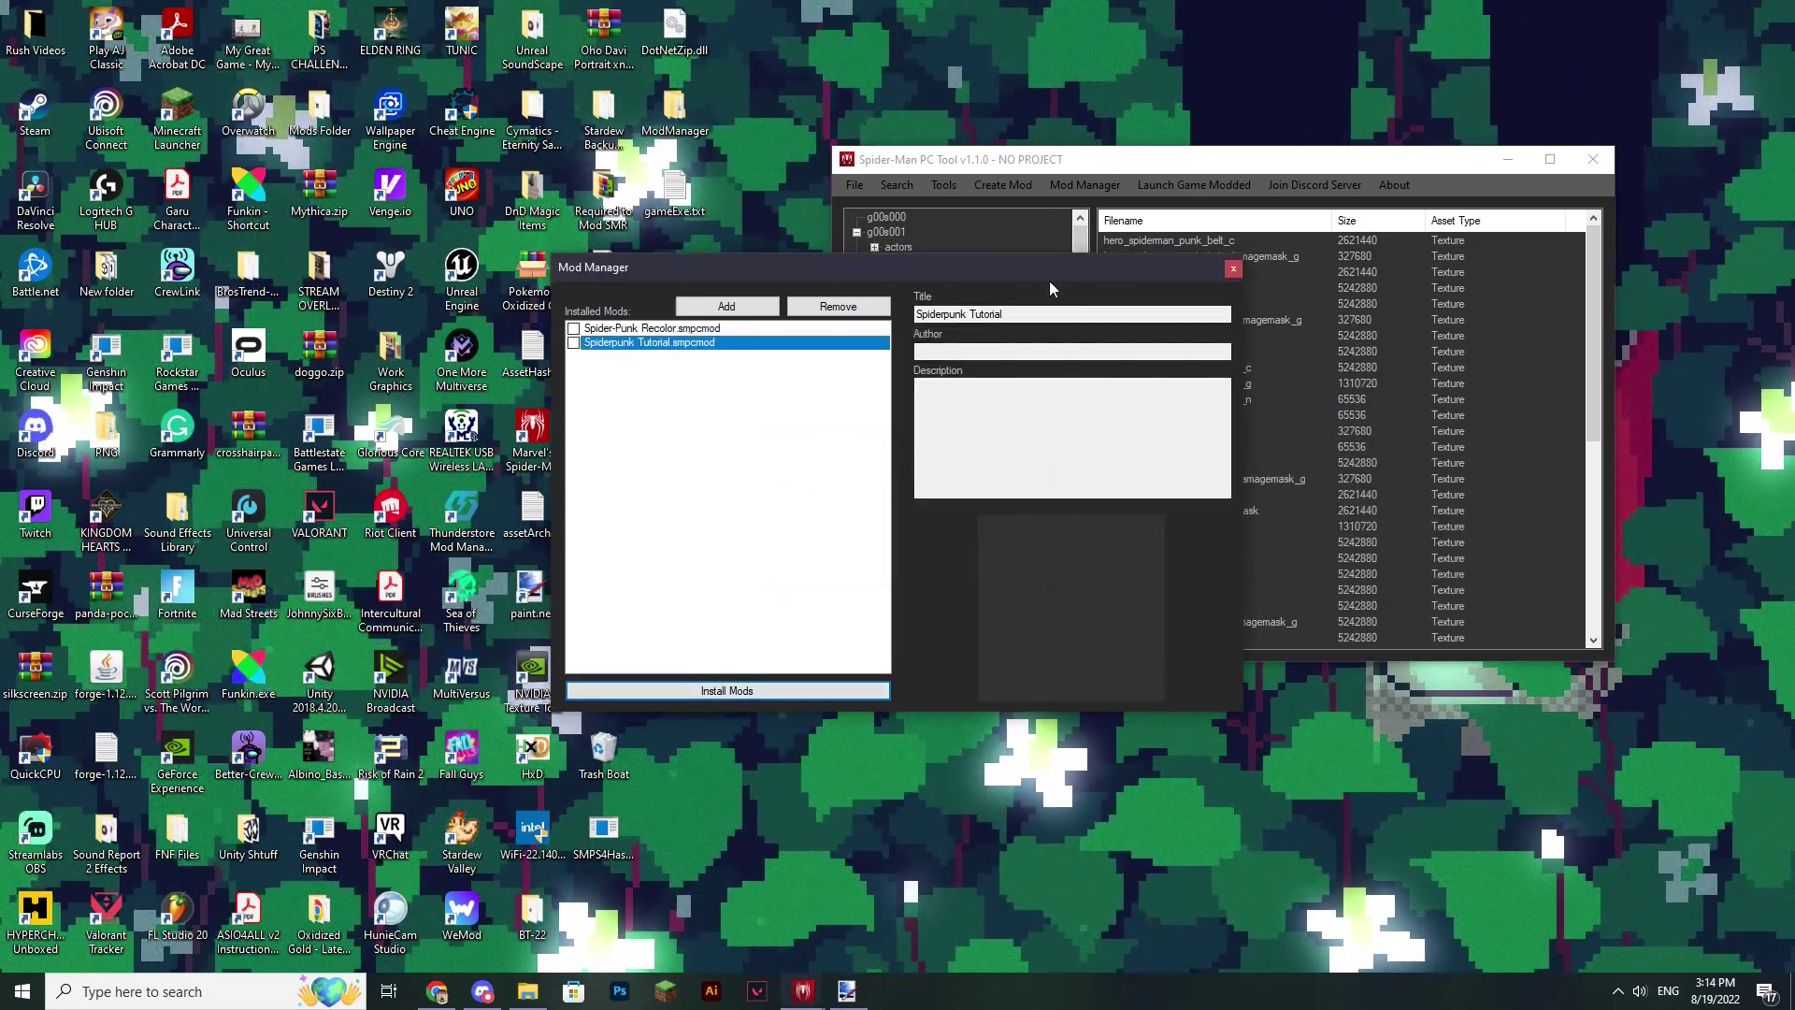
Step: Close Mod Manager and launch Marvel's Spider-Man Remastered as a modded session
{"action": "left_click", "coordinate": [1233, 273]}
{"action": "left_click_drag", "start_coordinate": [1206, 164], "coordinate": [887, 163]}
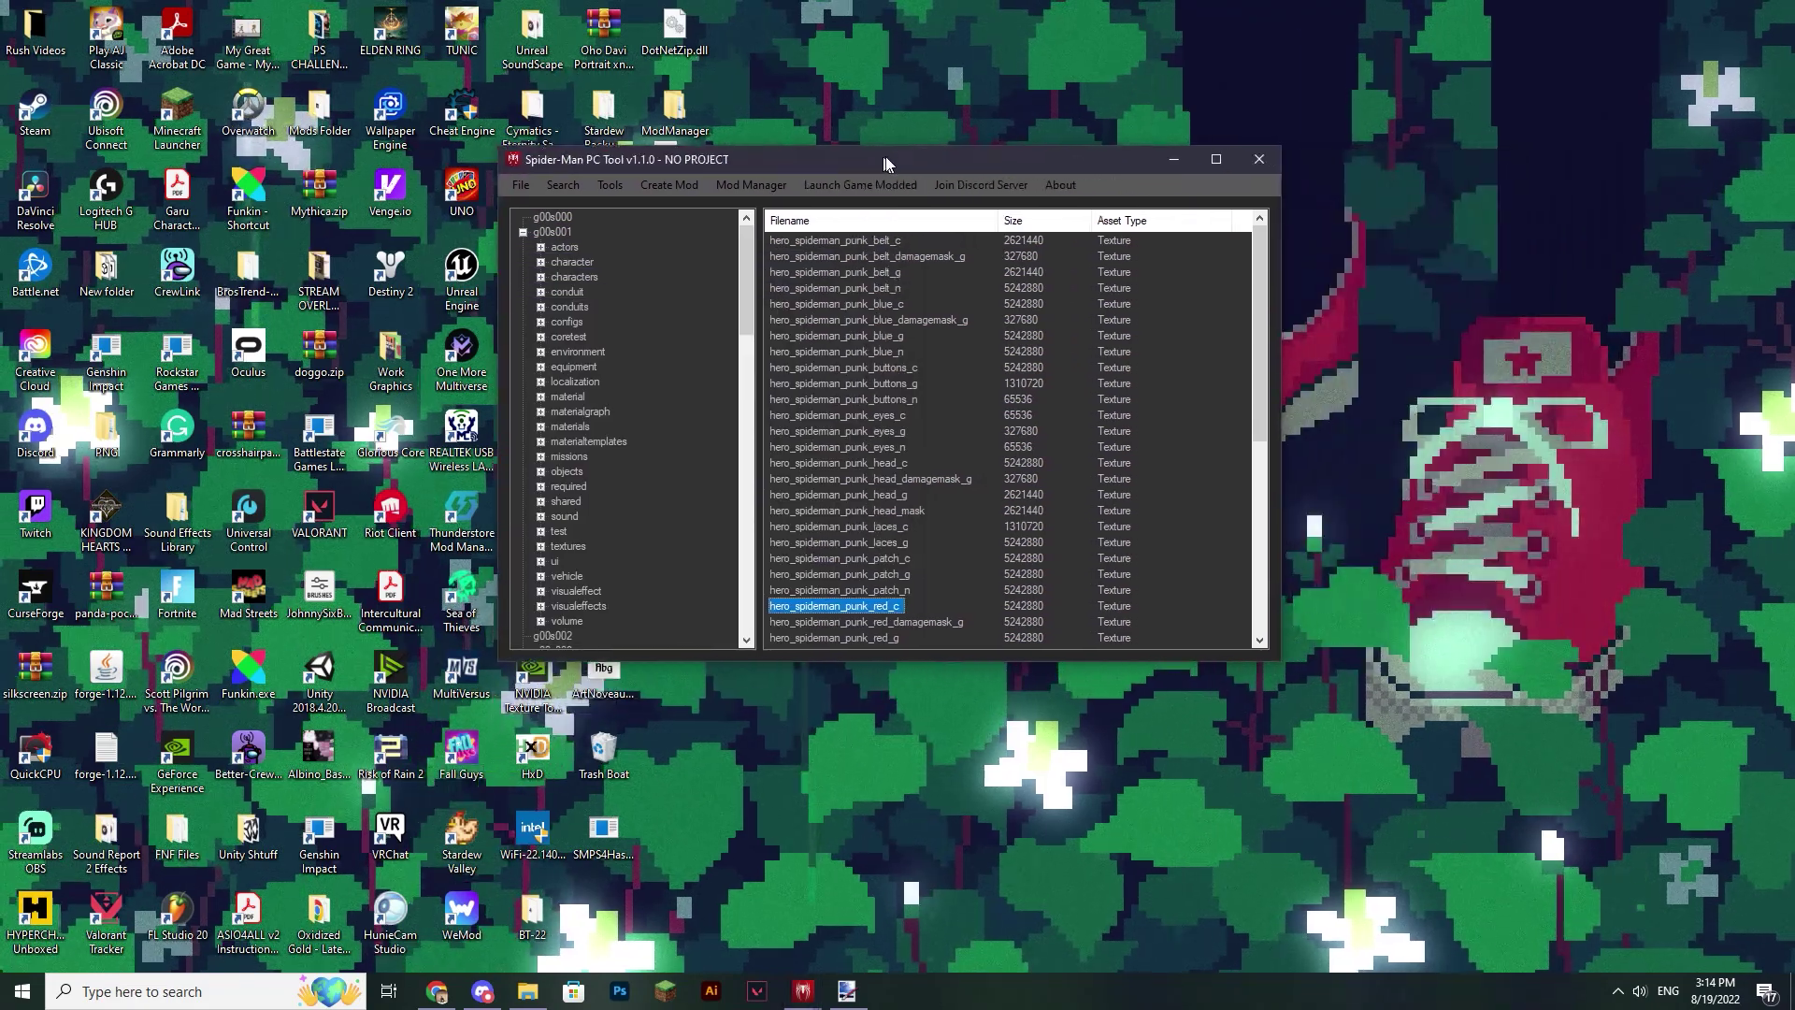
{"action": "left_click", "coordinate": [868, 184]}
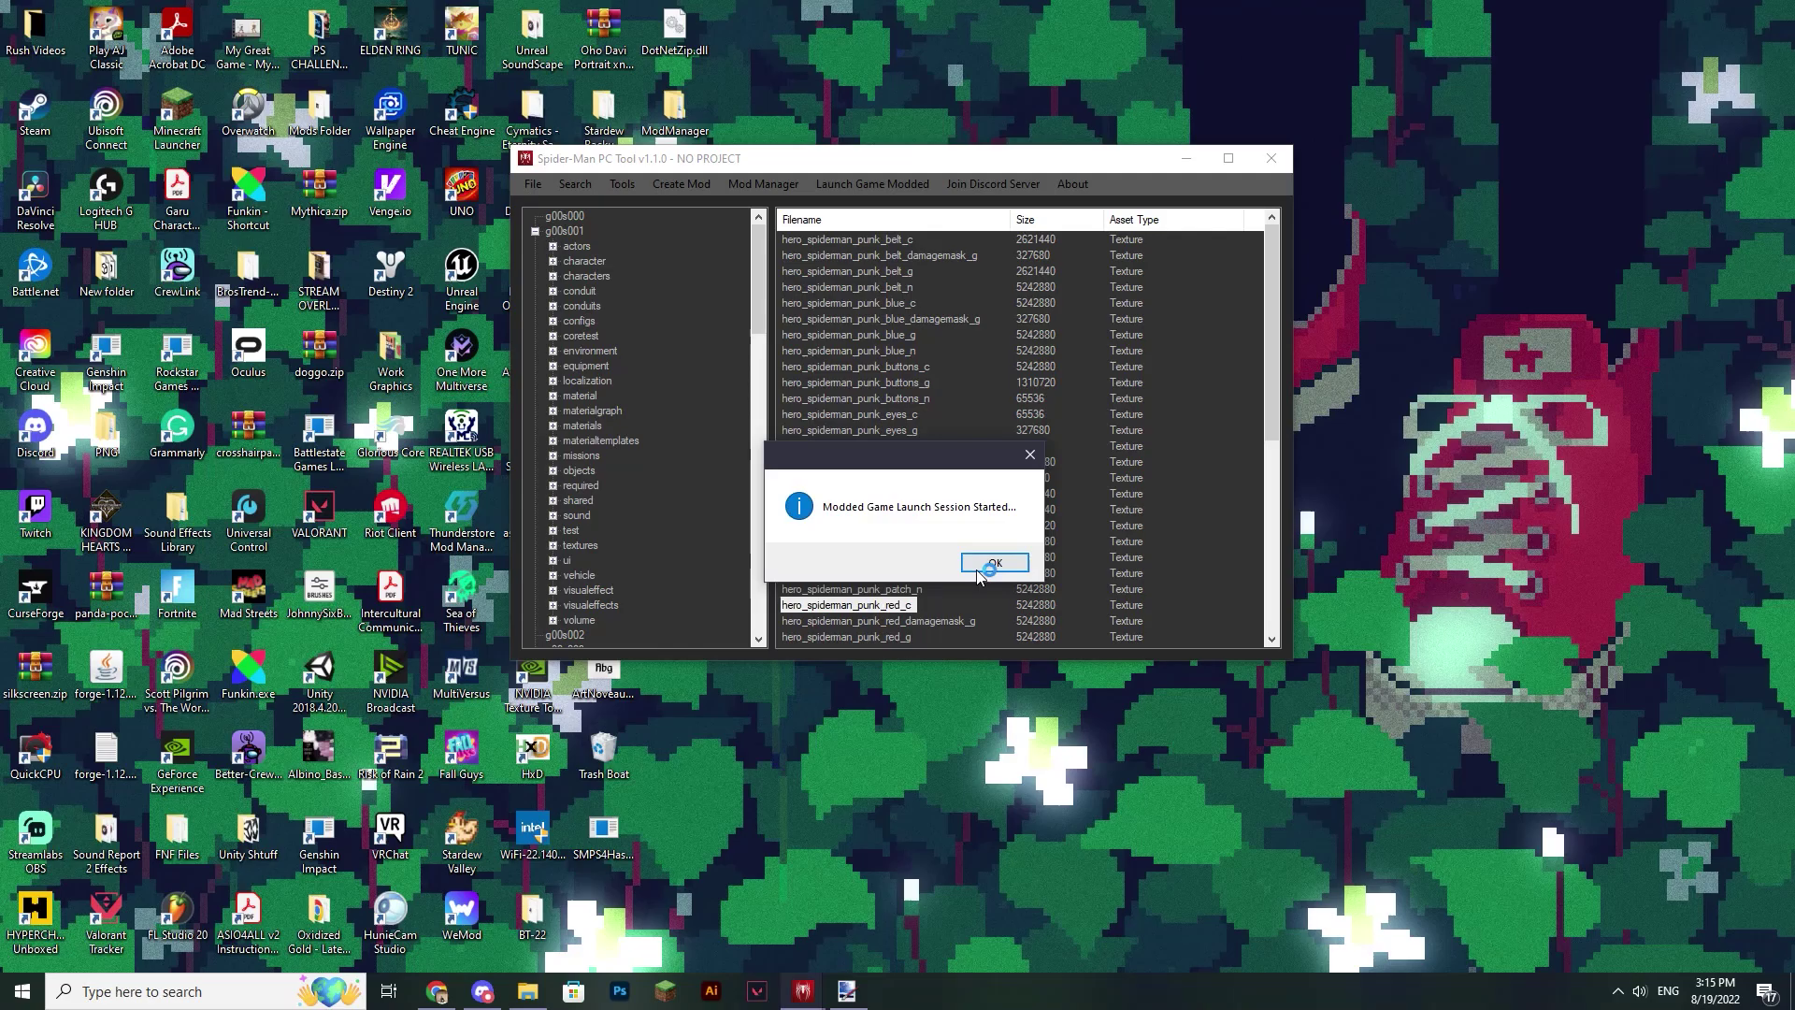
{"action": "left_click", "coordinate": [979, 565]}
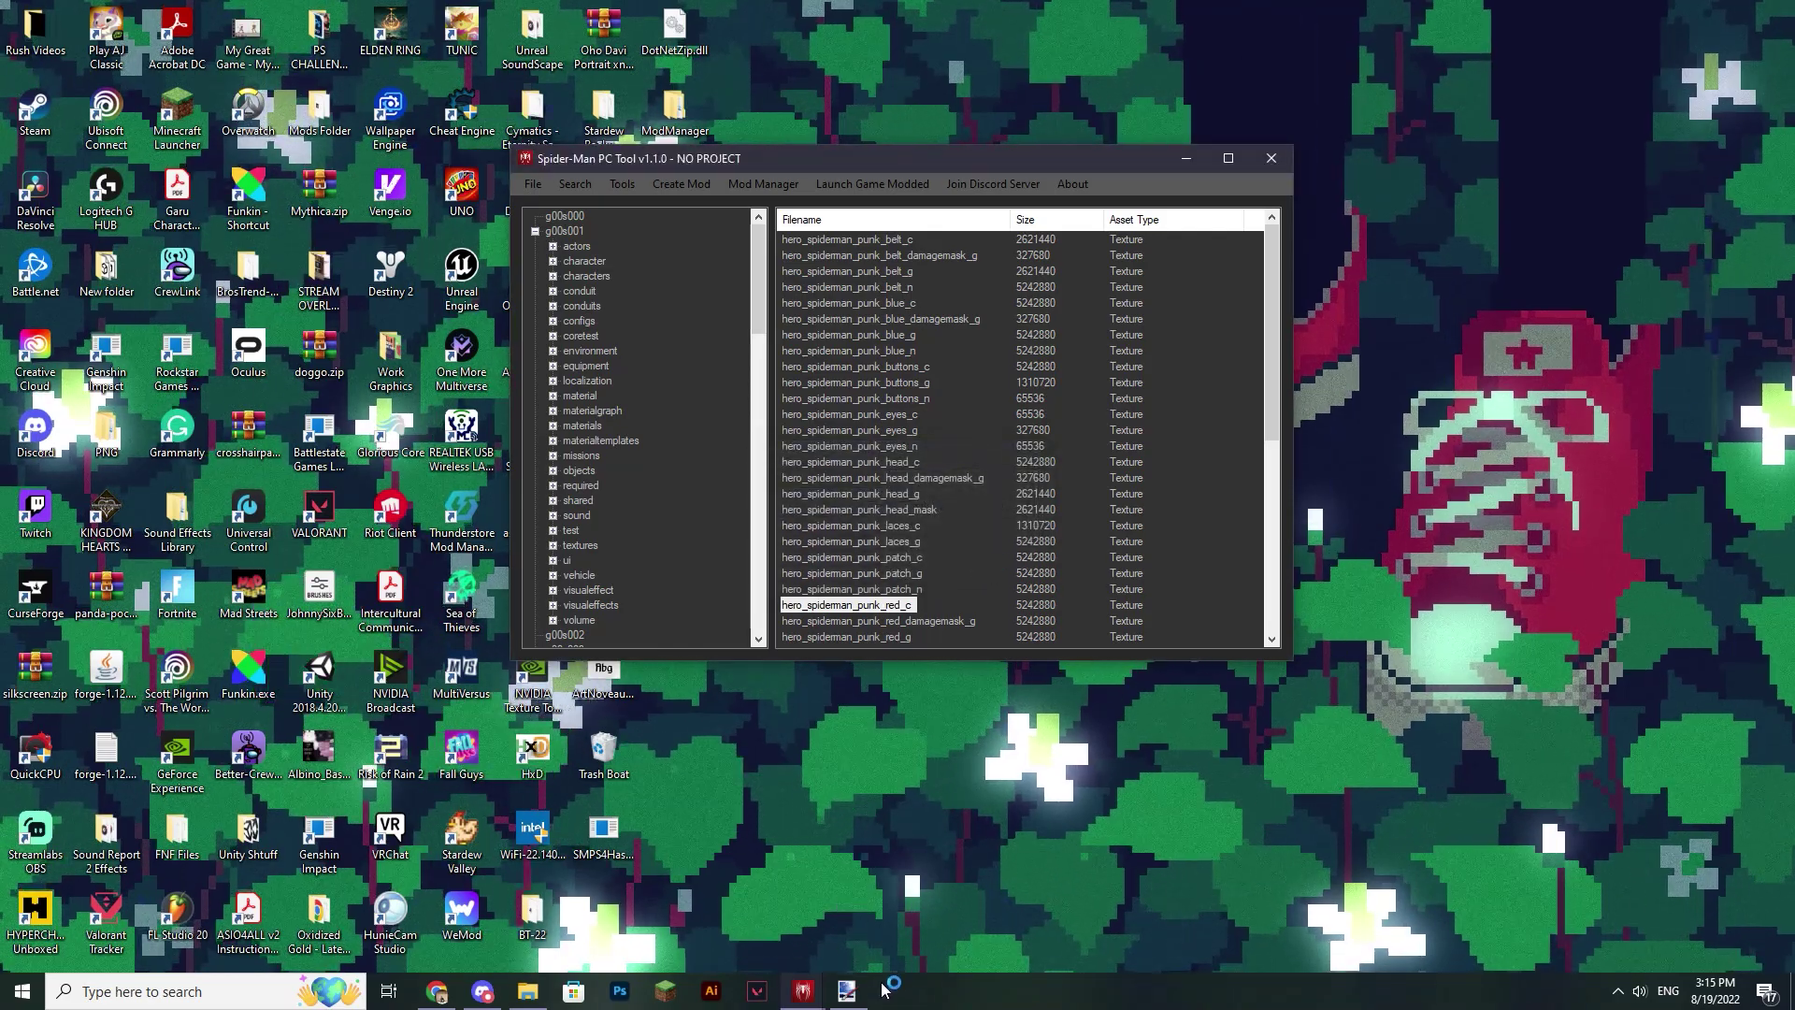
{"action": "mouse_move", "coordinate": [886, 976]}
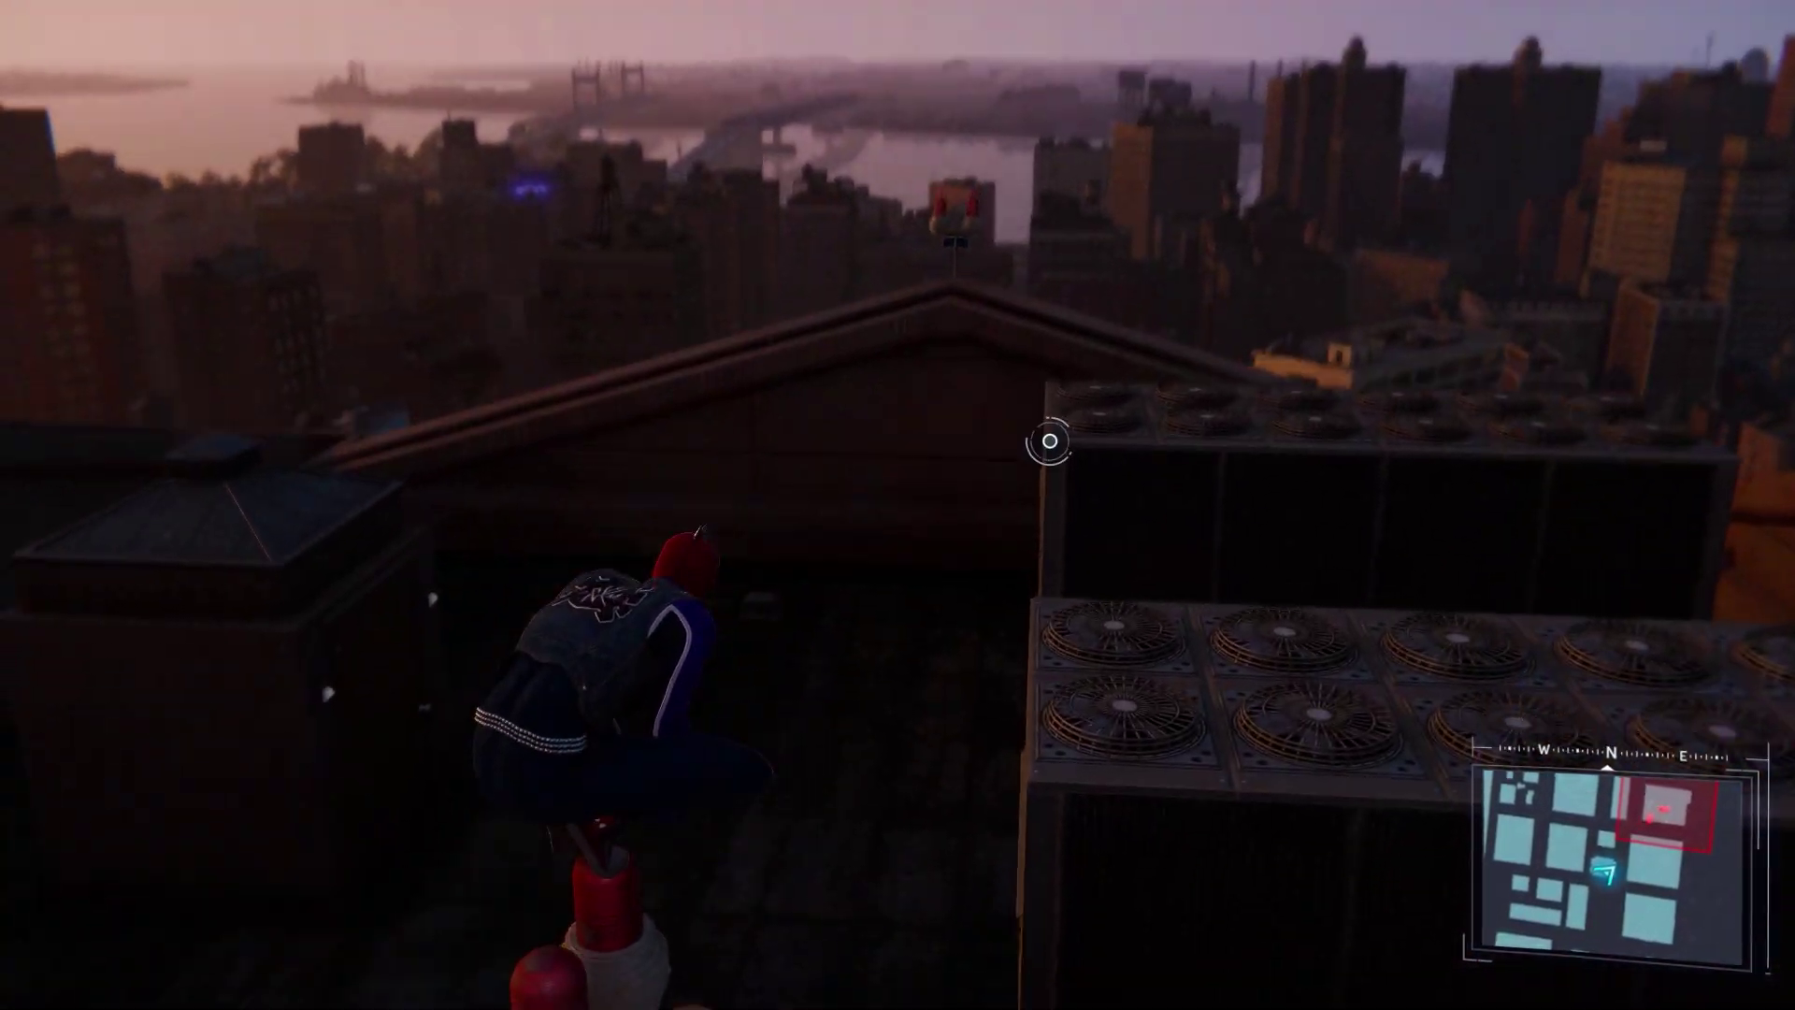
Step: Leap and walk Spider-Man along the rooftop ledge toward the skyline, then pause
{"action": "key", "text": "space"}
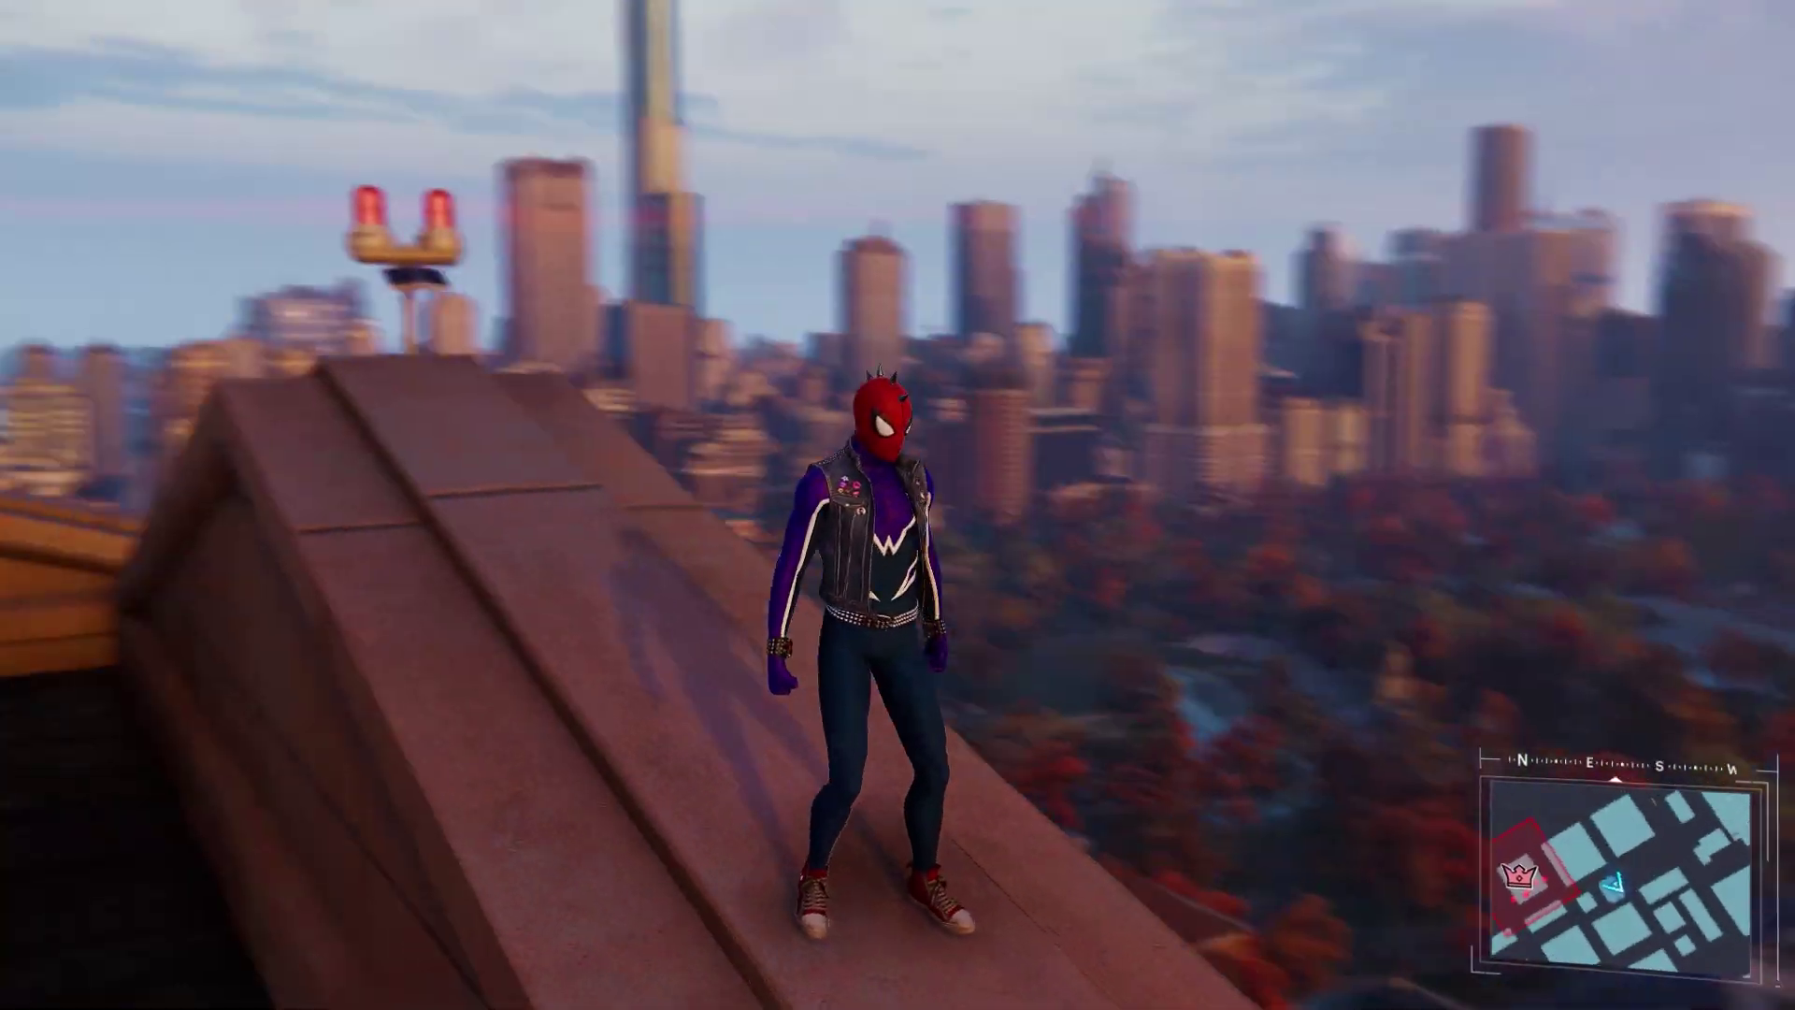
{"action": "key", "text": "w"}
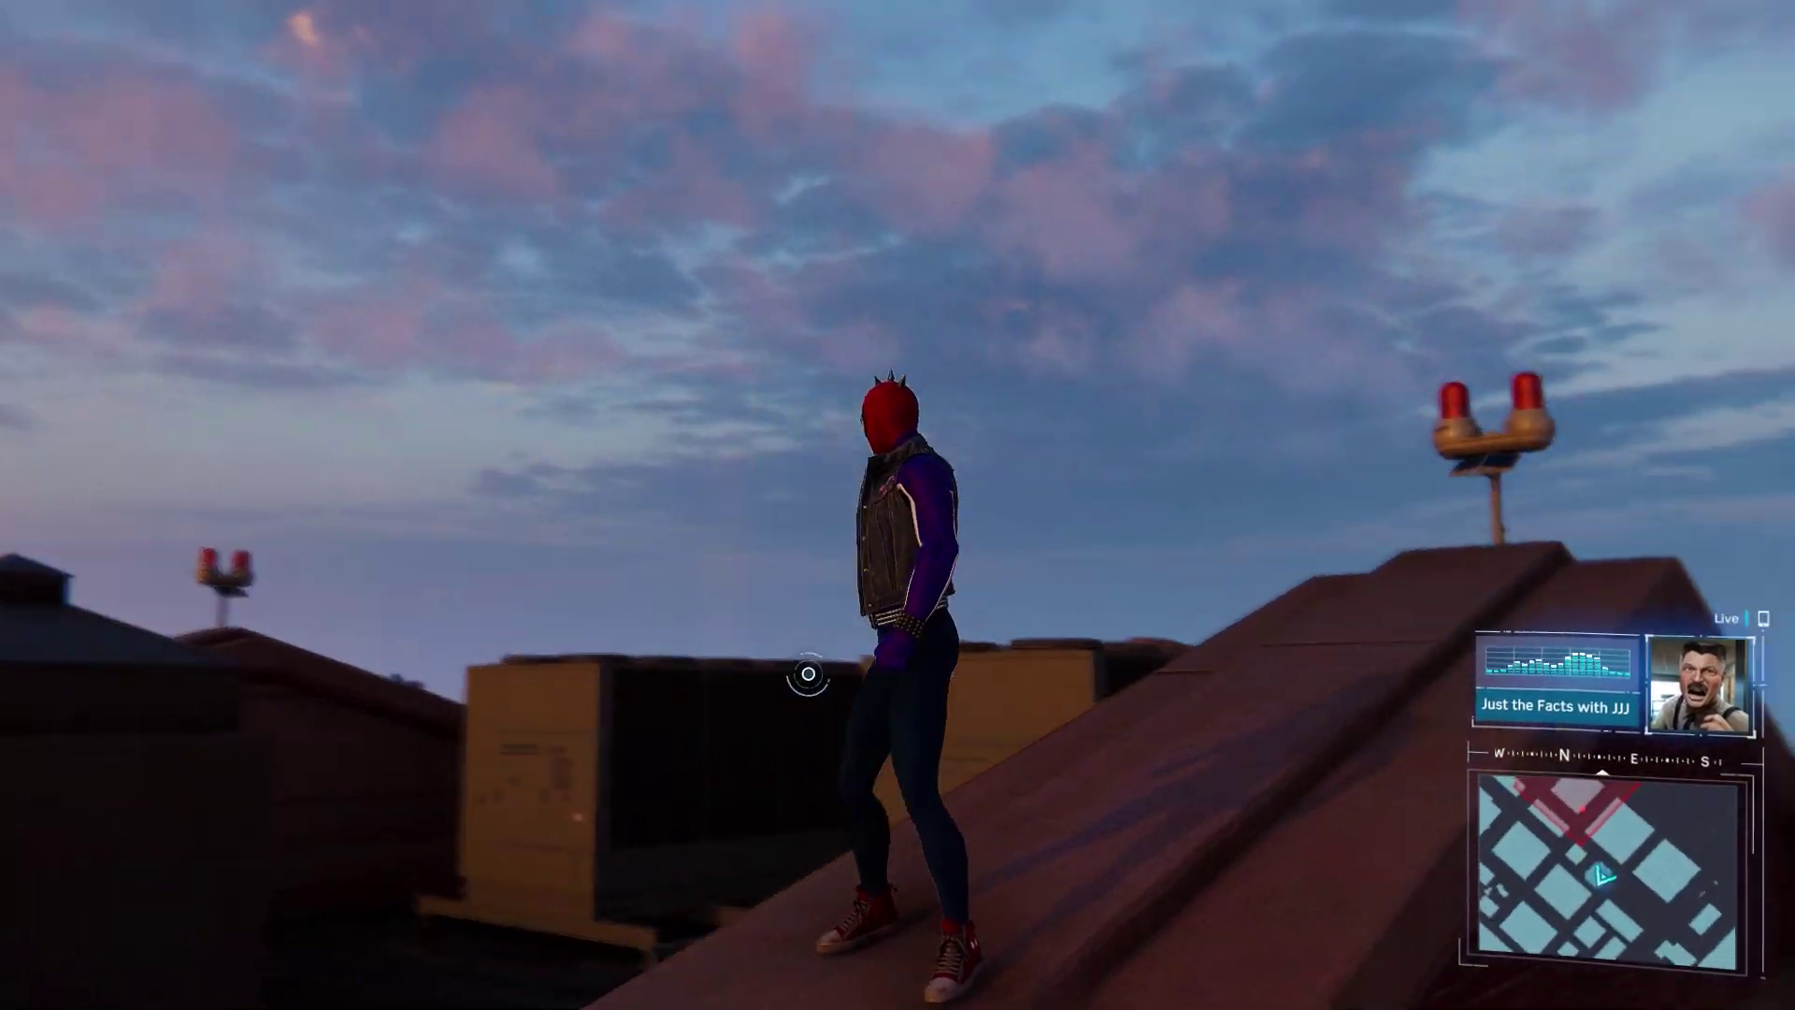
{"action": "key", "text": "w"}
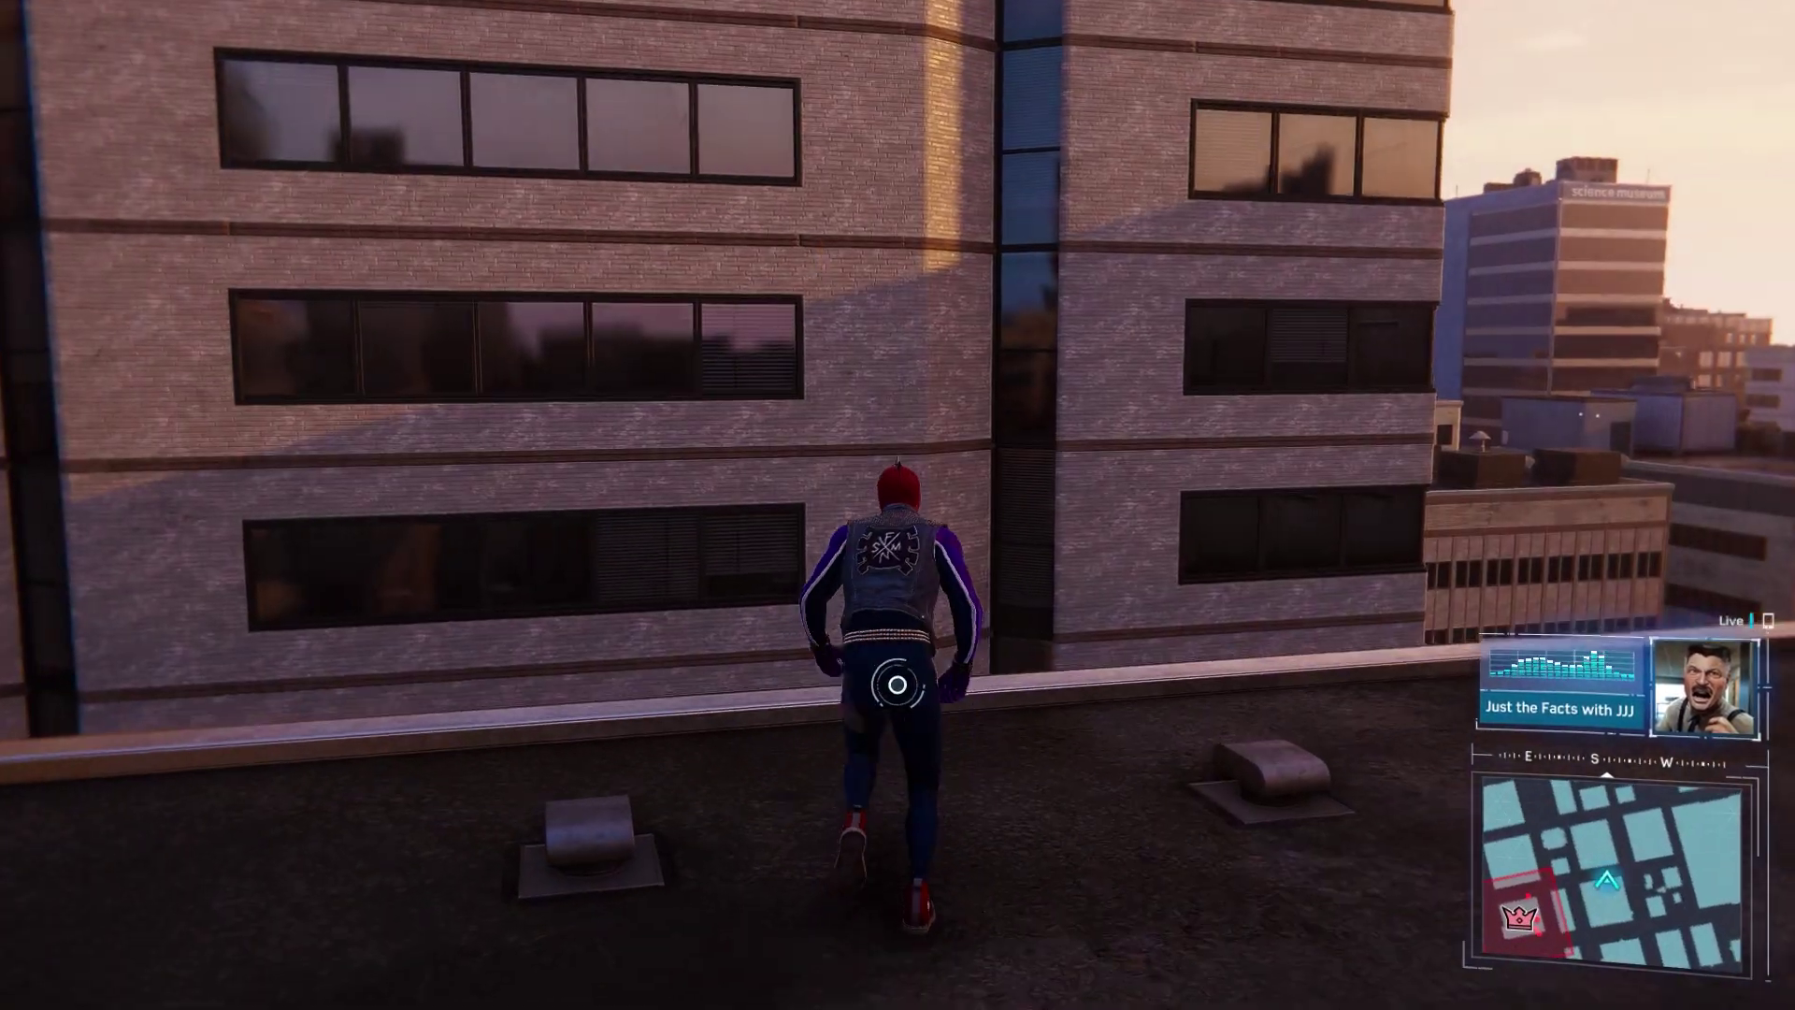
{"action": "key", "text": "Escape"}
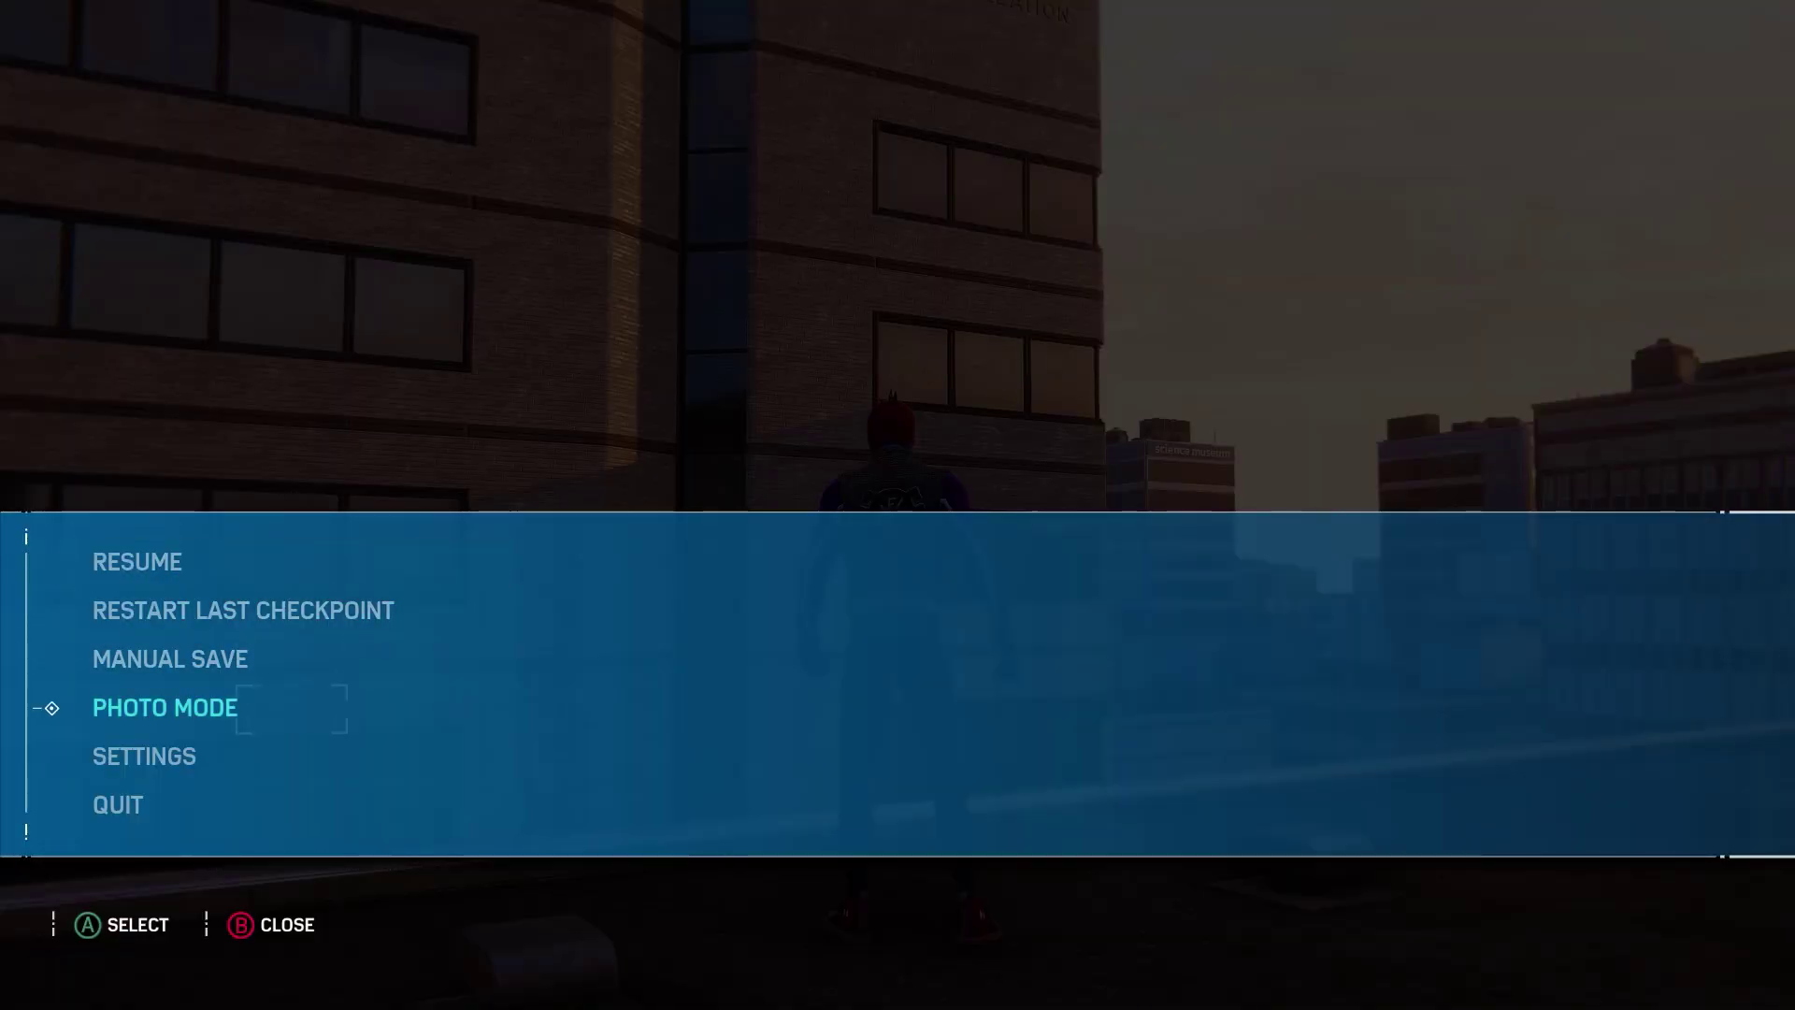
Step: Enter Photo Mode and orbit the camera around Spider-Man's front, sides and back
{"action": "key", "text": "Return"}
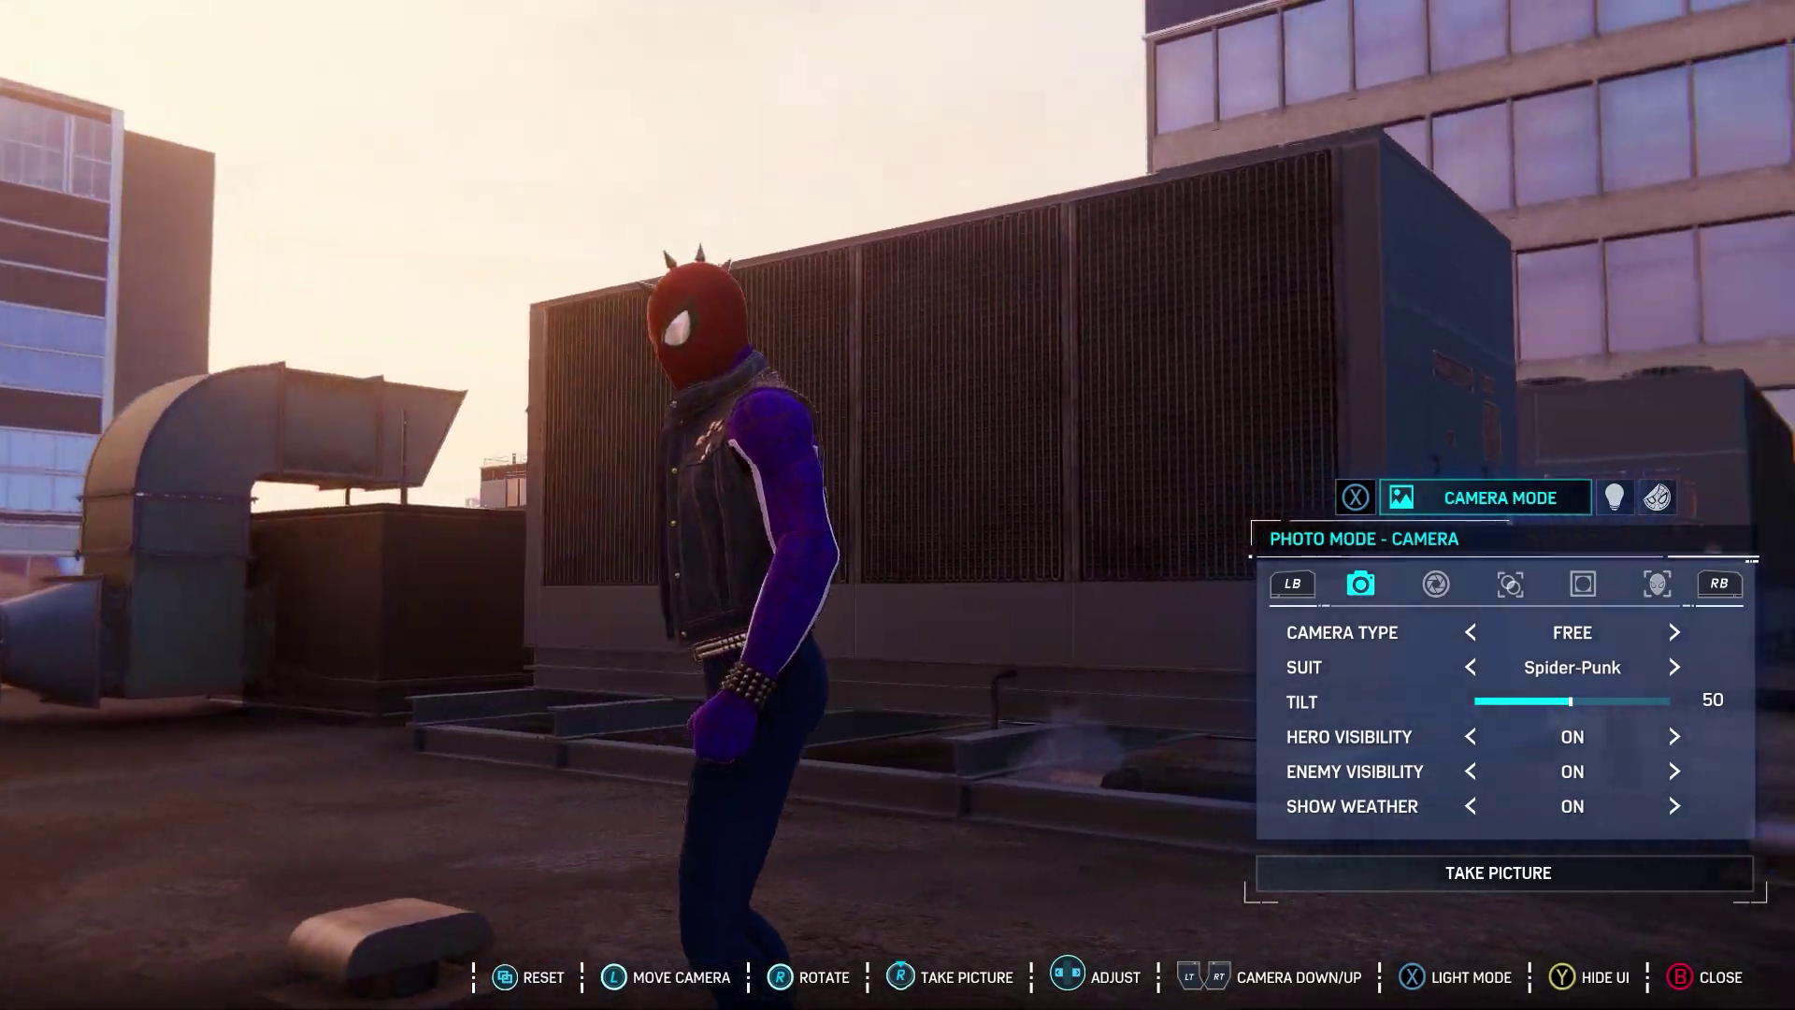
{"action": "key", "text": "a"}
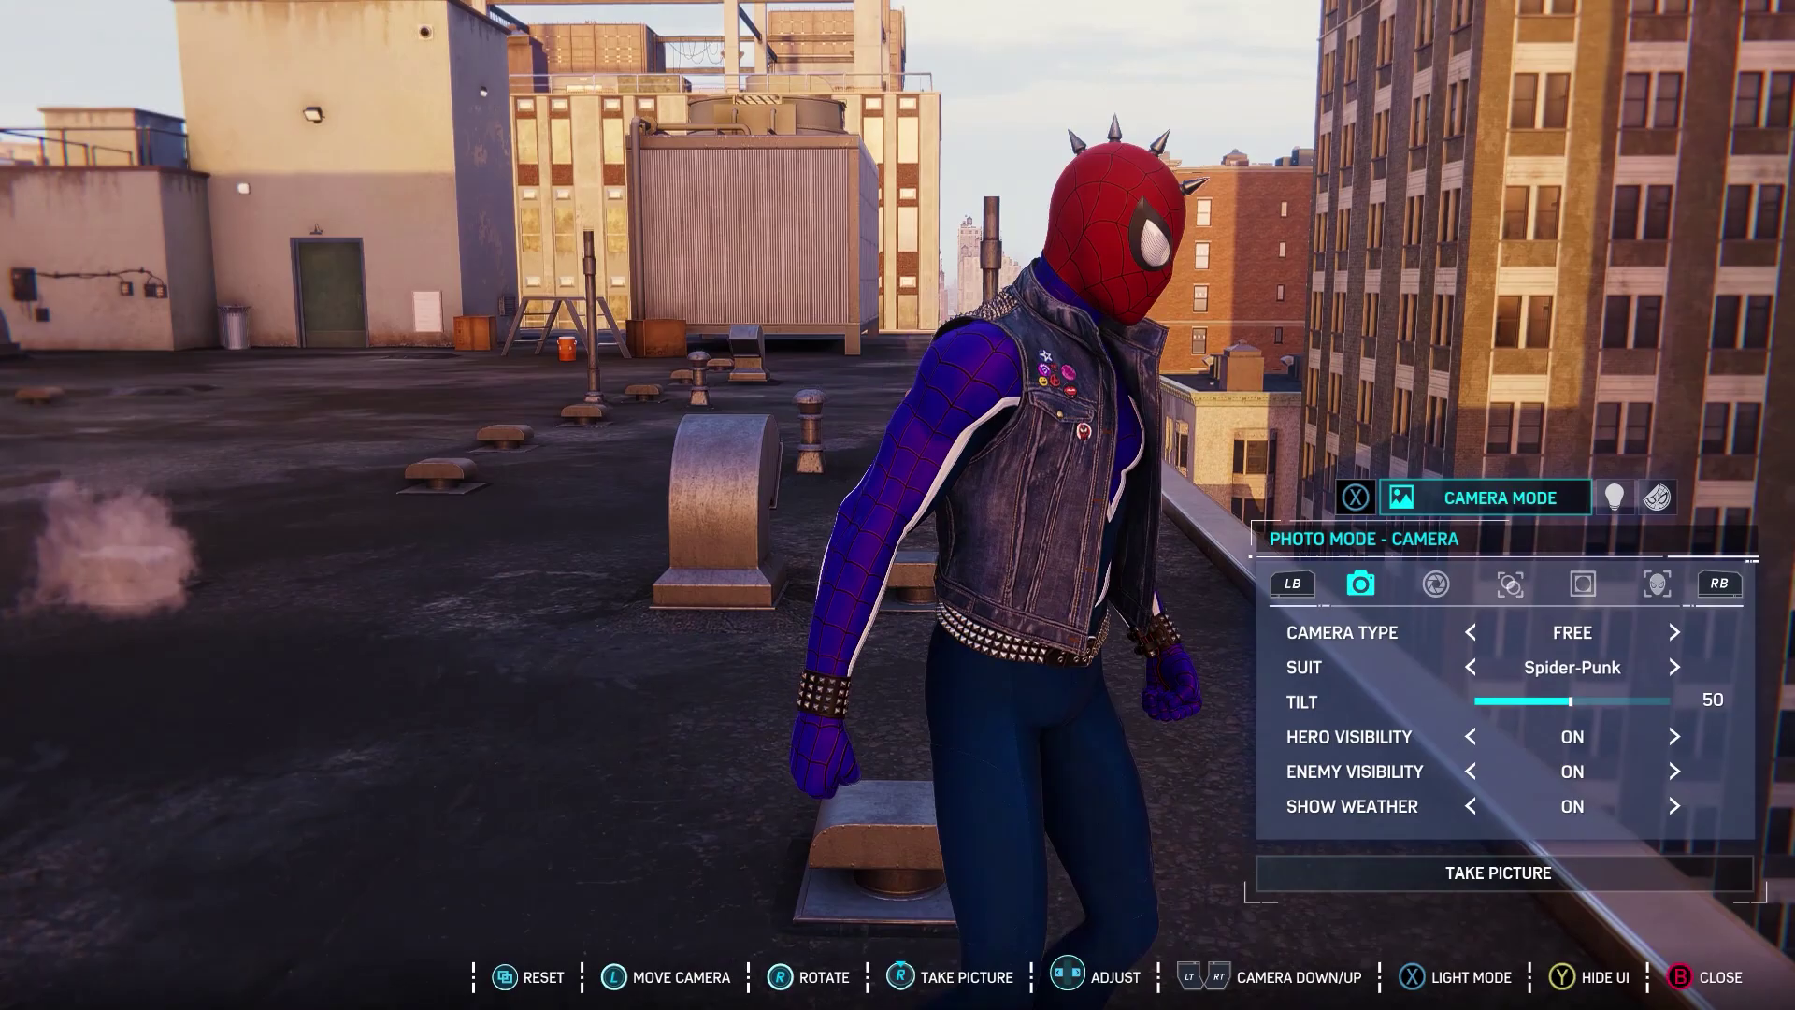
{"action": "key", "text": "a"}
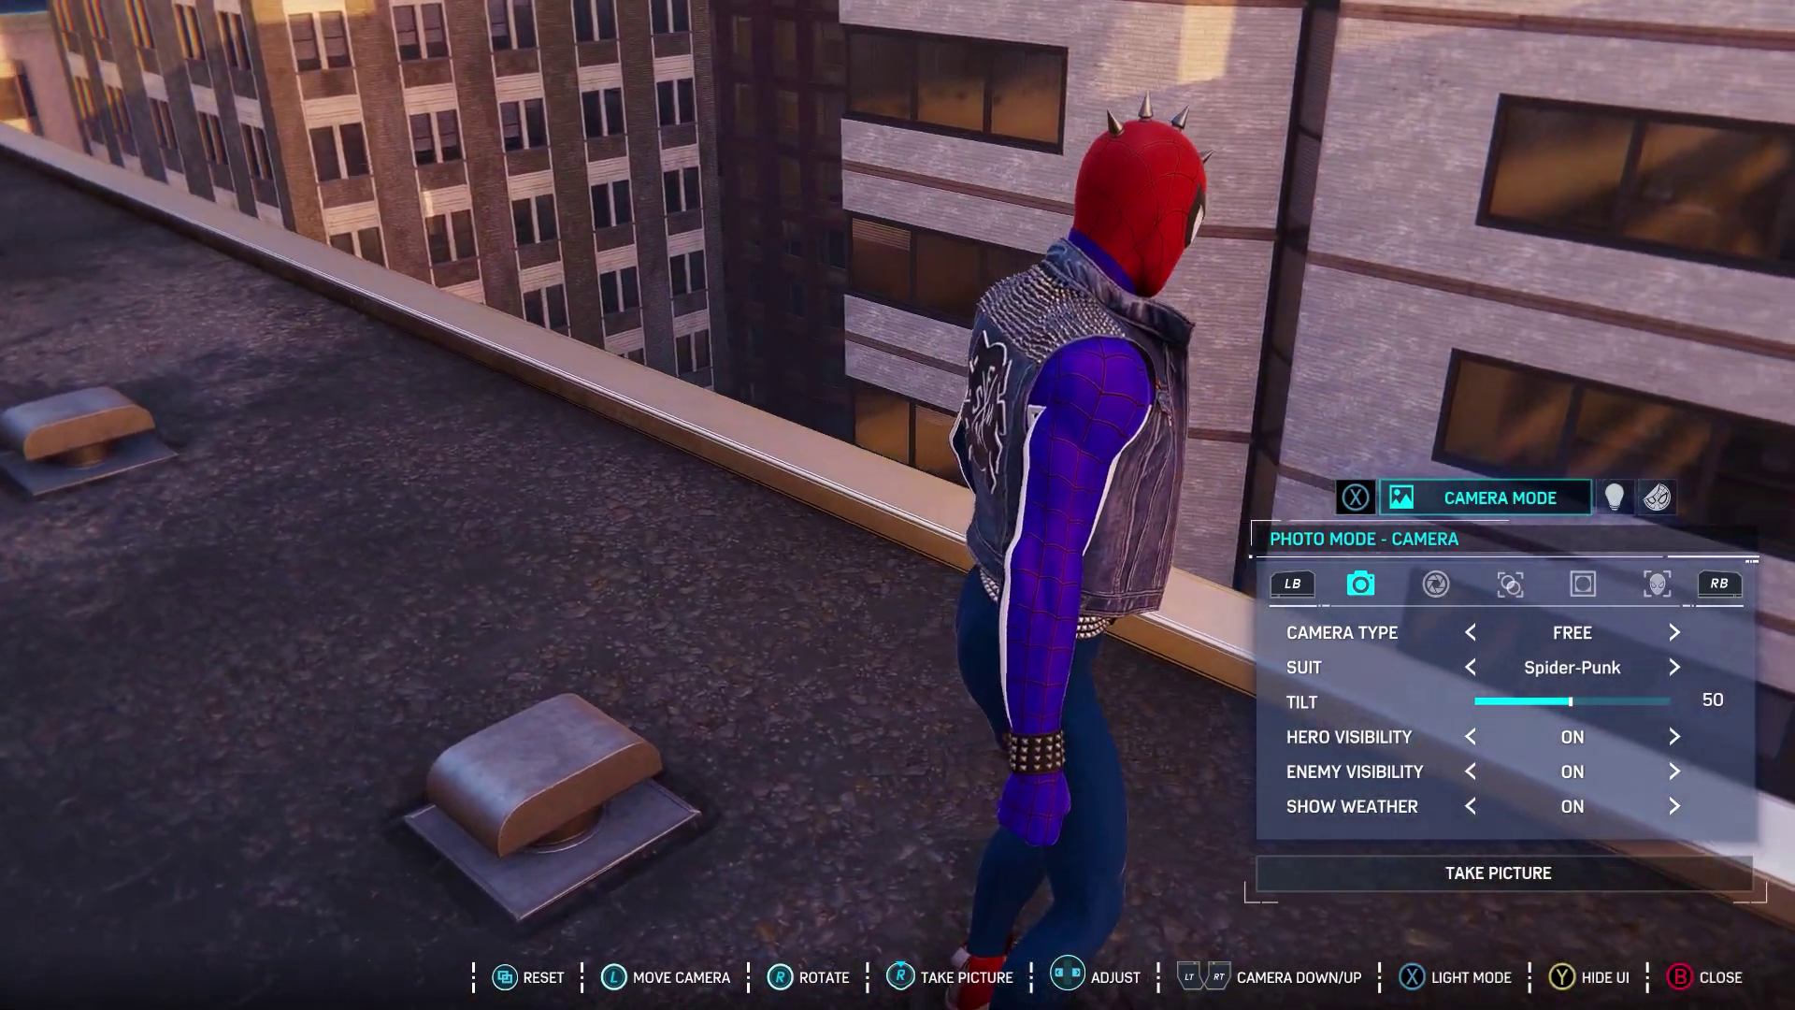
{"action": "key", "text": "a"}
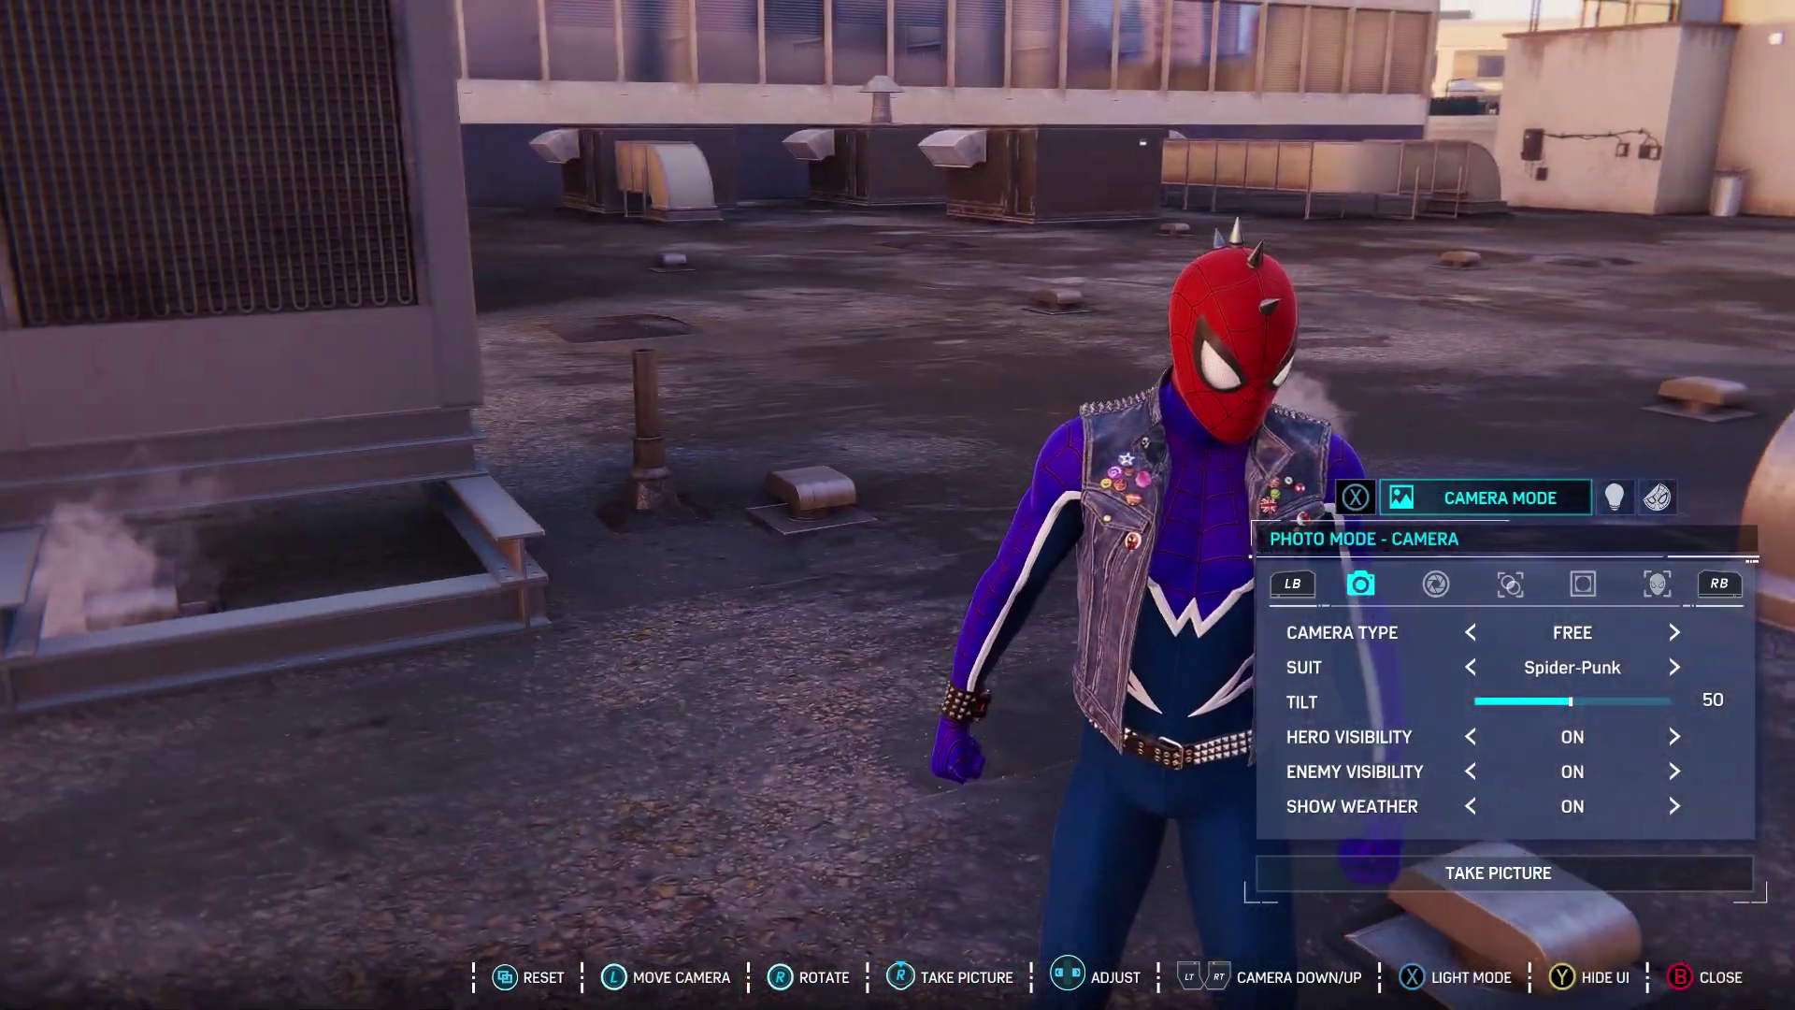
{"action": "key", "text": "a"}
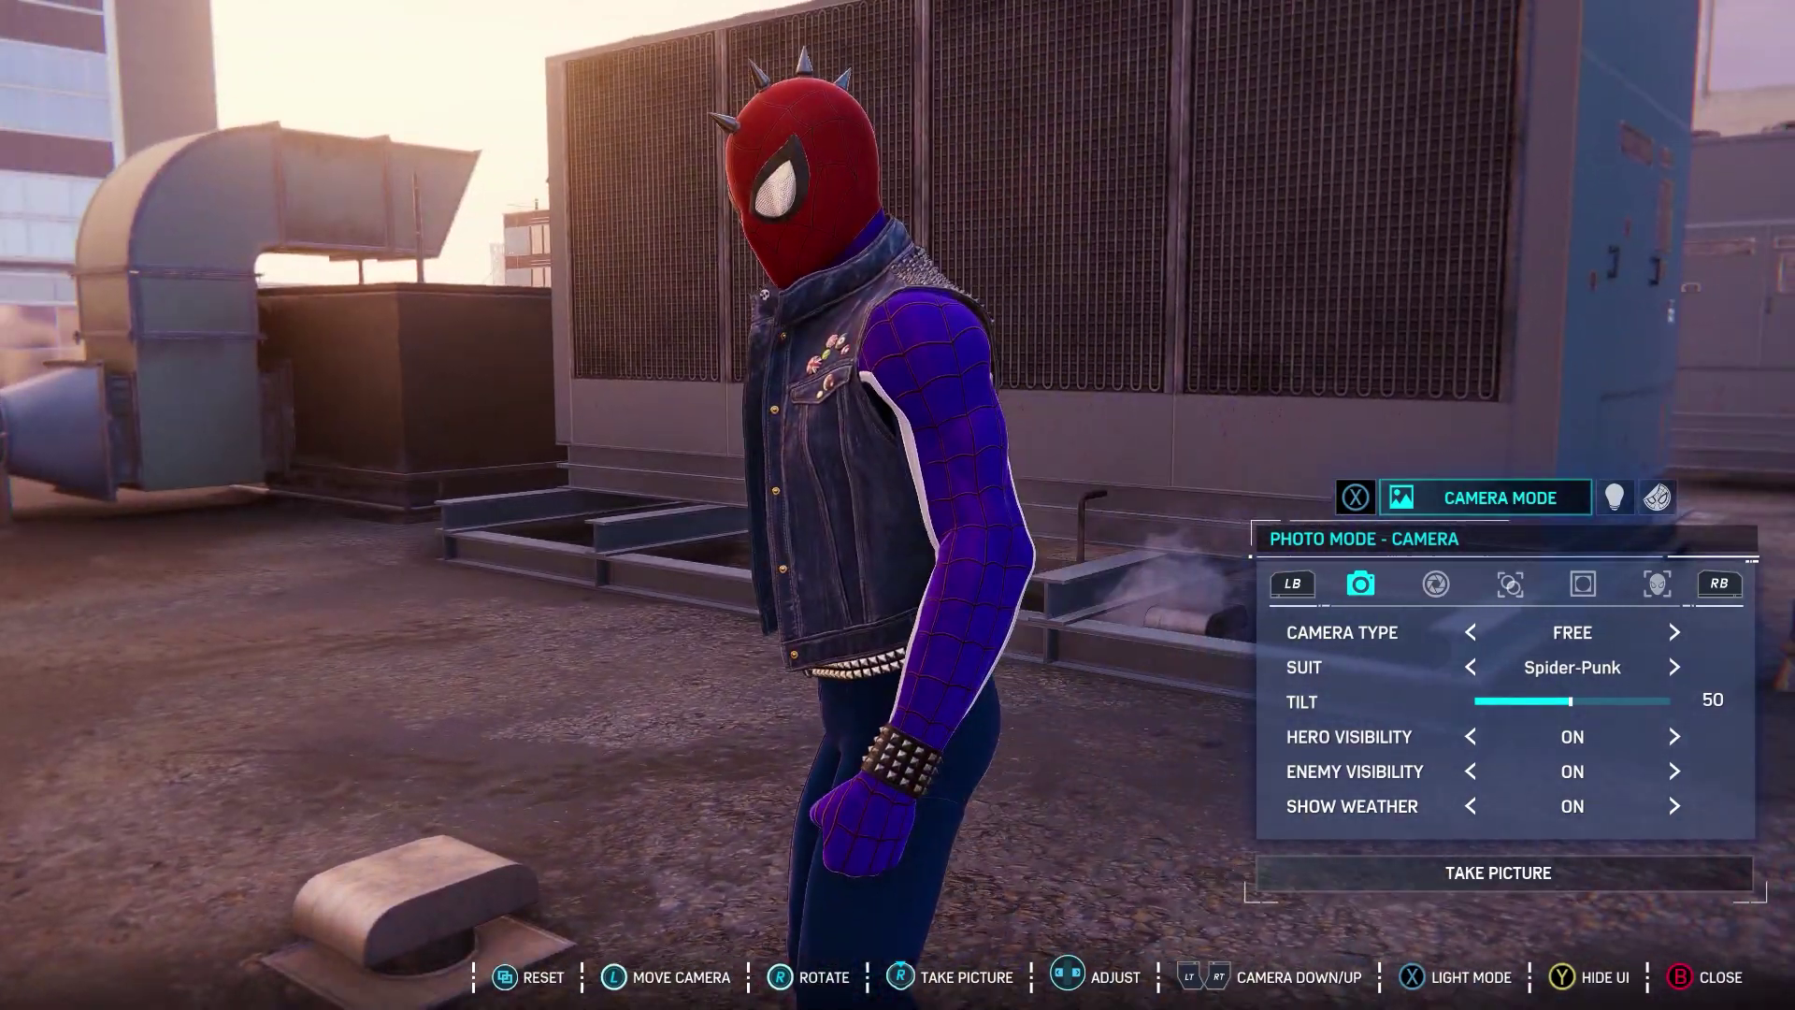
{"action": "key", "text": "a"}
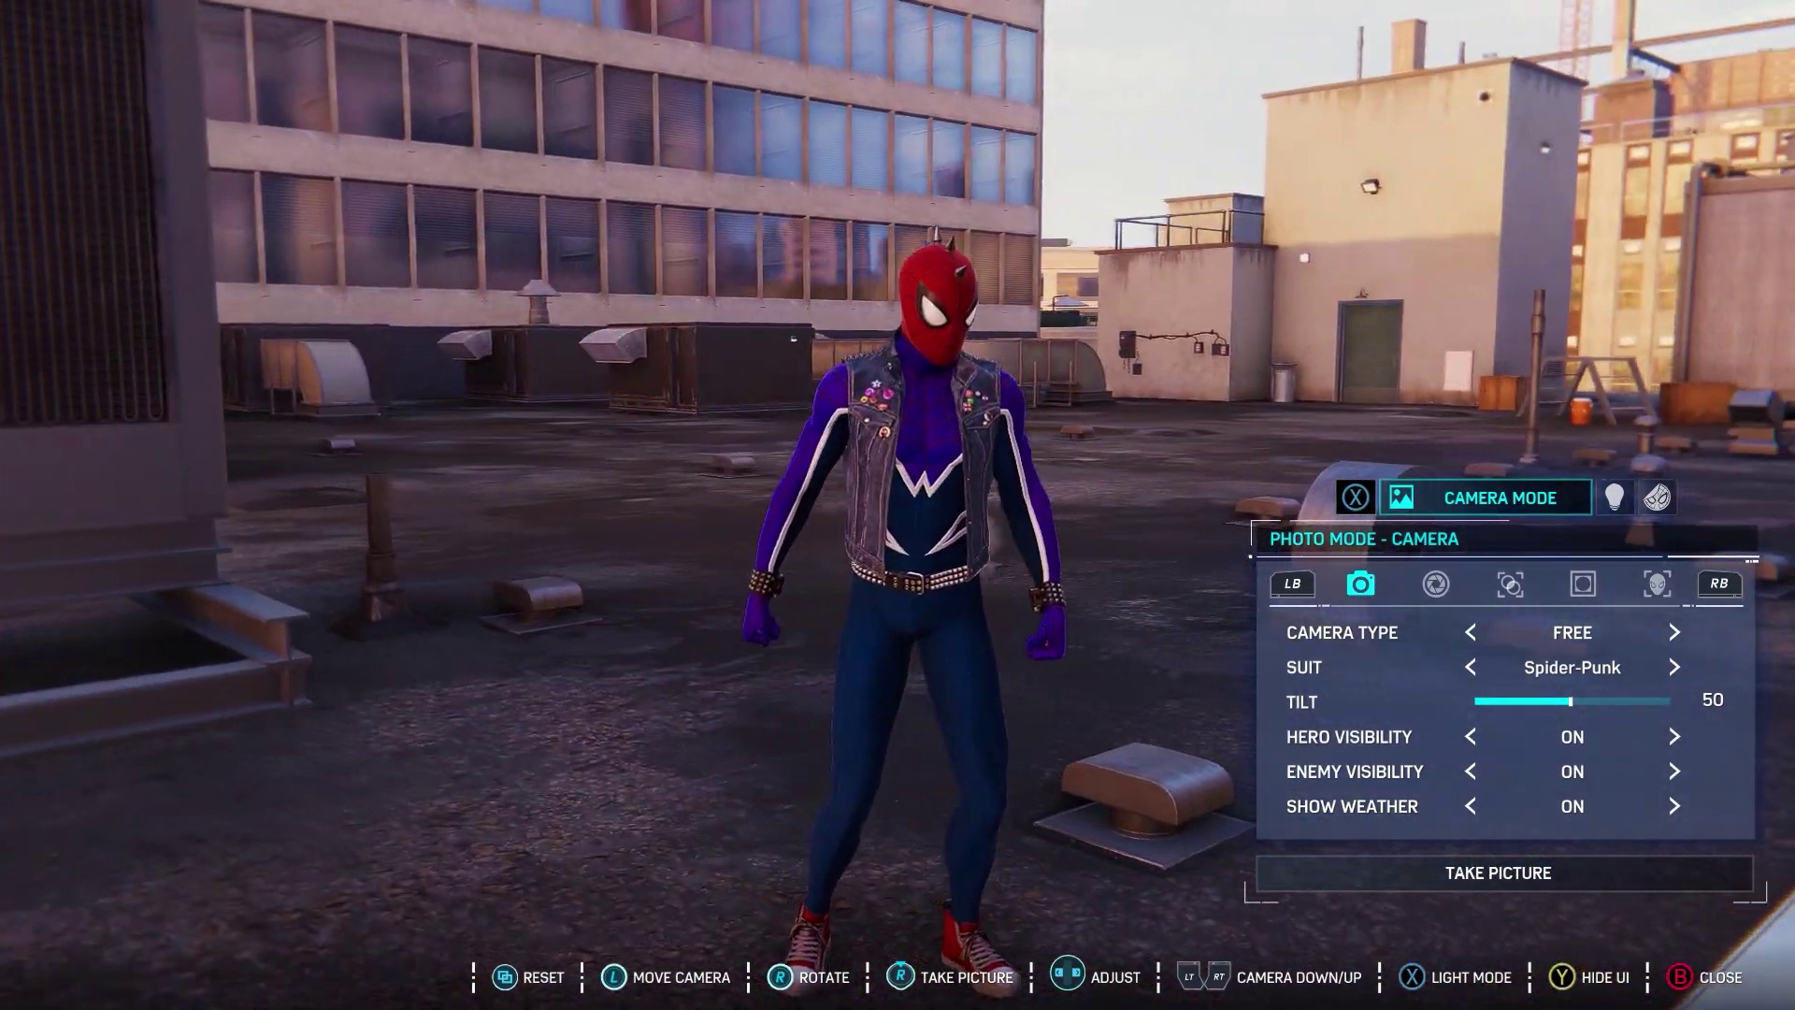
{"action": "key", "text": "a"}
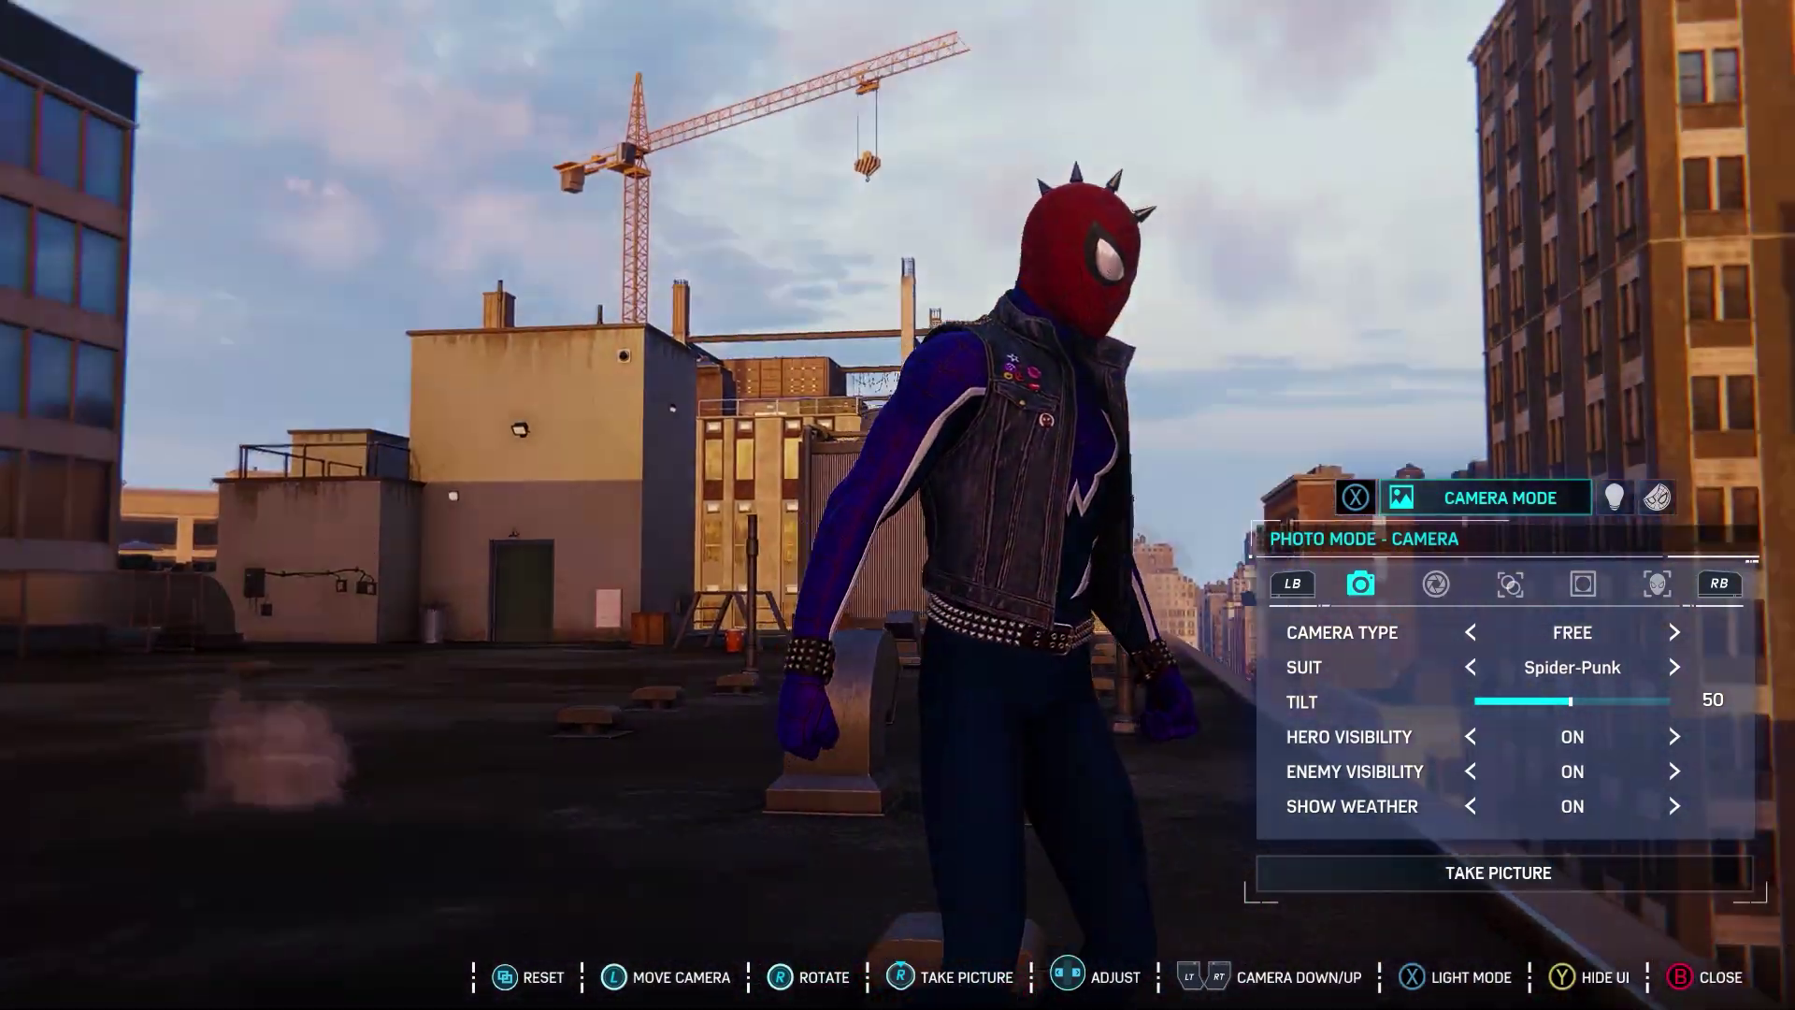
{"action": "key", "text": "a"}
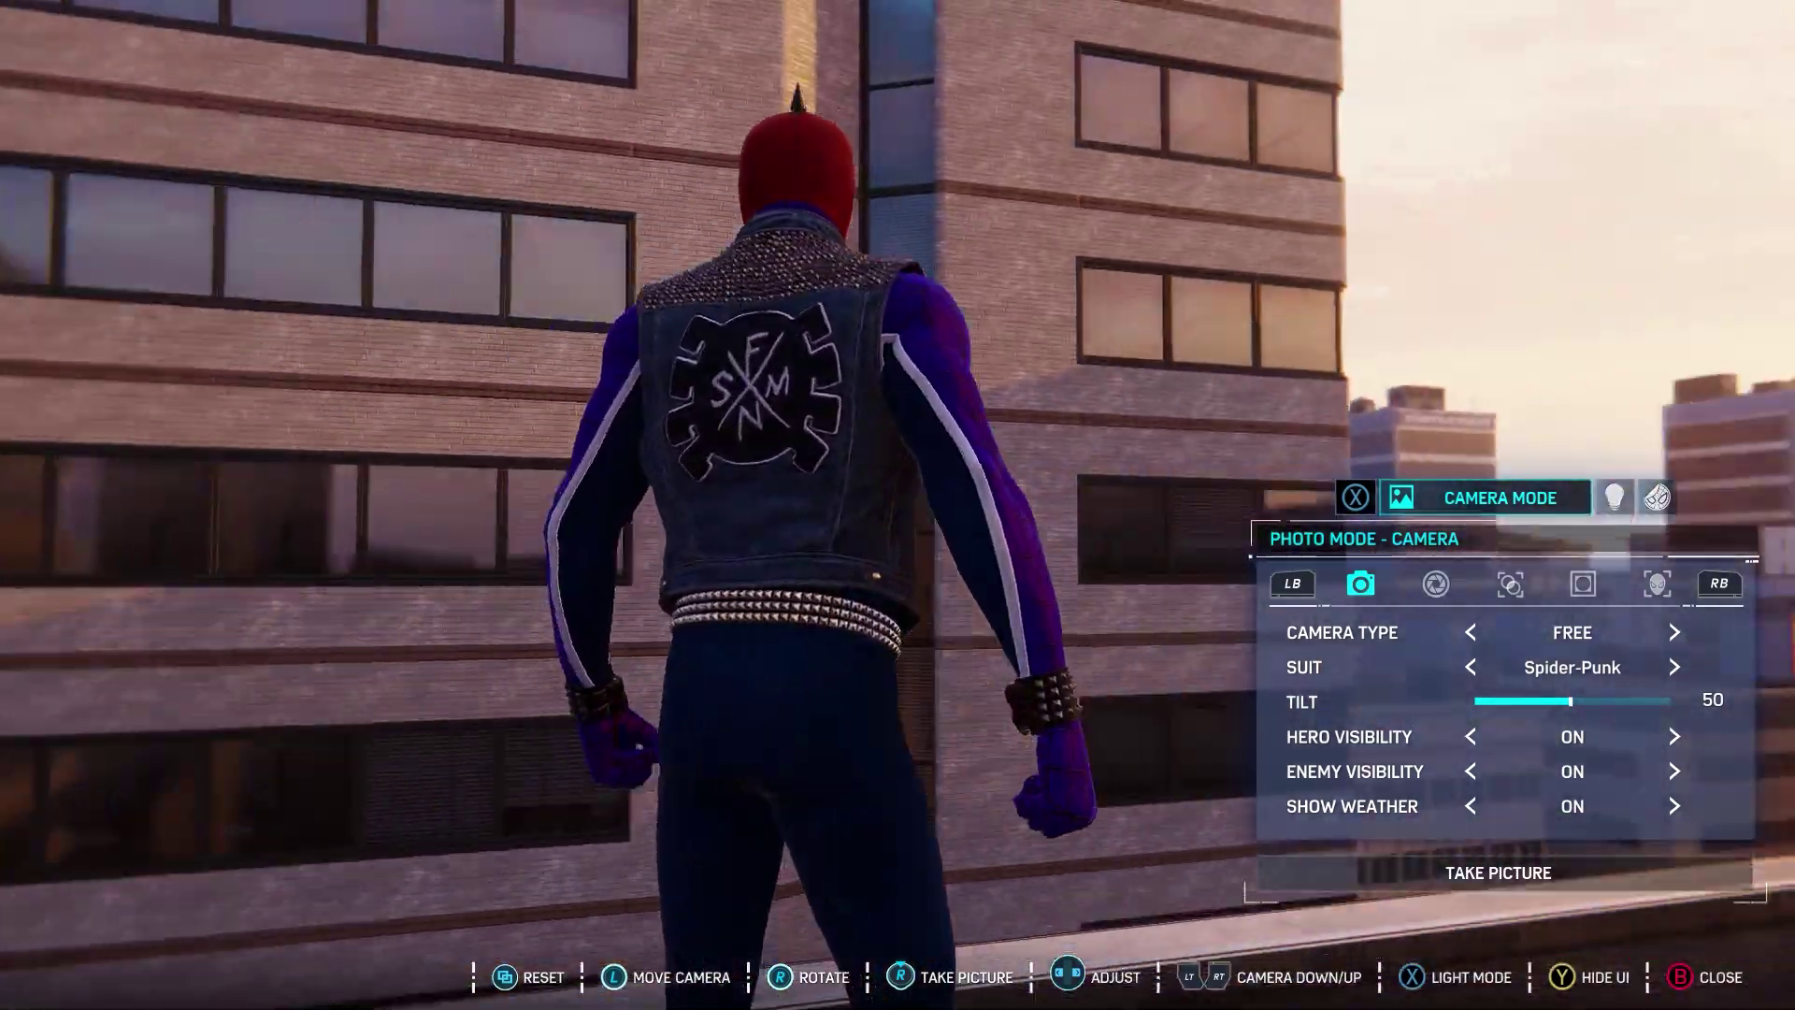
{"action": "key", "text": "a"}
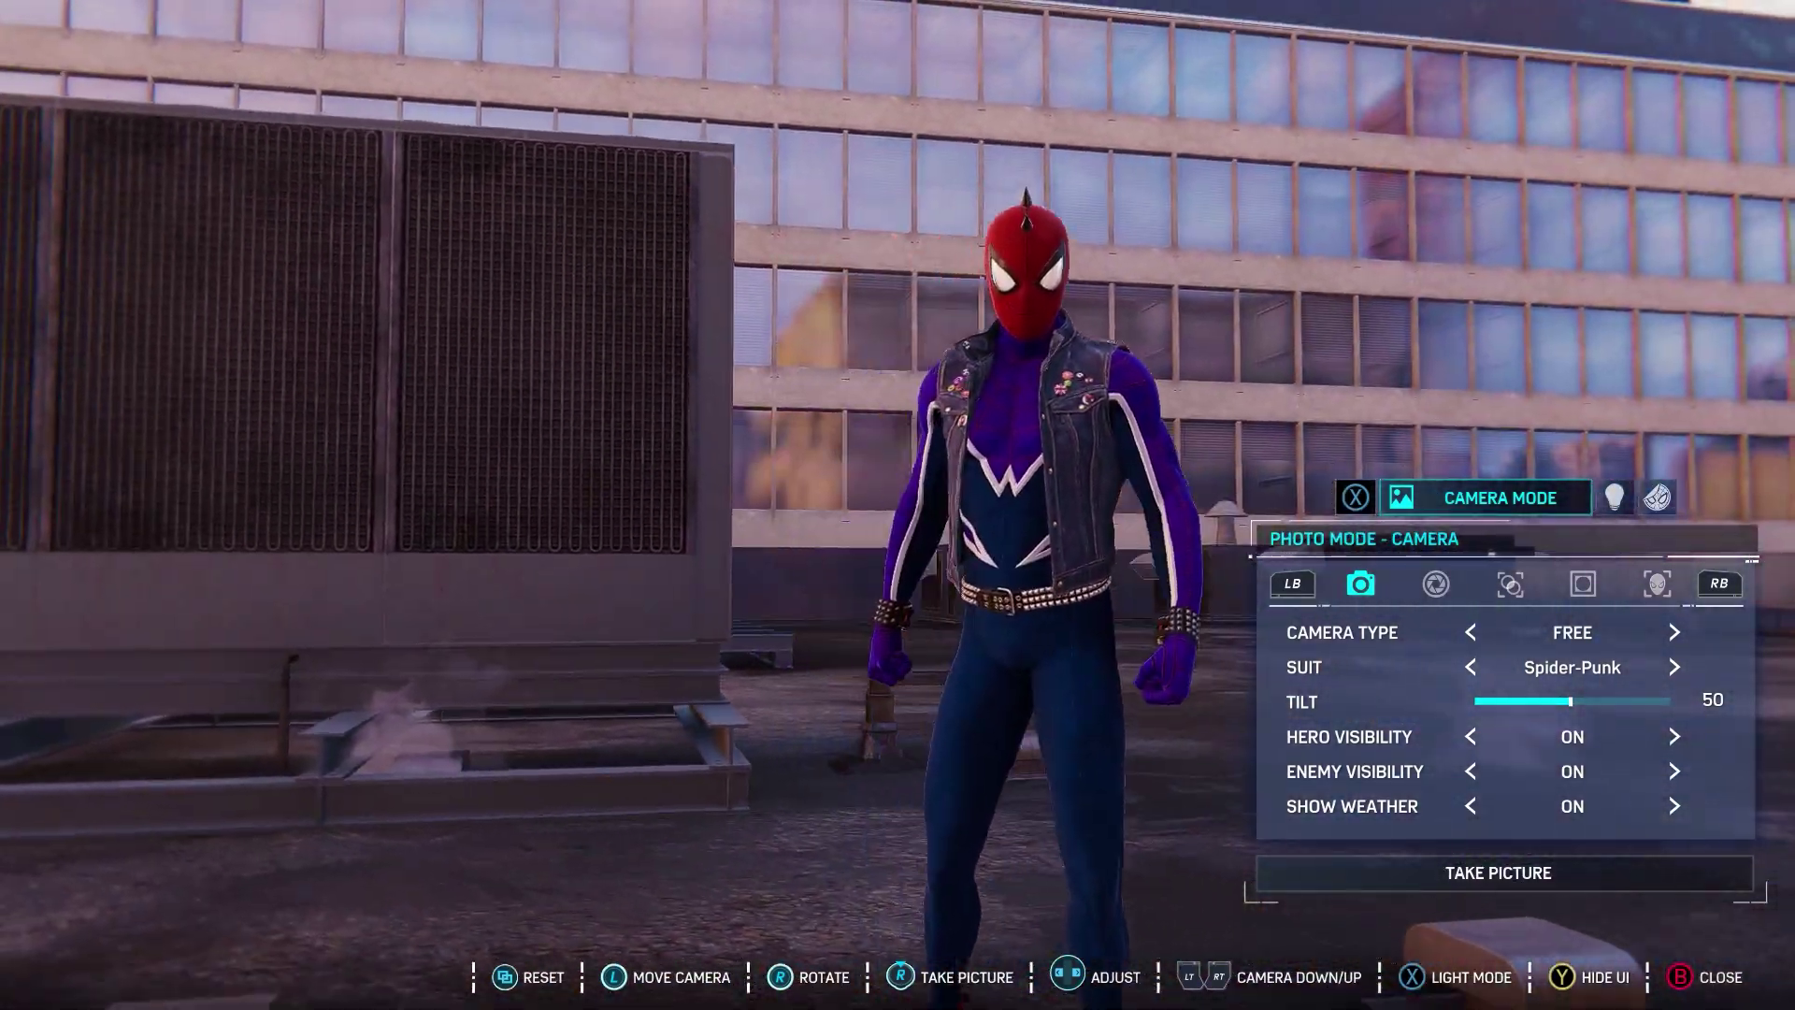
Step: Zoom in and out and orbit the other way, including a low mask close-up
{"action": "key", "text": "w"}
{"action": "key", "text": "s"}
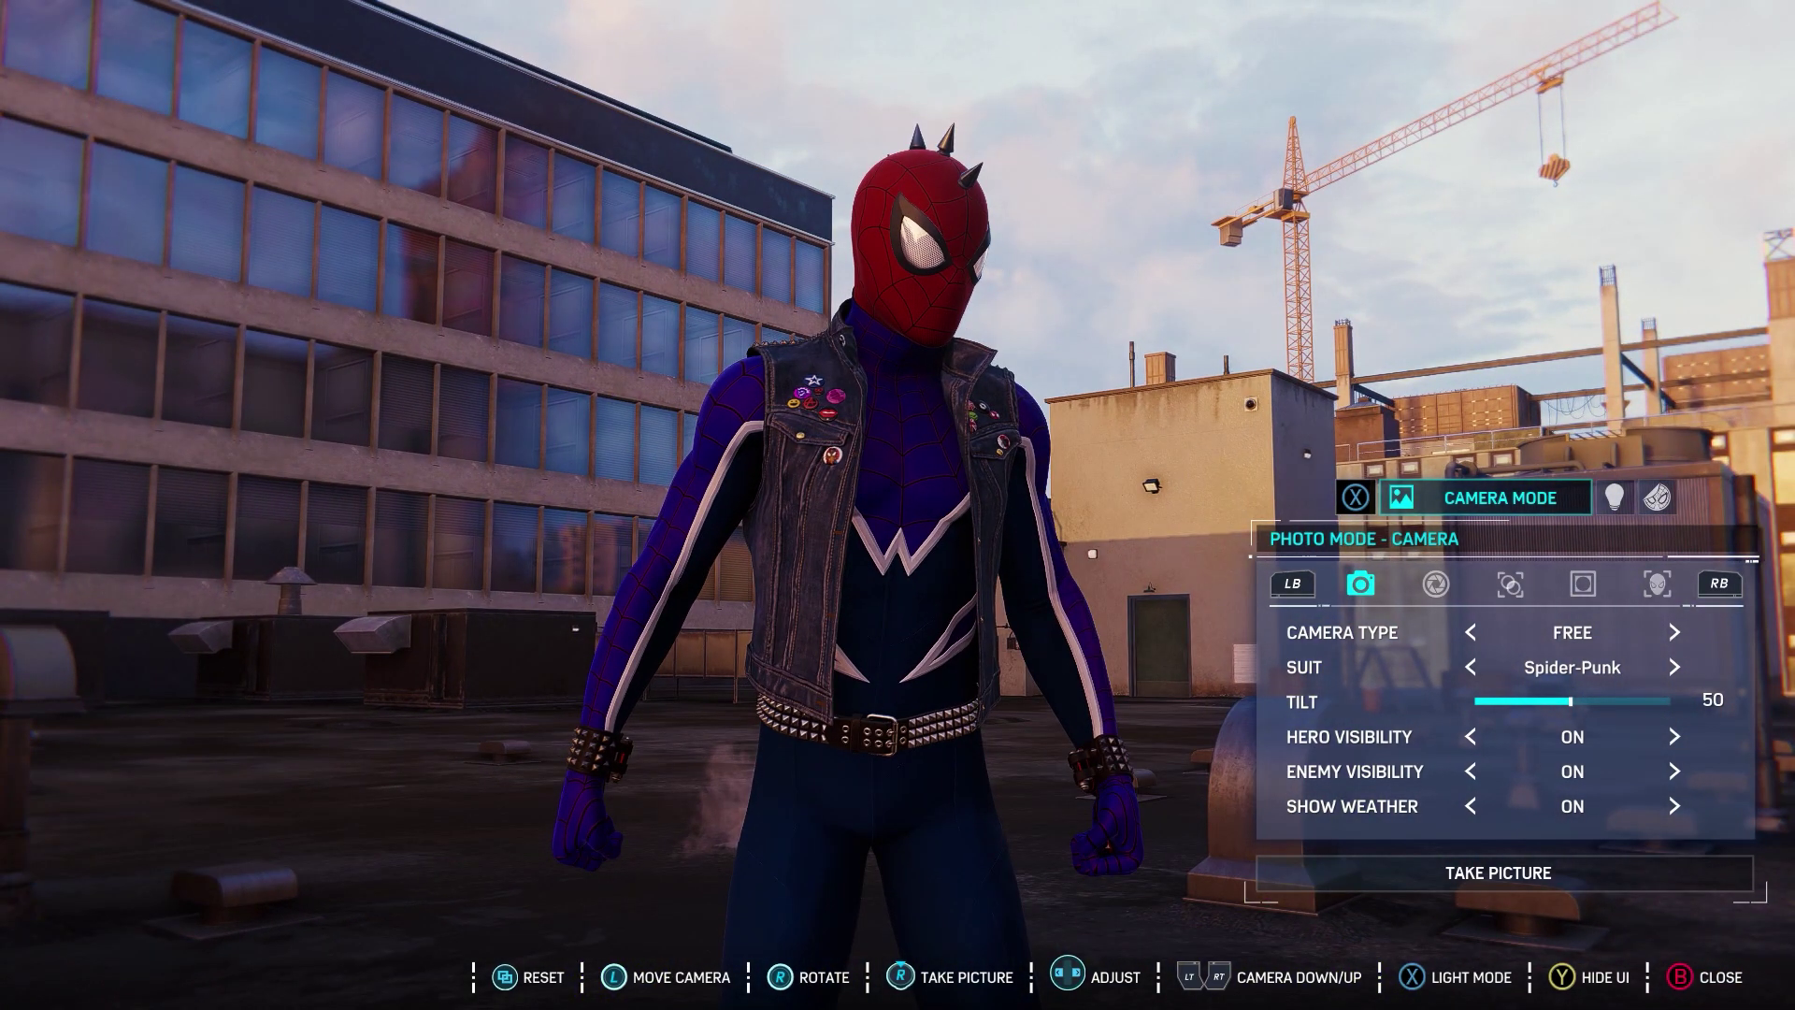
{"action": "key", "text": "d"}
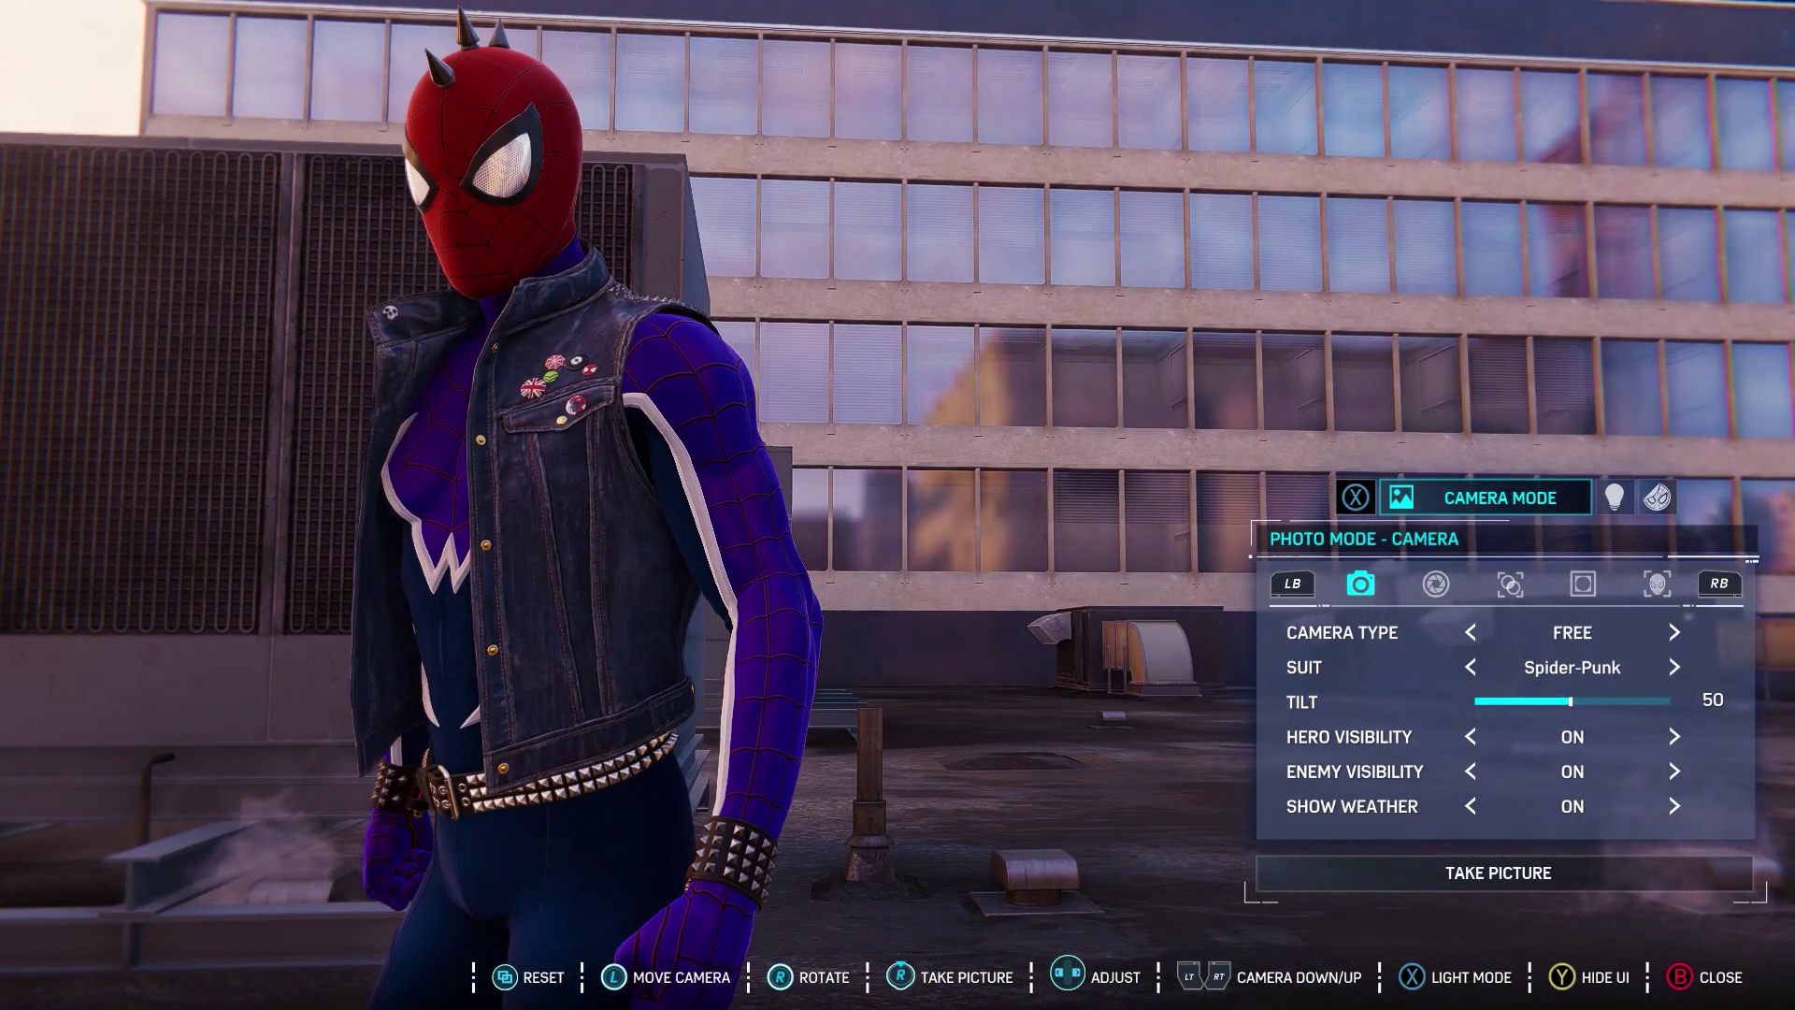
{"action": "key", "text": "d"}
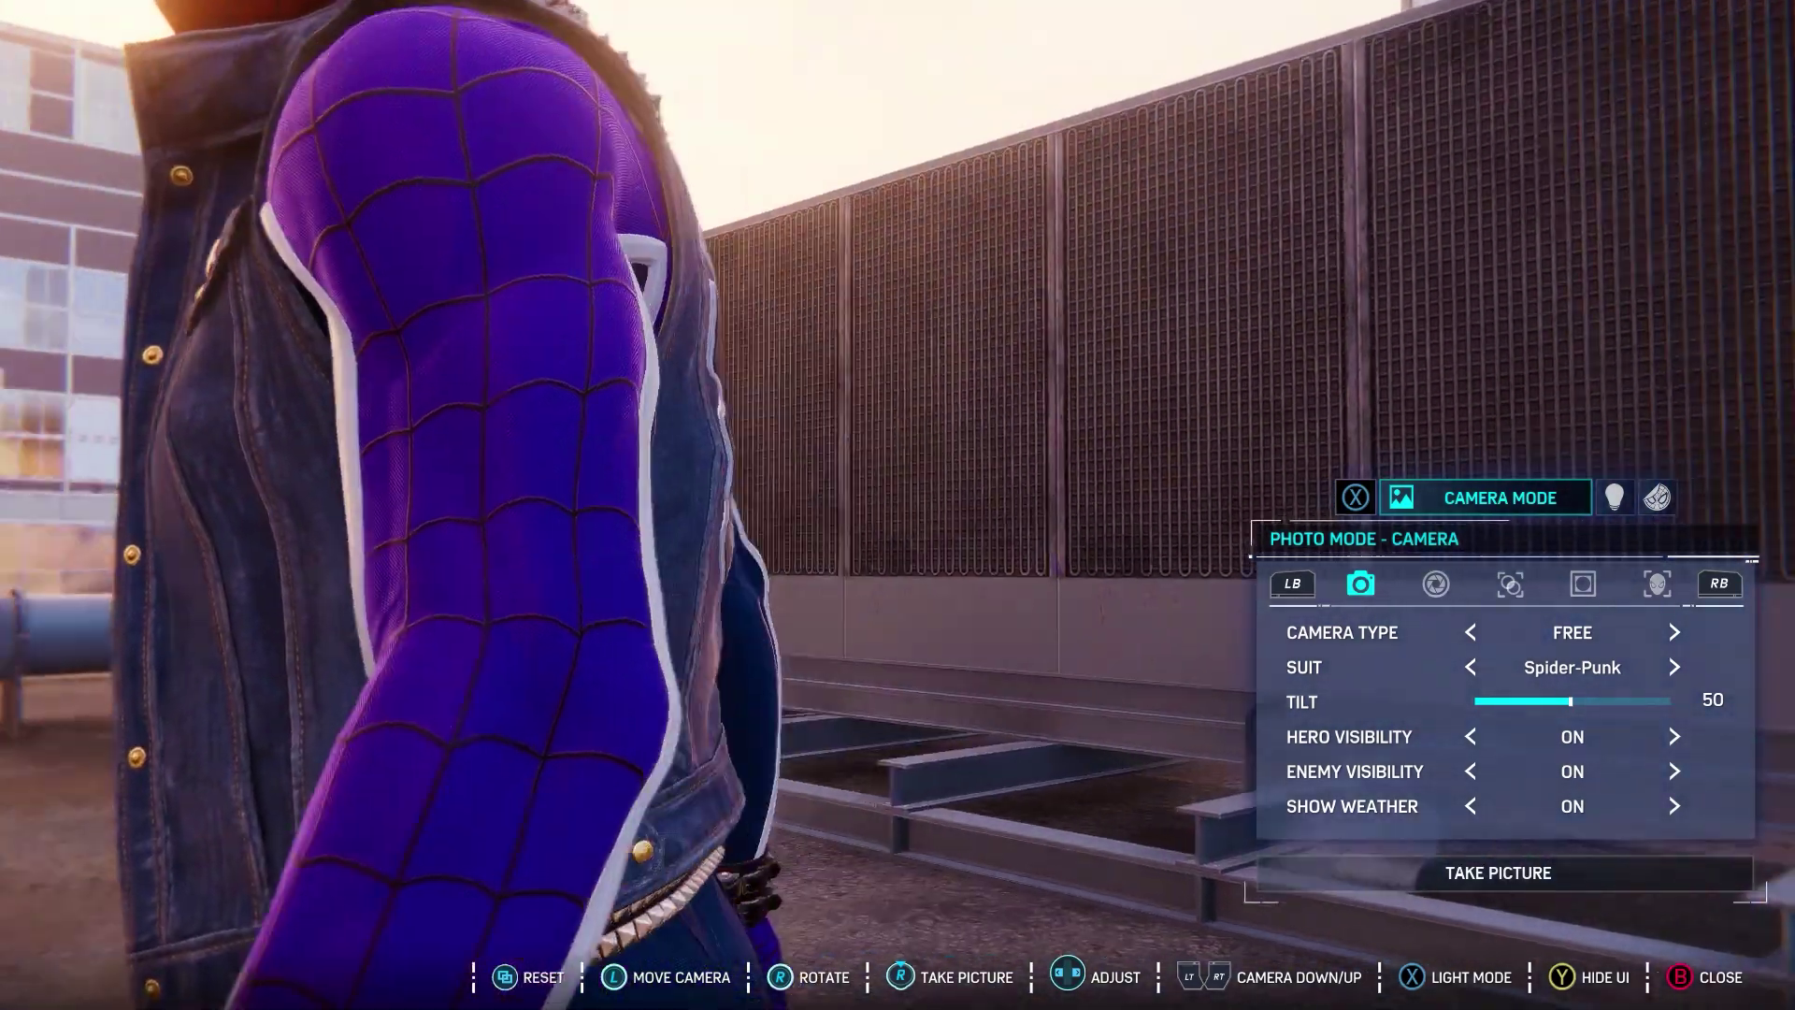
{"action": "key", "text": "d"}
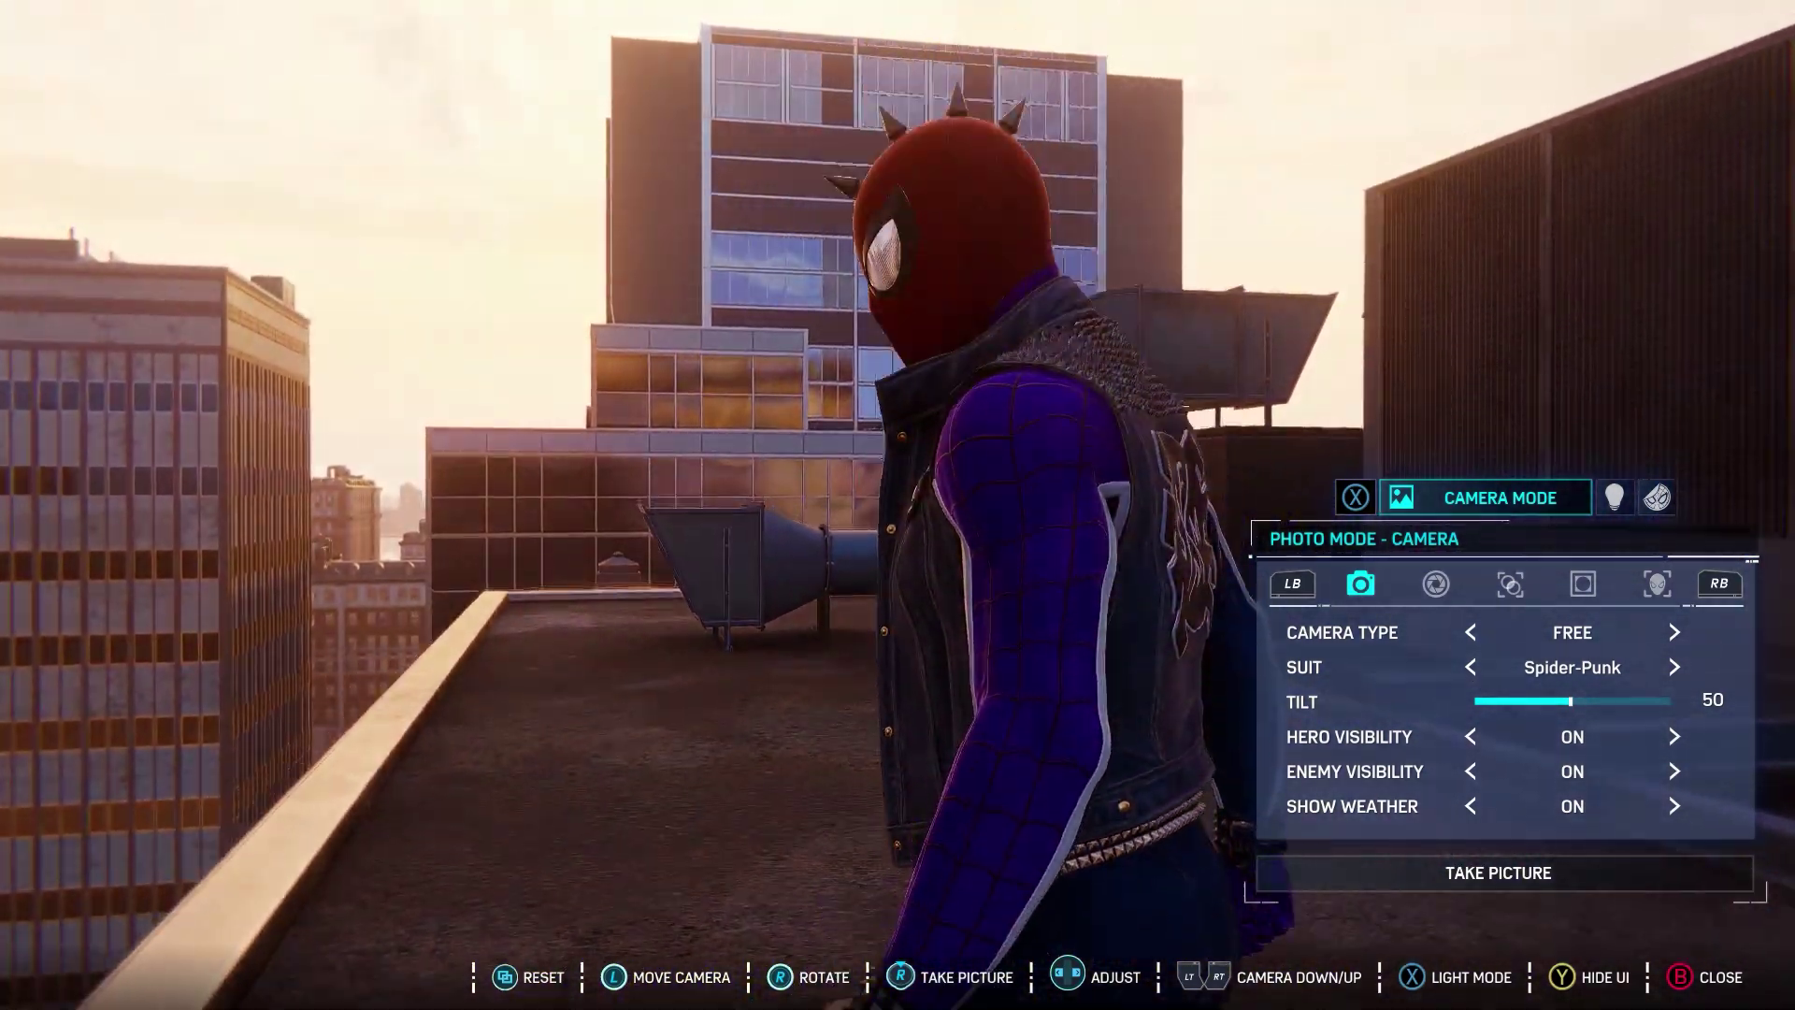
{"action": "key", "text": "d"}
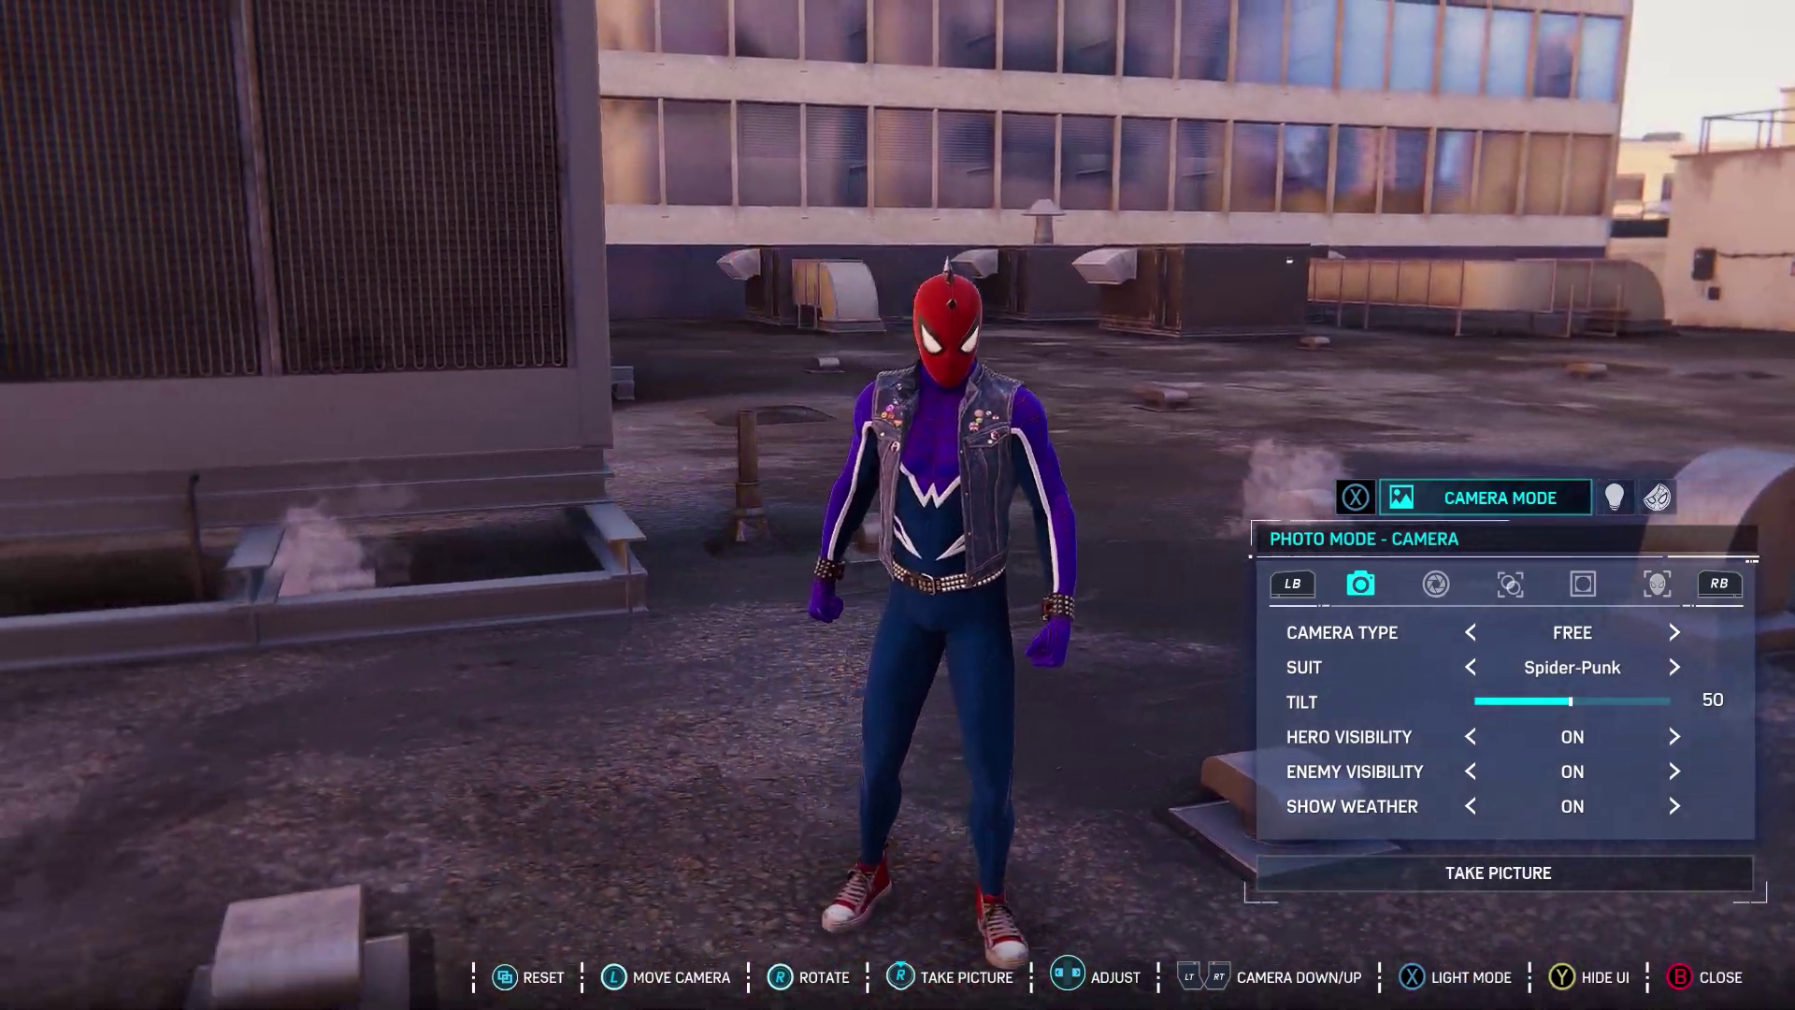
{"action": "key", "text": "d"}
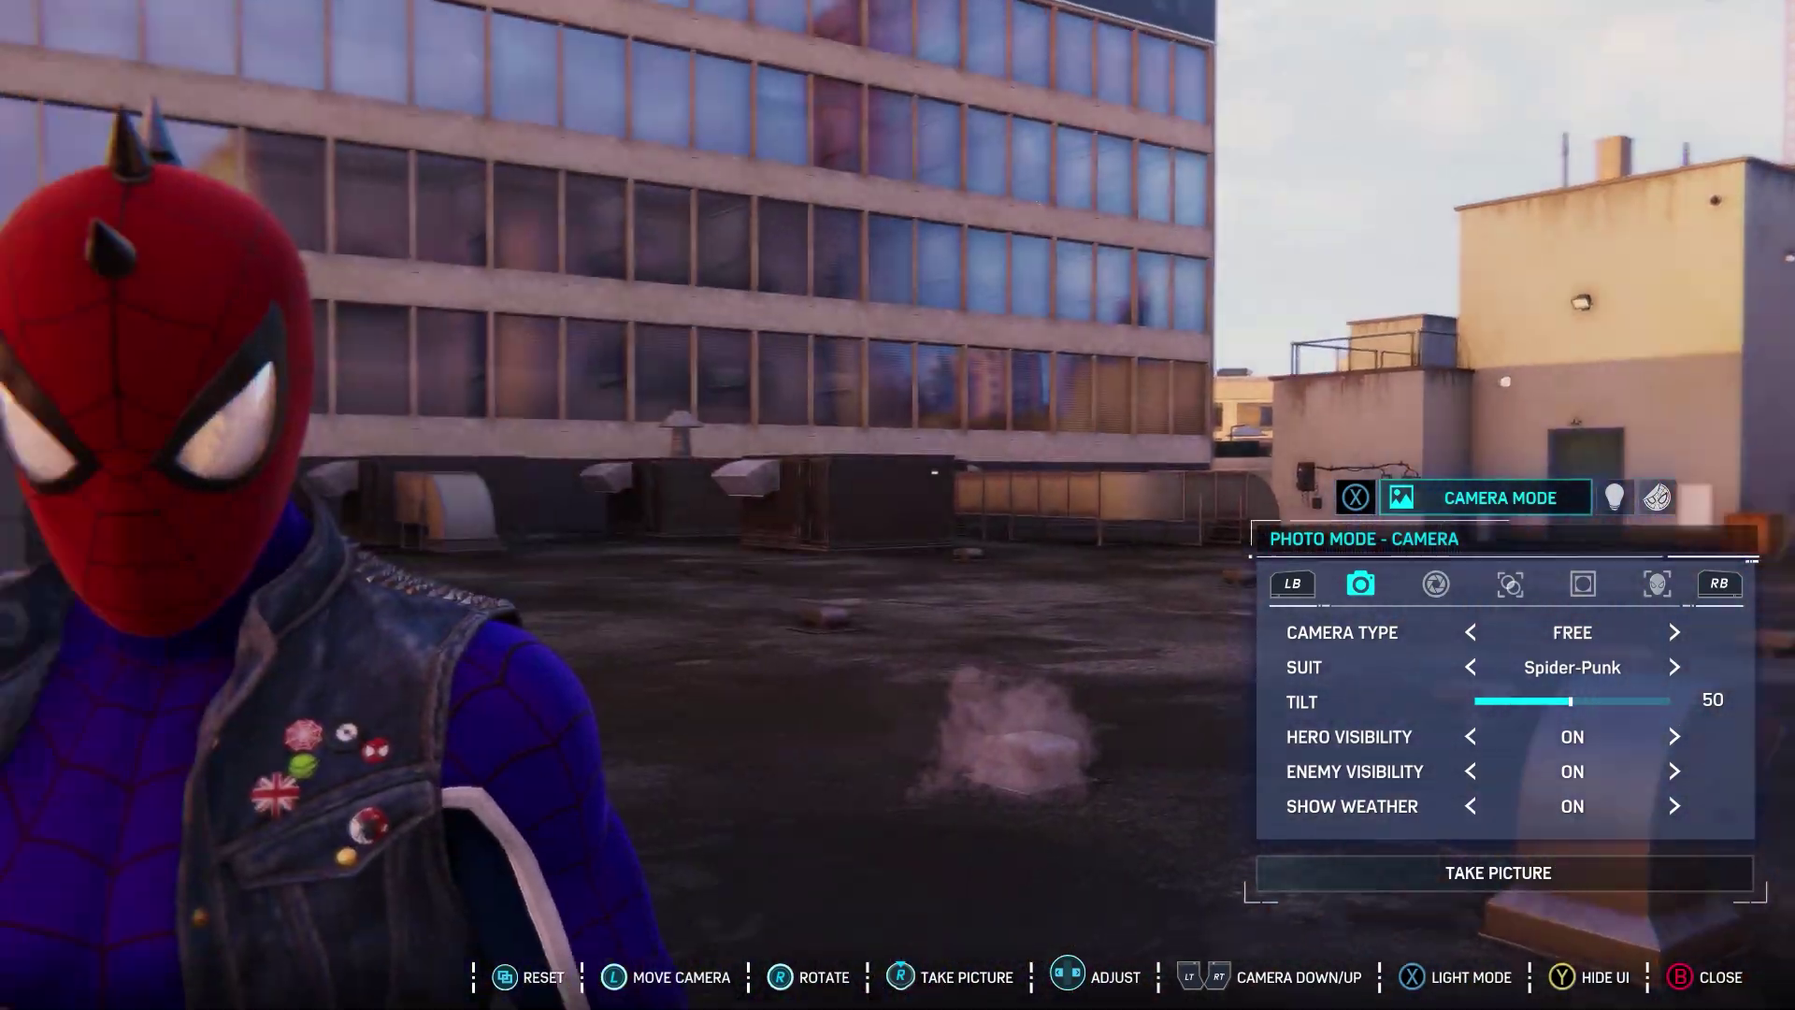
{"action": "key", "text": "d"}
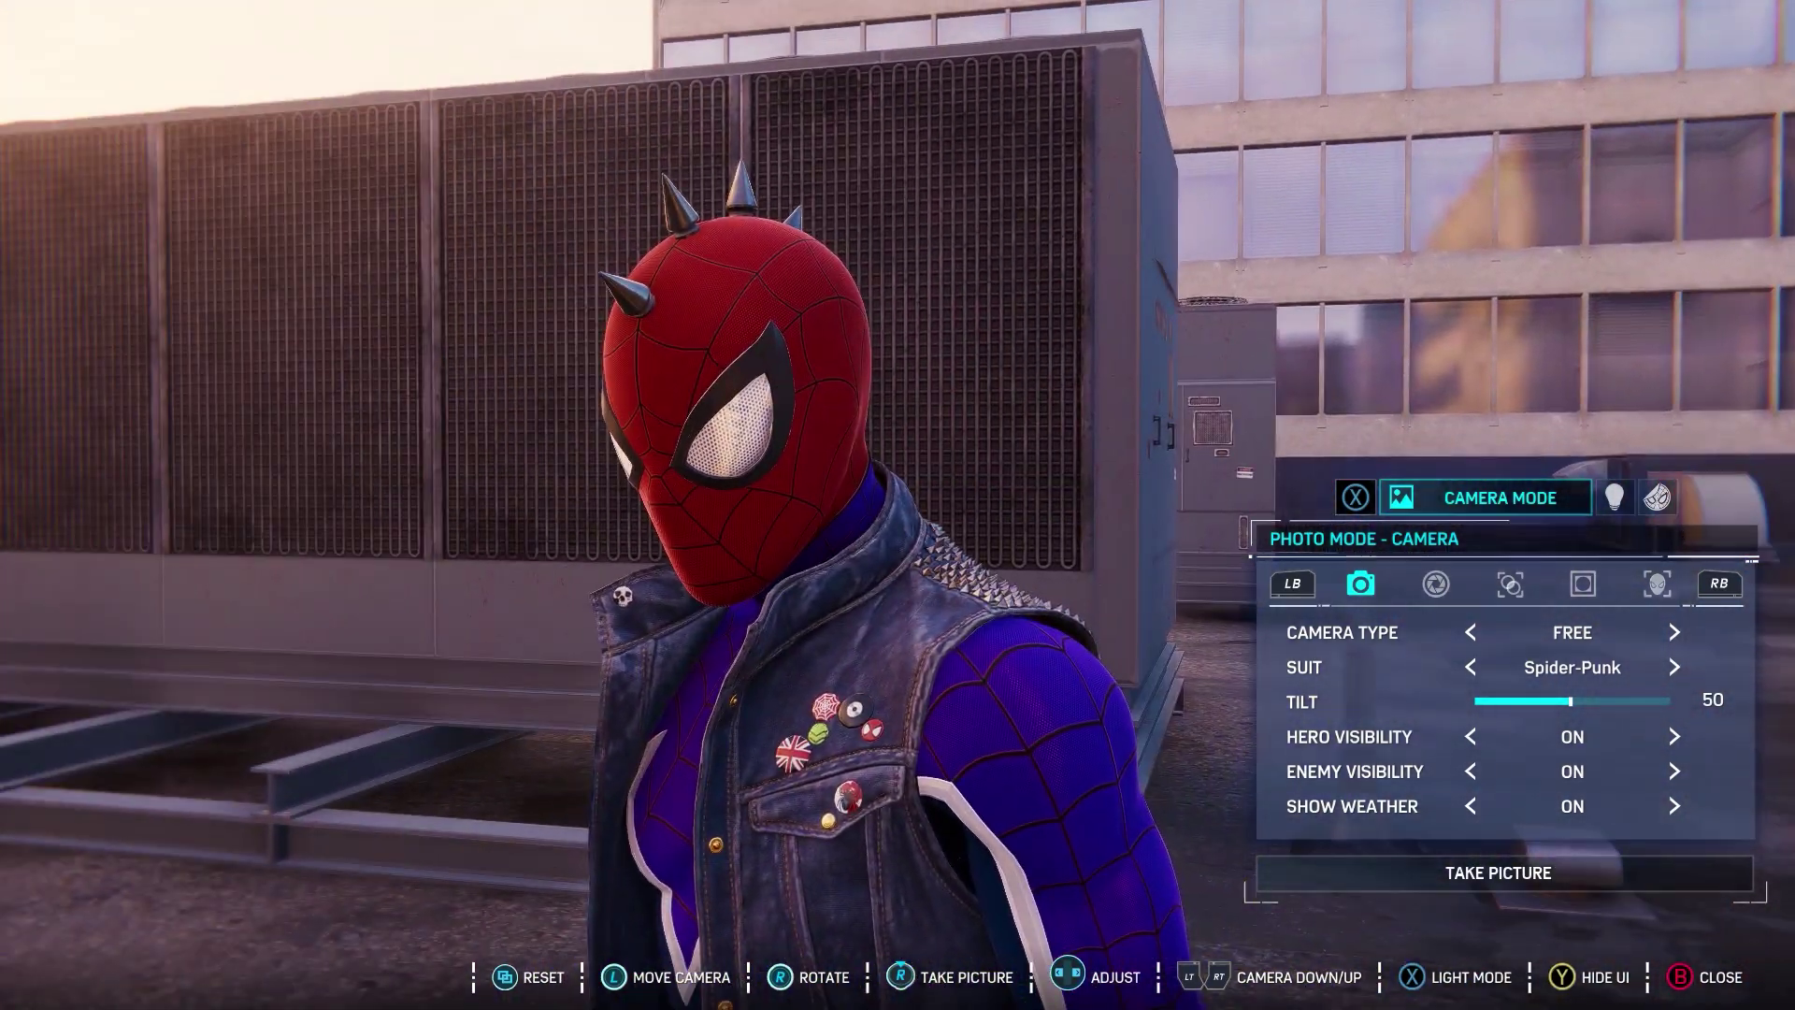
Step: Close in on the vest pins and purple shoulder web pattern, then reset the camera
{"action": "key", "text": "w"}
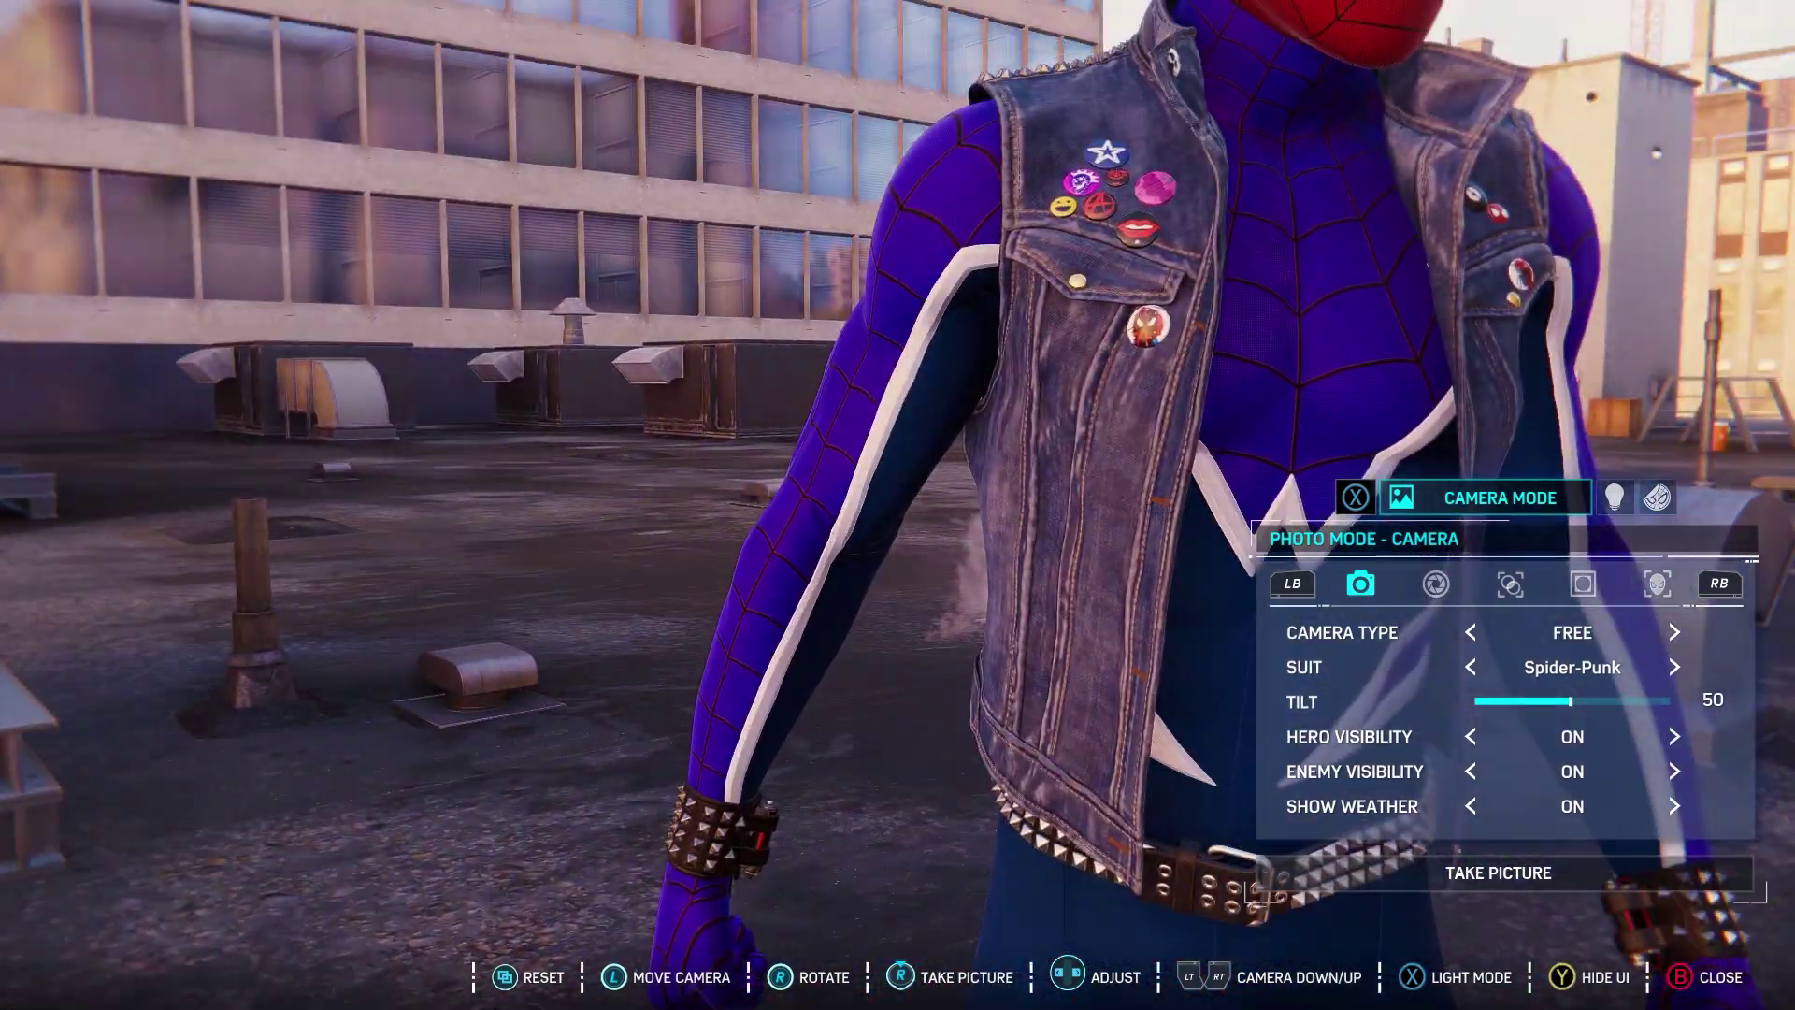
{"action": "key", "text": "s"}
{"action": "key", "text": "w"}
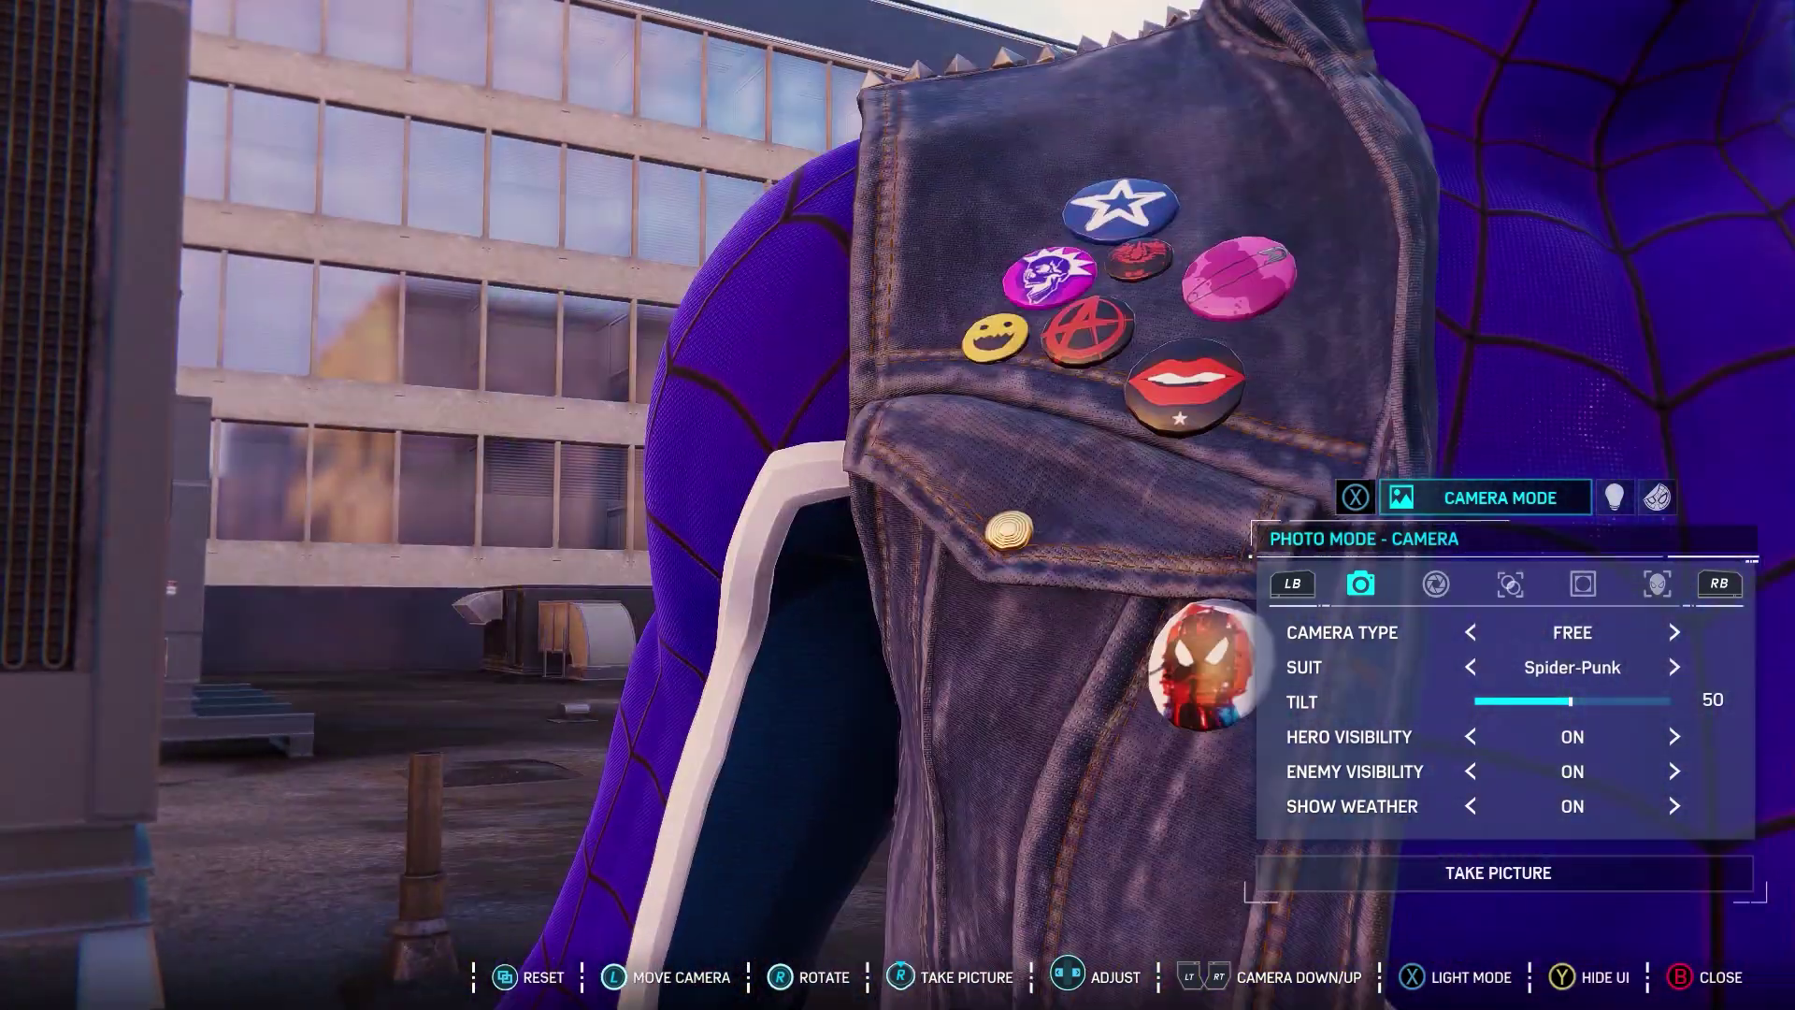
{"action": "key", "text": "d"}
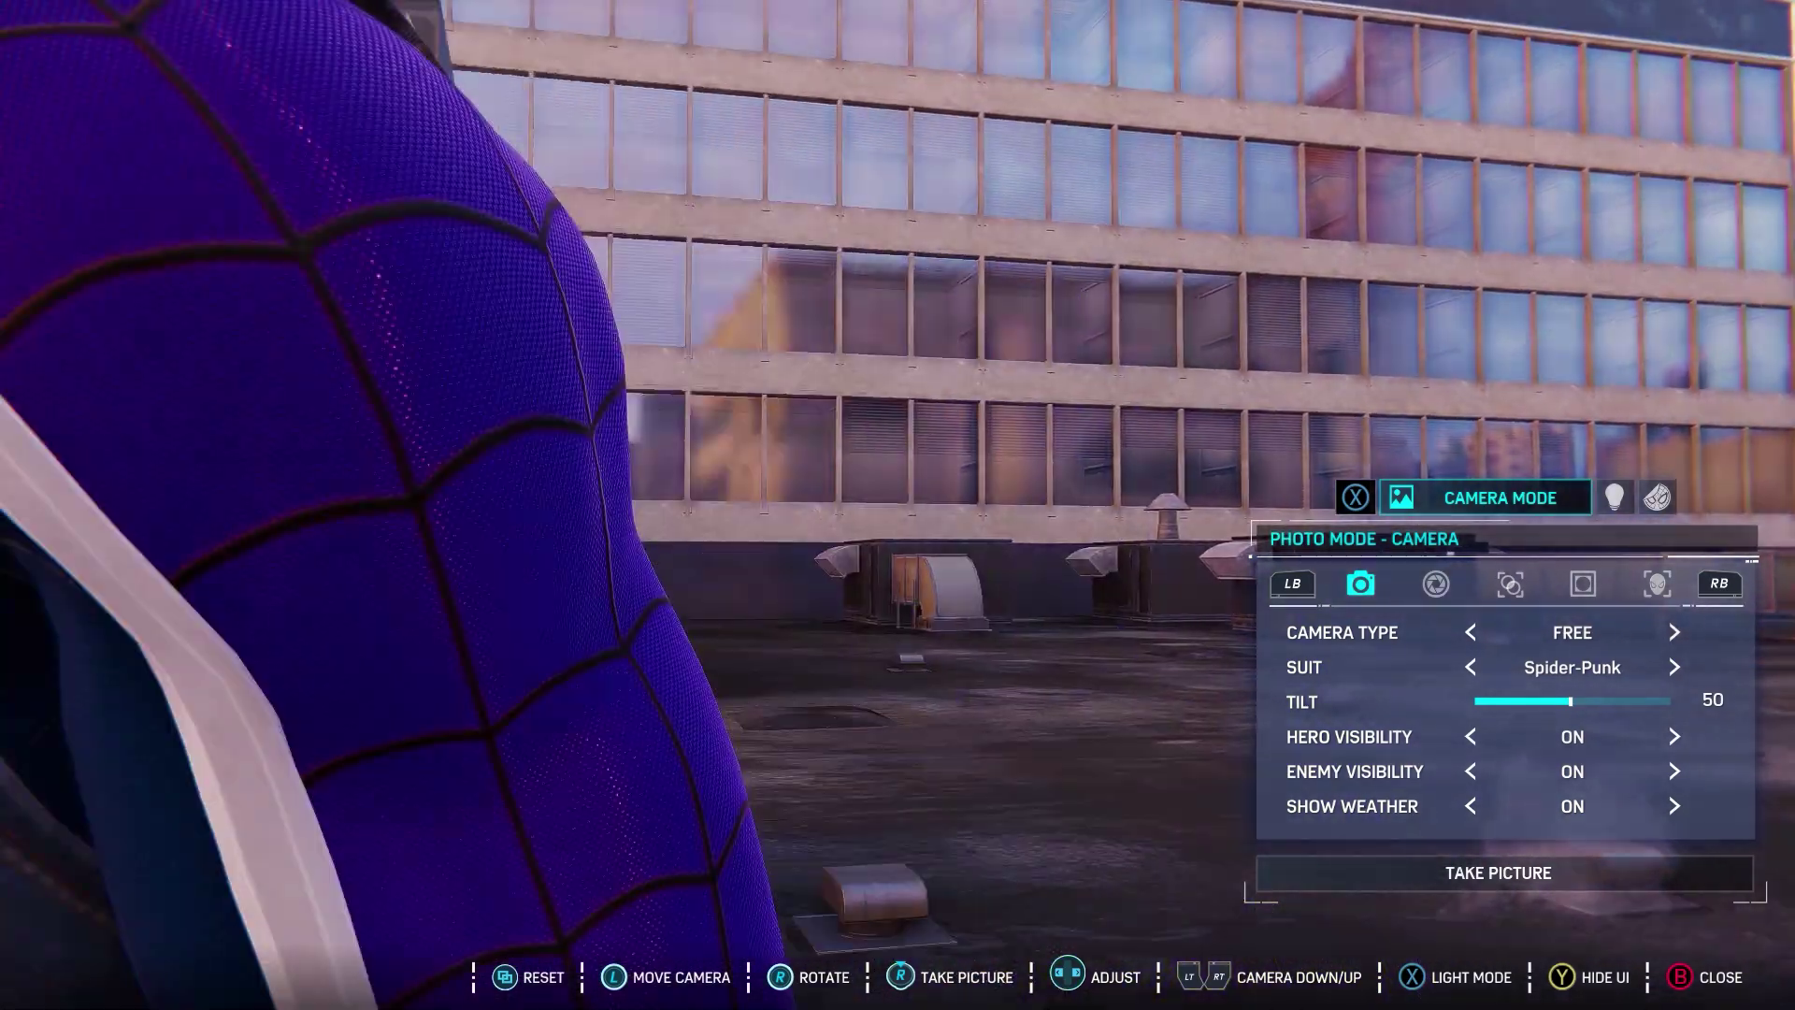
{"action": "key", "text": "a"}
{"action": "key", "text": "w"}
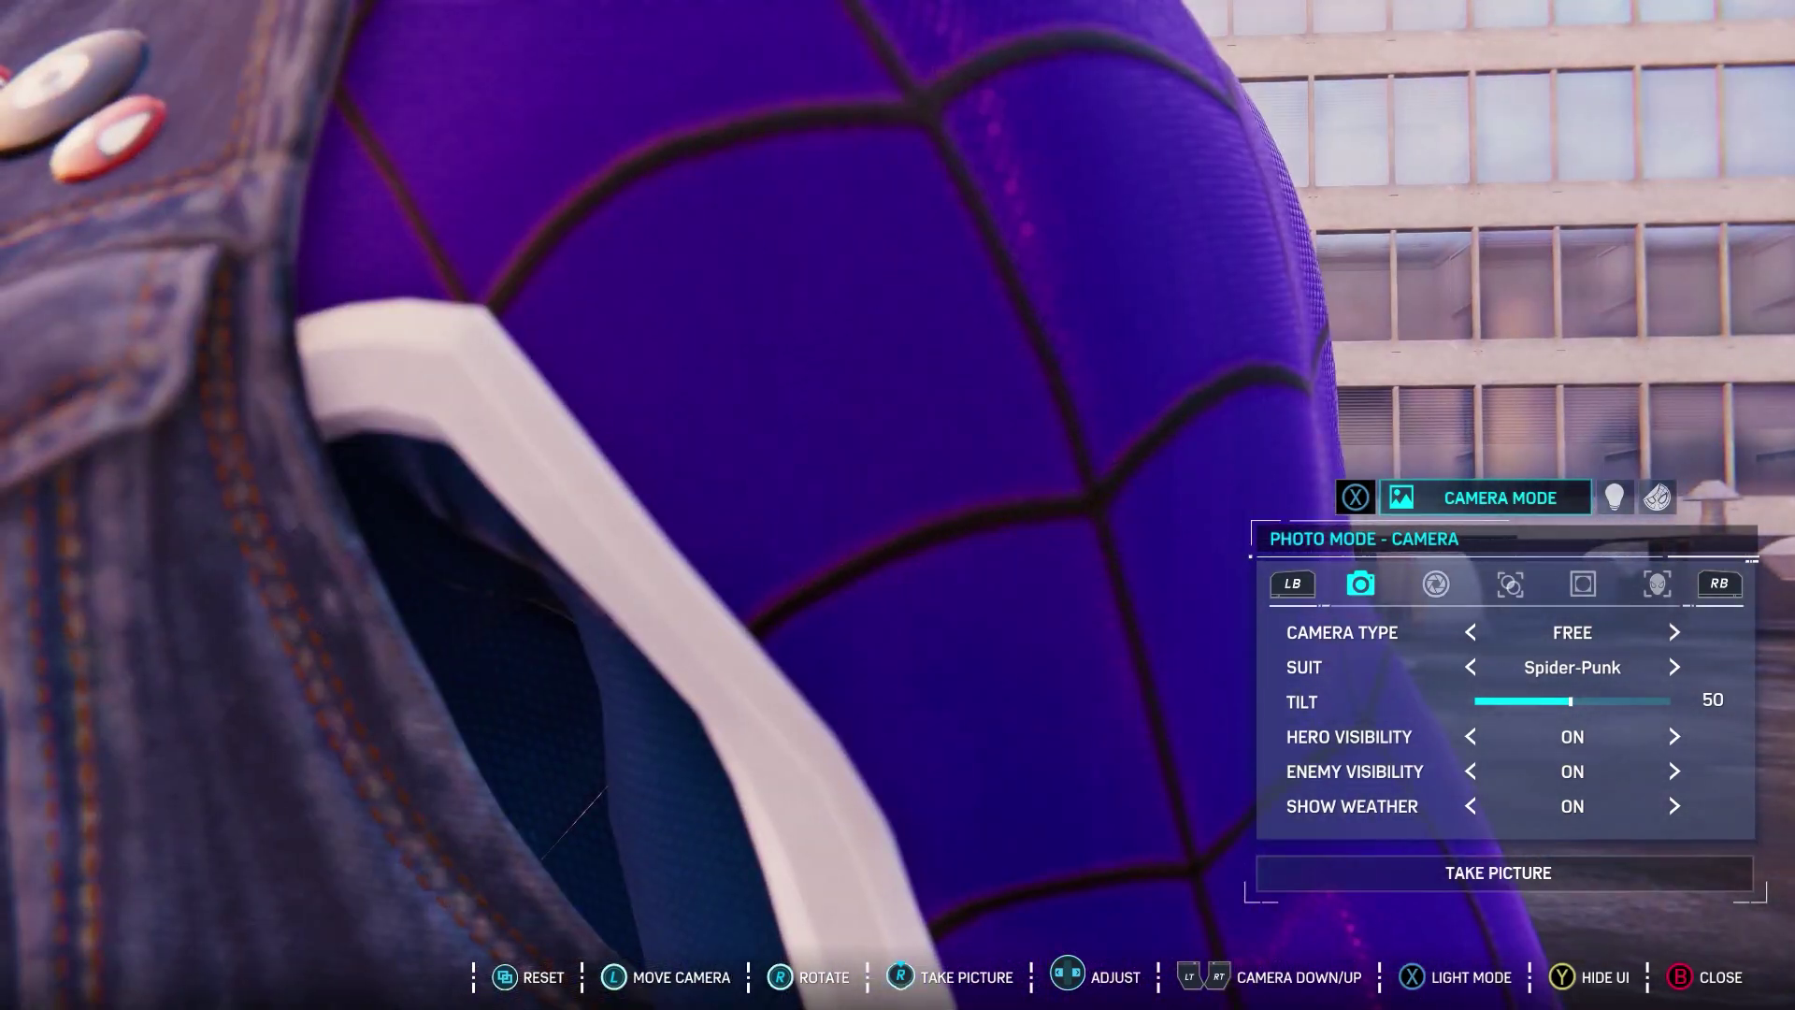
{"action": "key", "text": "r"}
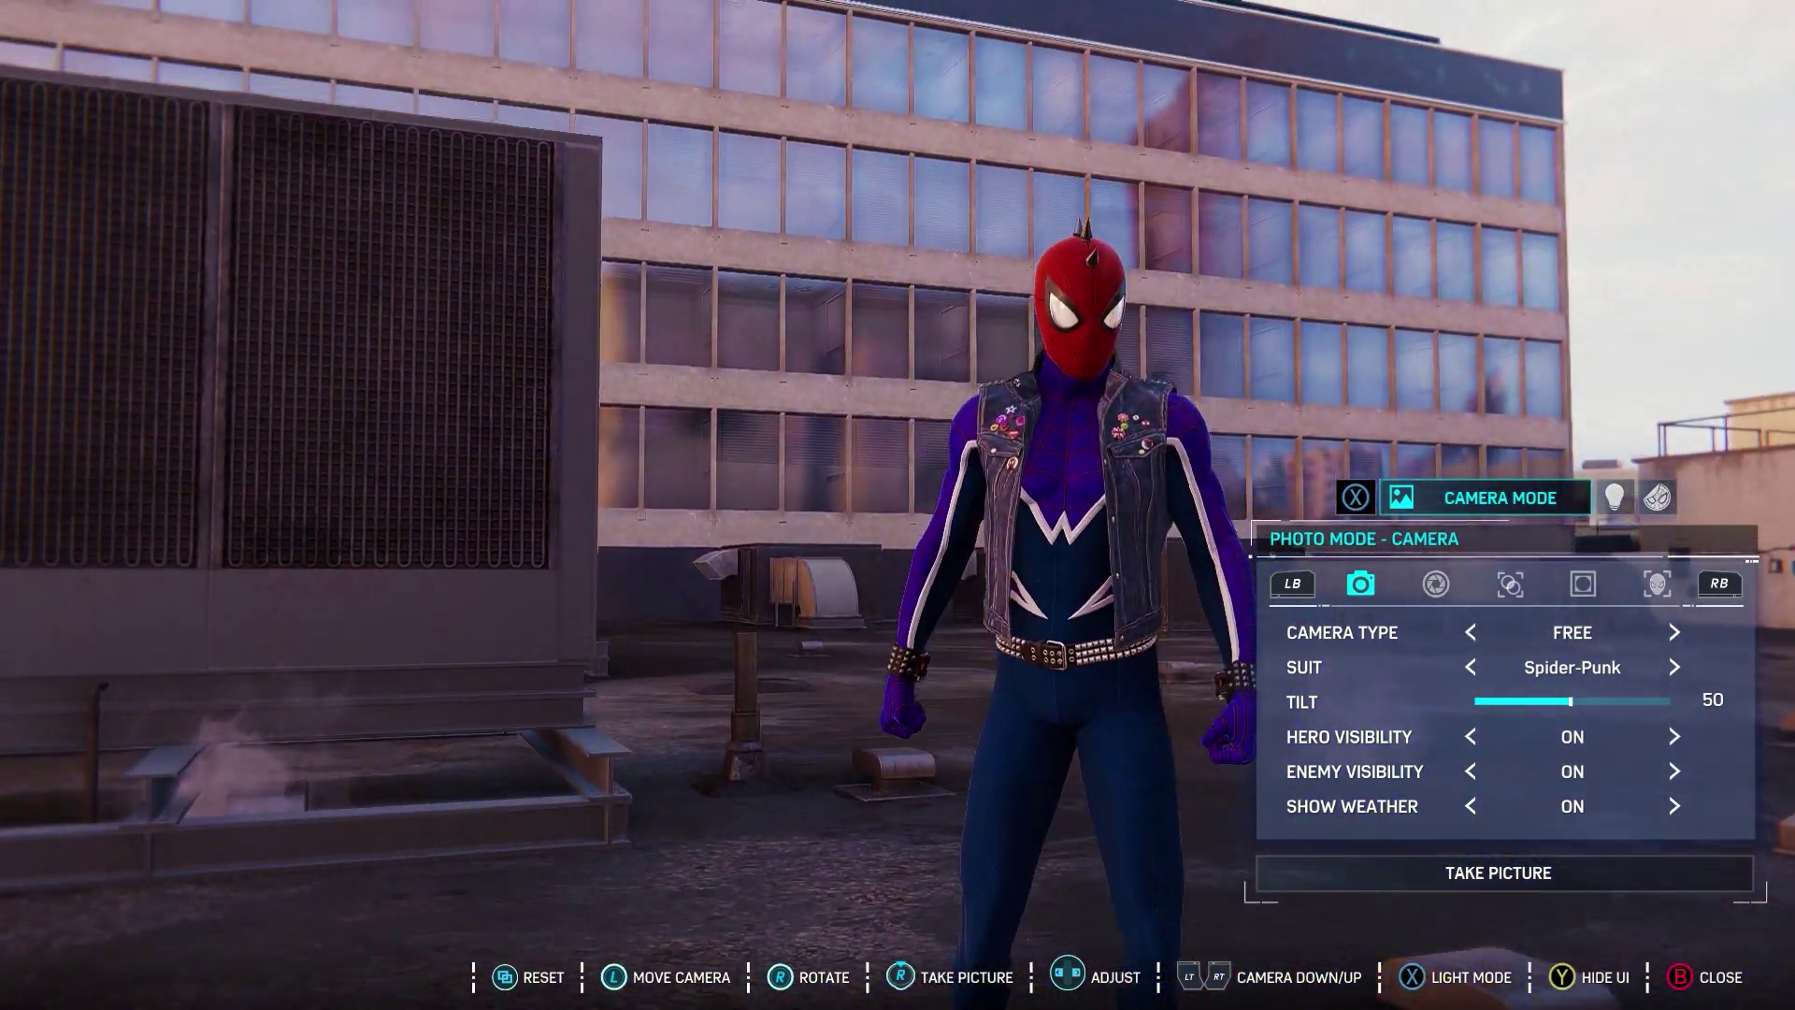